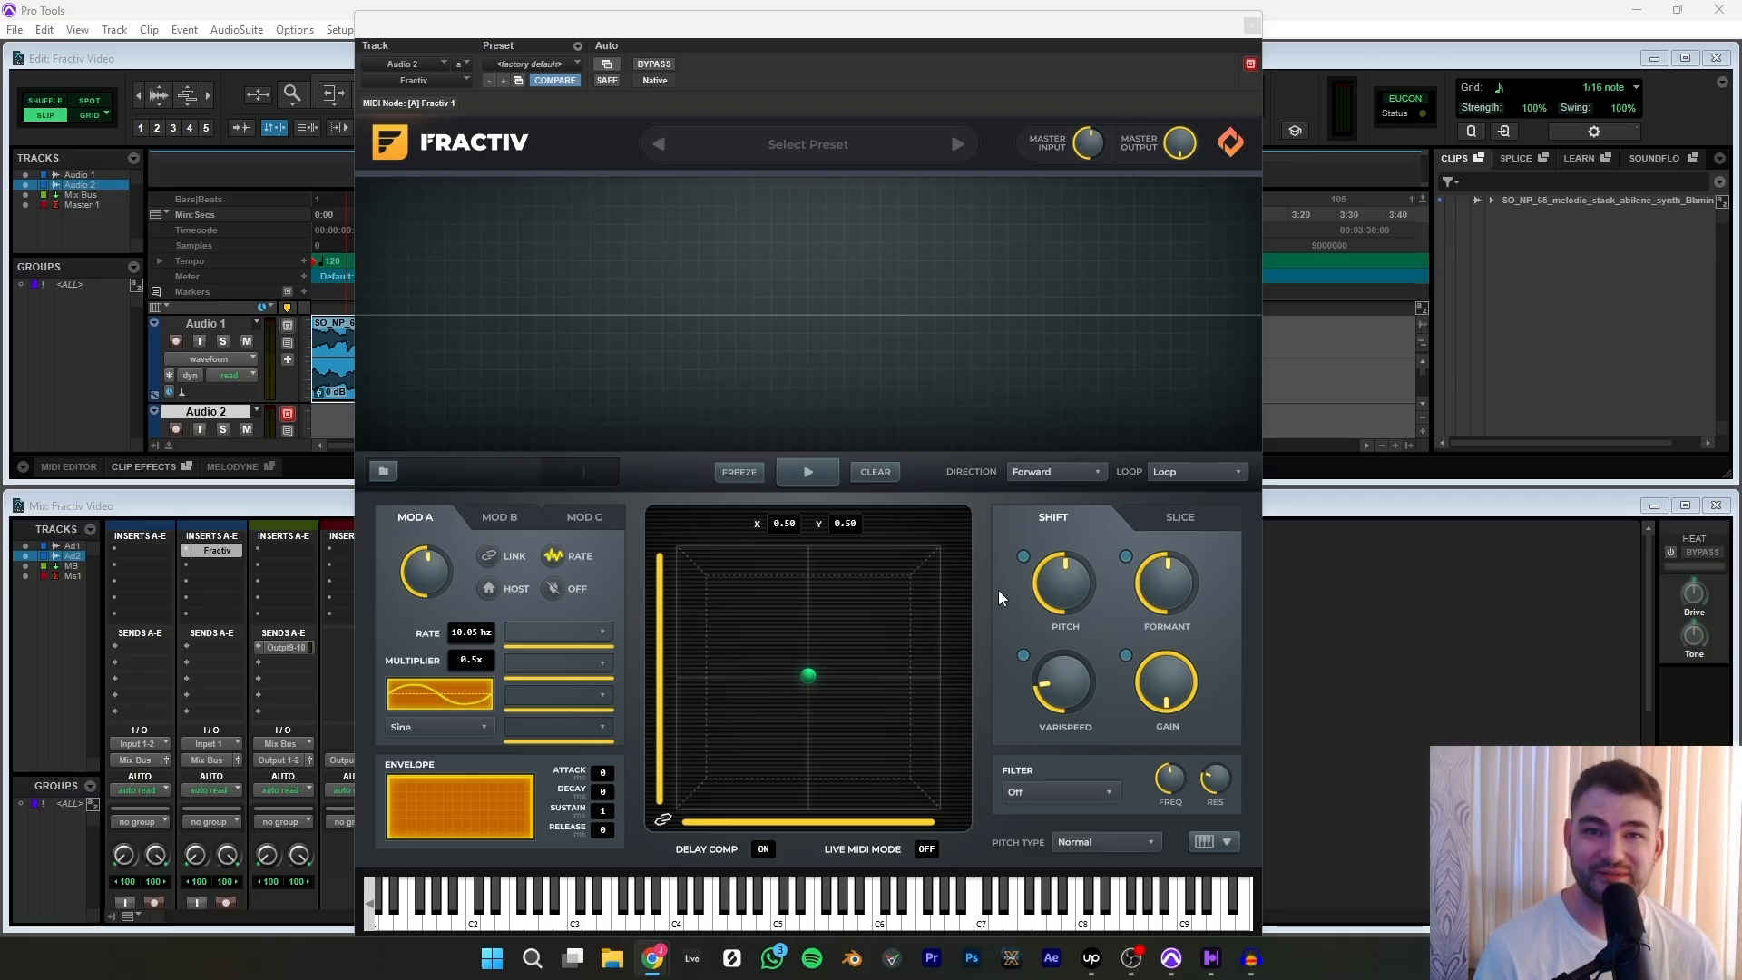
Load BOS_DLL_Atmosphere_One_Shot_Choral_Emin.wav from the Atmospheres folder into Fractiv and extend the selection to the right end of the displayed waveform.
{"action": "left_click", "coordinate": [938, 28]}
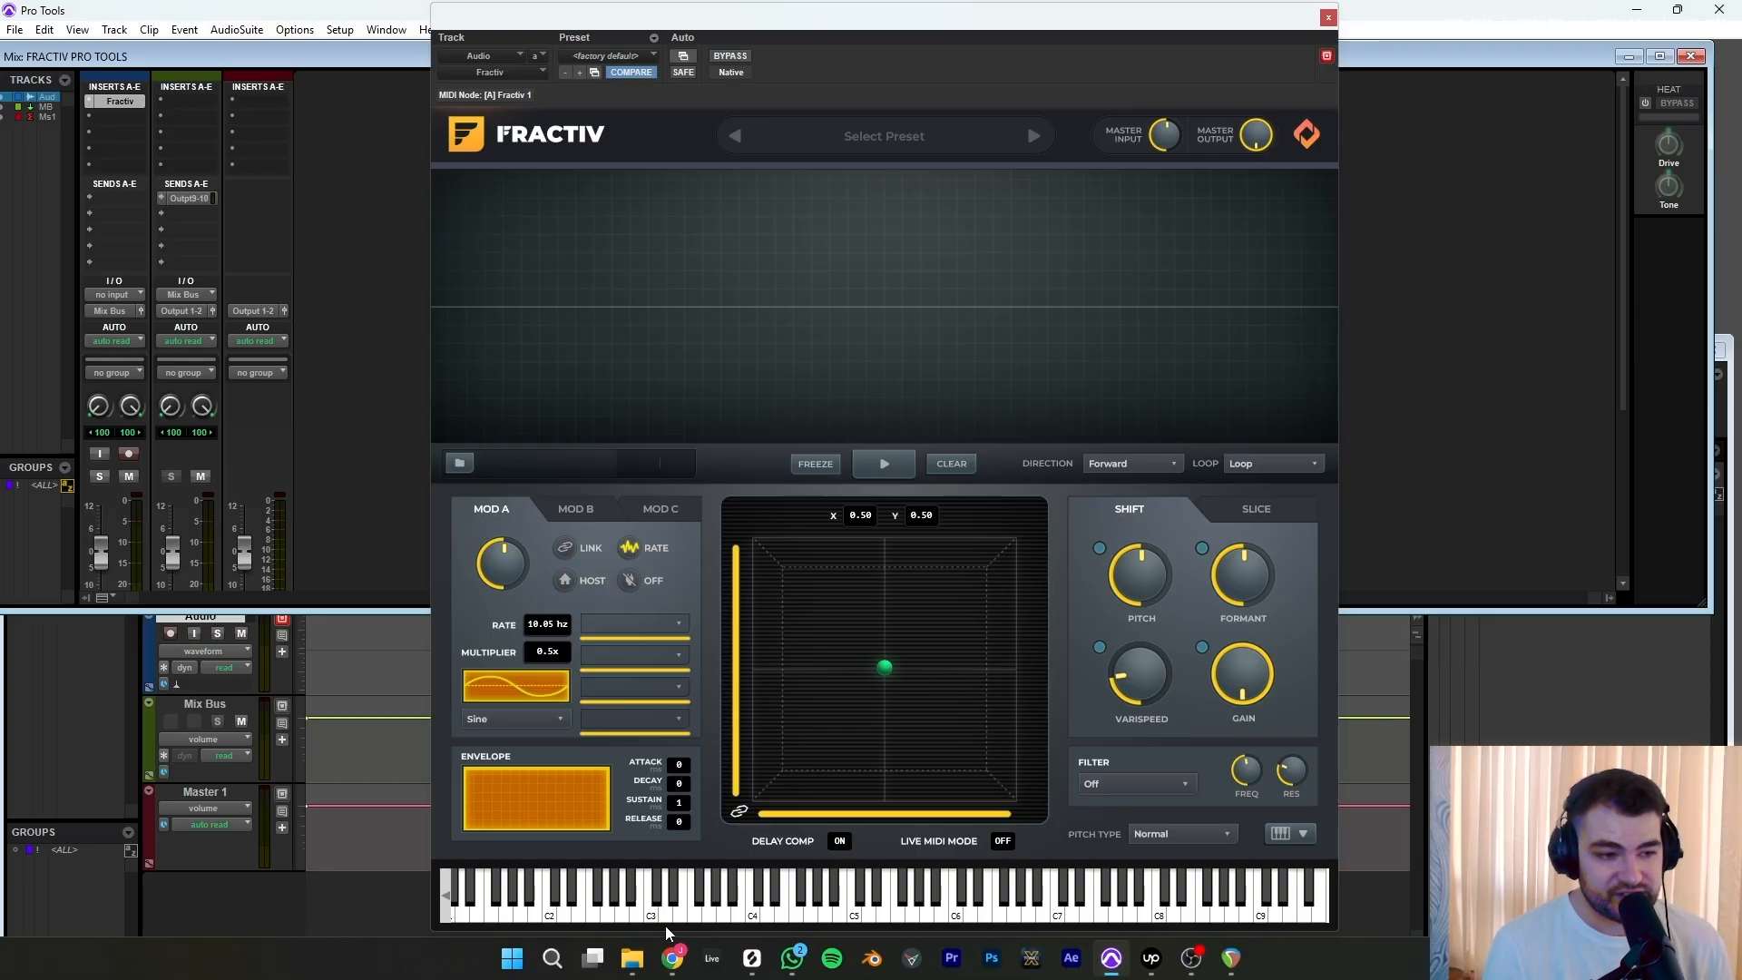
{"action": "left_click", "coordinate": [632, 959]}
{"action": "left_click_drag", "start_coordinate": [1234, 80], "coordinate": [1174, 186]}
{"action": "left_click_drag", "start_coordinate": [1042, 304], "coordinate": [1253, 304]}
{"action": "left_click_drag", "start_coordinate": [1089, 188], "coordinate": [1349, 59]}
{"action": "left_click", "coordinate": [1346, 200]}
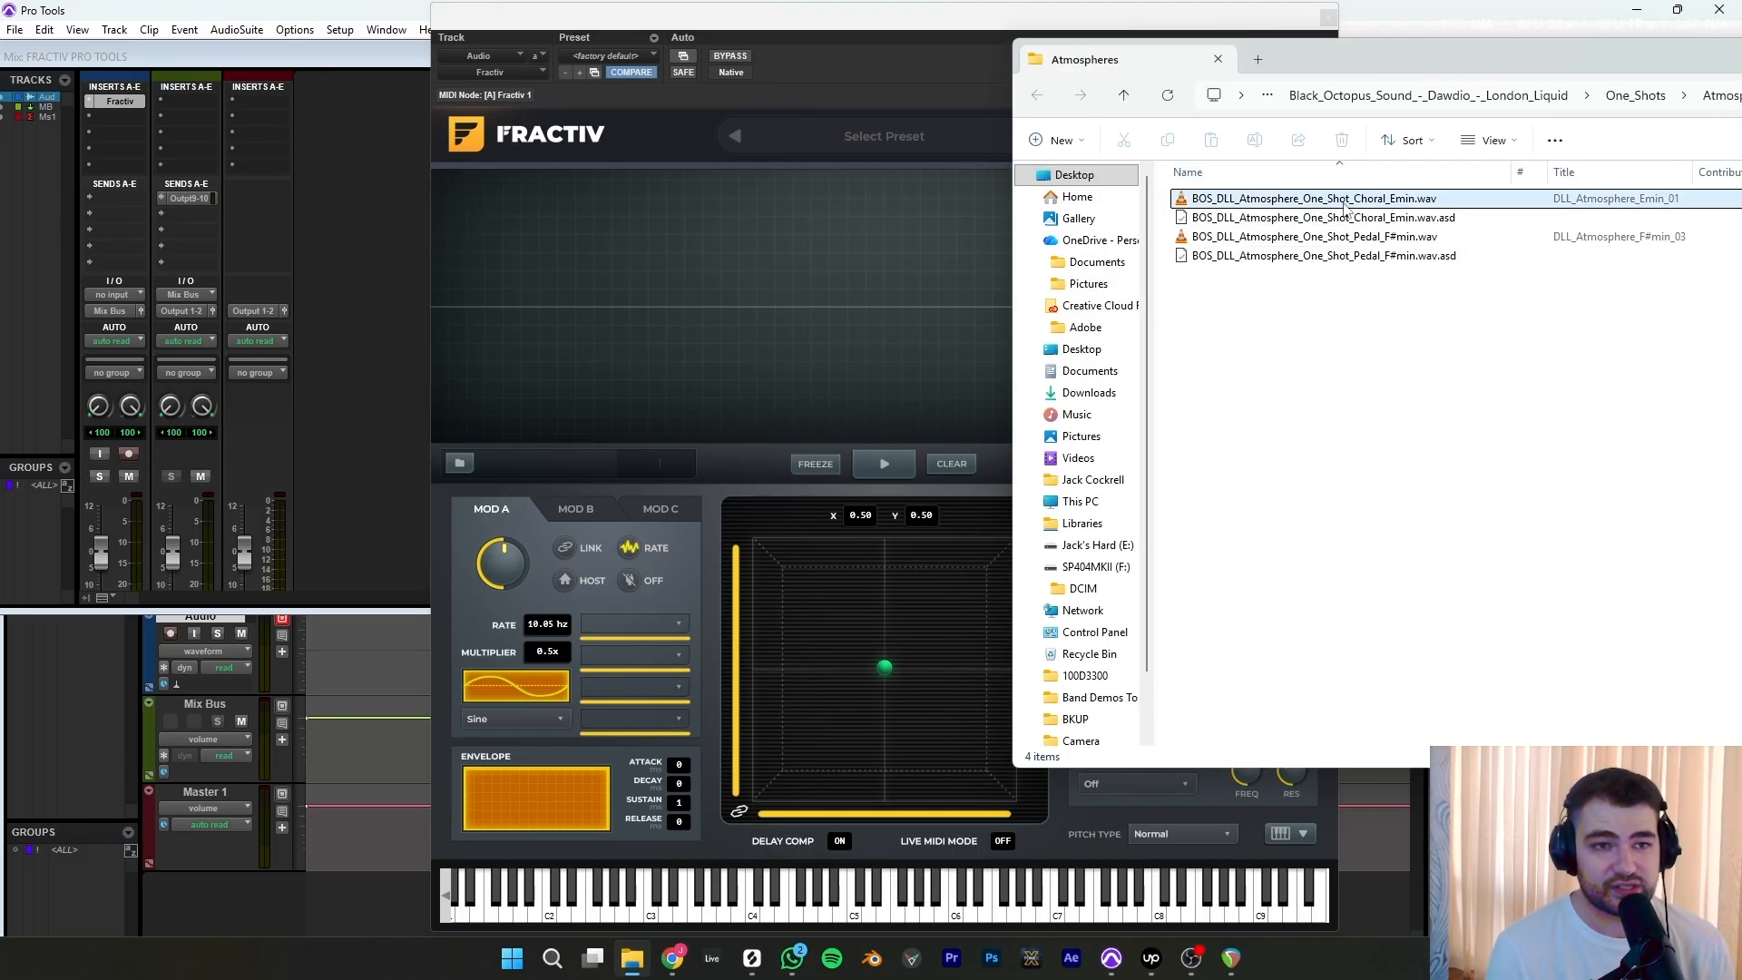
{"action": "left_click_drag", "start_coordinate": [1345, 207], "coordinate": [397, 300]}
{"action": "left_click", "coordinate": [745, 302]}
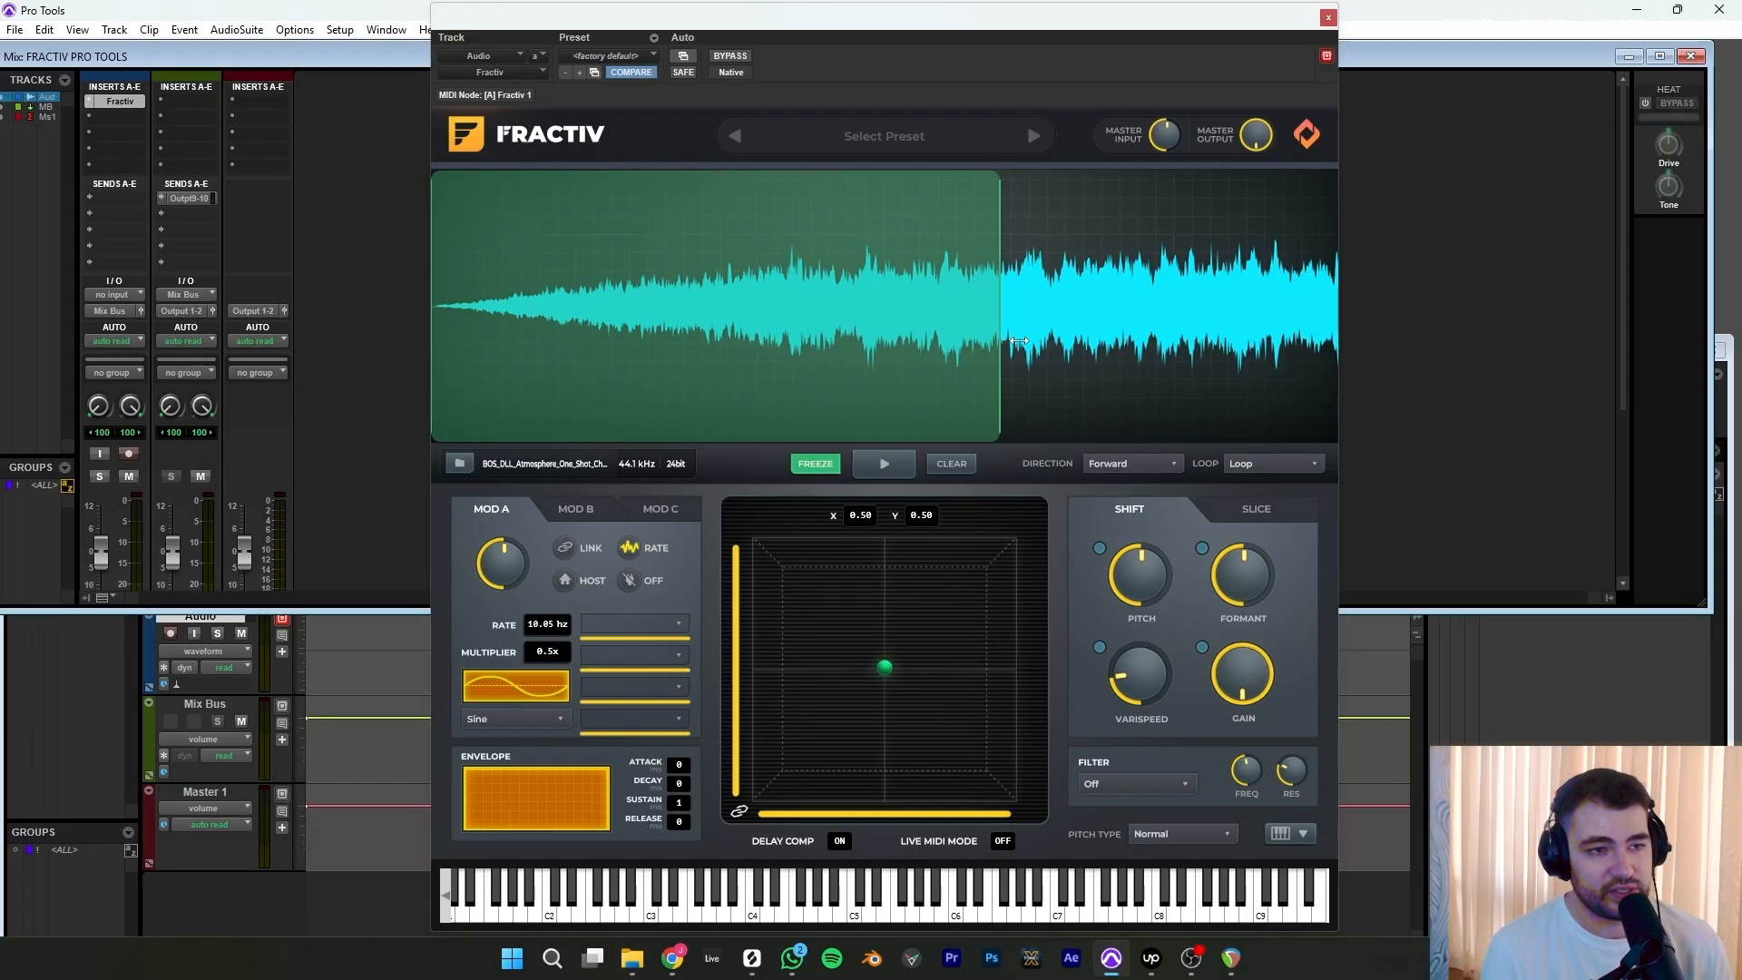
{"action": "left_click_drag", "start_coordinate": [1018, 340], "coordinate": [1345, 337]}
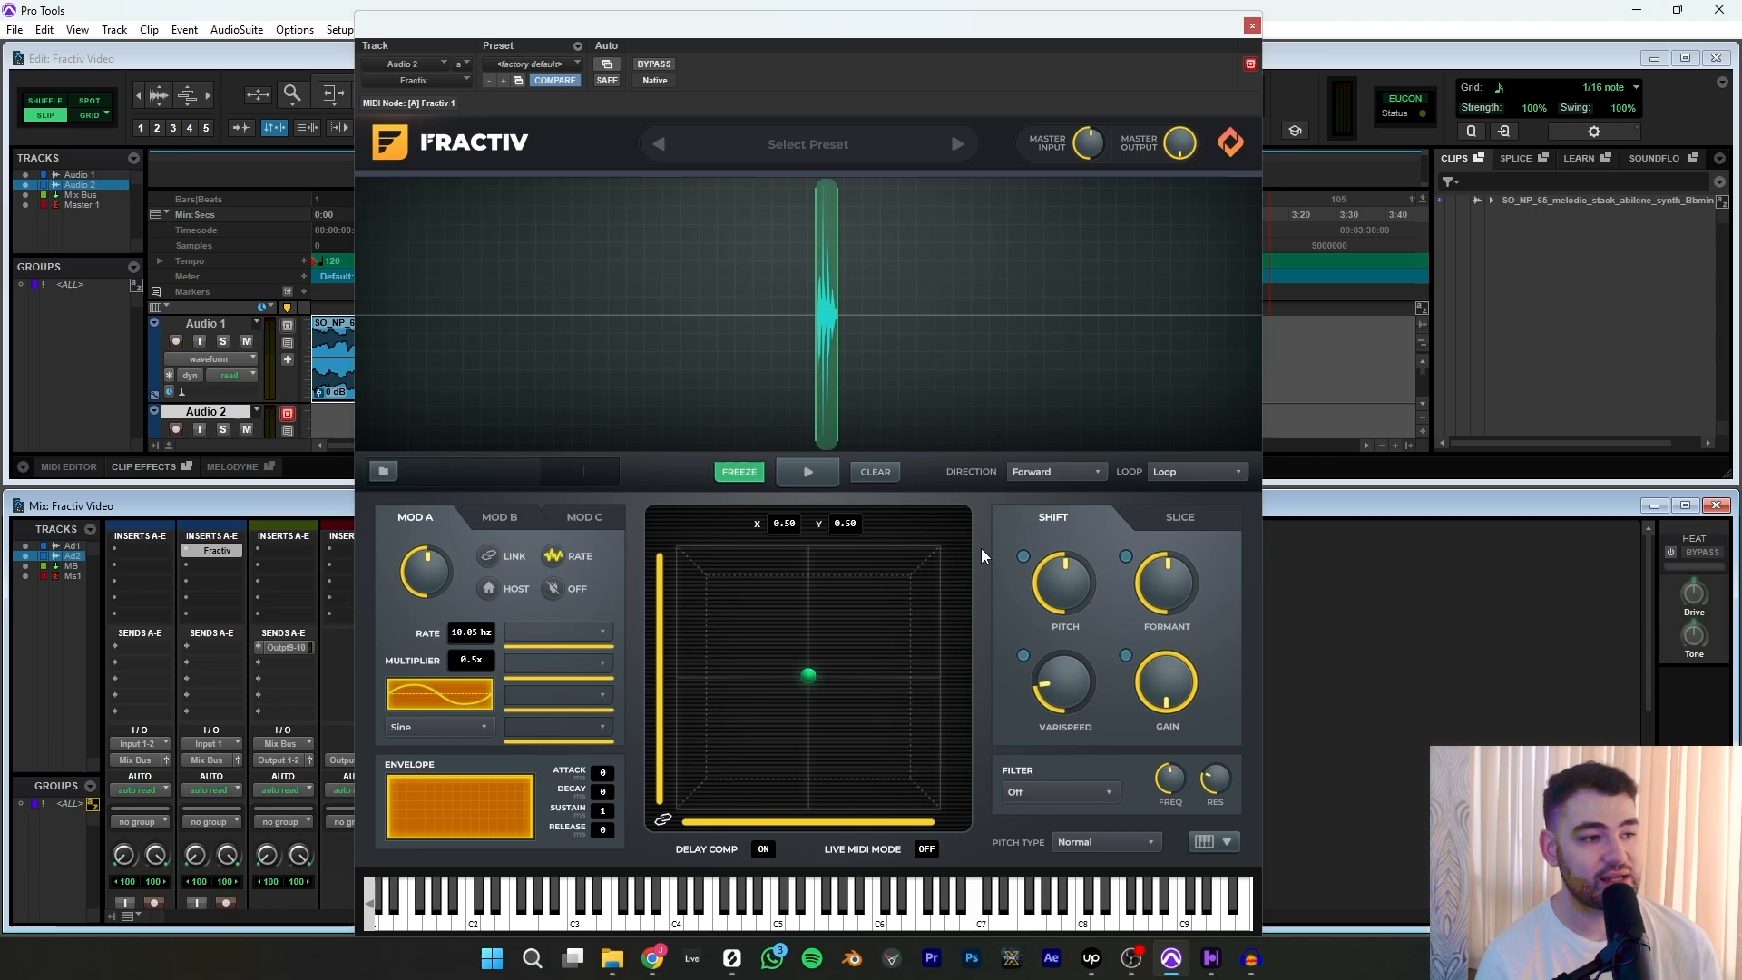
Browse from Fractiv to the Wet folder of Vocal_Kit_135__Burn__Bbmaj using the copied path and load its first audio file.
{"action": "left_click", "coordinate": [384, 471]}
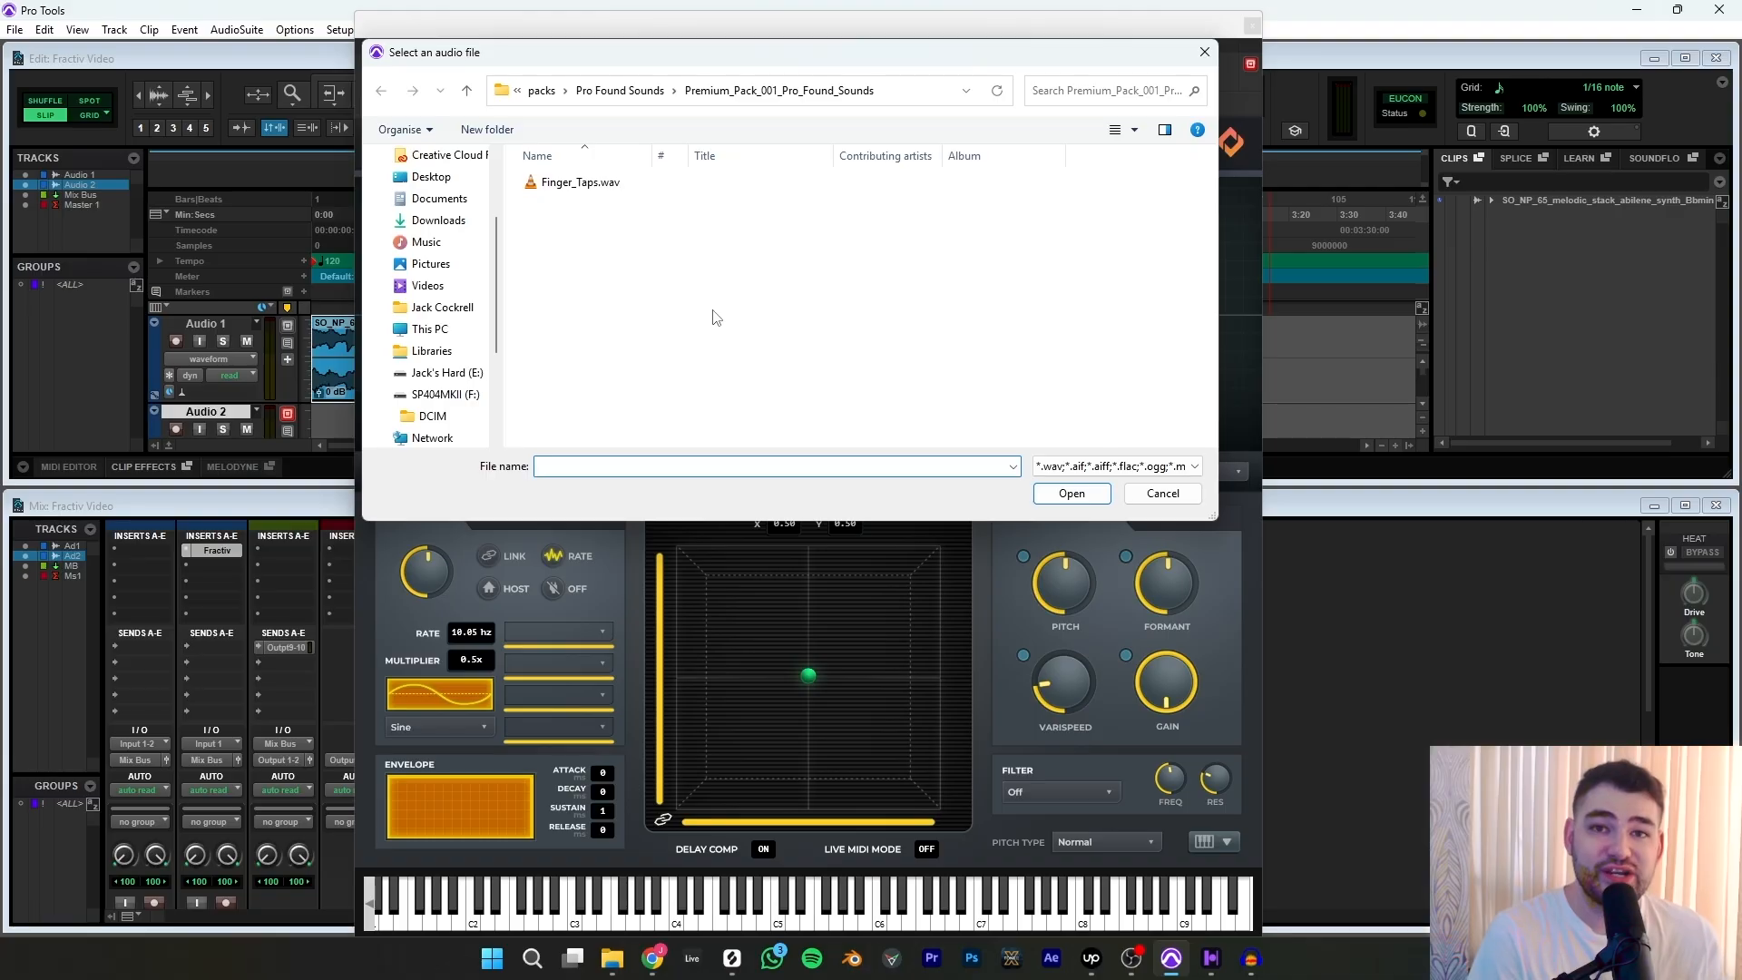
{"action": "left_click", "coordinate": [902, 90]}
{"action": "key", "text": "ctrl+v"}
{"action": "key", "text": "Return"}
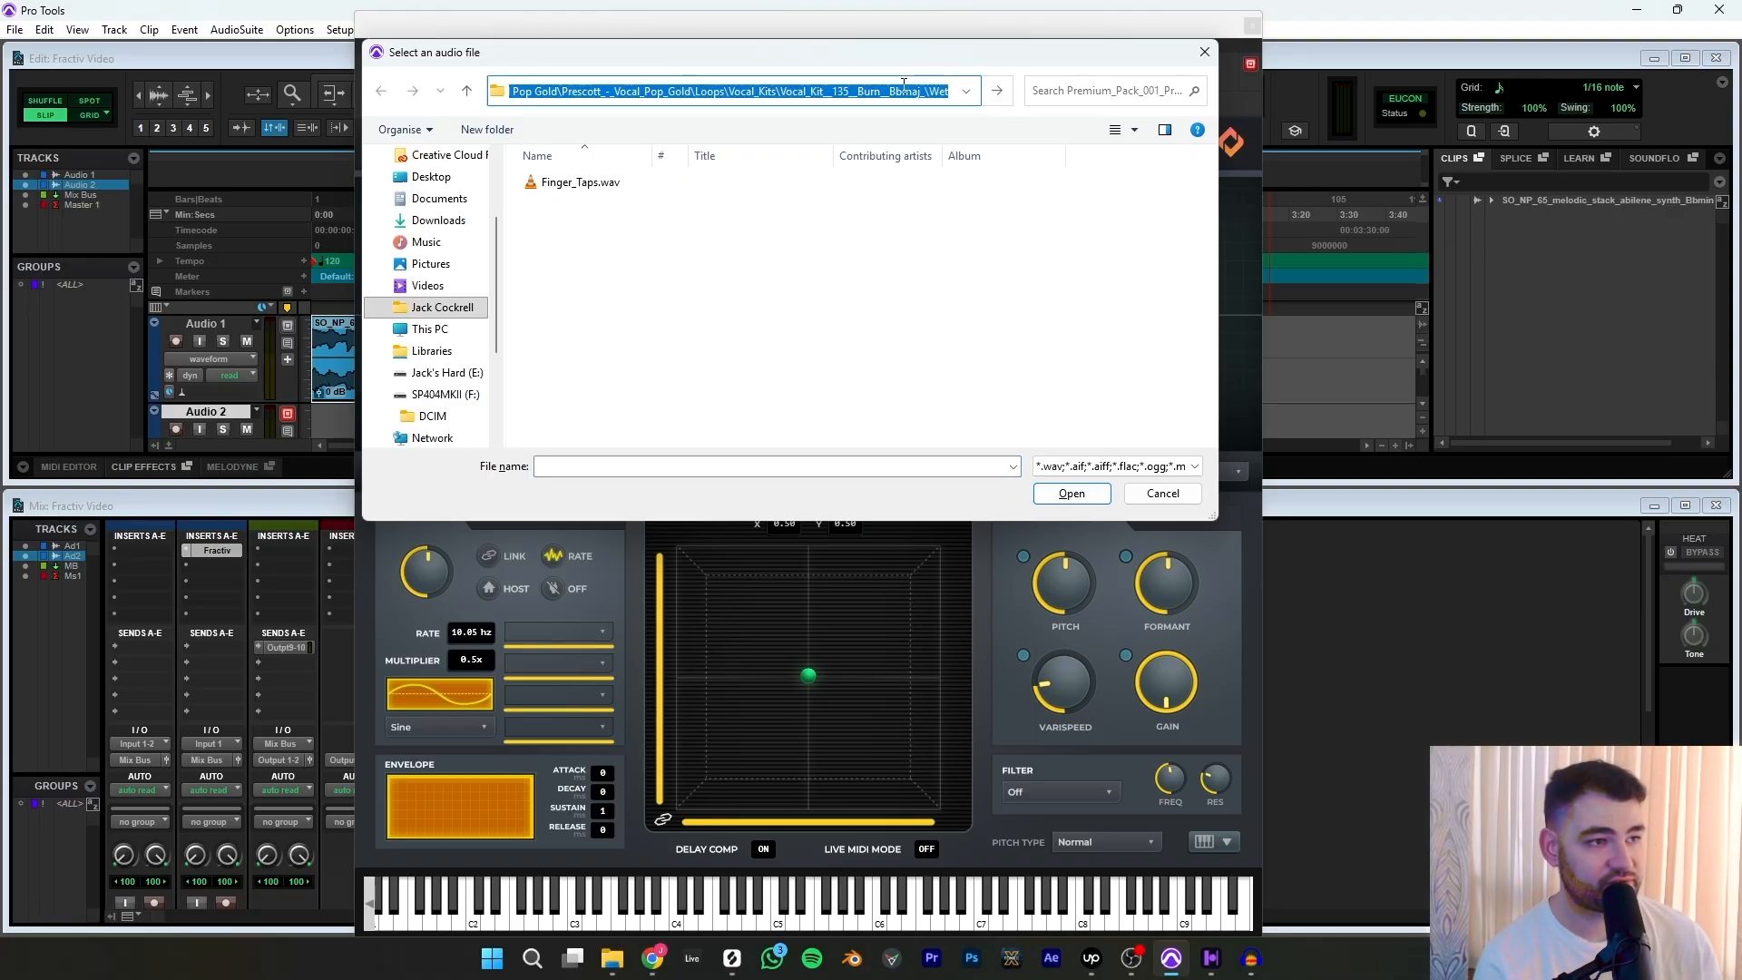
{"action": "double_click", "coordinate": [586, 185]}
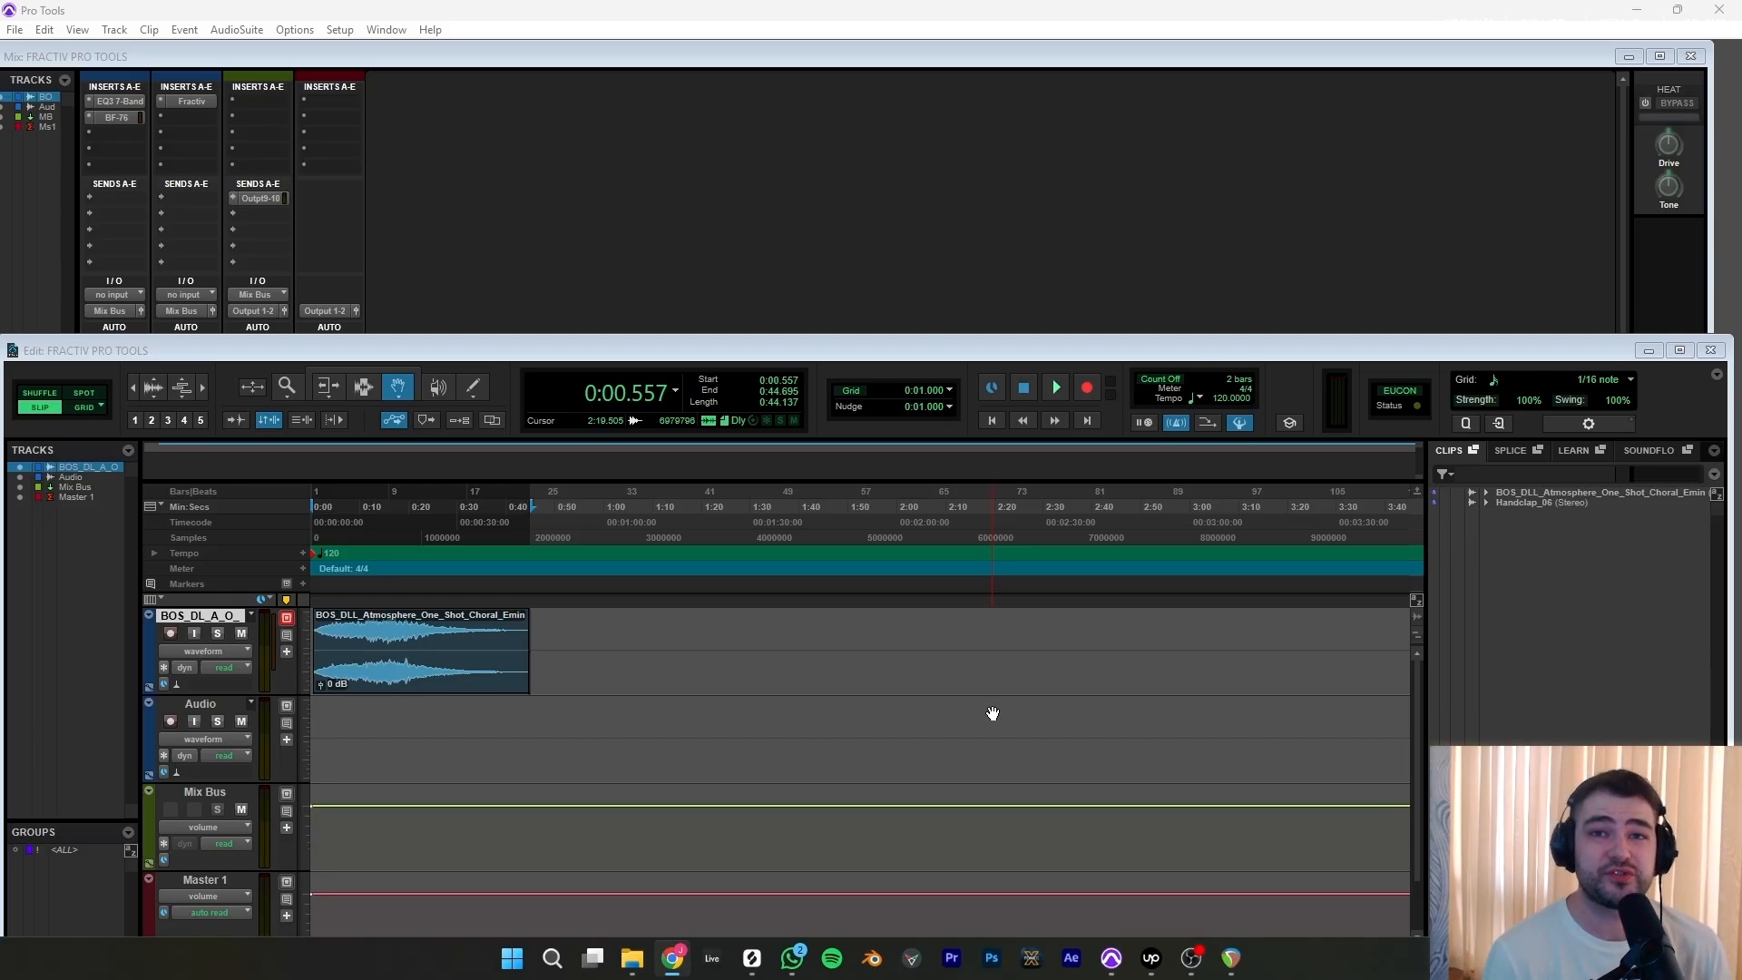
Insert Fractiv below BF-76 on the choral atmosphere track and freeze the audio it captures during playback.
{"action": "left_click", "coordinate": [663, 505]}
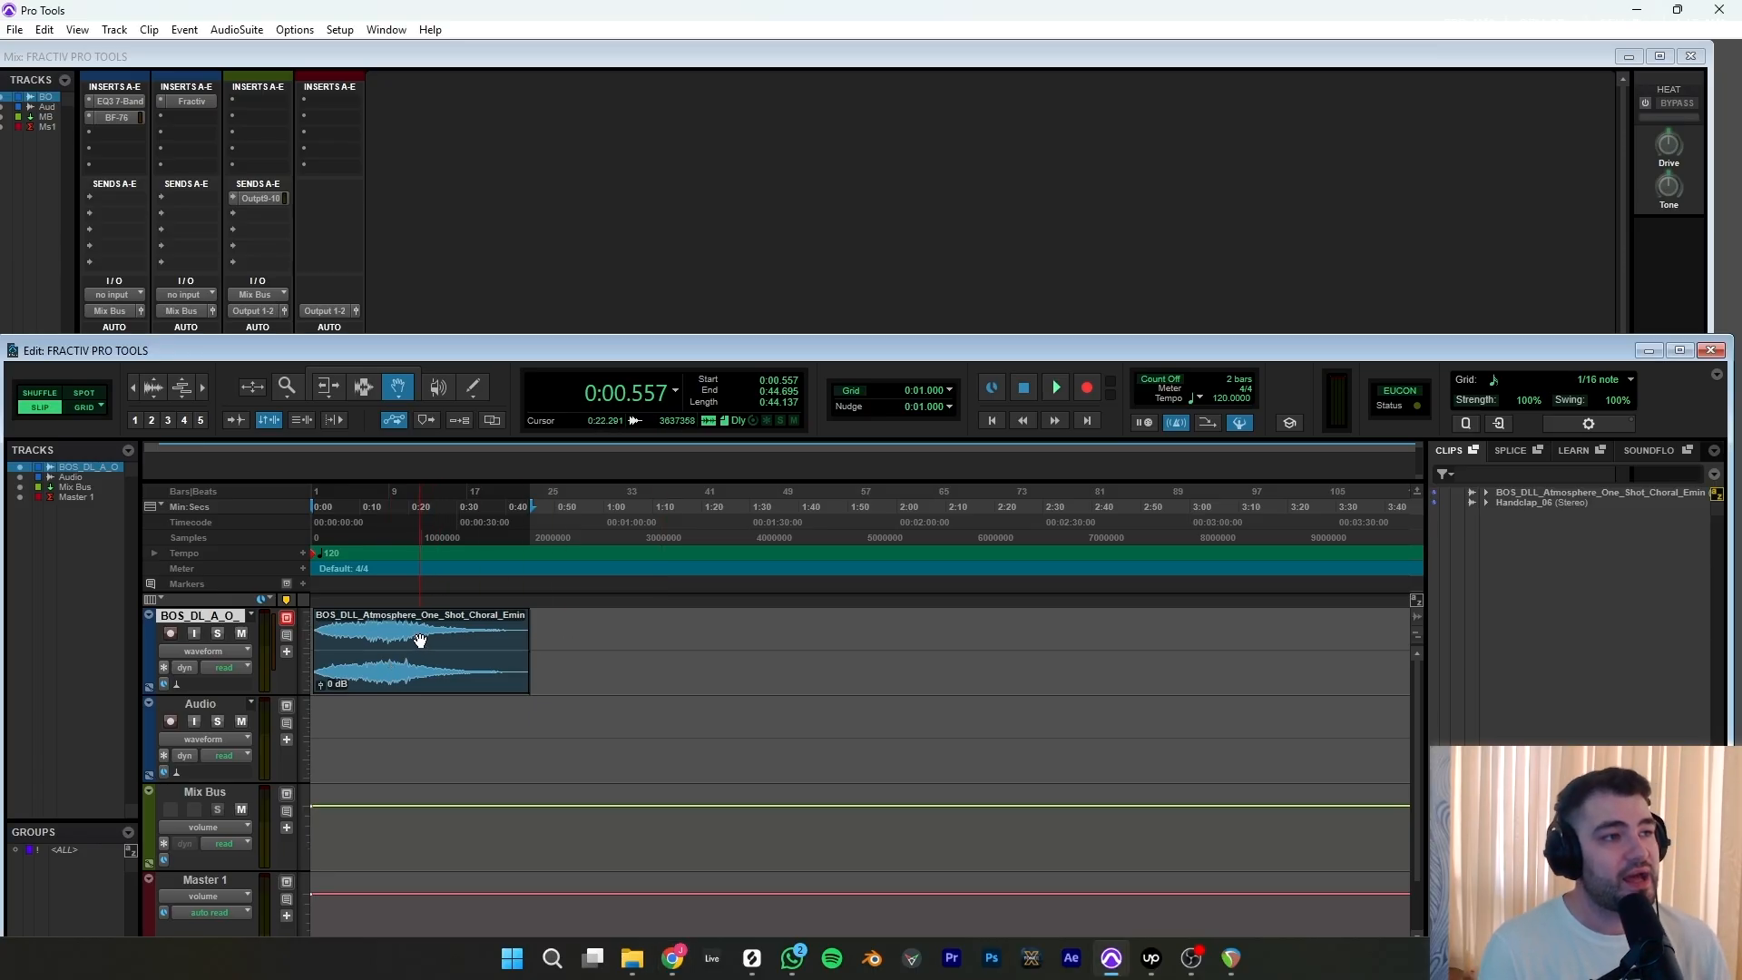
{"action": "left_click", "coordinate": [116, 134]}
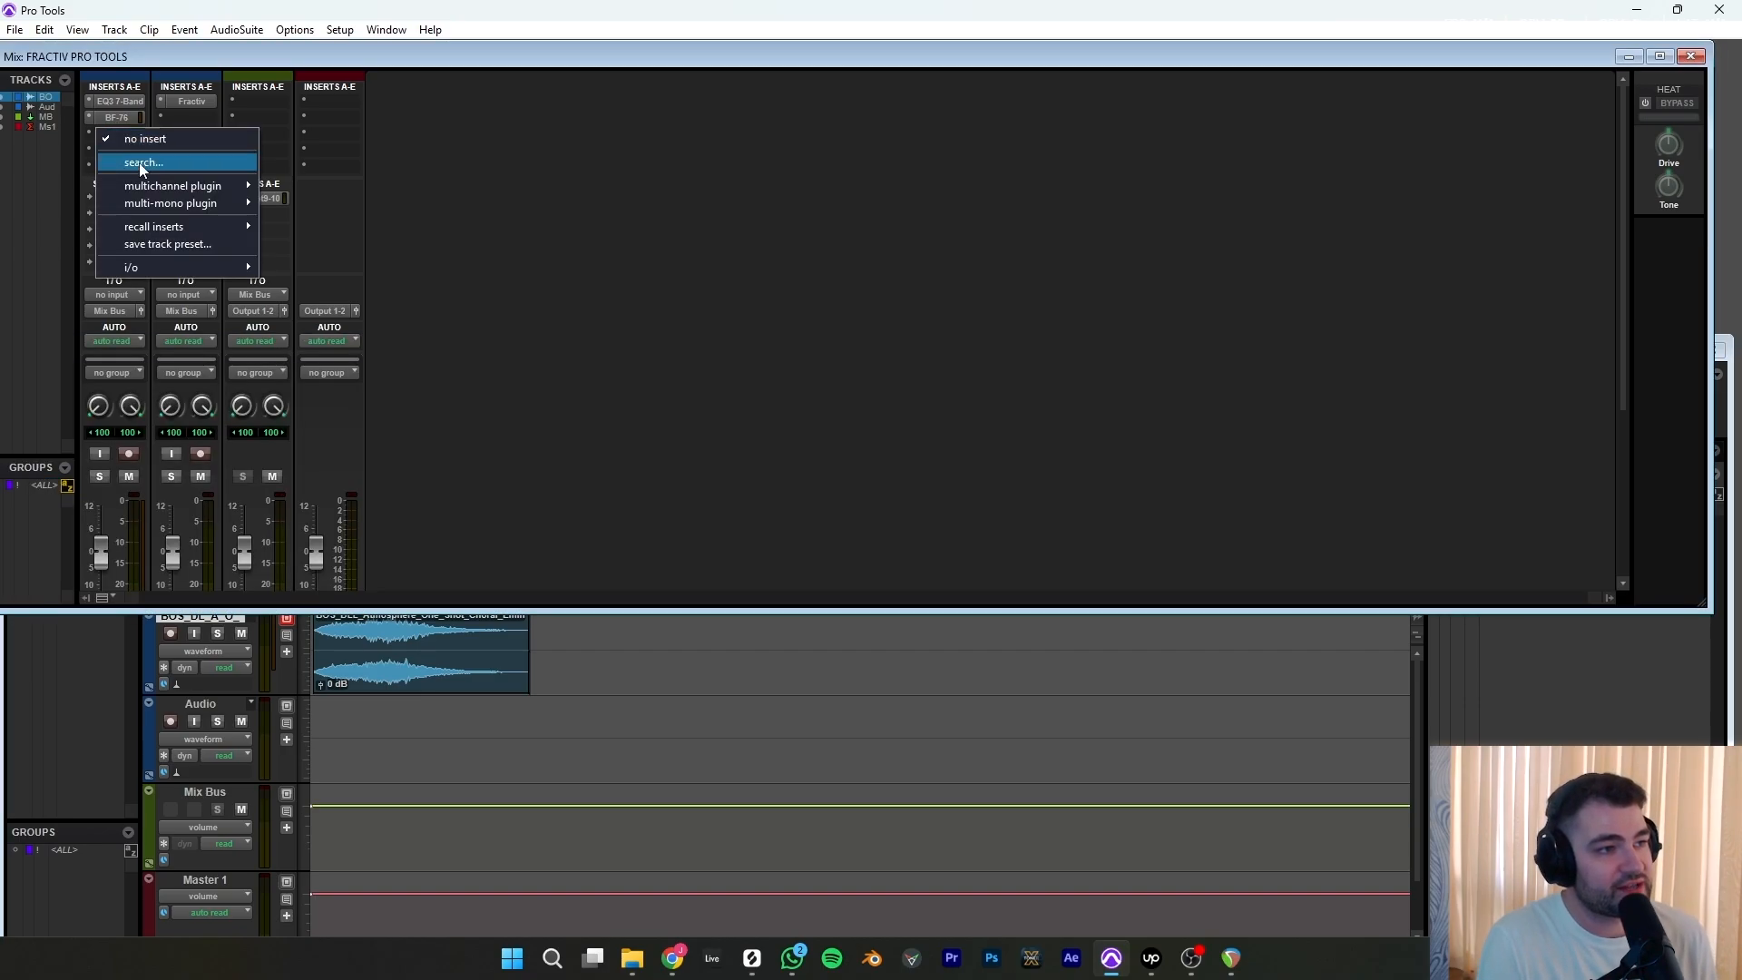
{"action": "mouse_move", "coordinate": [172, 187]}
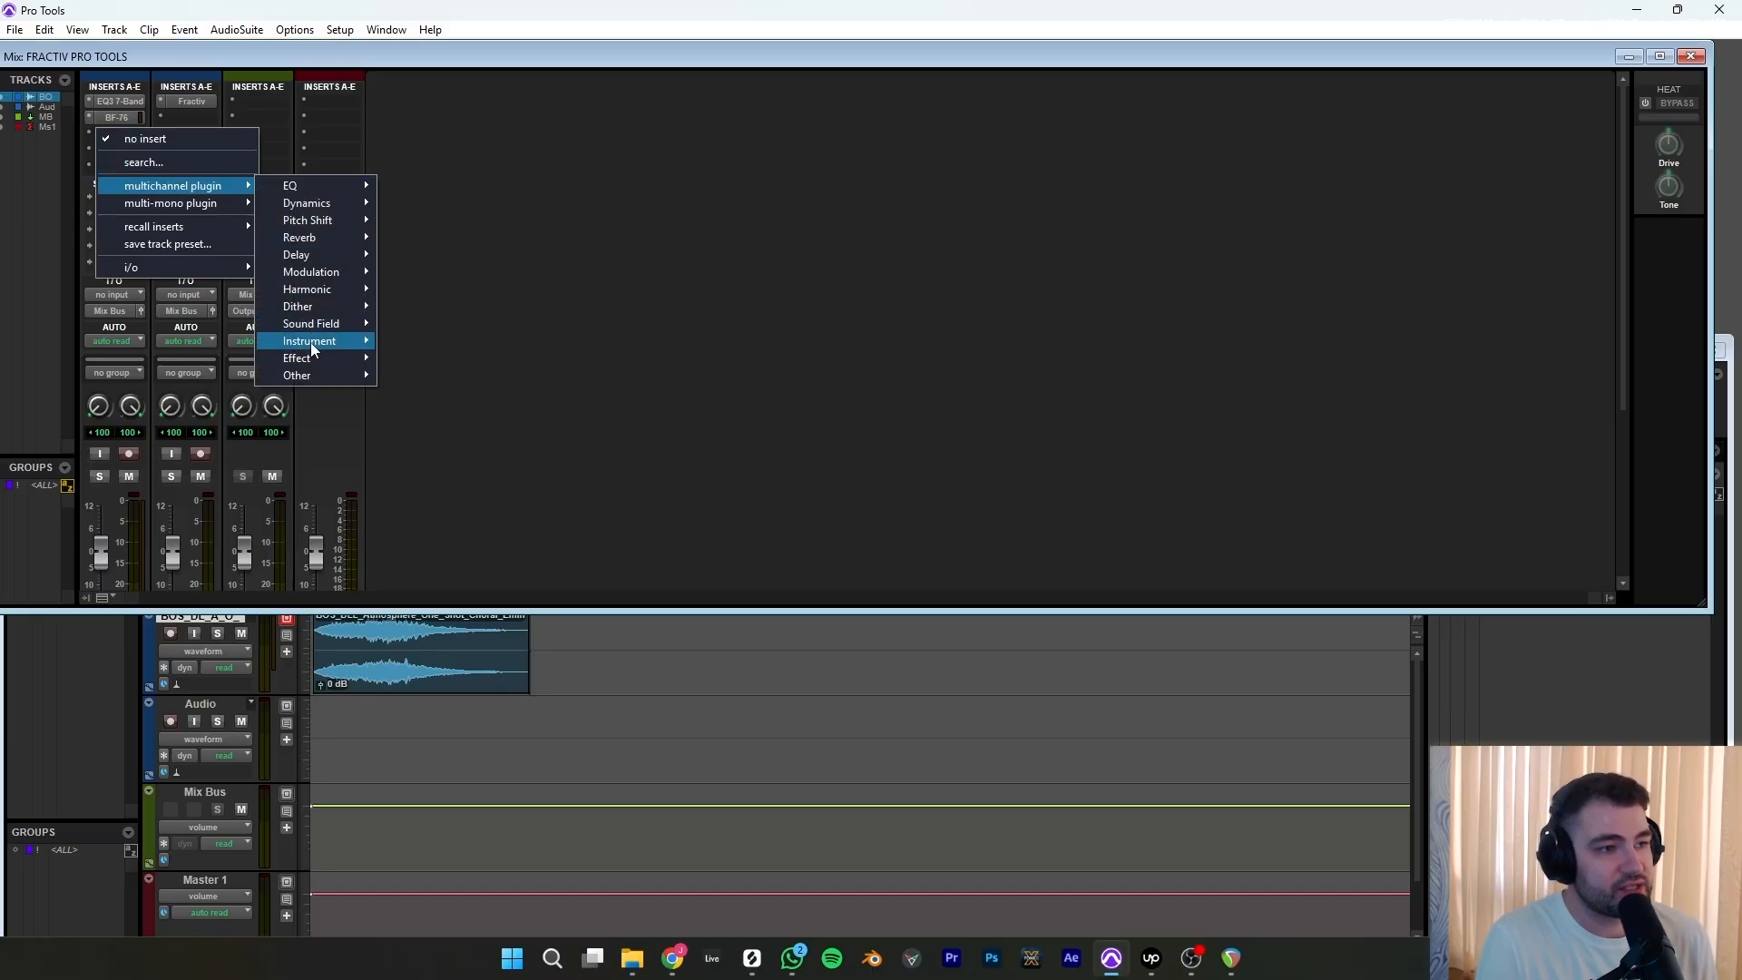
{"action": "mouse_move", "coordinate": [310, 341]}
{"action": "left_click", "coordinate": [465, 358]}
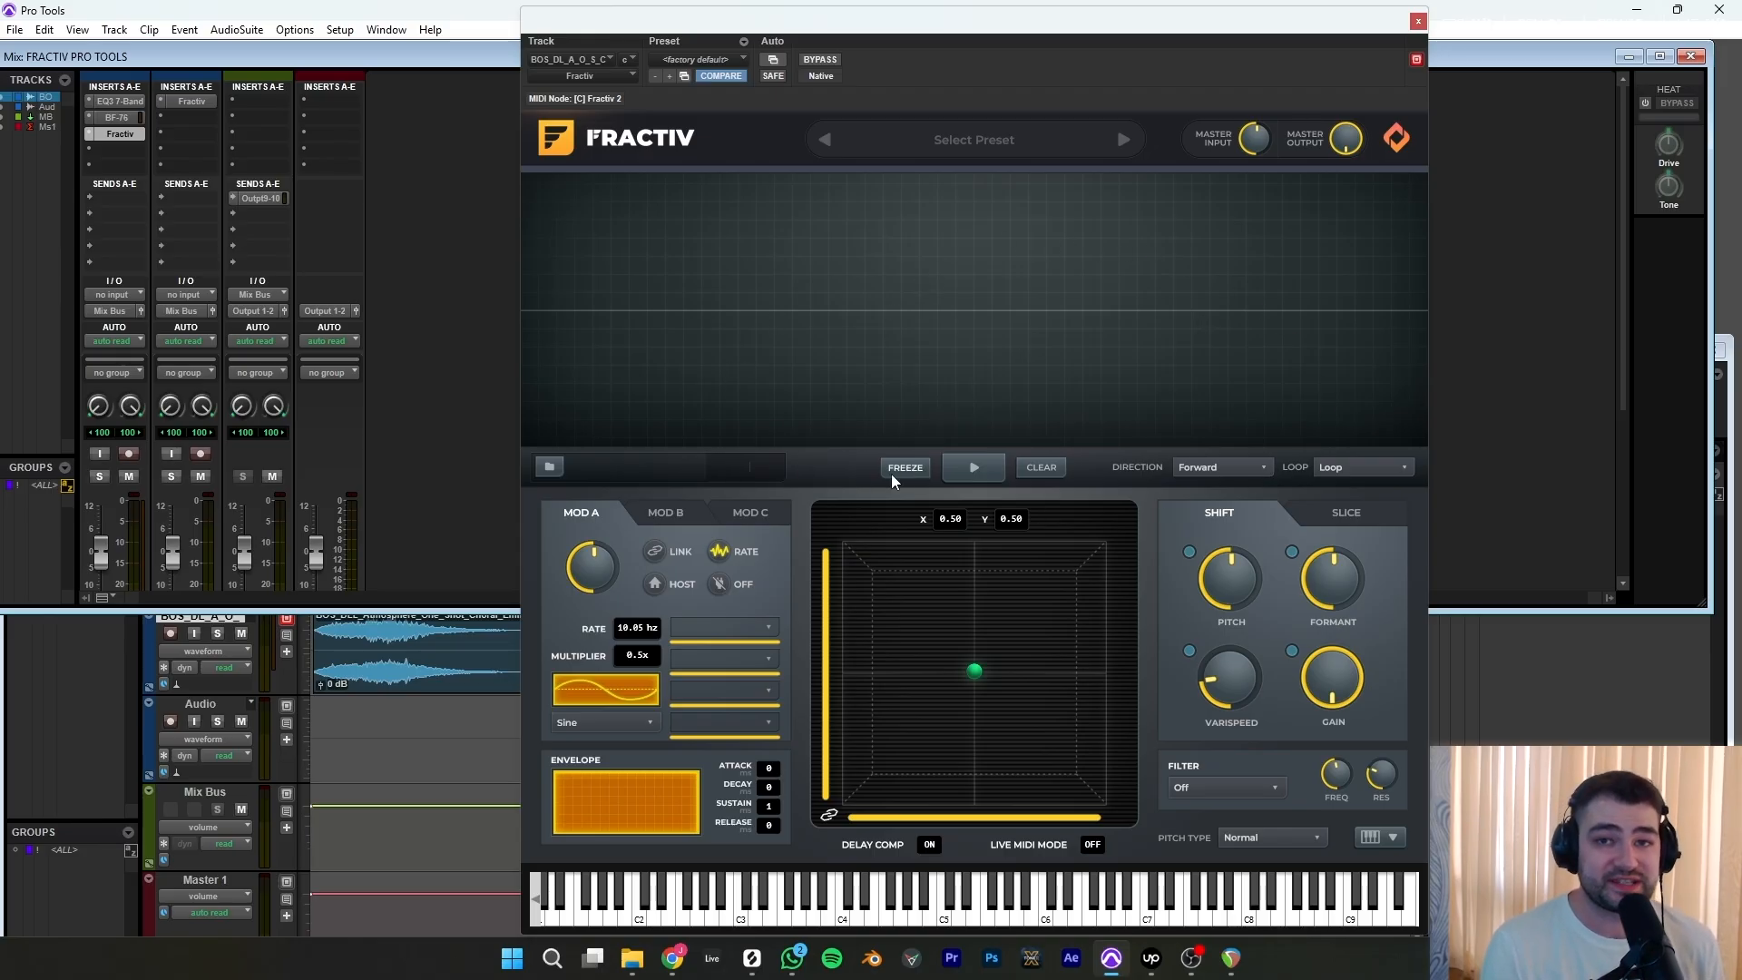
{"action": "key", "text": "space"}
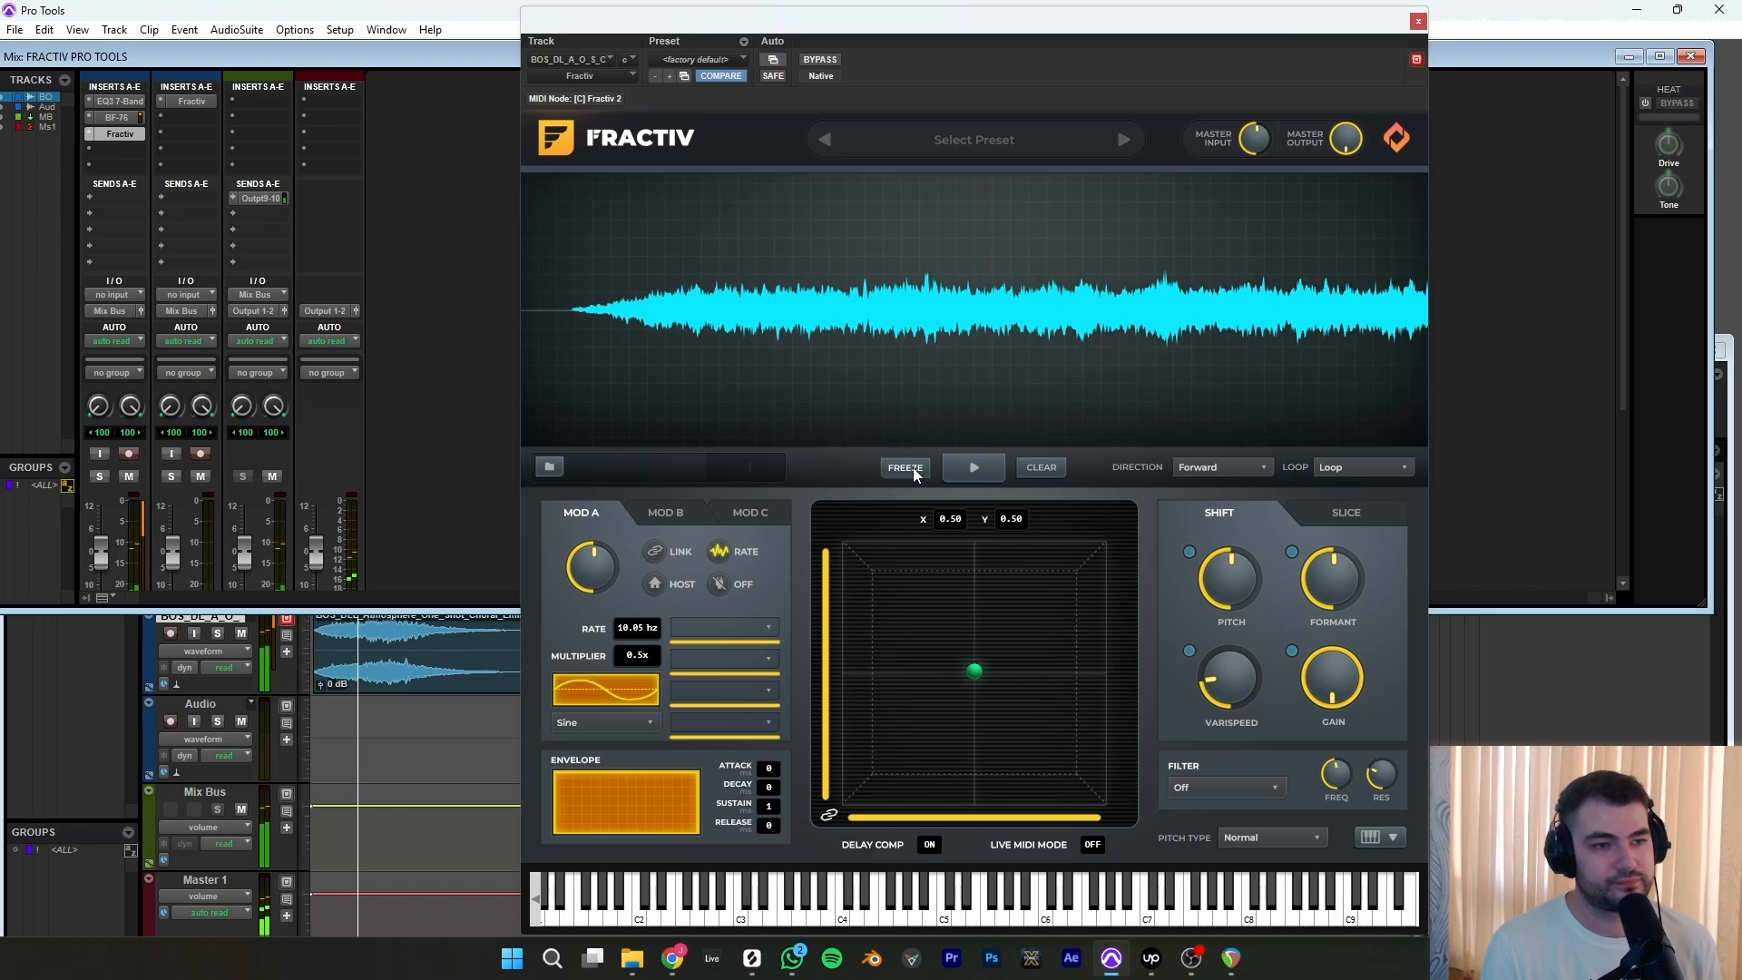
{"action": "left_click", "coordinate": [905, 467]}
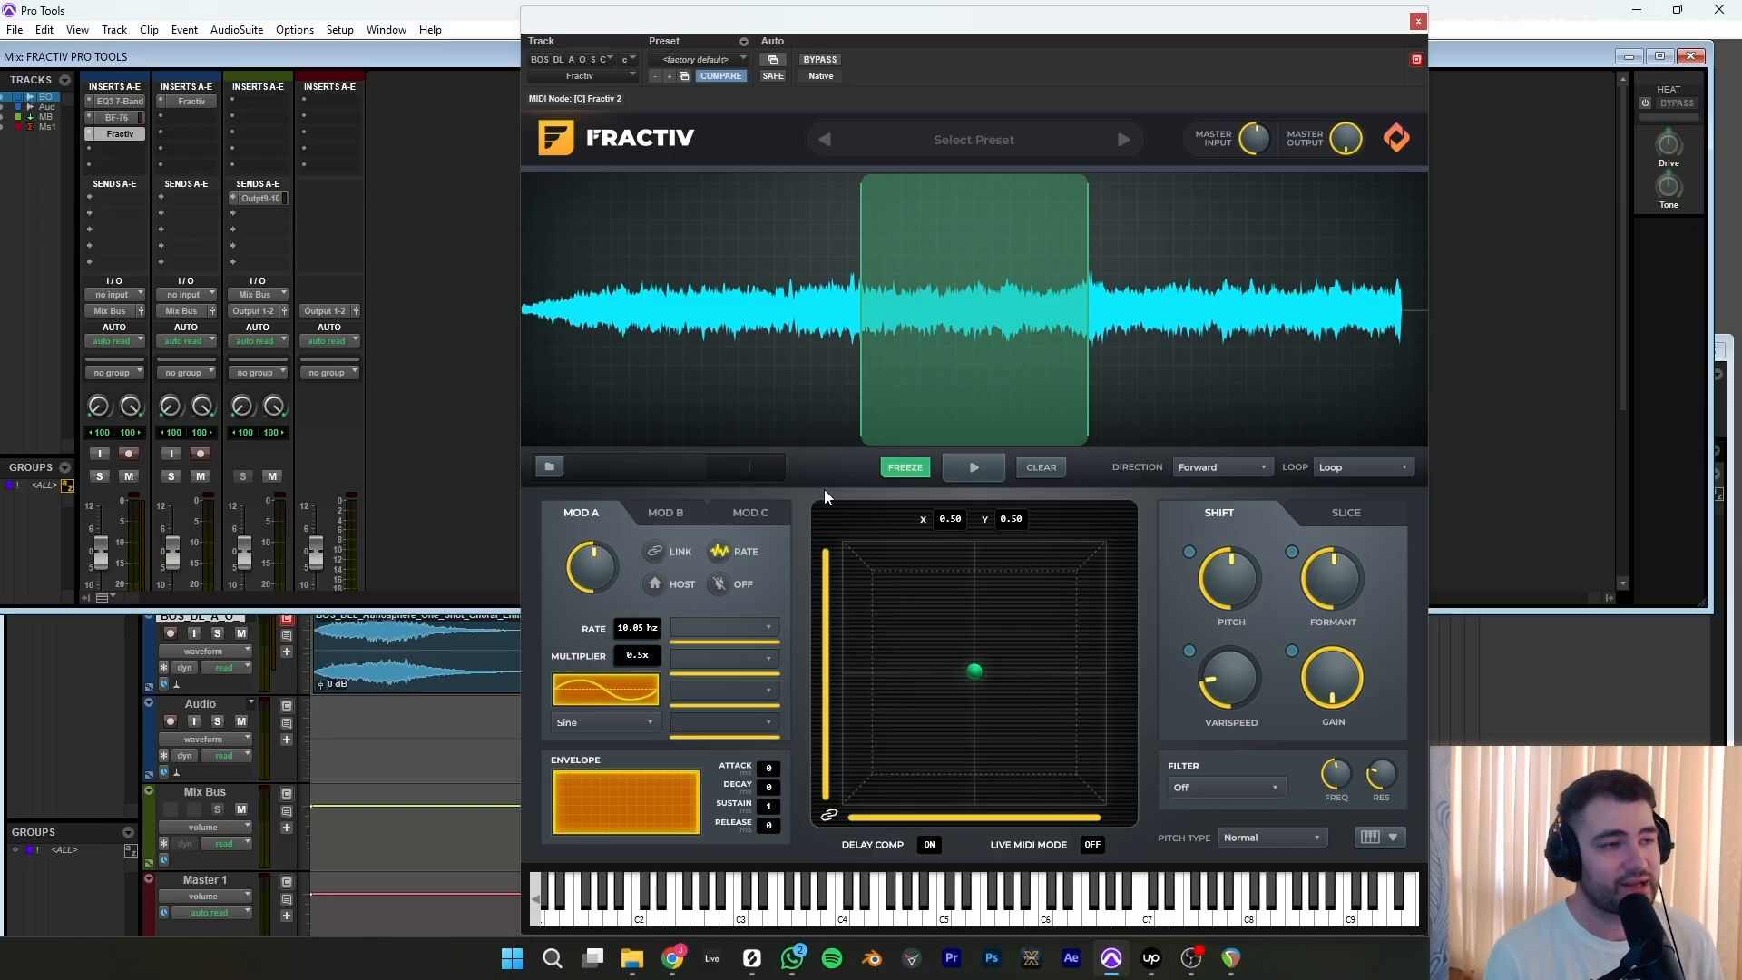
Close the Fractiv window and remove the plugin from the choral atmosphere track's third insert slot.
{"action": "left_click", "coordinate": [1418, 20]}
{"action": "left_click", "coordinate": [90, 136]}
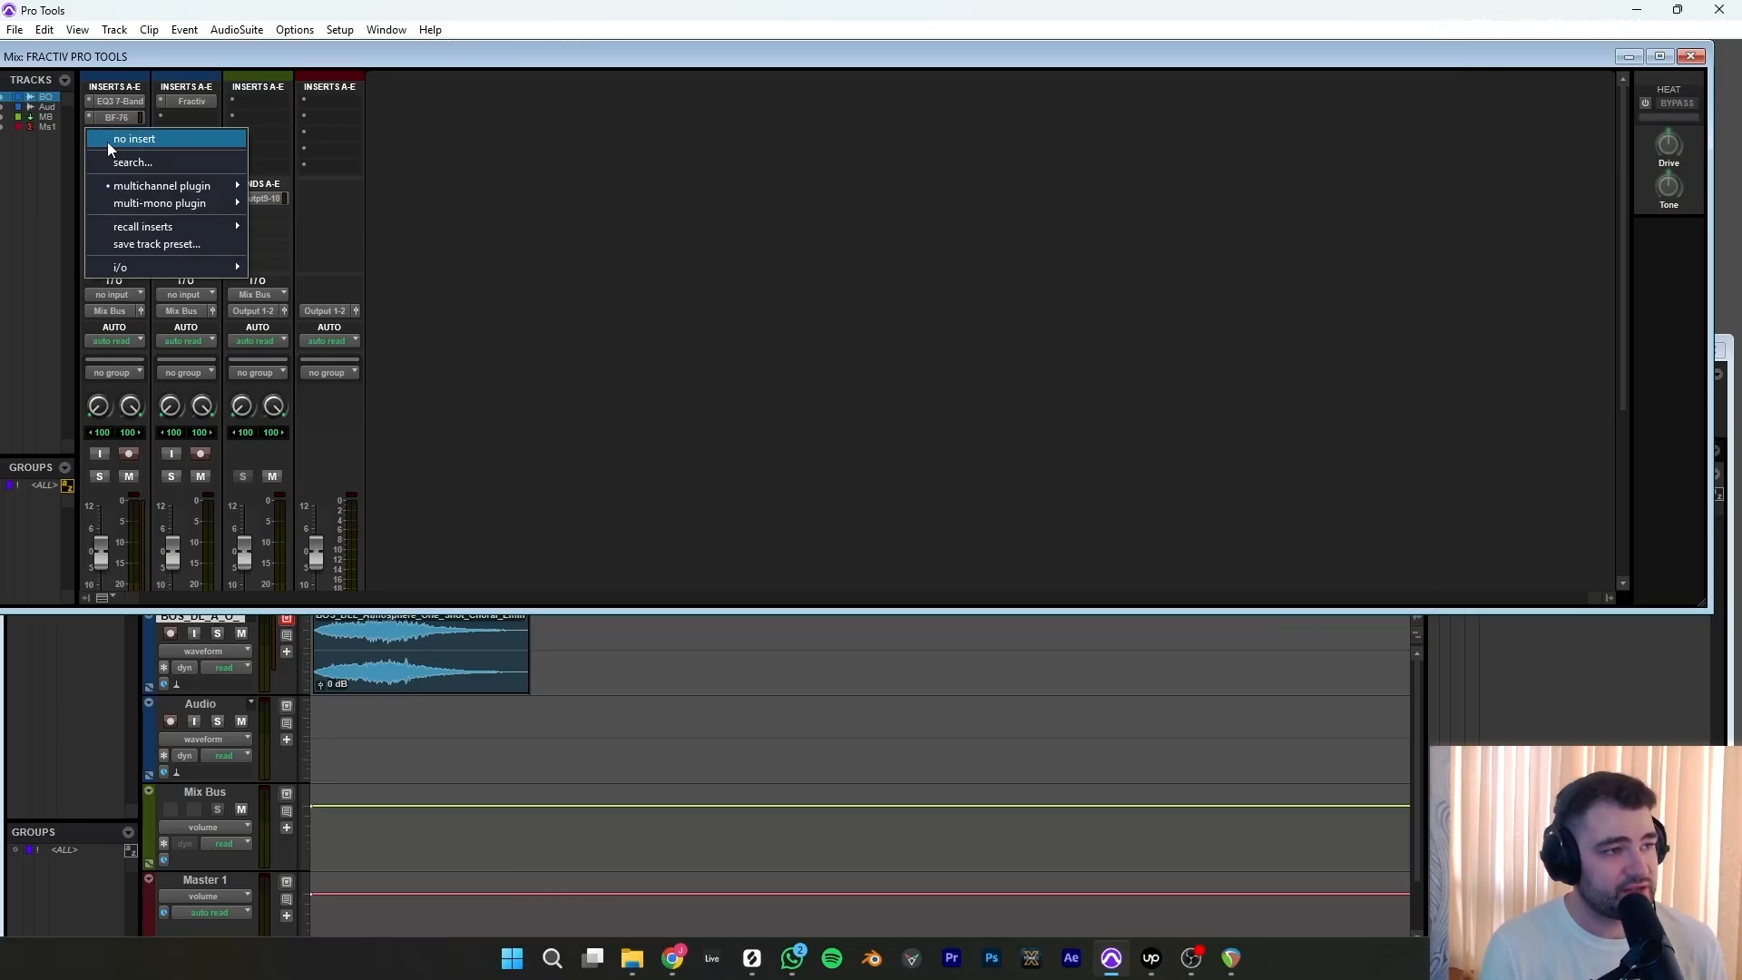
{"action": "left_click", "coordinate": [109, 144]}
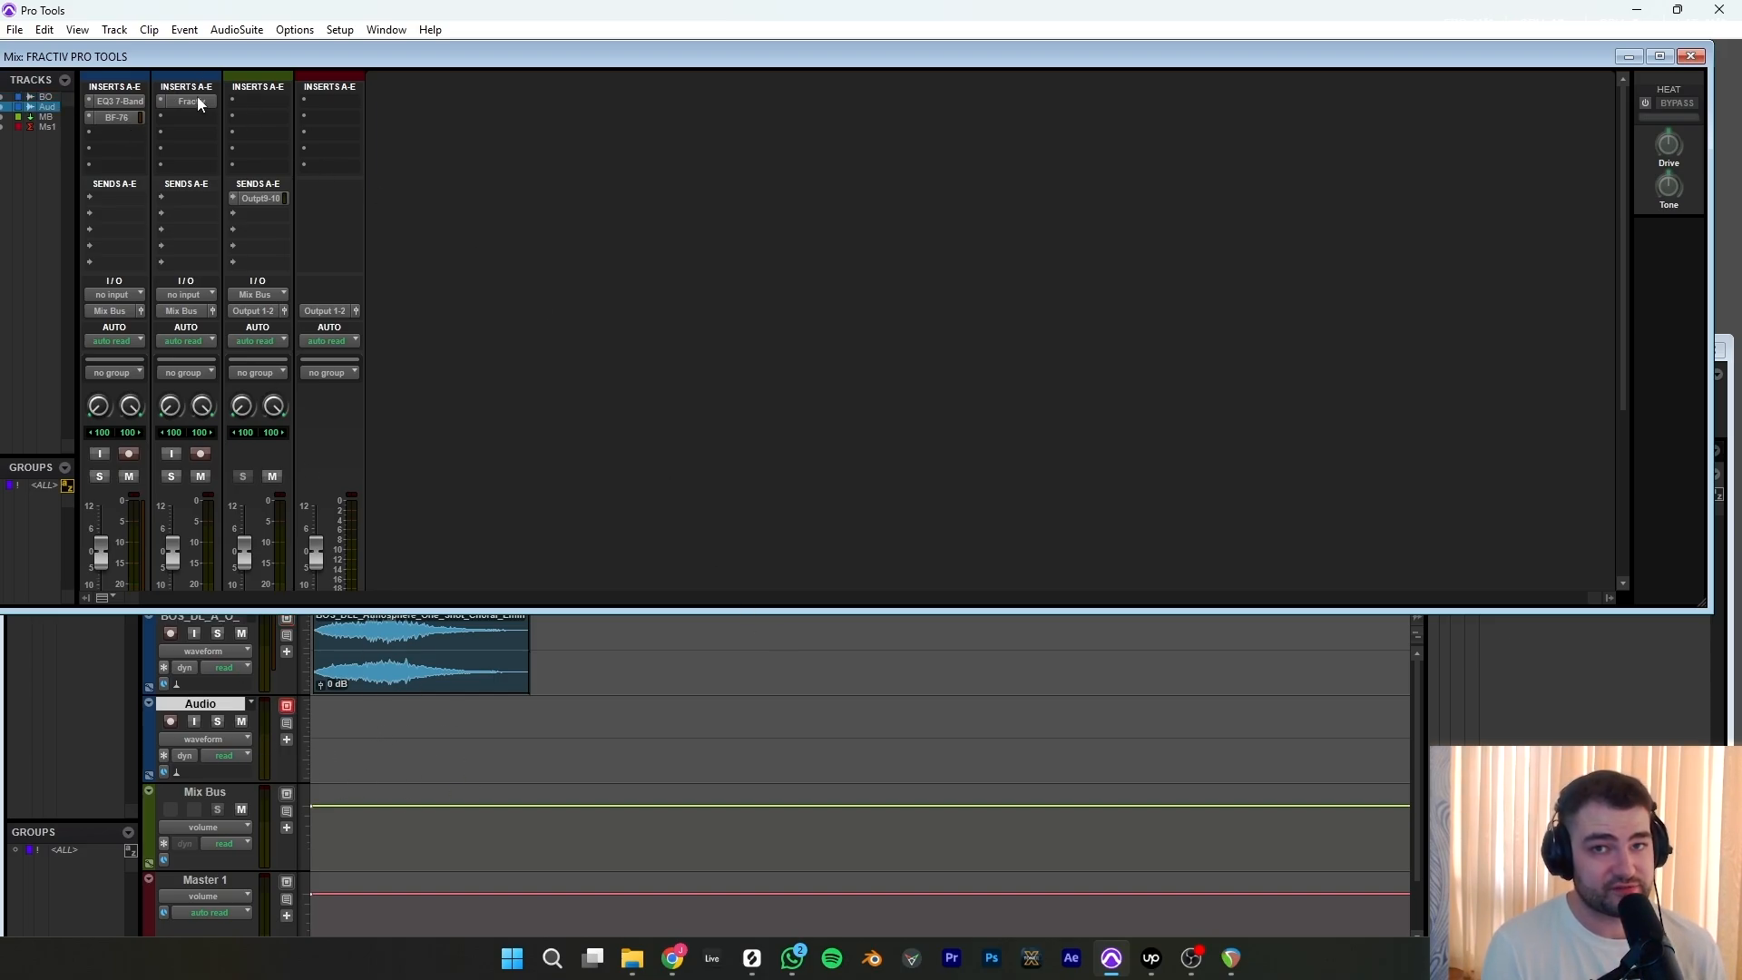
Enlarge the Mix window to show the full channel strips and select the Audio track.
{"action": "left_click_drag", "start_coordinate": [613, 610], "coordinate": [660, 930]}
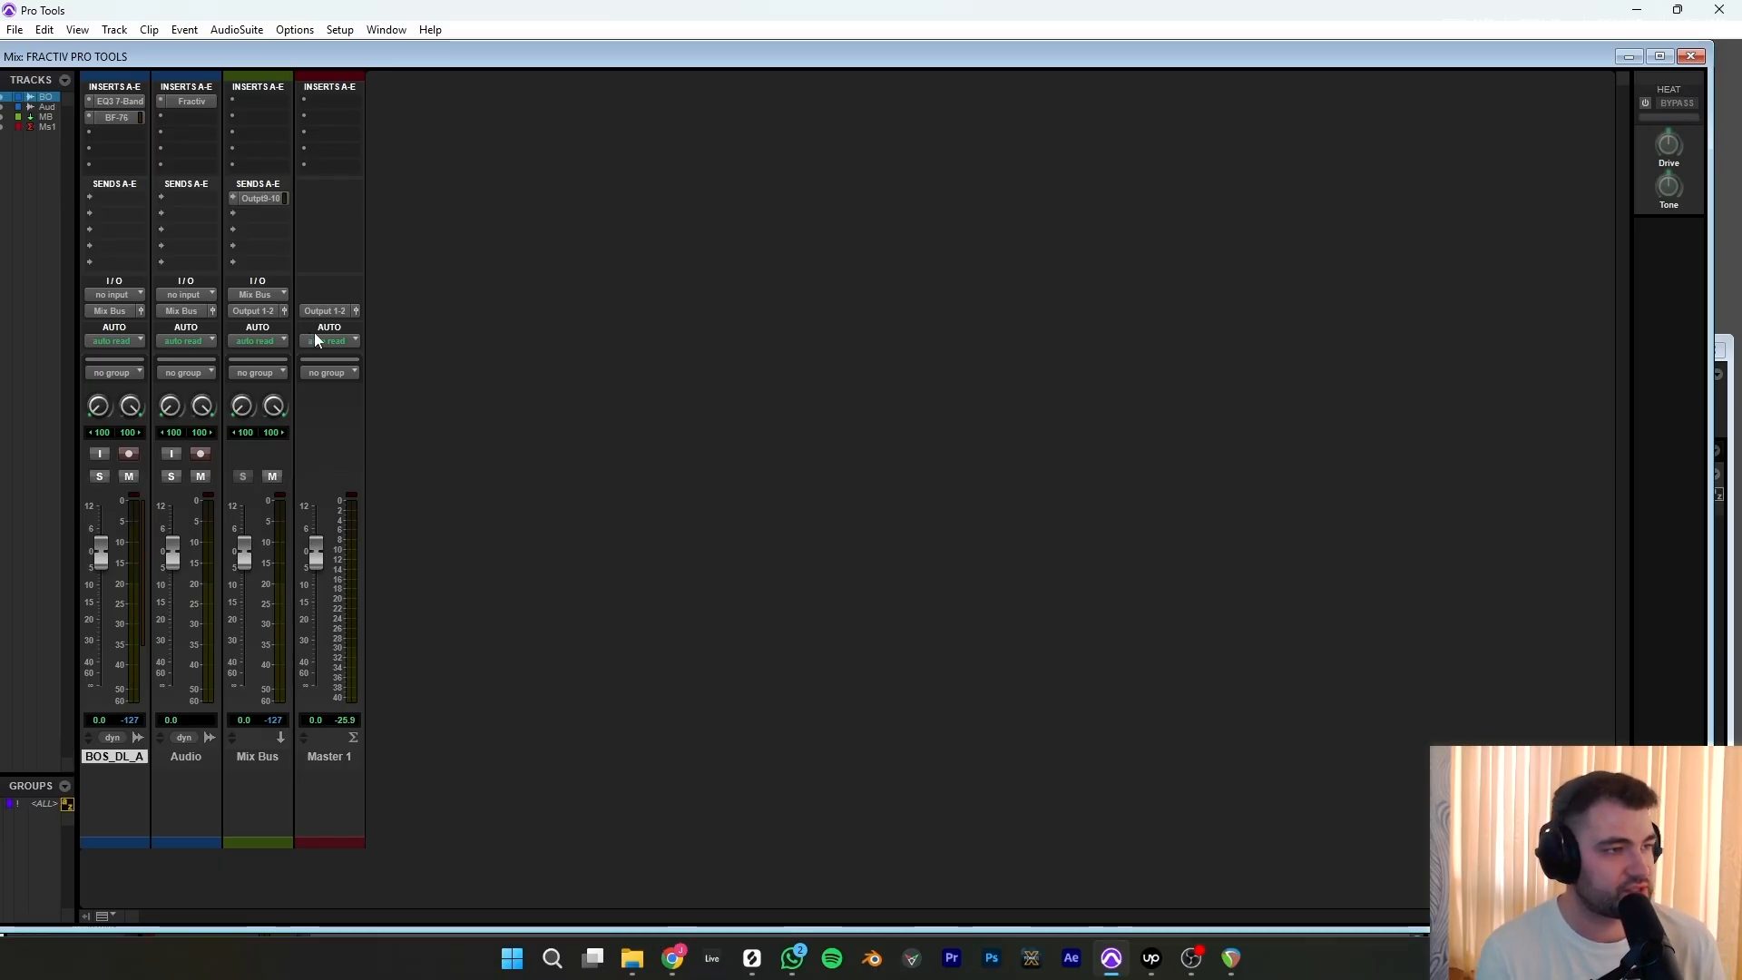
{"action": "left_click", "coordinate": [186, 757]}
{"action": "left_click", "coordinate": [99, 844]}
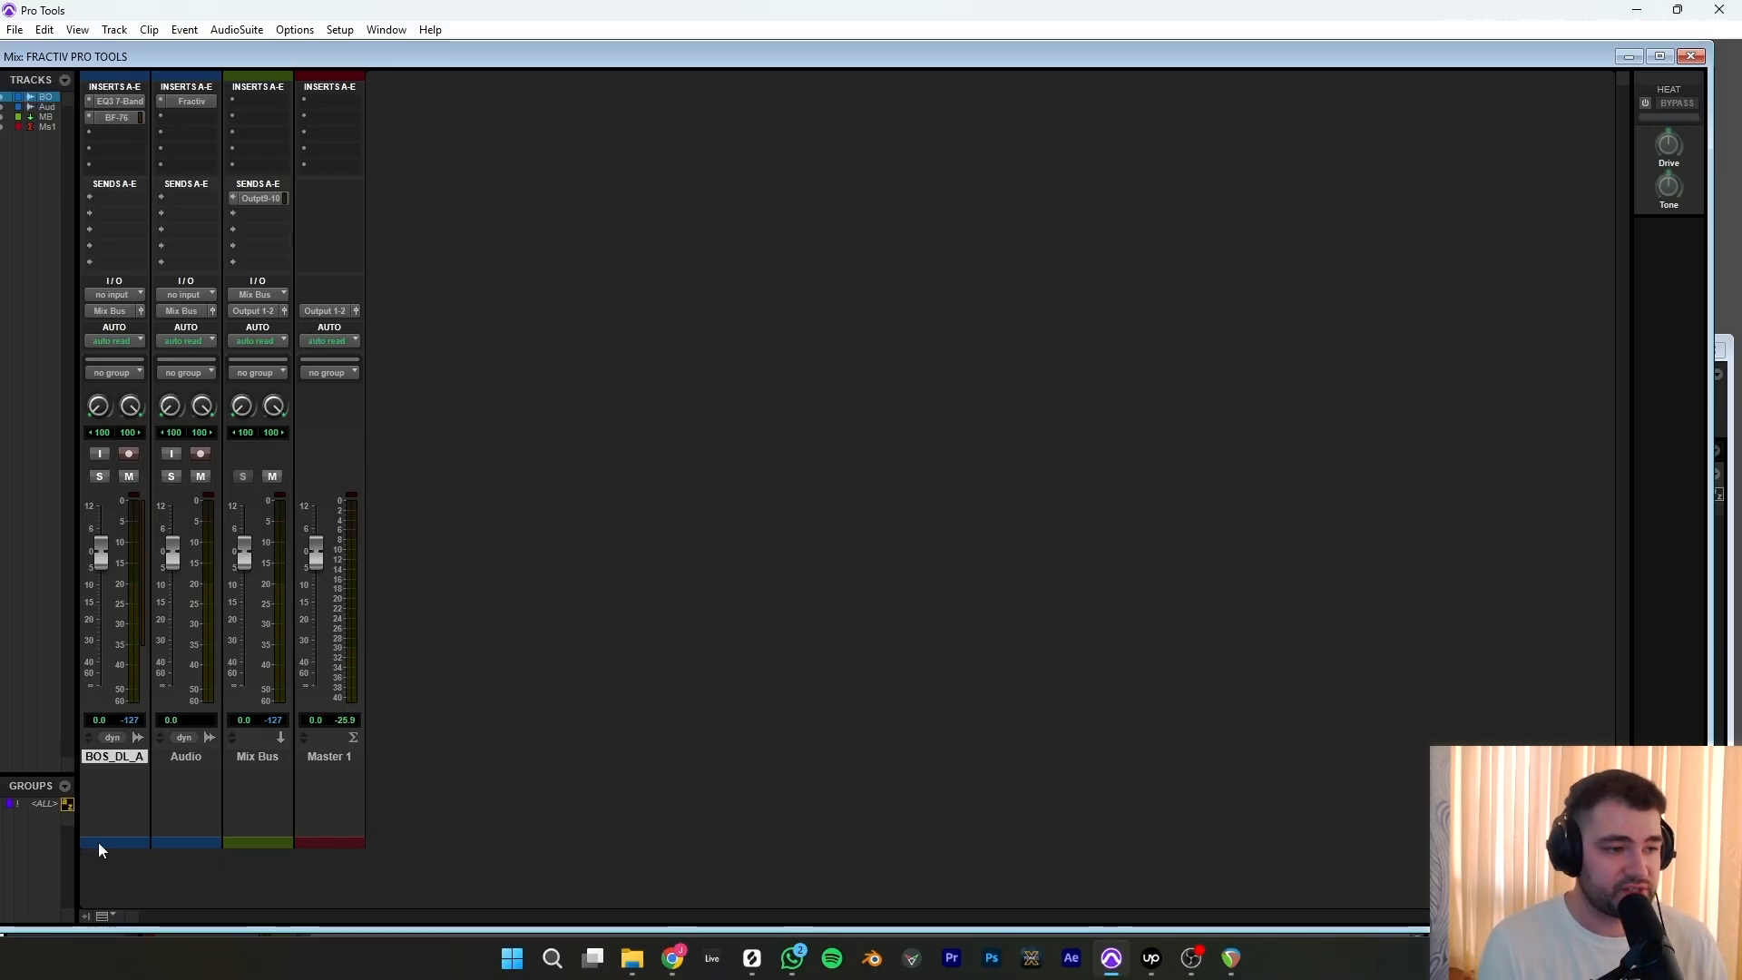
{"action": "left_click", "coordinate": [192, 843]}
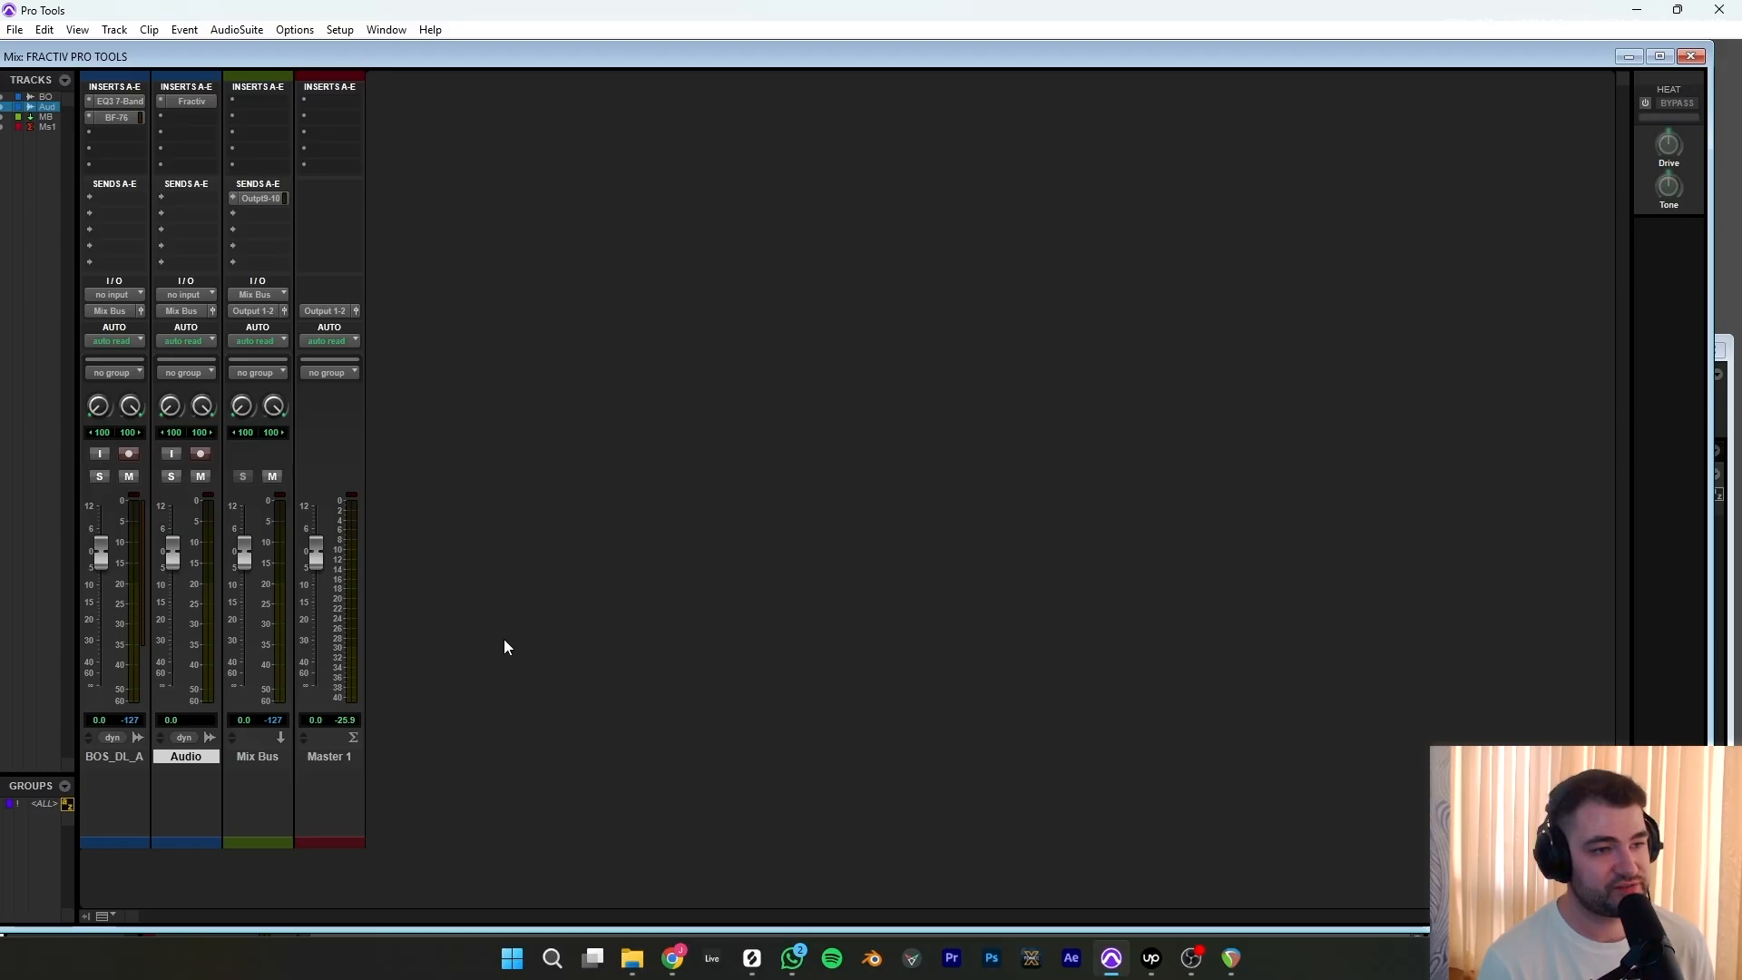
Create one stereo Aux Input track named Fractiv Routing.
{"action": "key", "text": "ctrl+shift+n"}
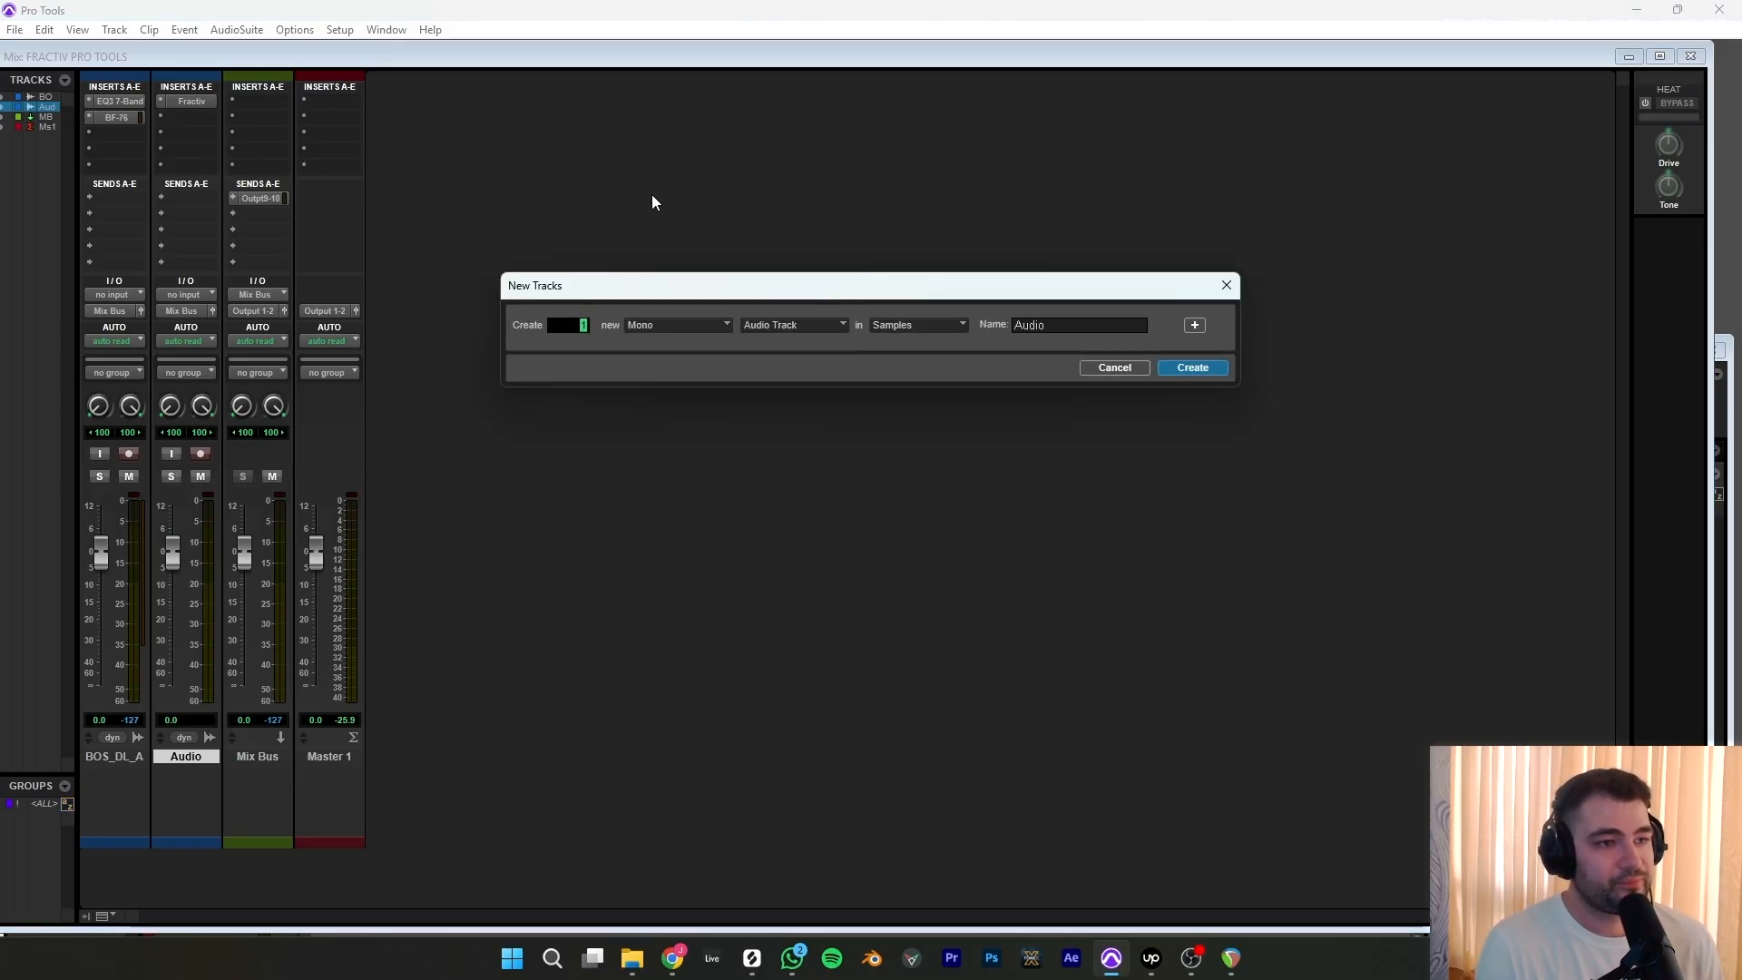
{"action": "left_click", "coordinate": [657, 328]}
{"action": "left_click", "coordinate": [657, 351]}
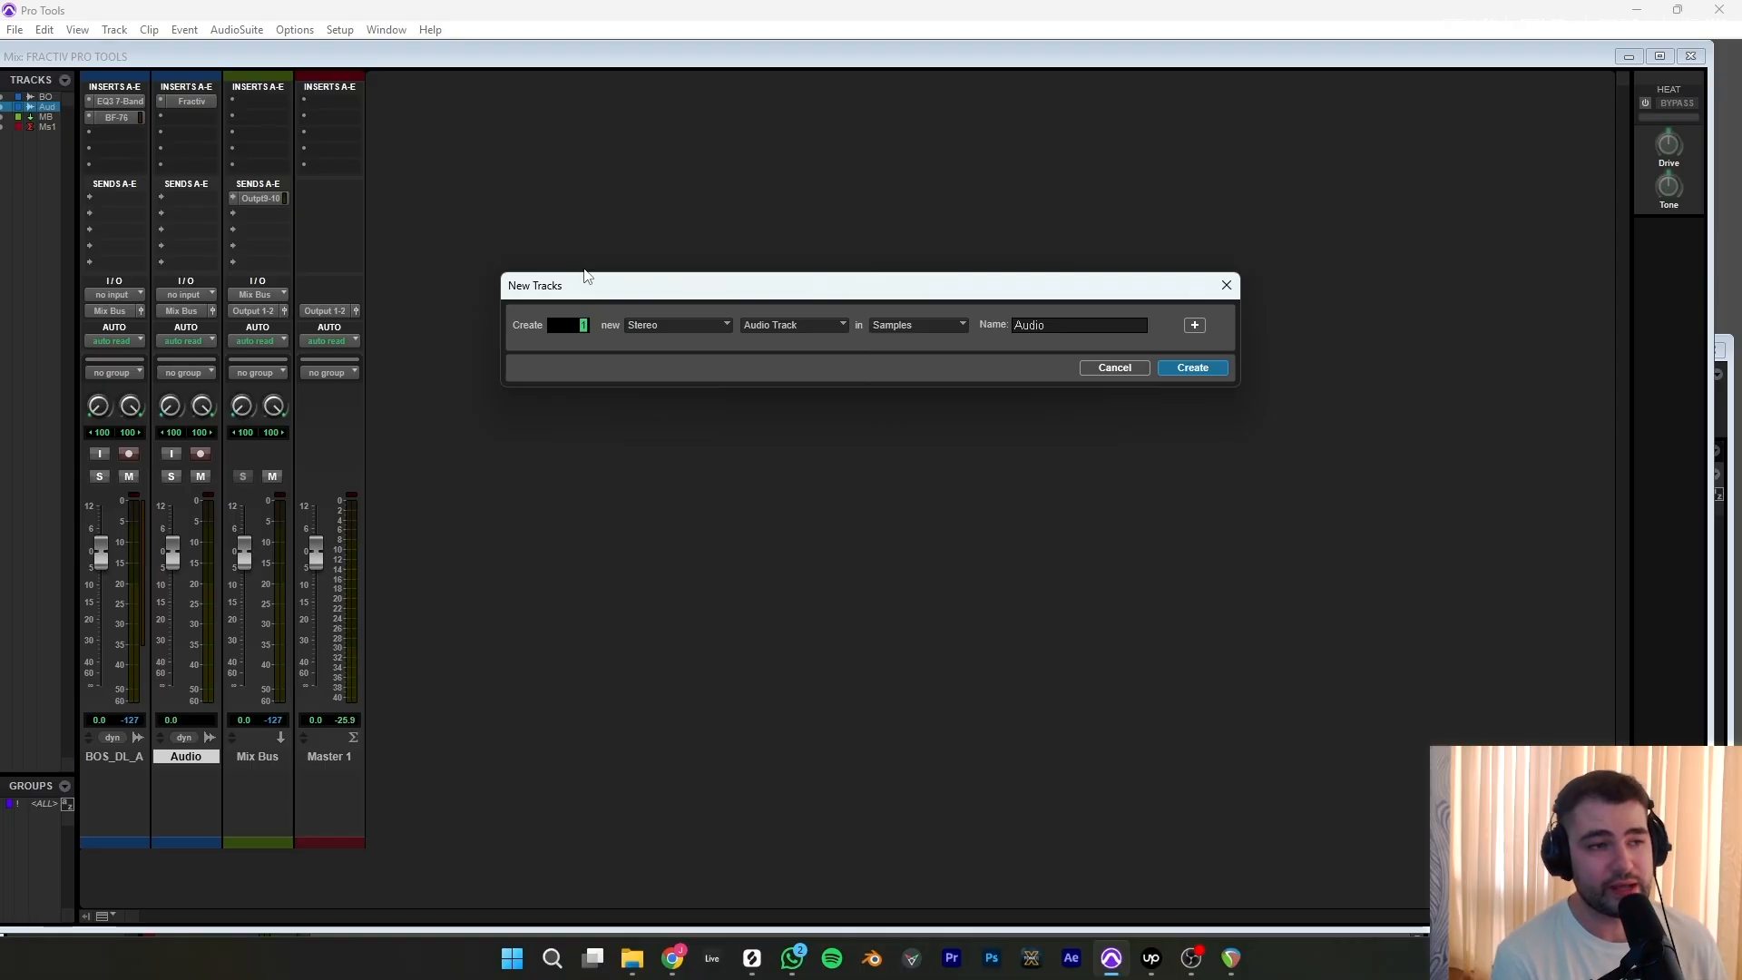
{"action": "left_click", "coordinate": [768, 329]}
{"action": "left_click", "coordinate": [775, 386]}
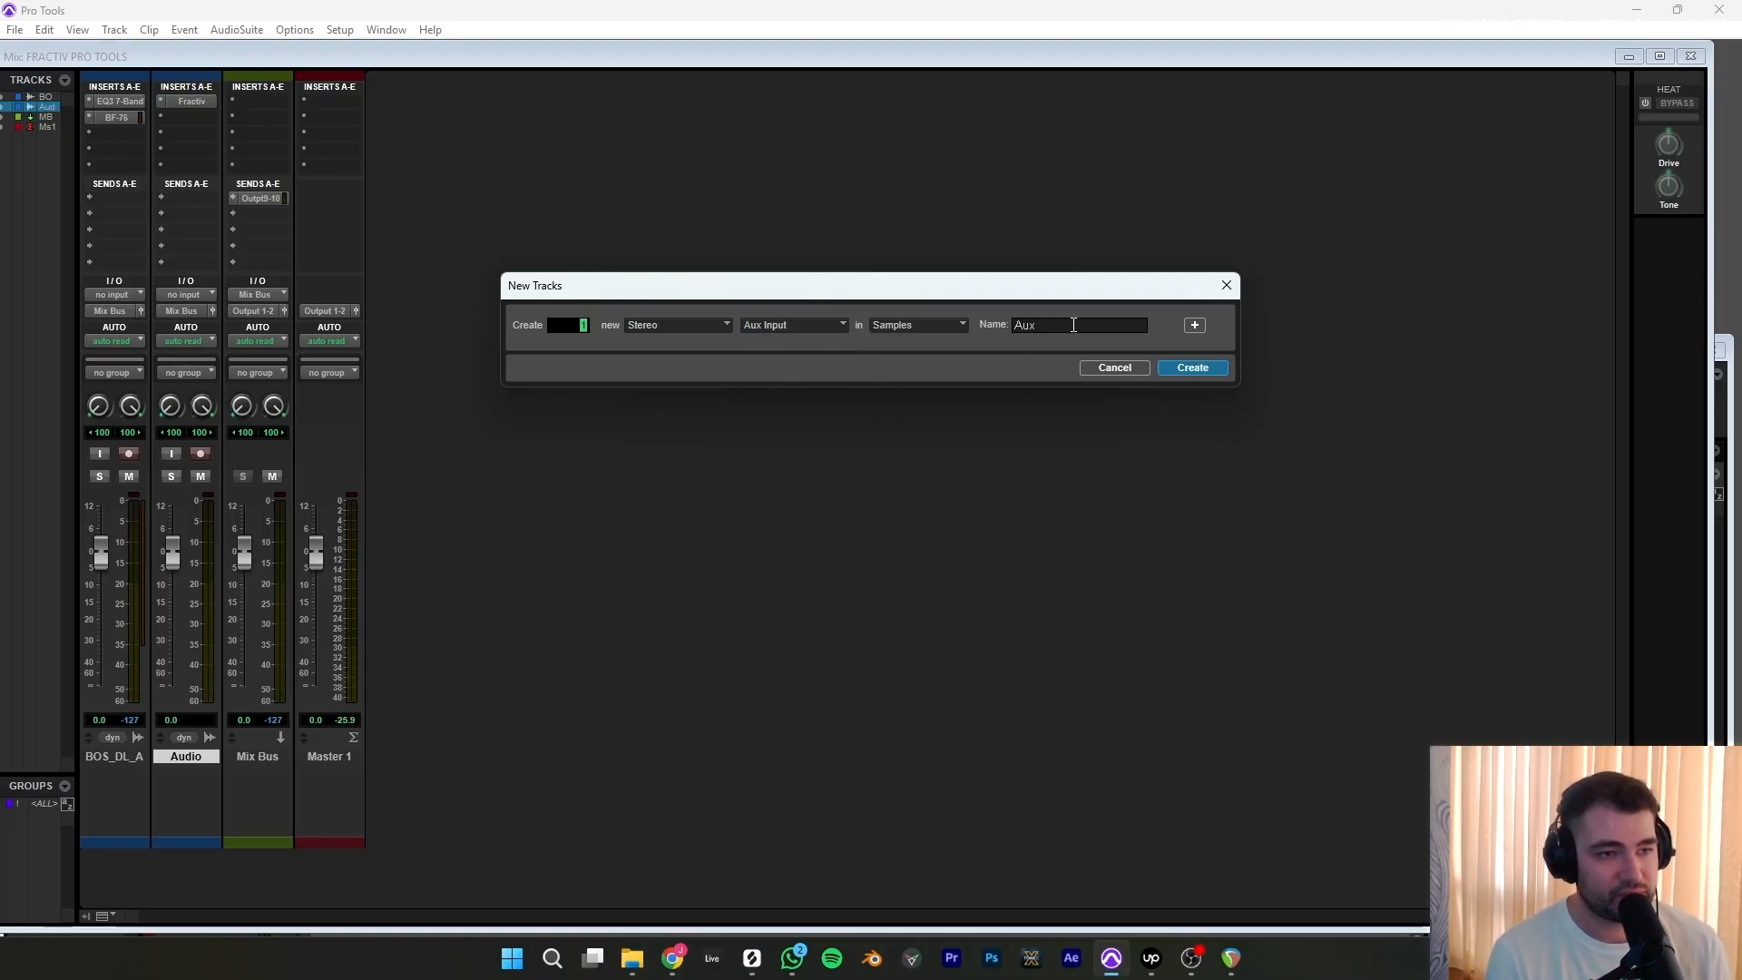
{"action": "double_click", "coordinate": [1036, 325]}
{"action": "type", "text": "Fractiv Routing"}
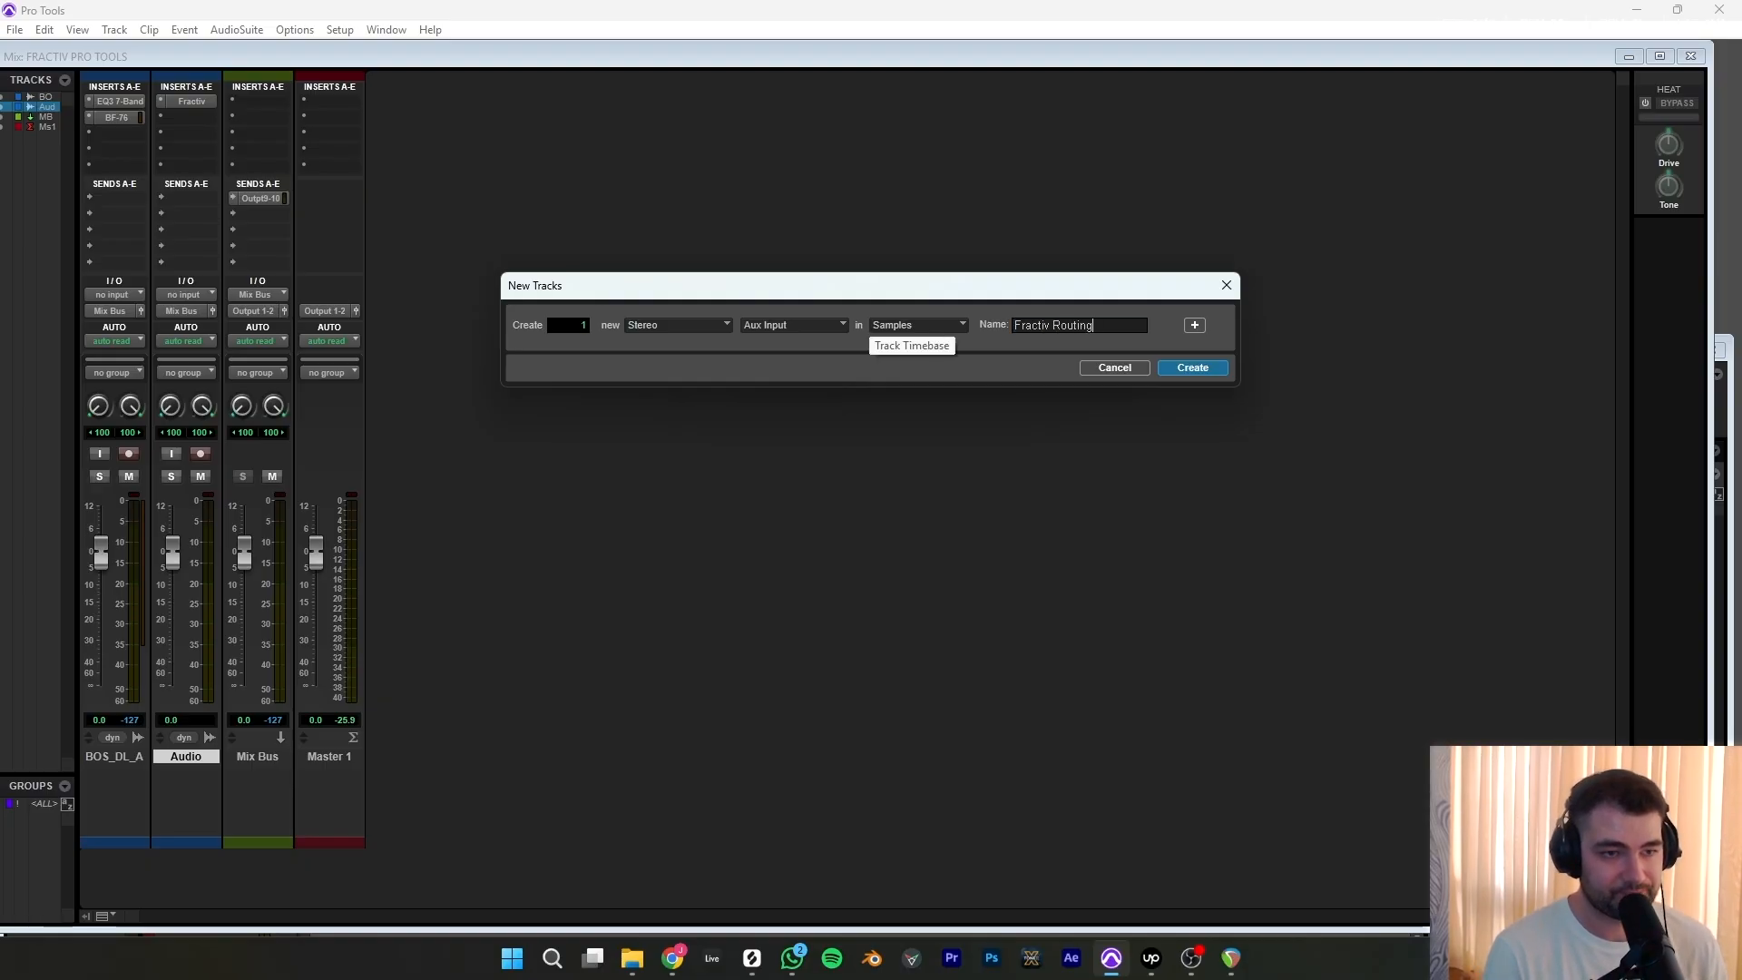
{"action": "key", "text": "Return"}
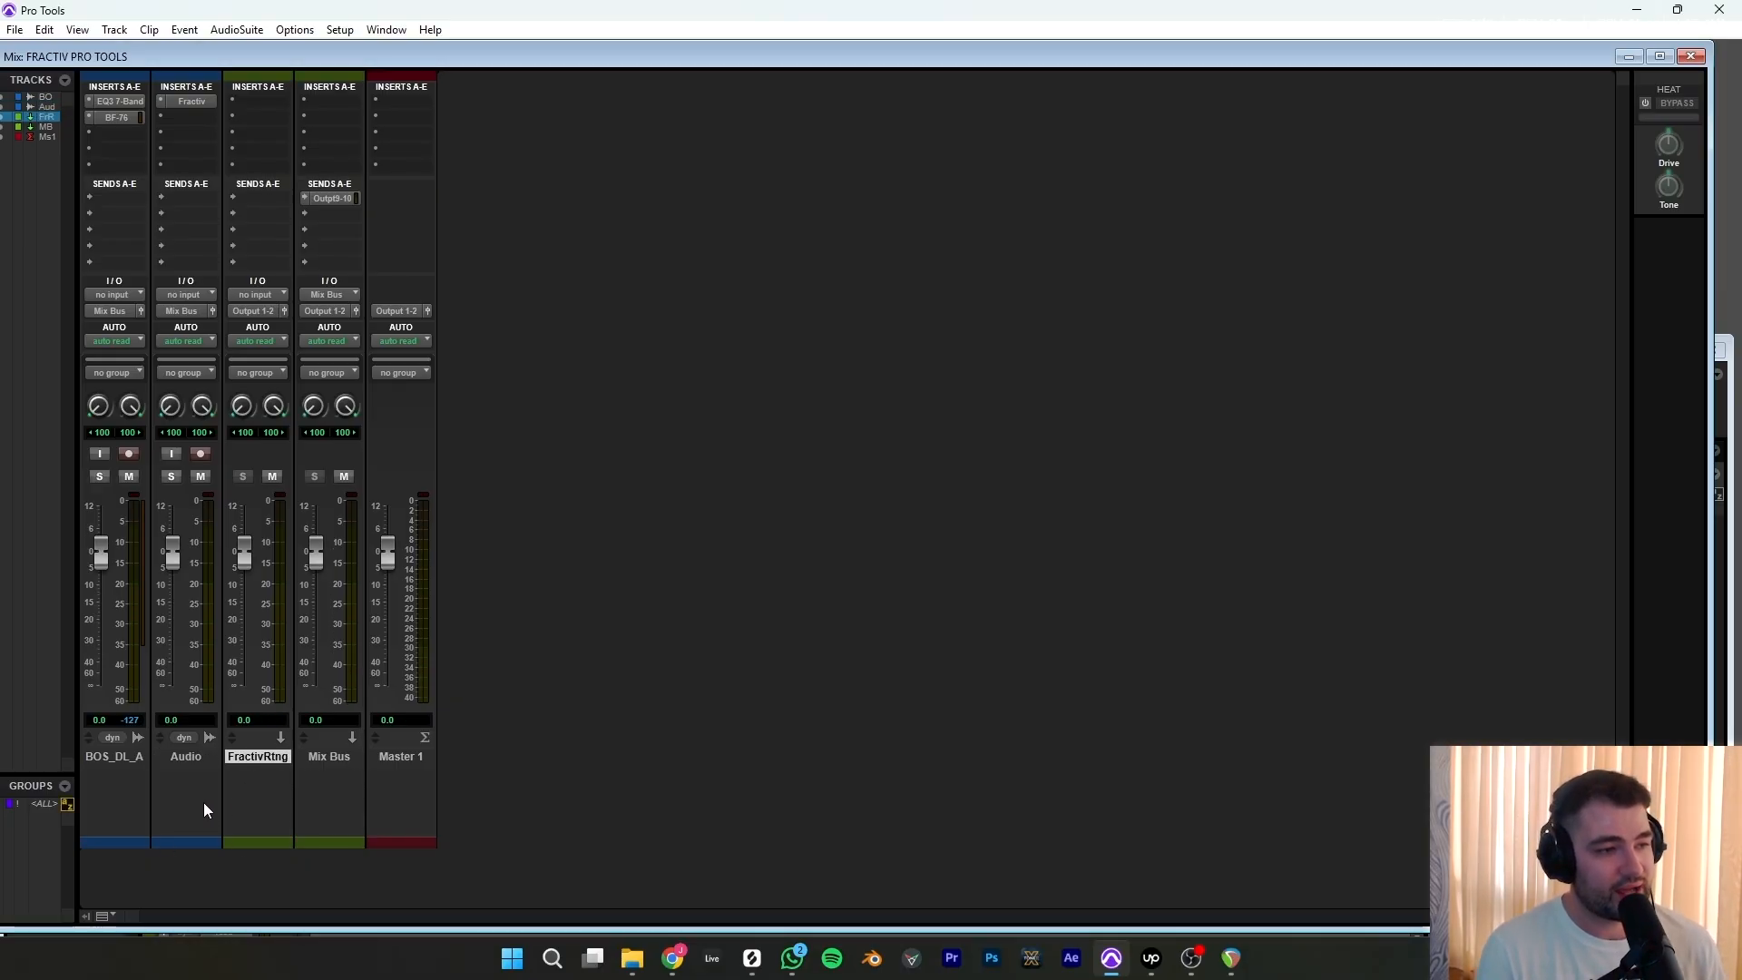
Select the choral atmosphere track and route its output to the Fractiv Routing track.
{"action": "left_click", "coordinate": [107, 846]}
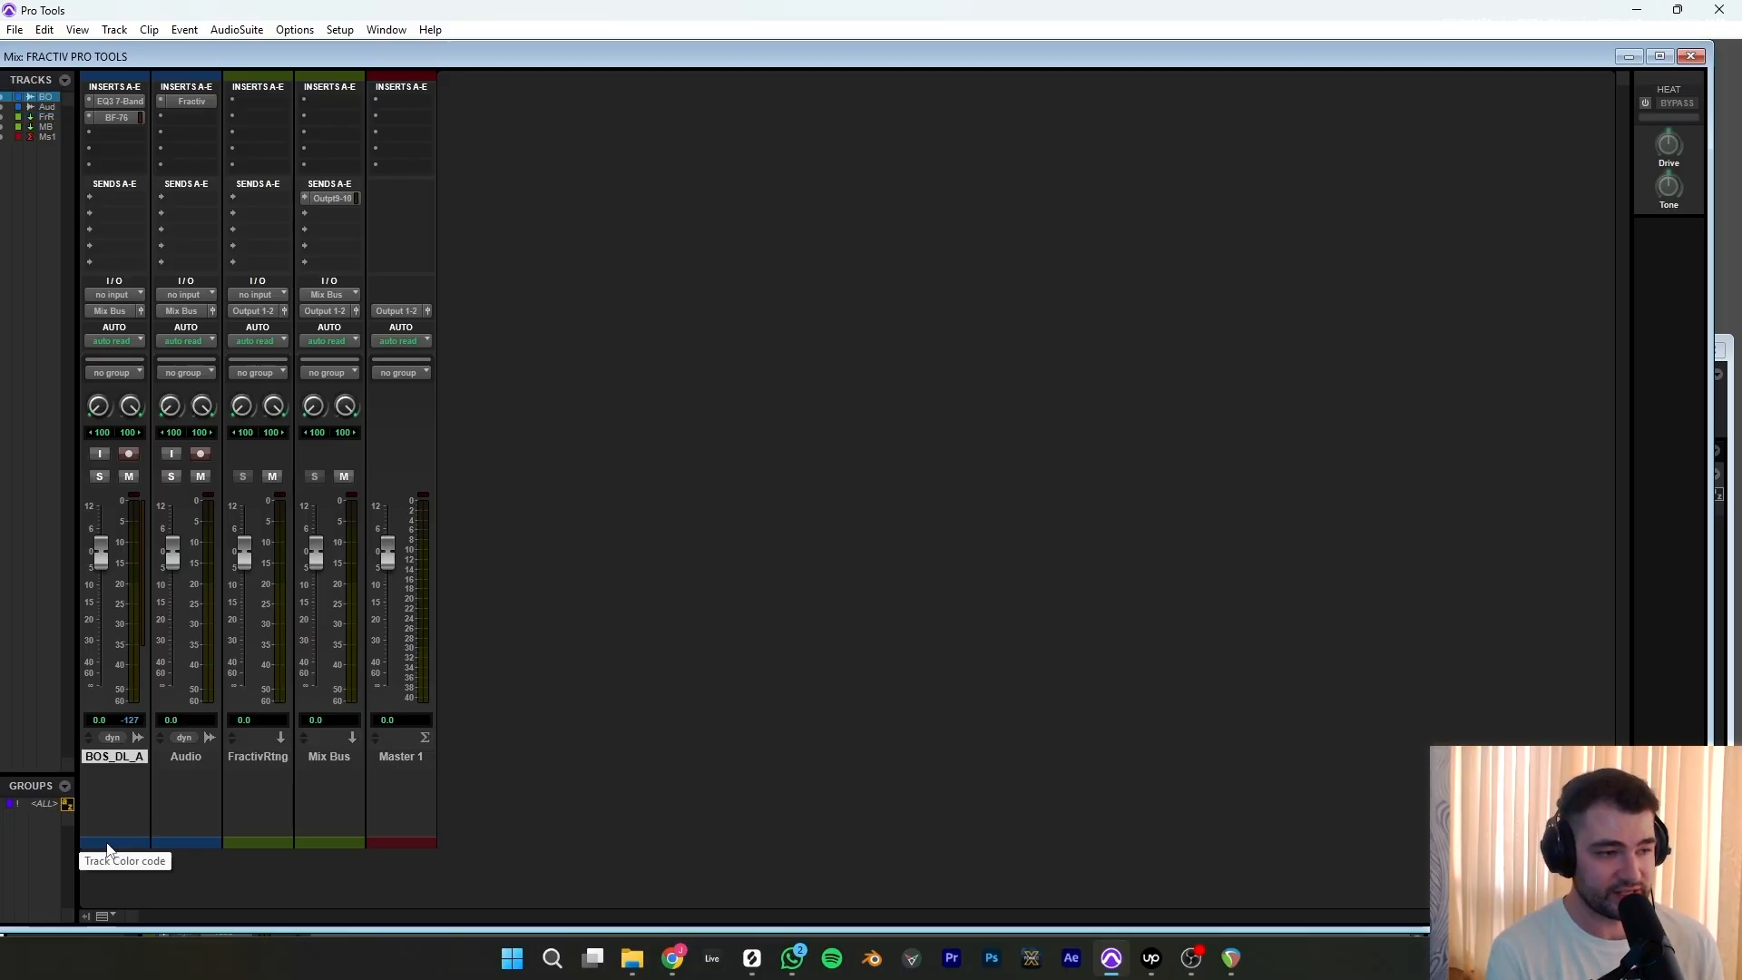
{"action": "left_click", "coordinate": [255, 831]}
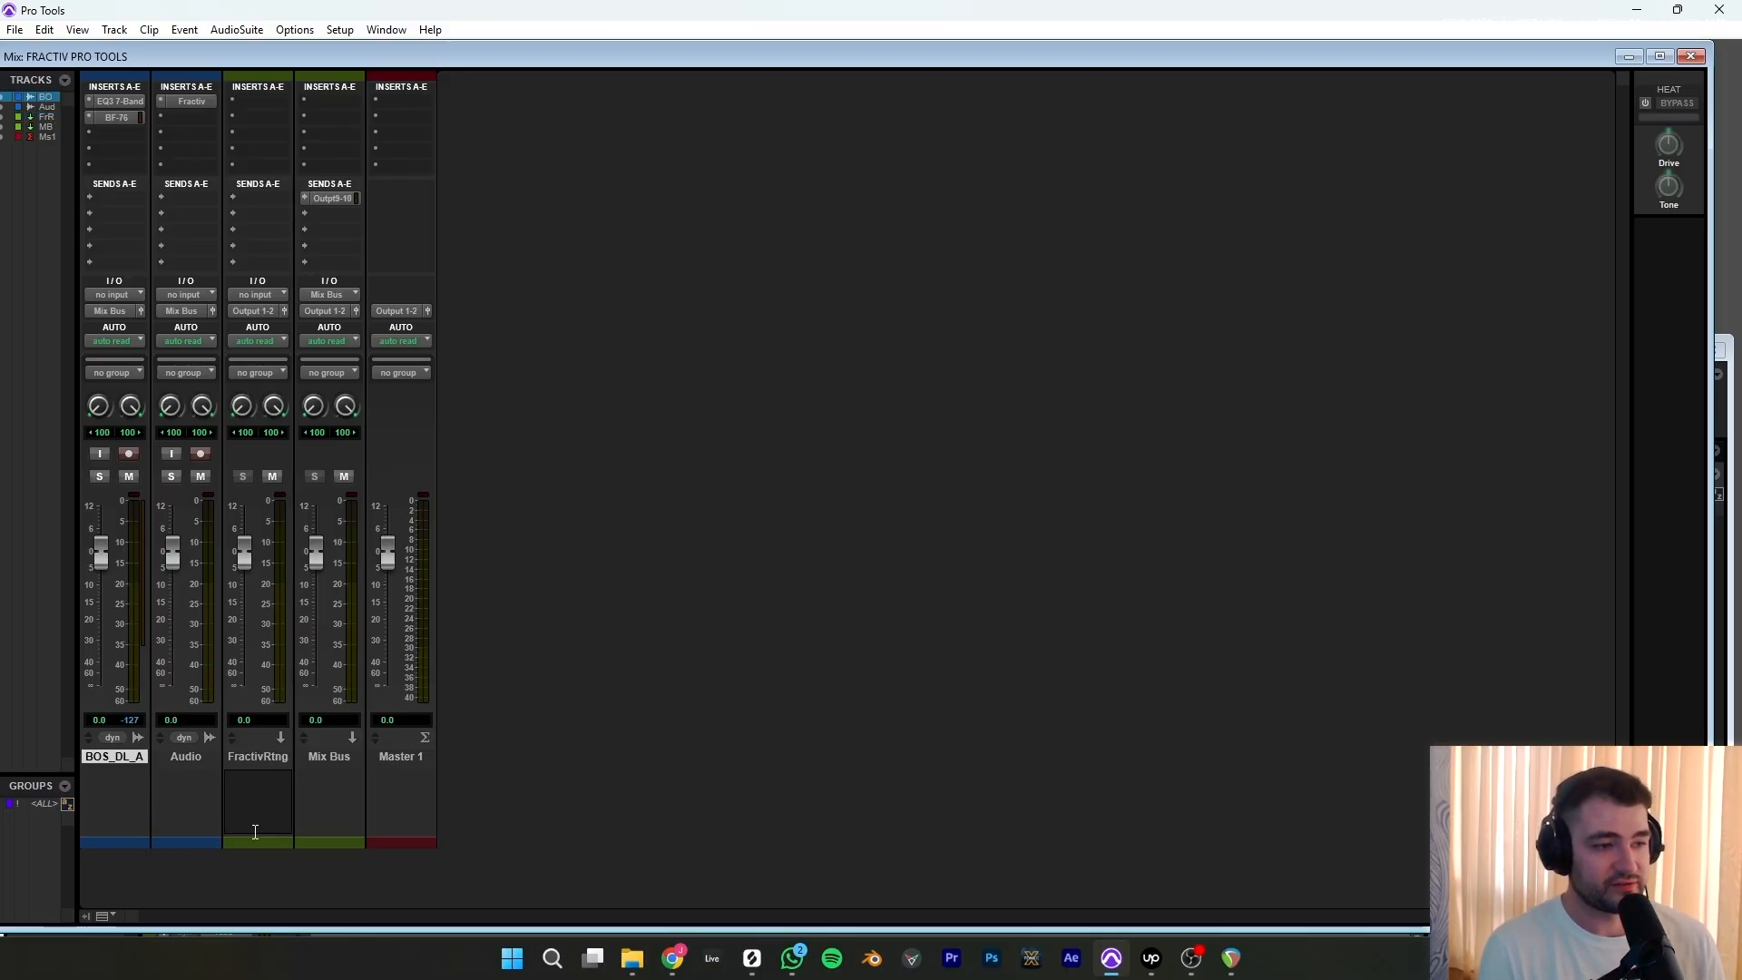
{"action": "left_click", "coordinate": [817, 404]}
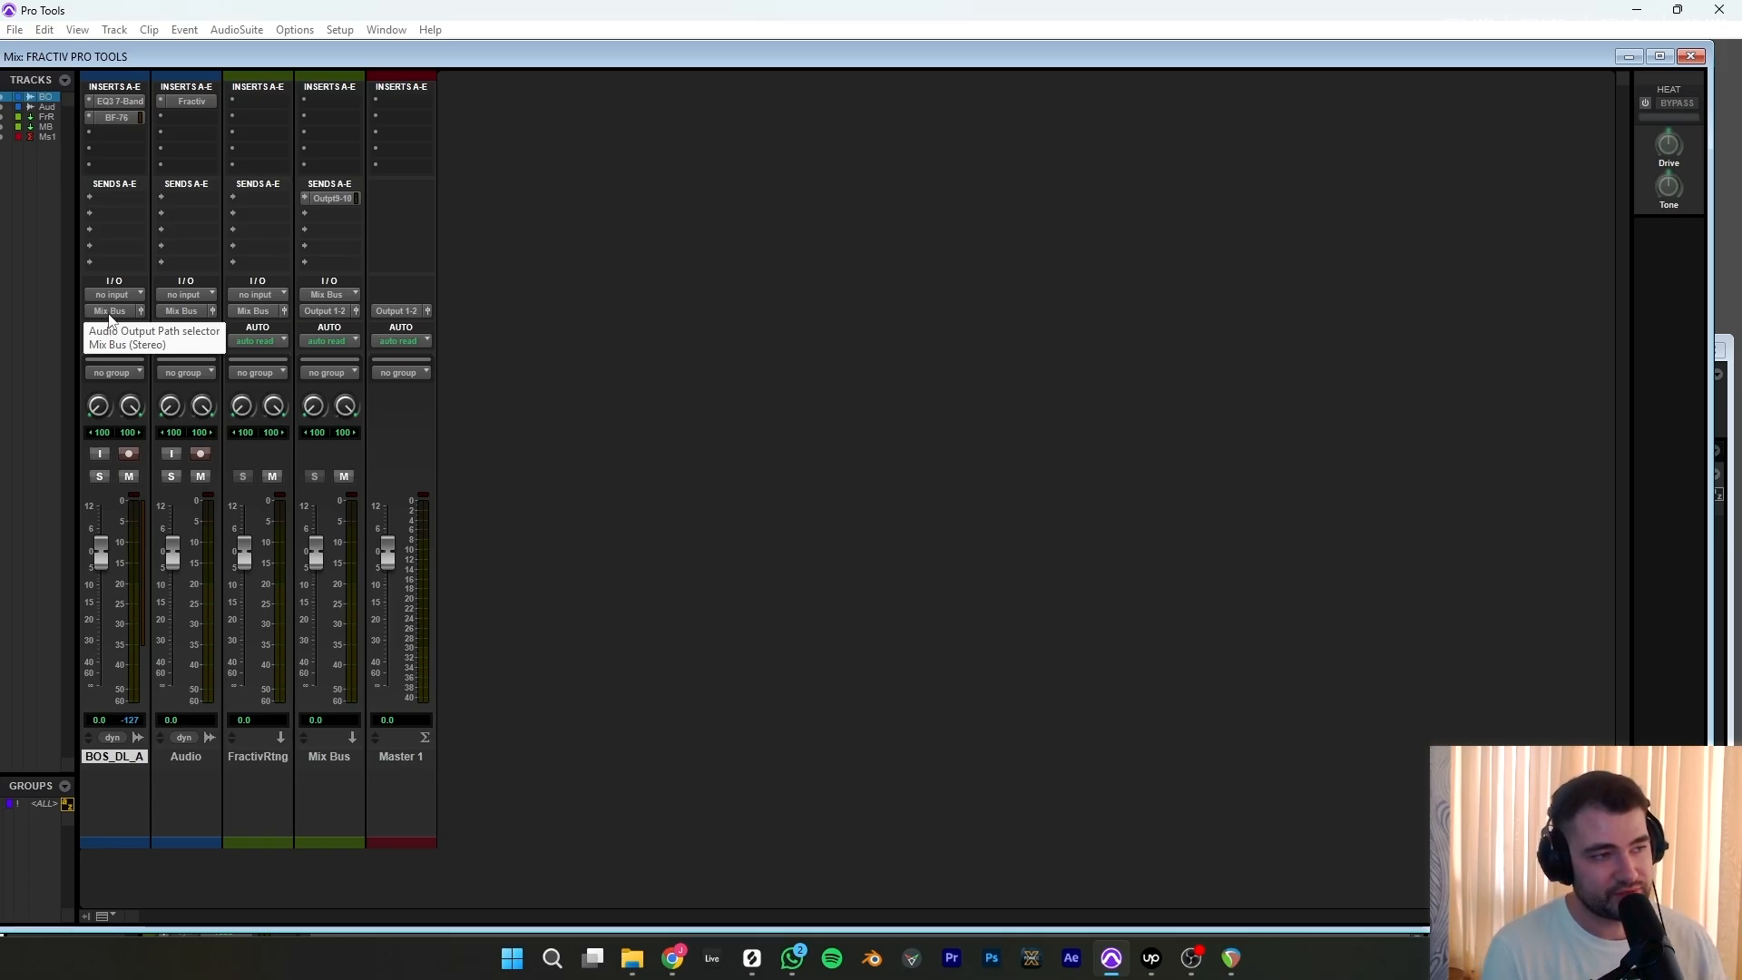
{"action": "left_click", "coordinate": [109, 311]}
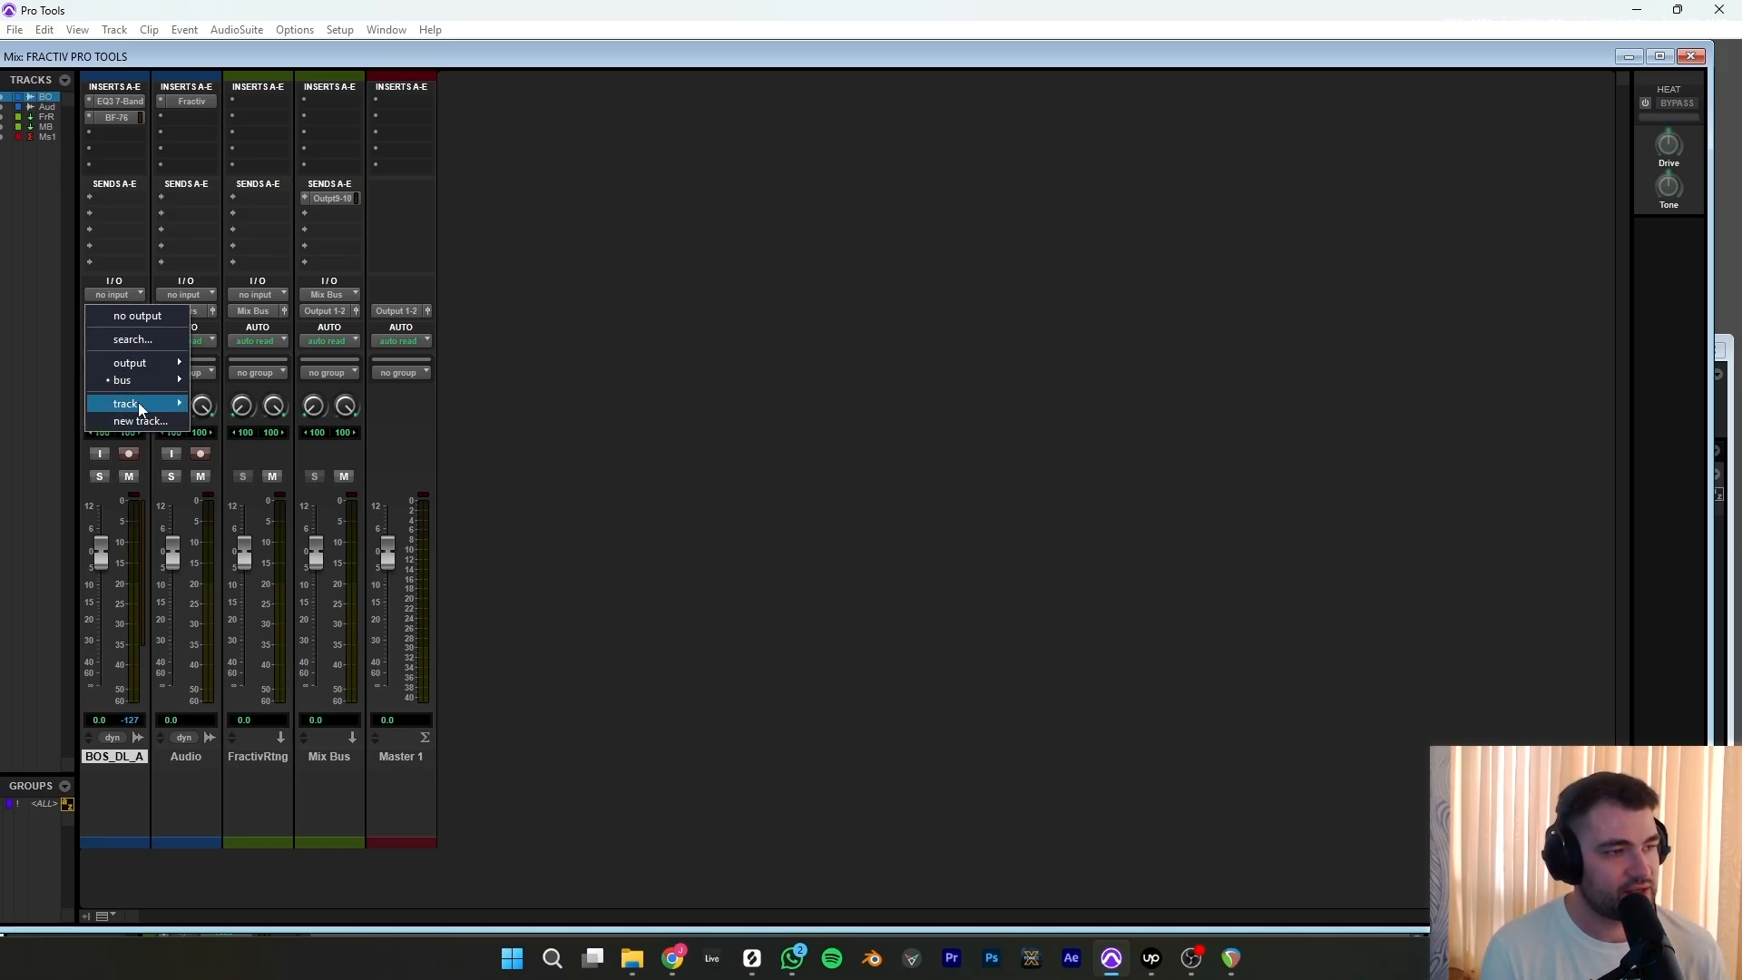
{"action": "mouse_move", "coordinate": [140, 408]}
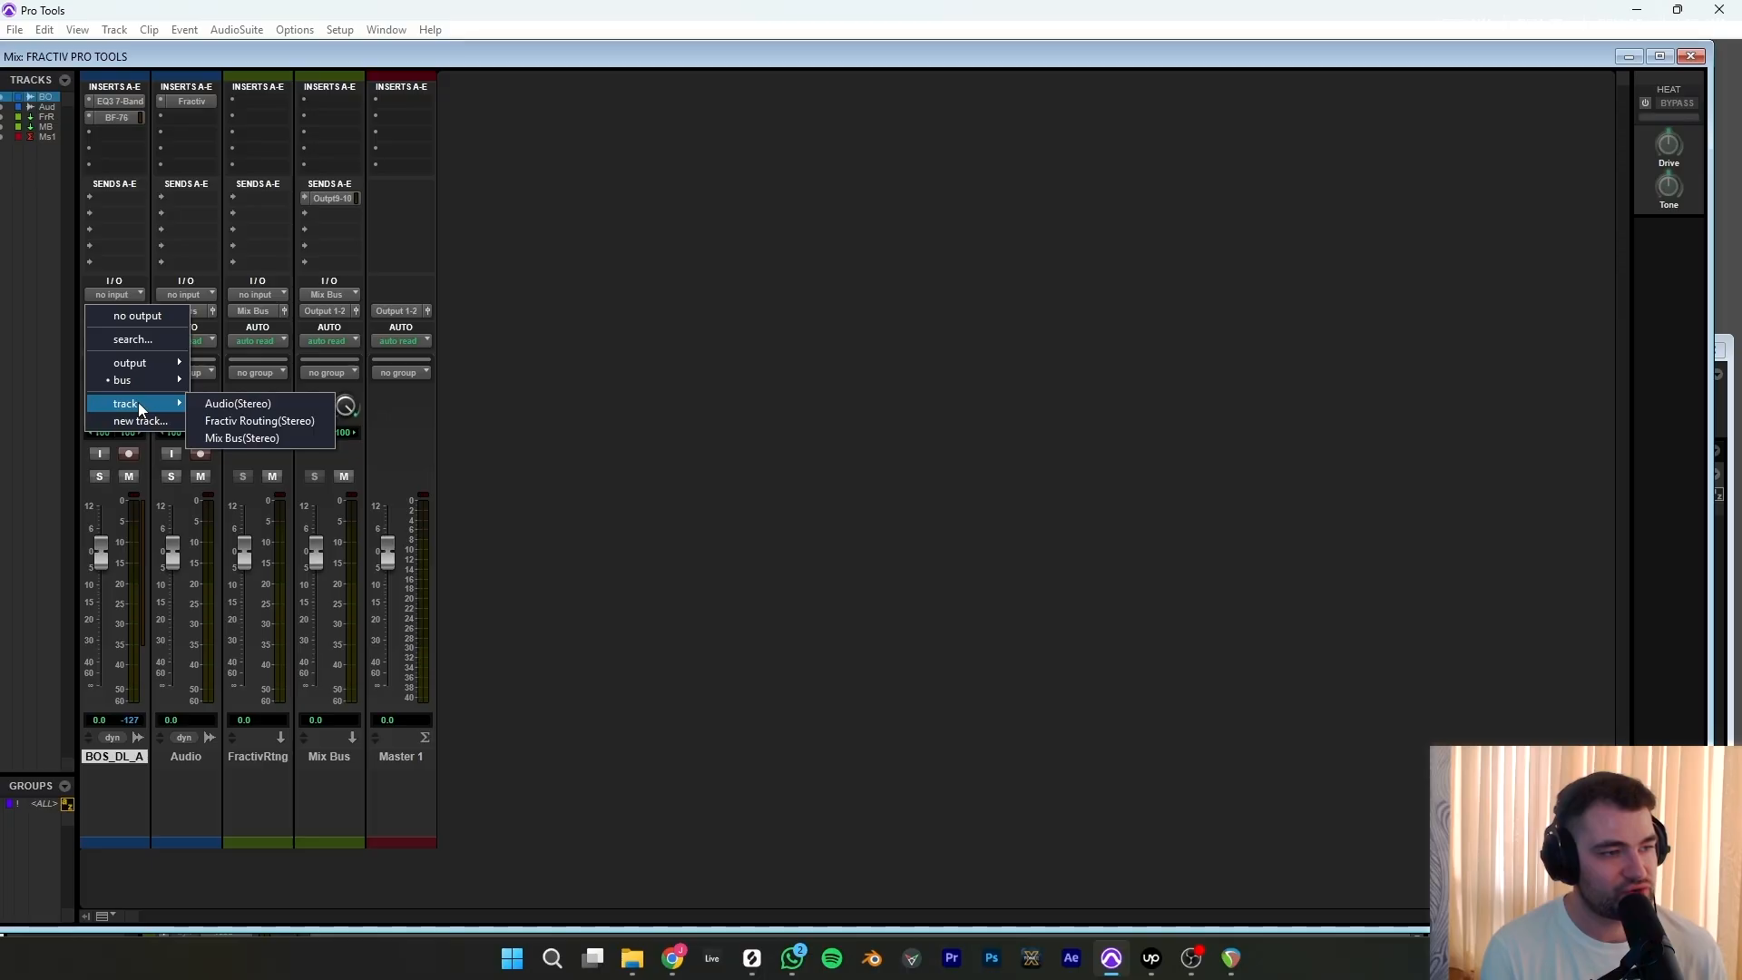
{"action": "left_click", "coordinate": [239, 424]}
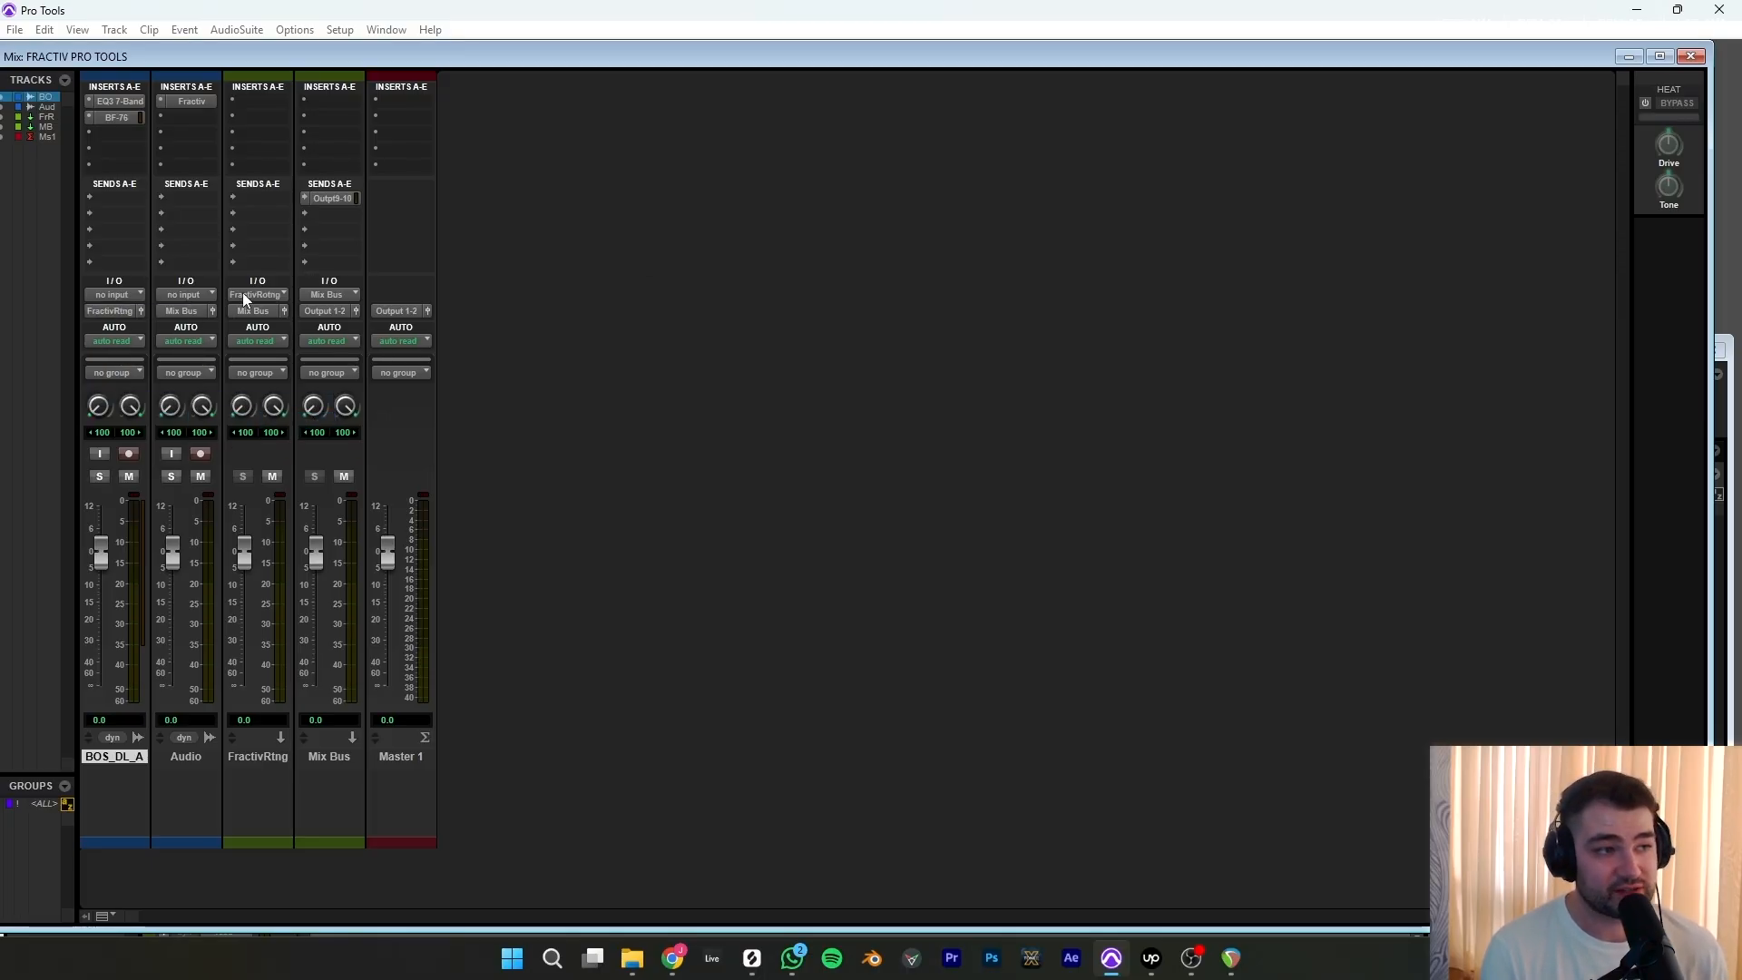
Reselect the Fractiv Routing stereo bus as the choral atmosphere track's output and play the session to check the signal flow.
{"action": "left_click", "coordinate": [109, 311]}
{"action": "mouse_move", "coordinate": [139, 385]}
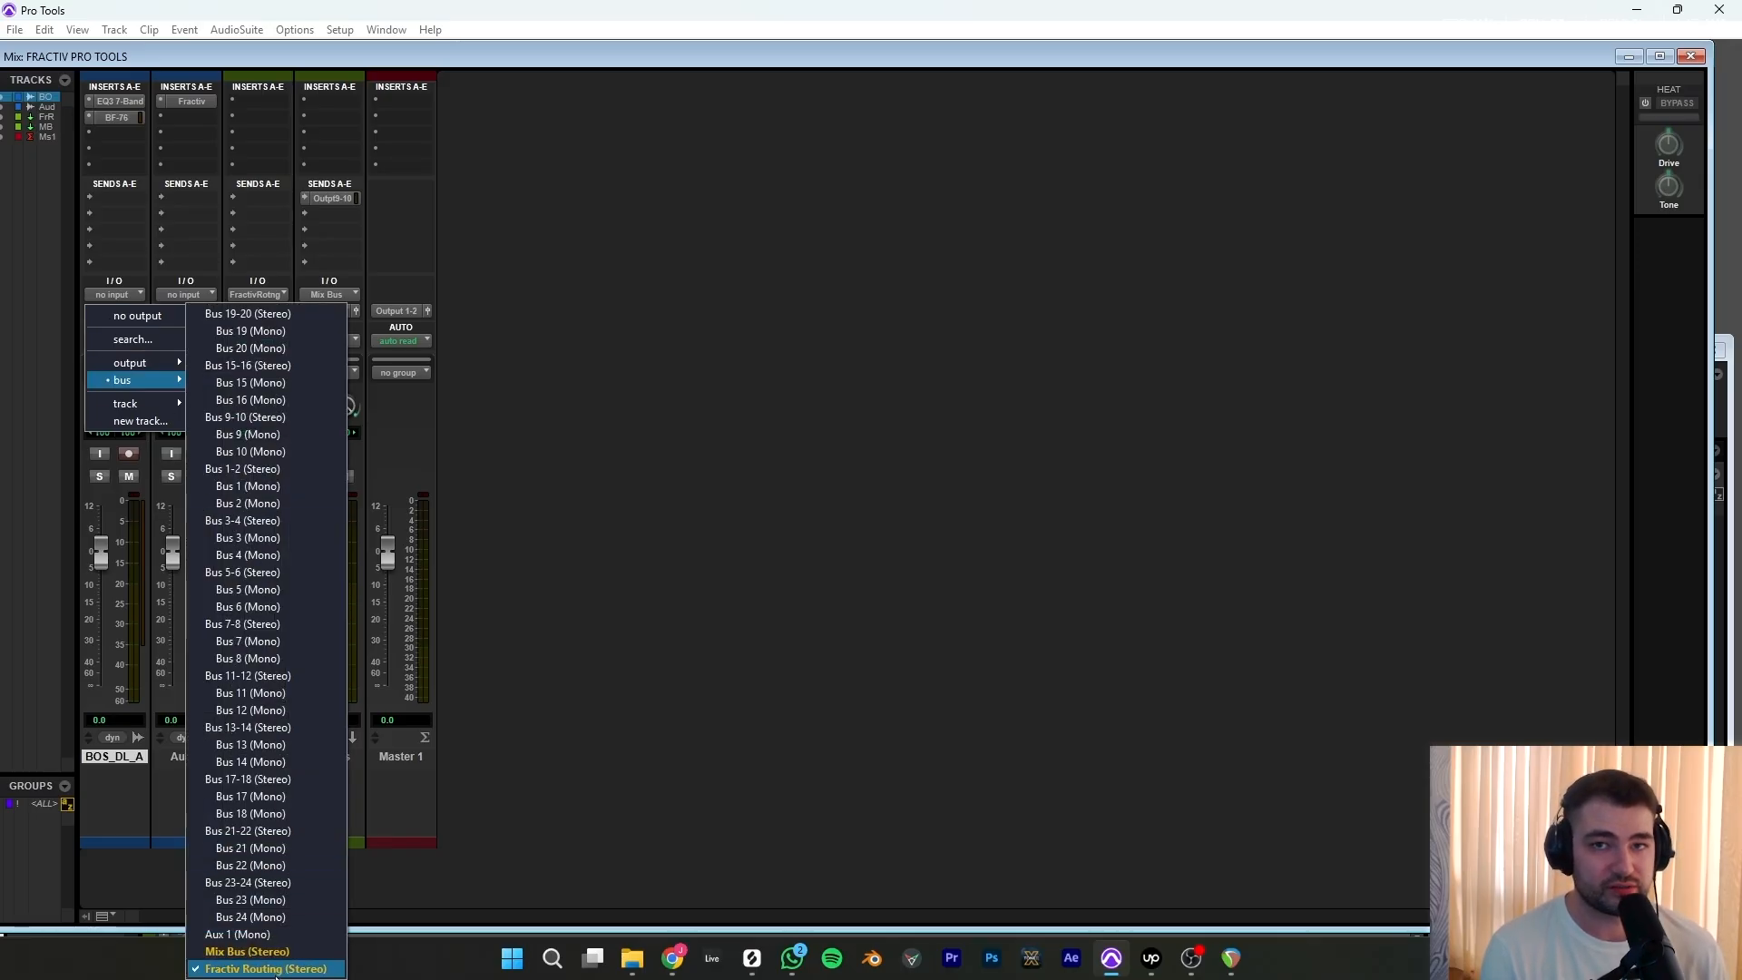
{"action": "left_click", "coordinate": [272, 969]}
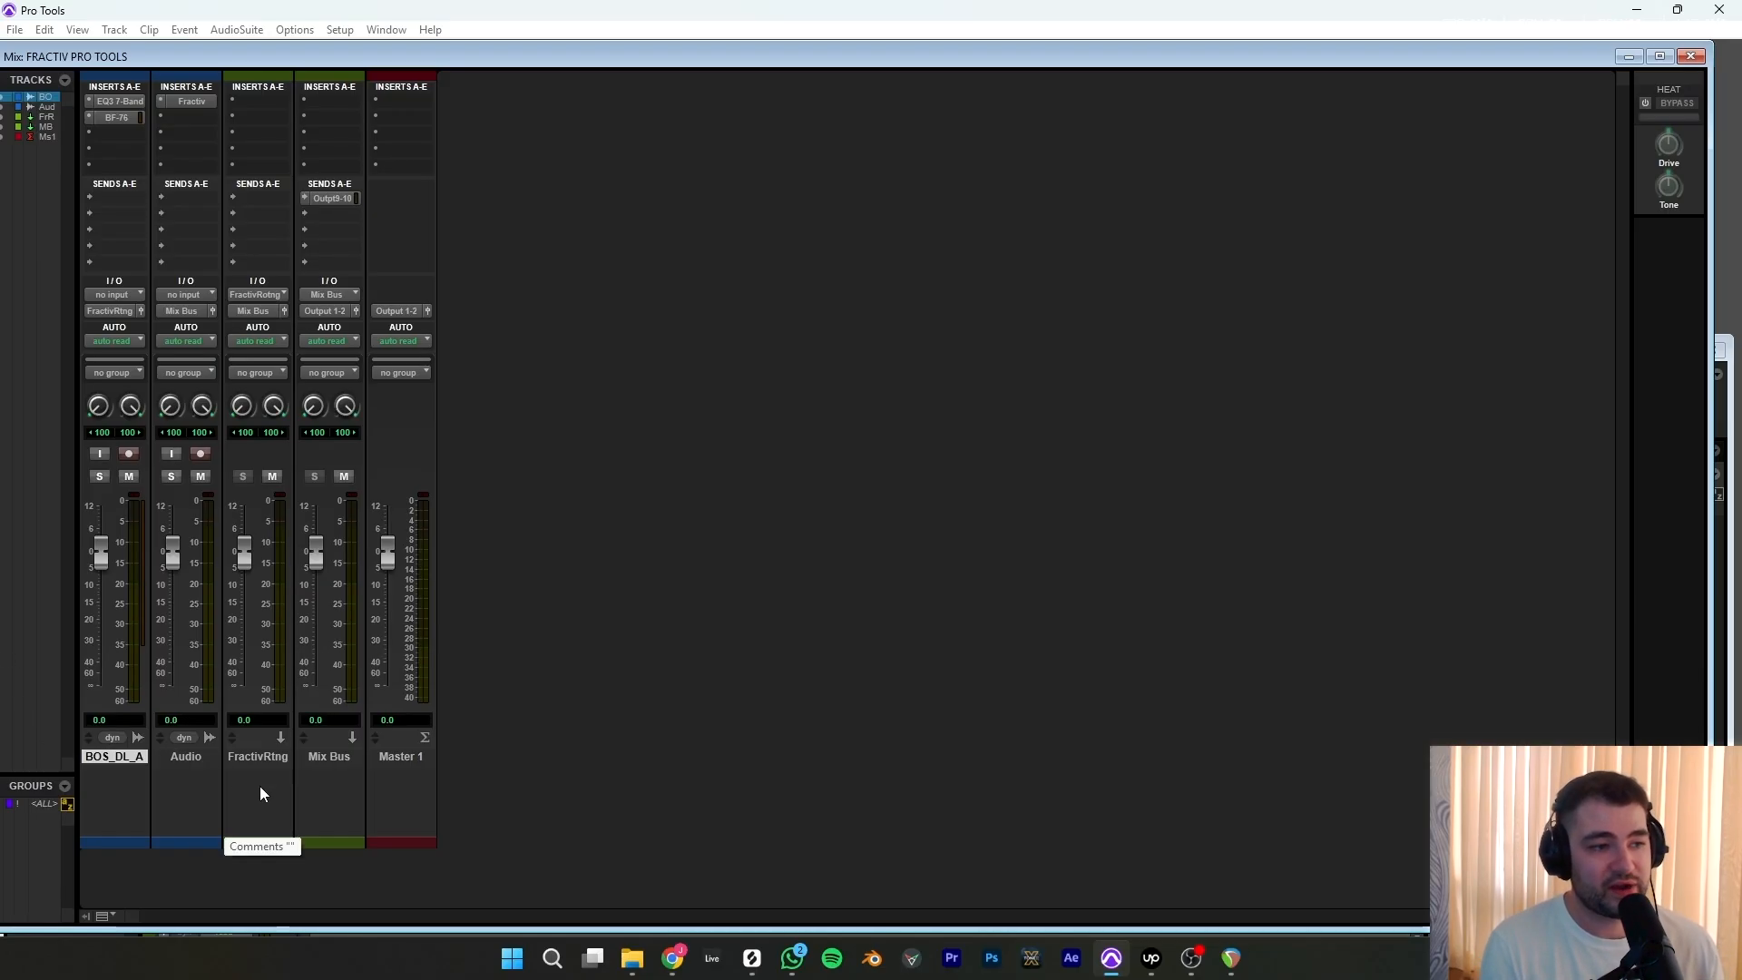
{"action": "key", "text": "space"}
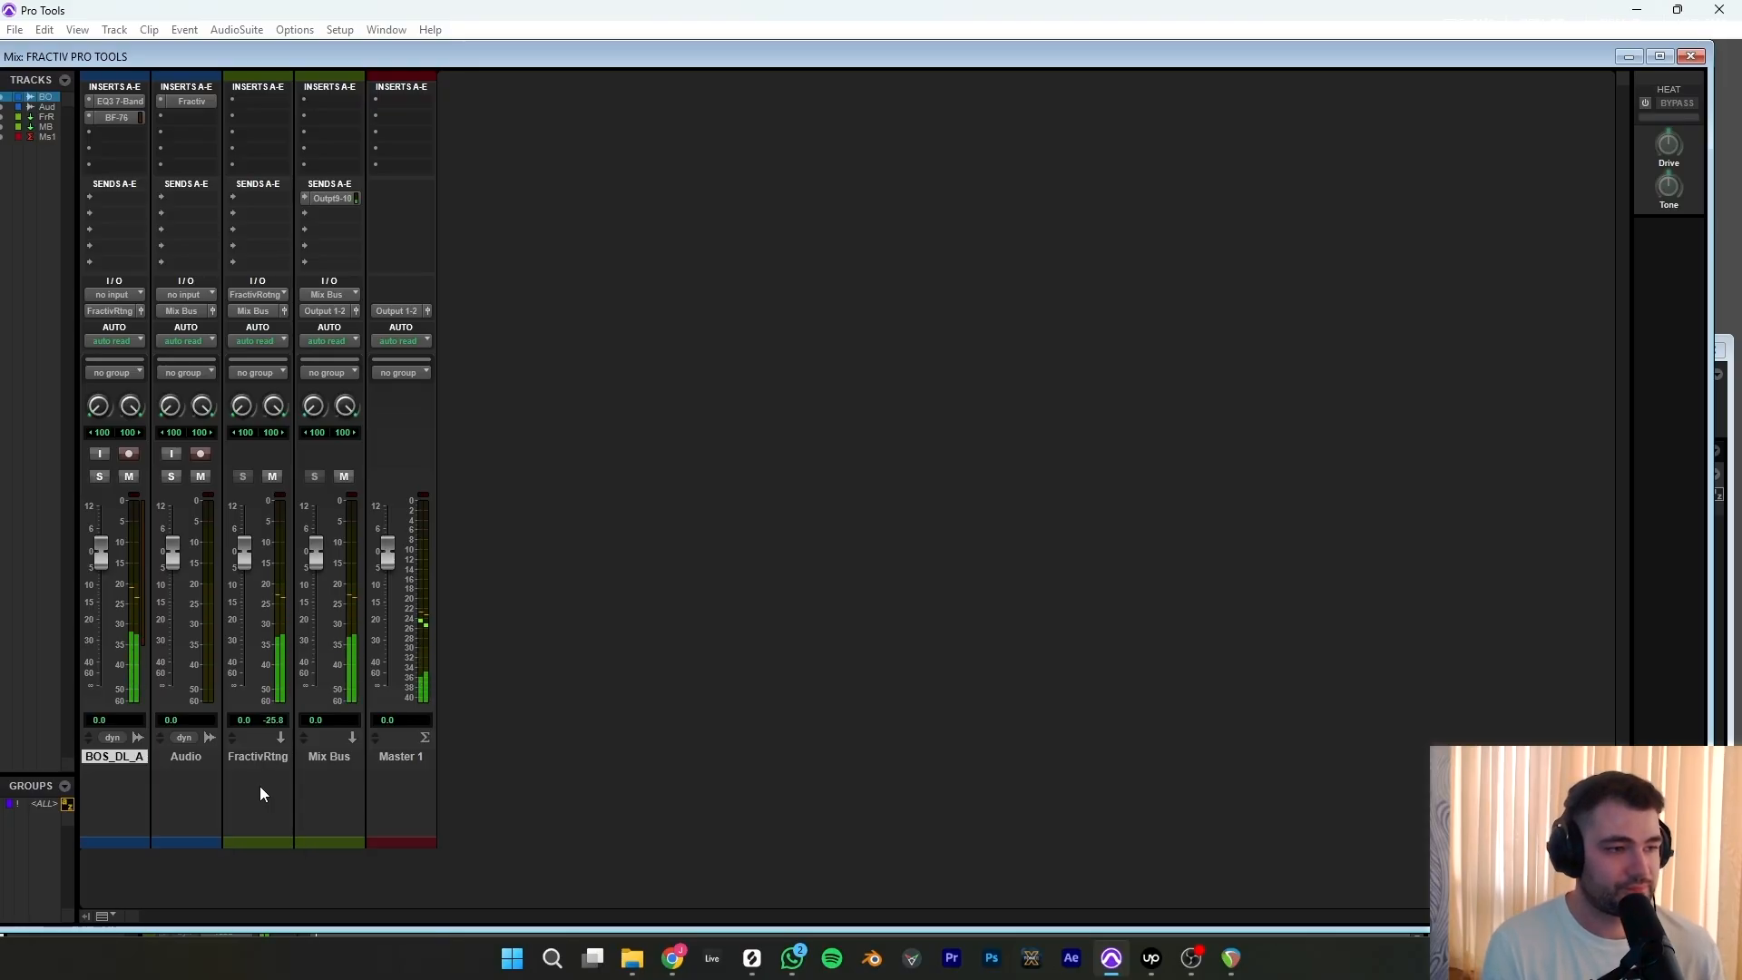
{"action": "key", "text": "space"}
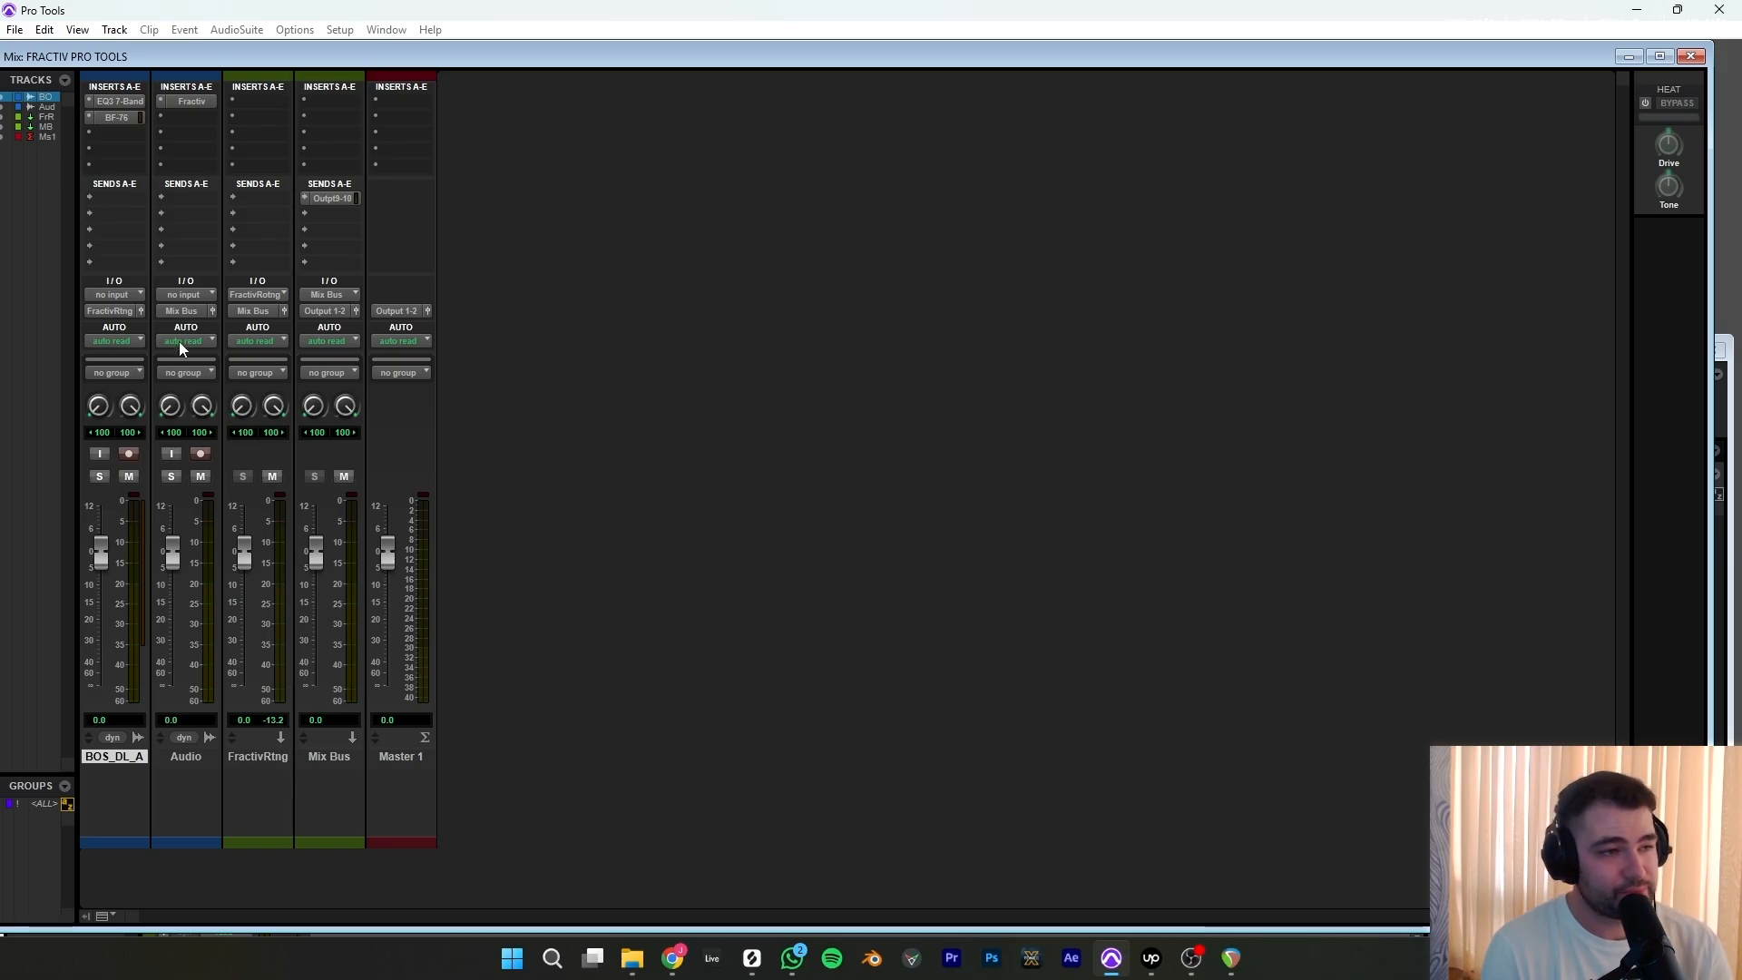
Set the Audio track's input to the Fractiv Routing stereo bus.
{"action": "left_click", "coordinate": [196, 296]}
{"action": "mouse_move", "coordinate": [210, 363]}
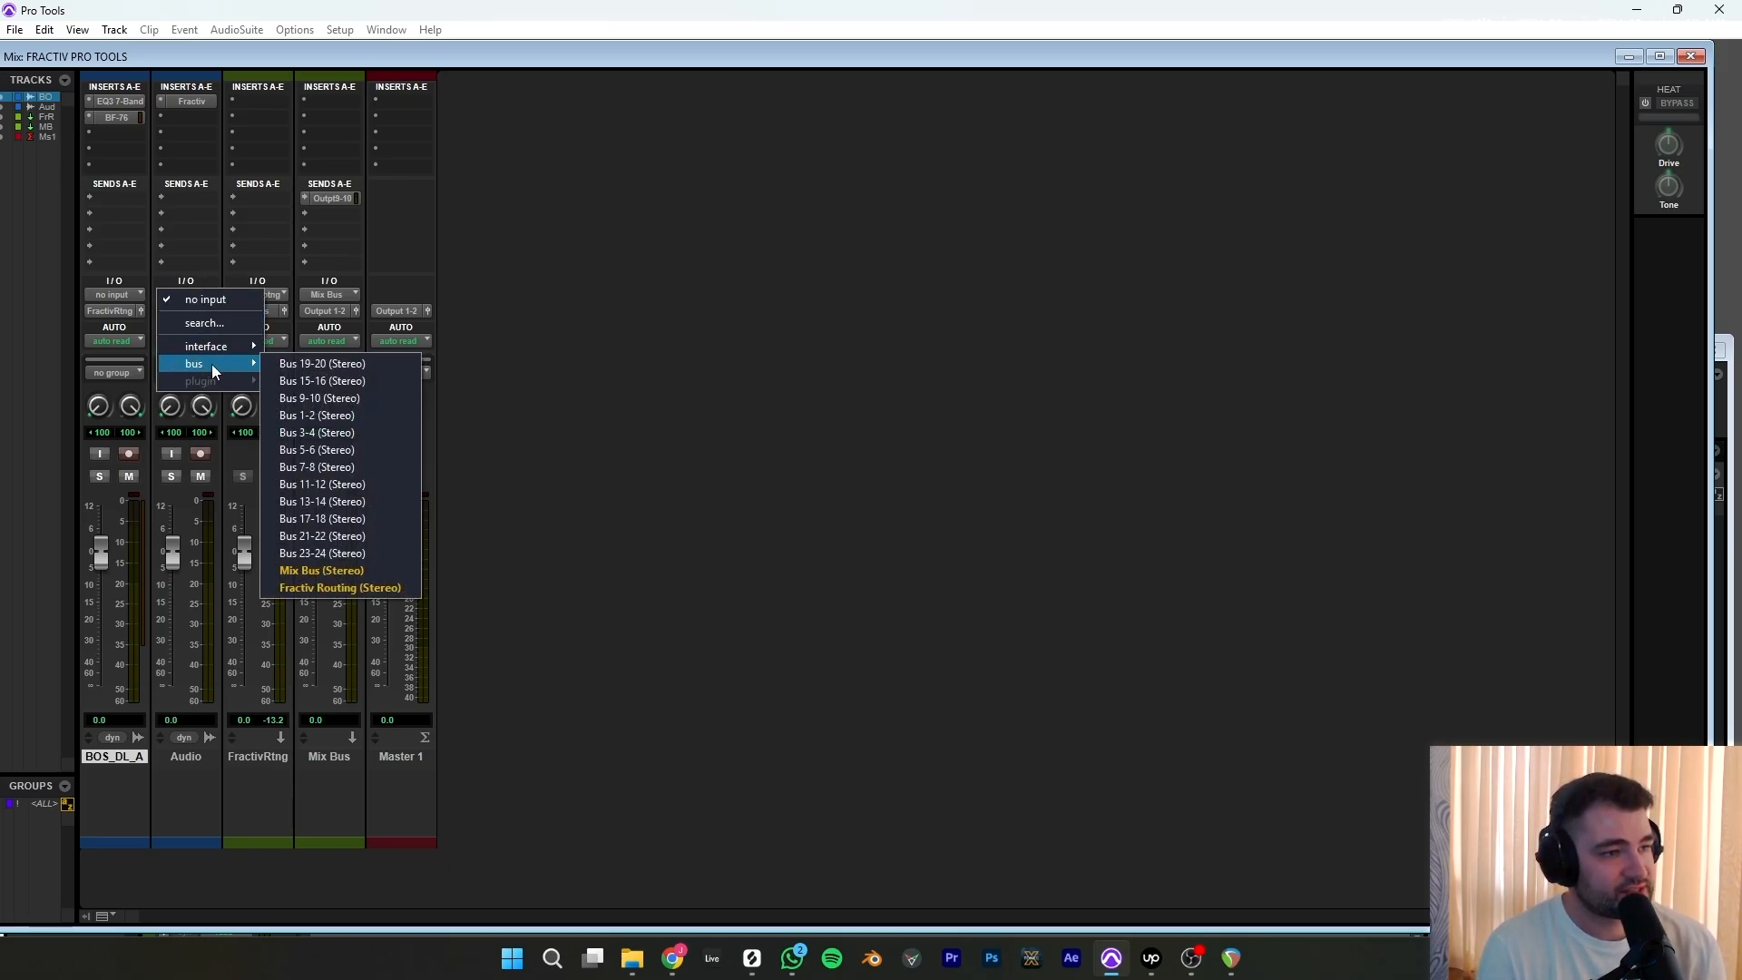
{"action": "left_click", "coordinate": [314, 589]}
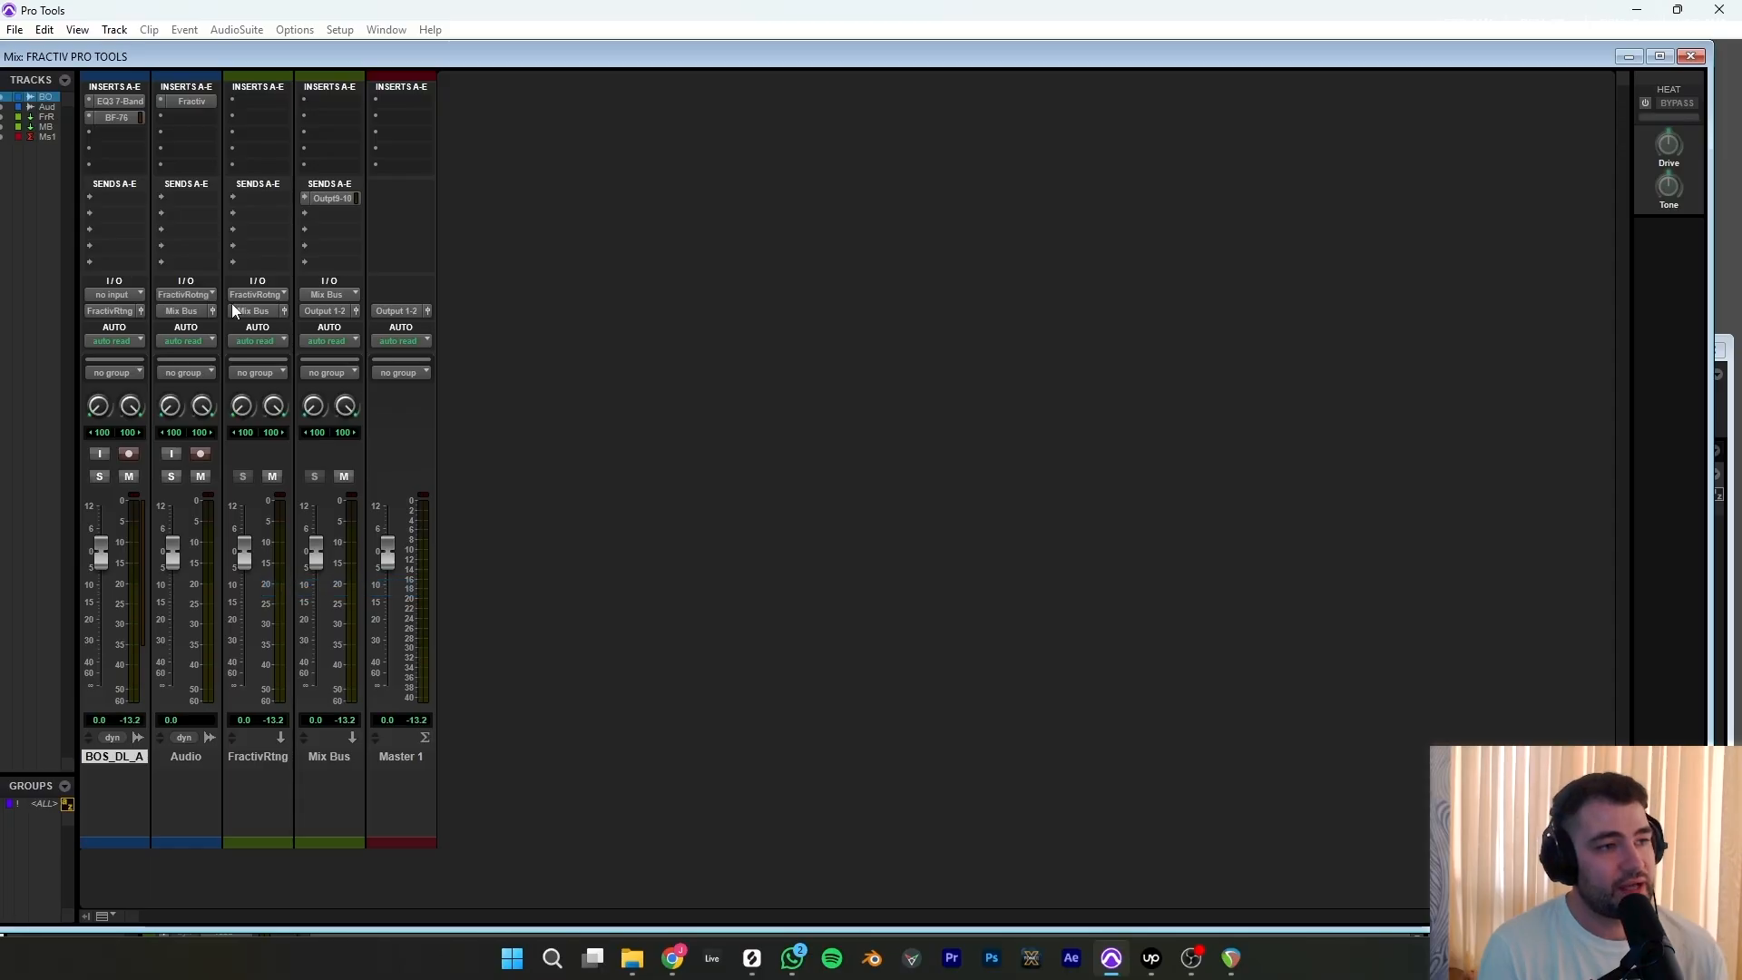
Check which bus is assigned as the Audio track's input.
{"action": "left_click", "coordinate": [198, 295]}
{"action": "mouse_move", "coordinate": [209, 361]}
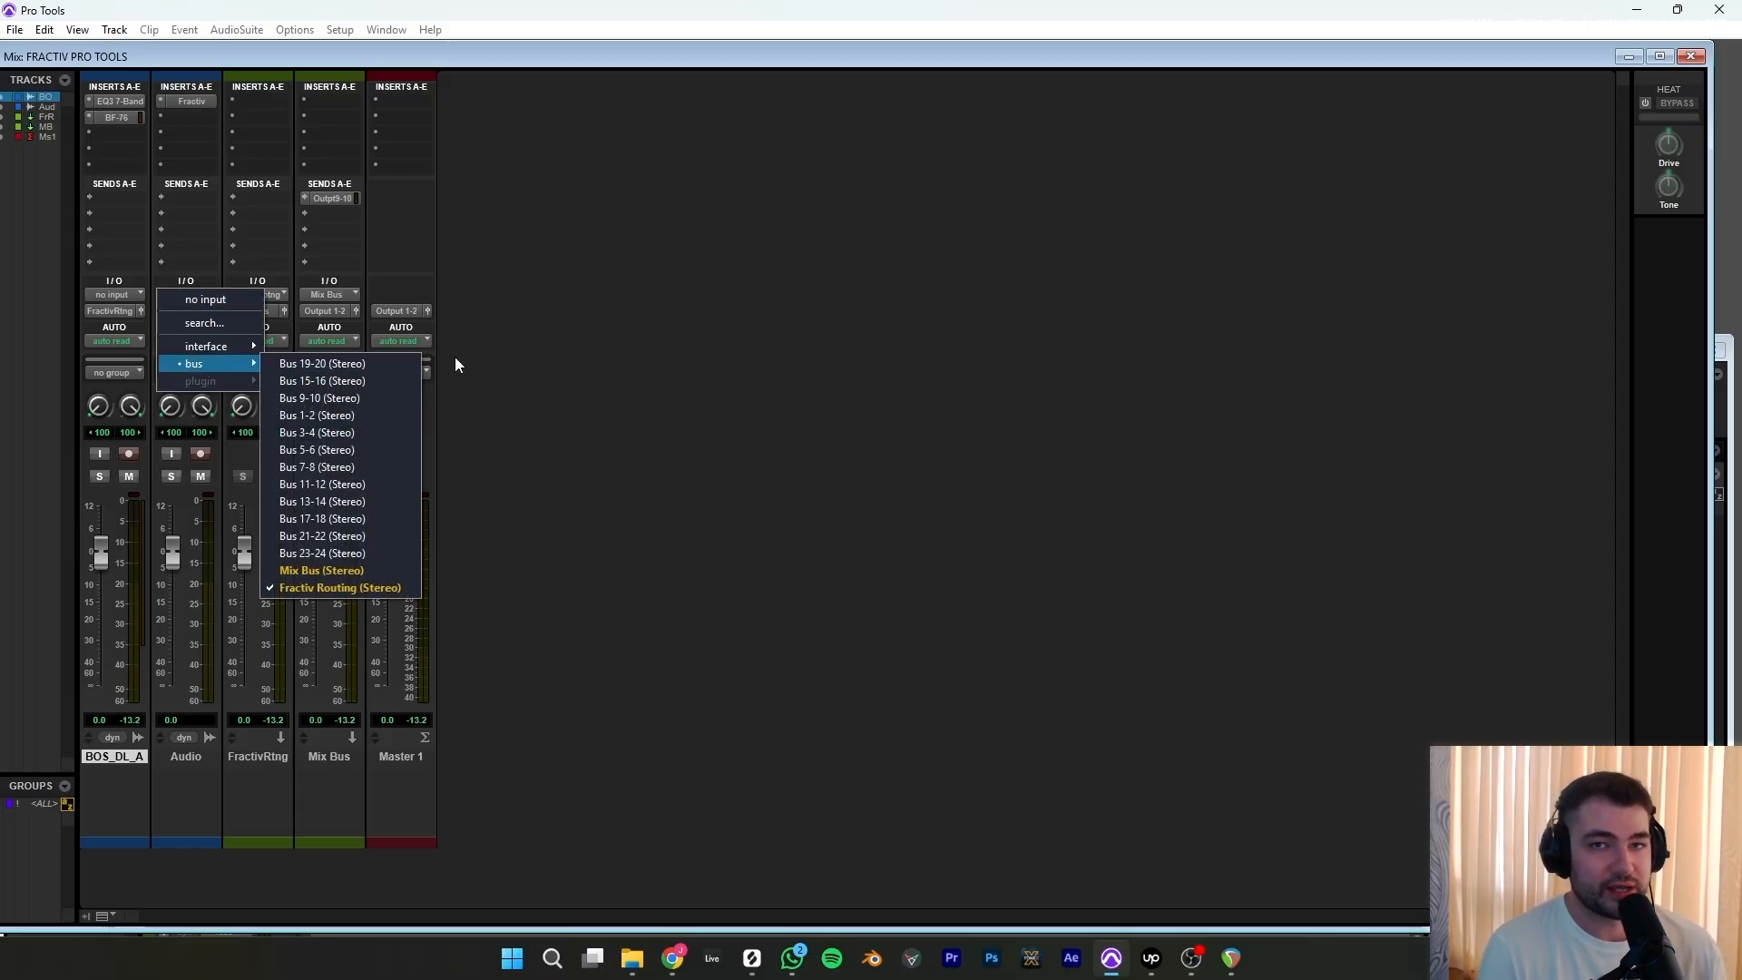
{"action": "left_click", "coordinate": [777, 388]}
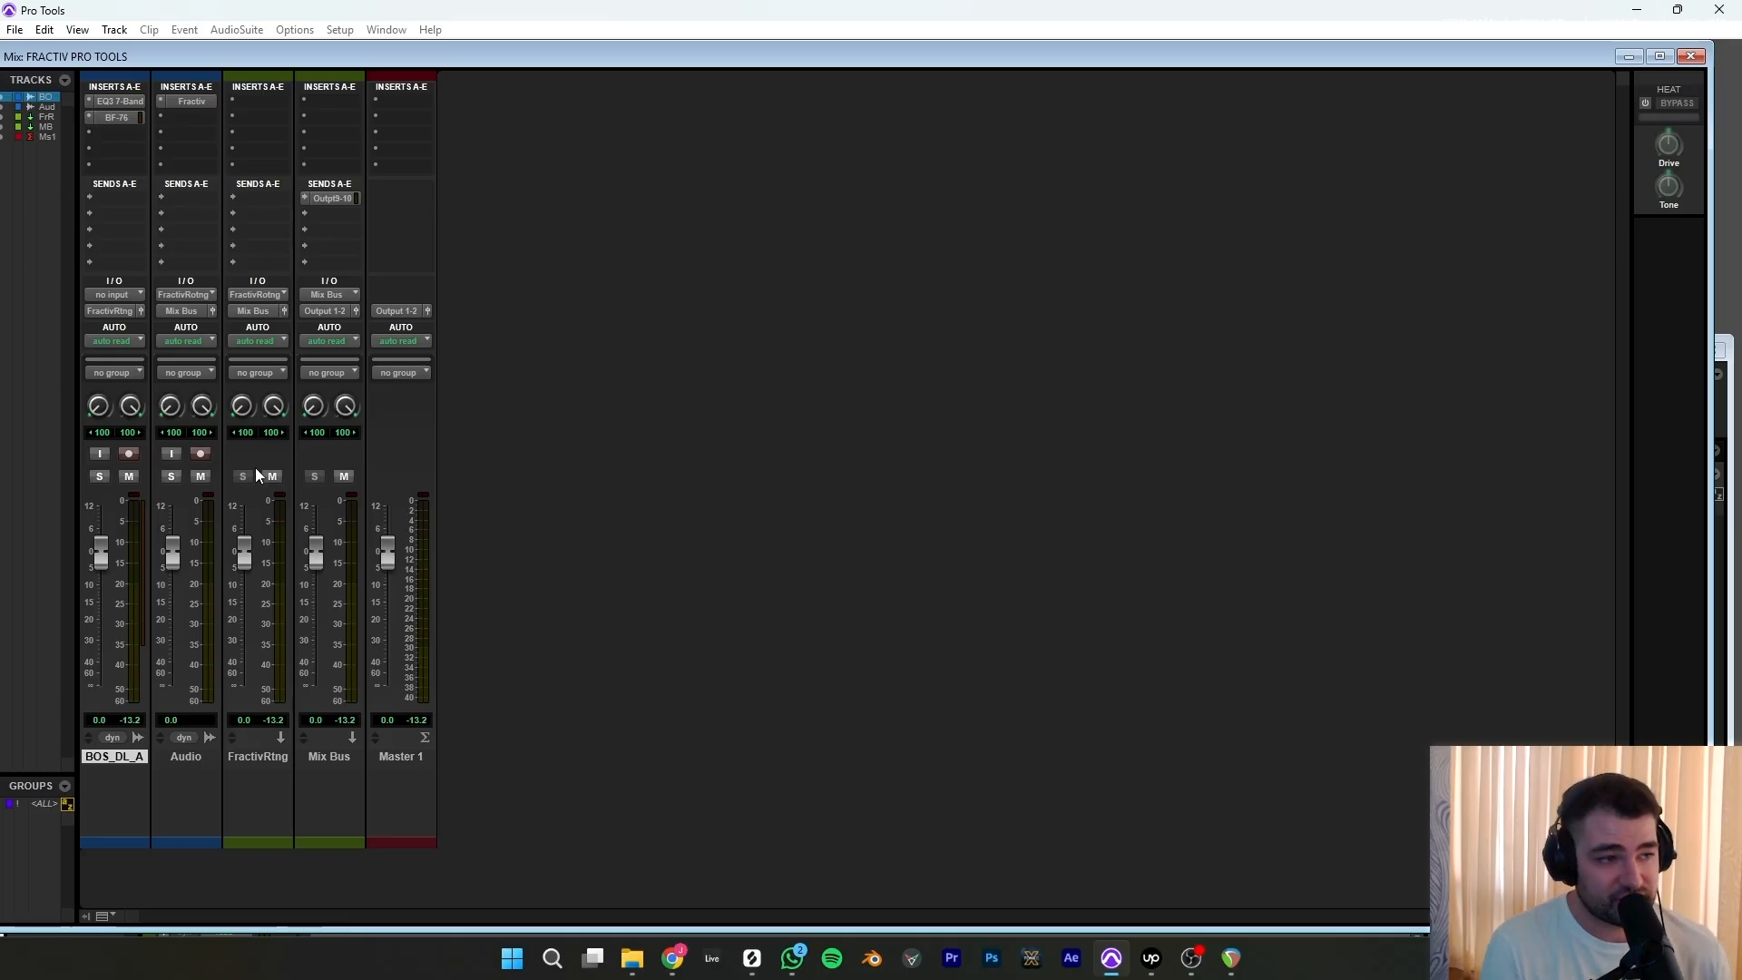
Record-enable and input-monitor the Audio track, lower its volume to about -19.8 dB, and briefly play the session to check the incoming signal.
{"action": "left_click", "coordinate": [201, 455]}
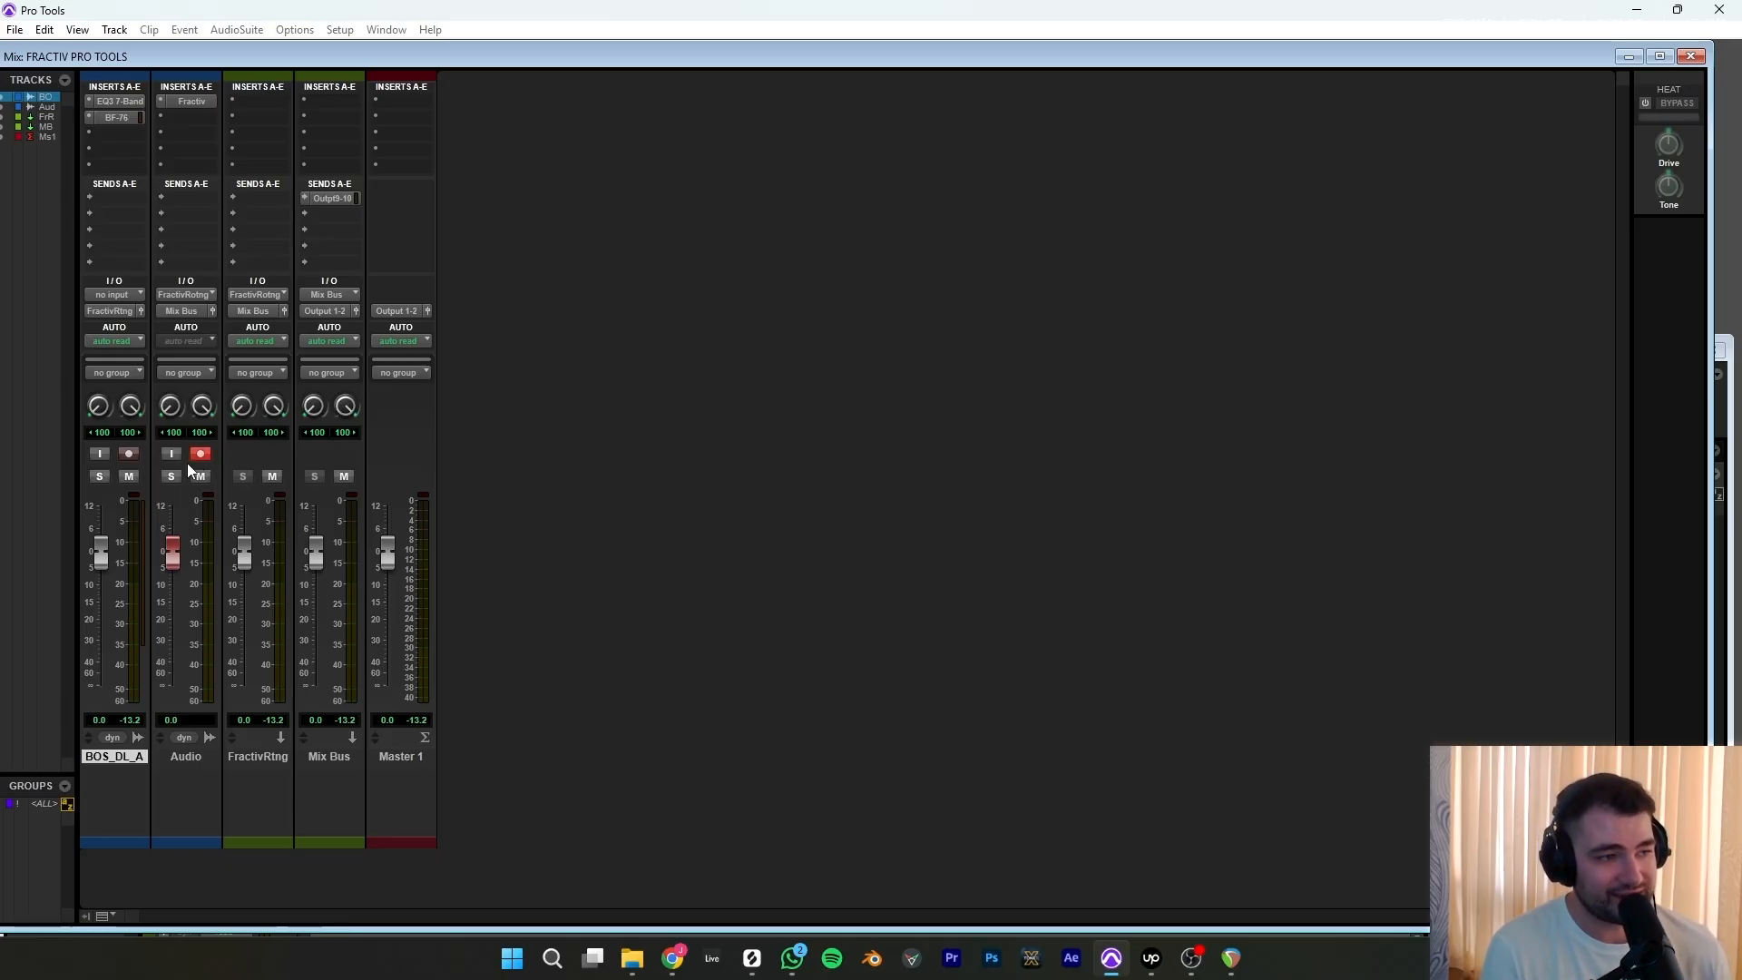
{"action": "left_click", "coordinate": [171, 454]}
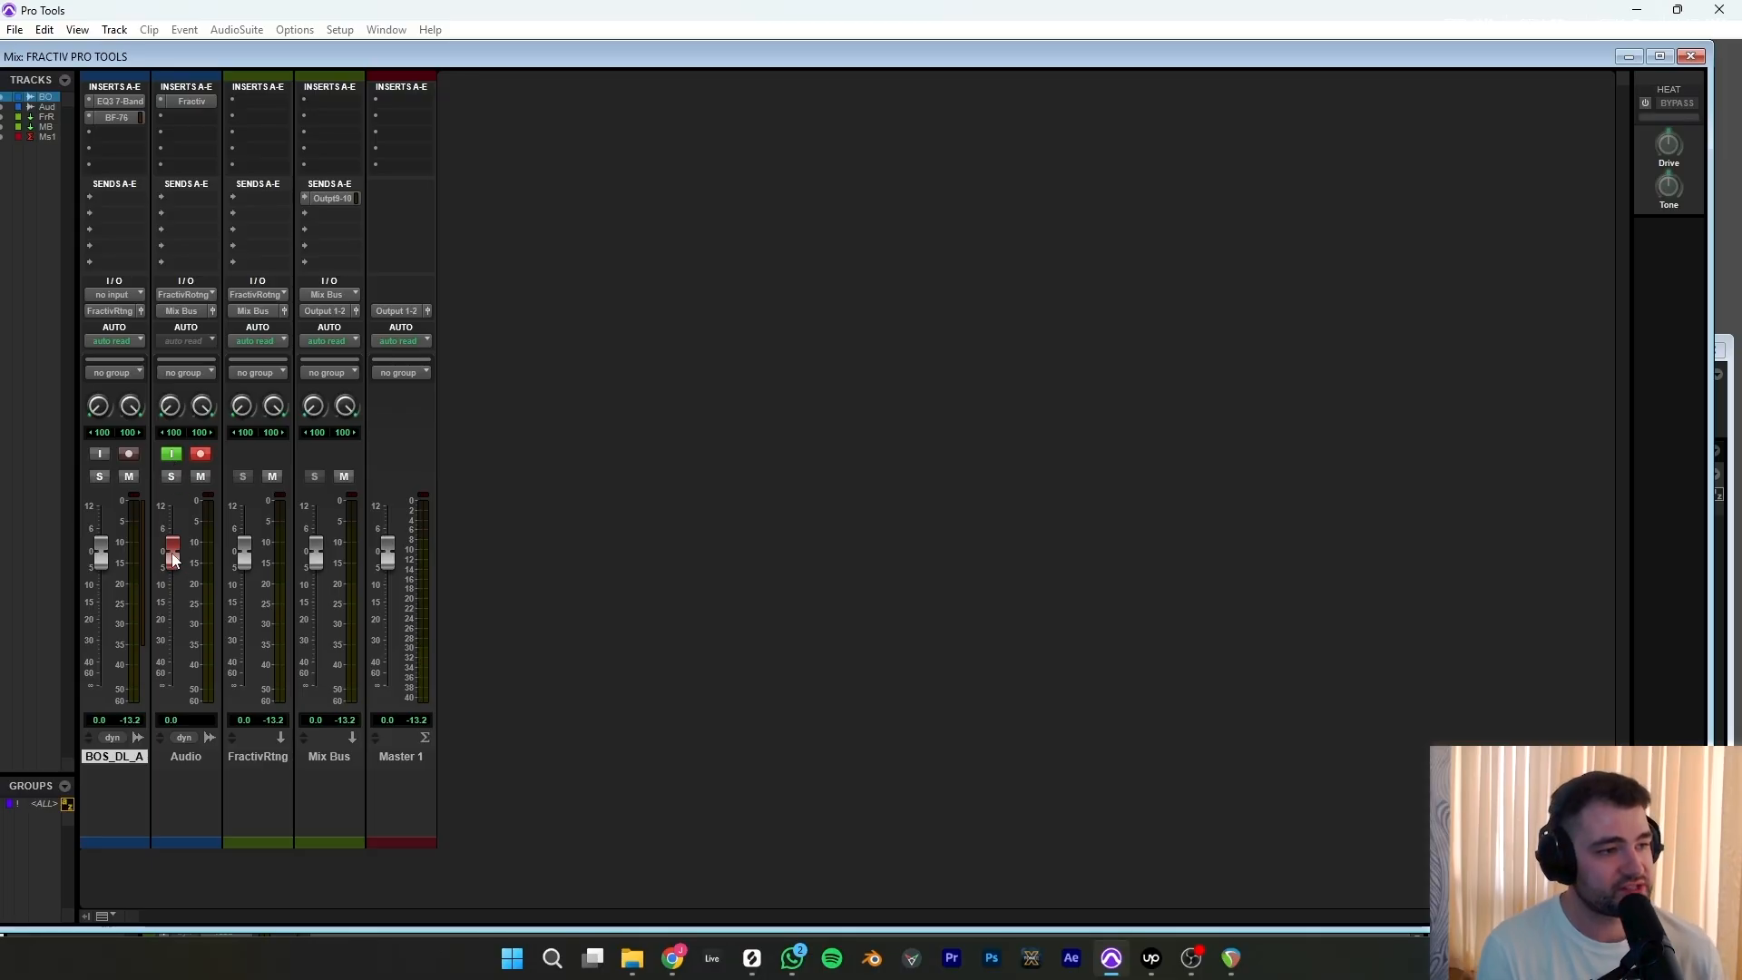
{"action": "left_click_drag", "start_coordinate": [173, 559], "coordinate": [176, 626]}
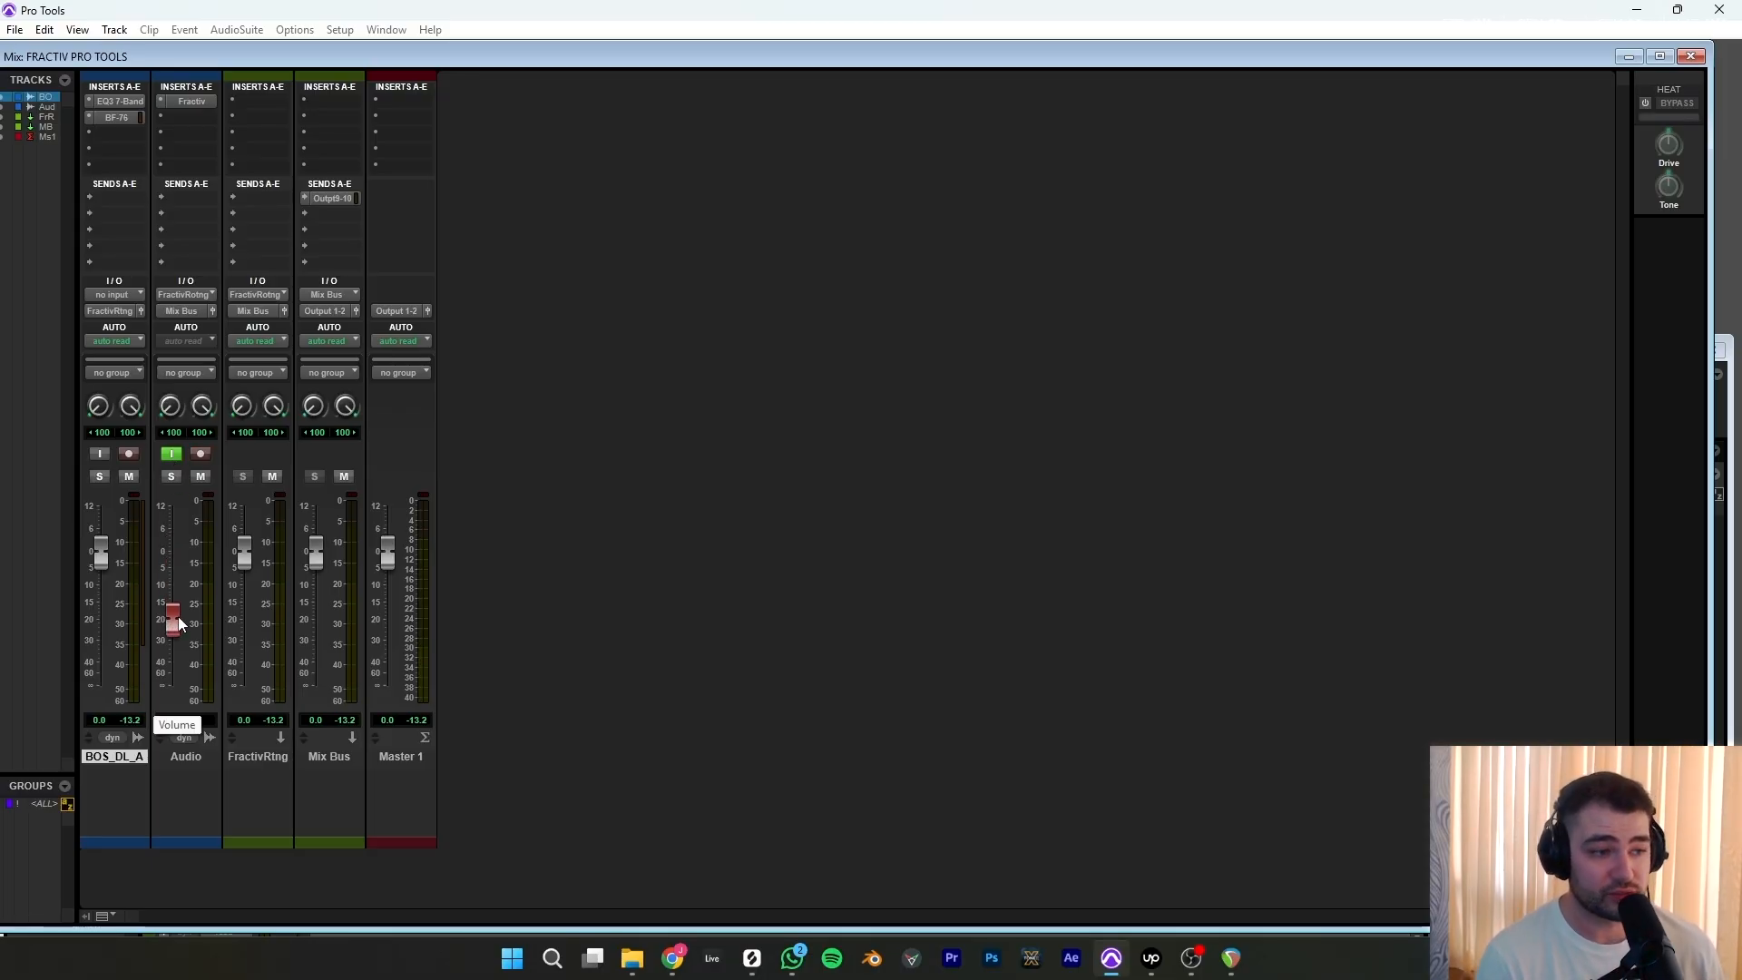
{"action": "key", "text": "space"}
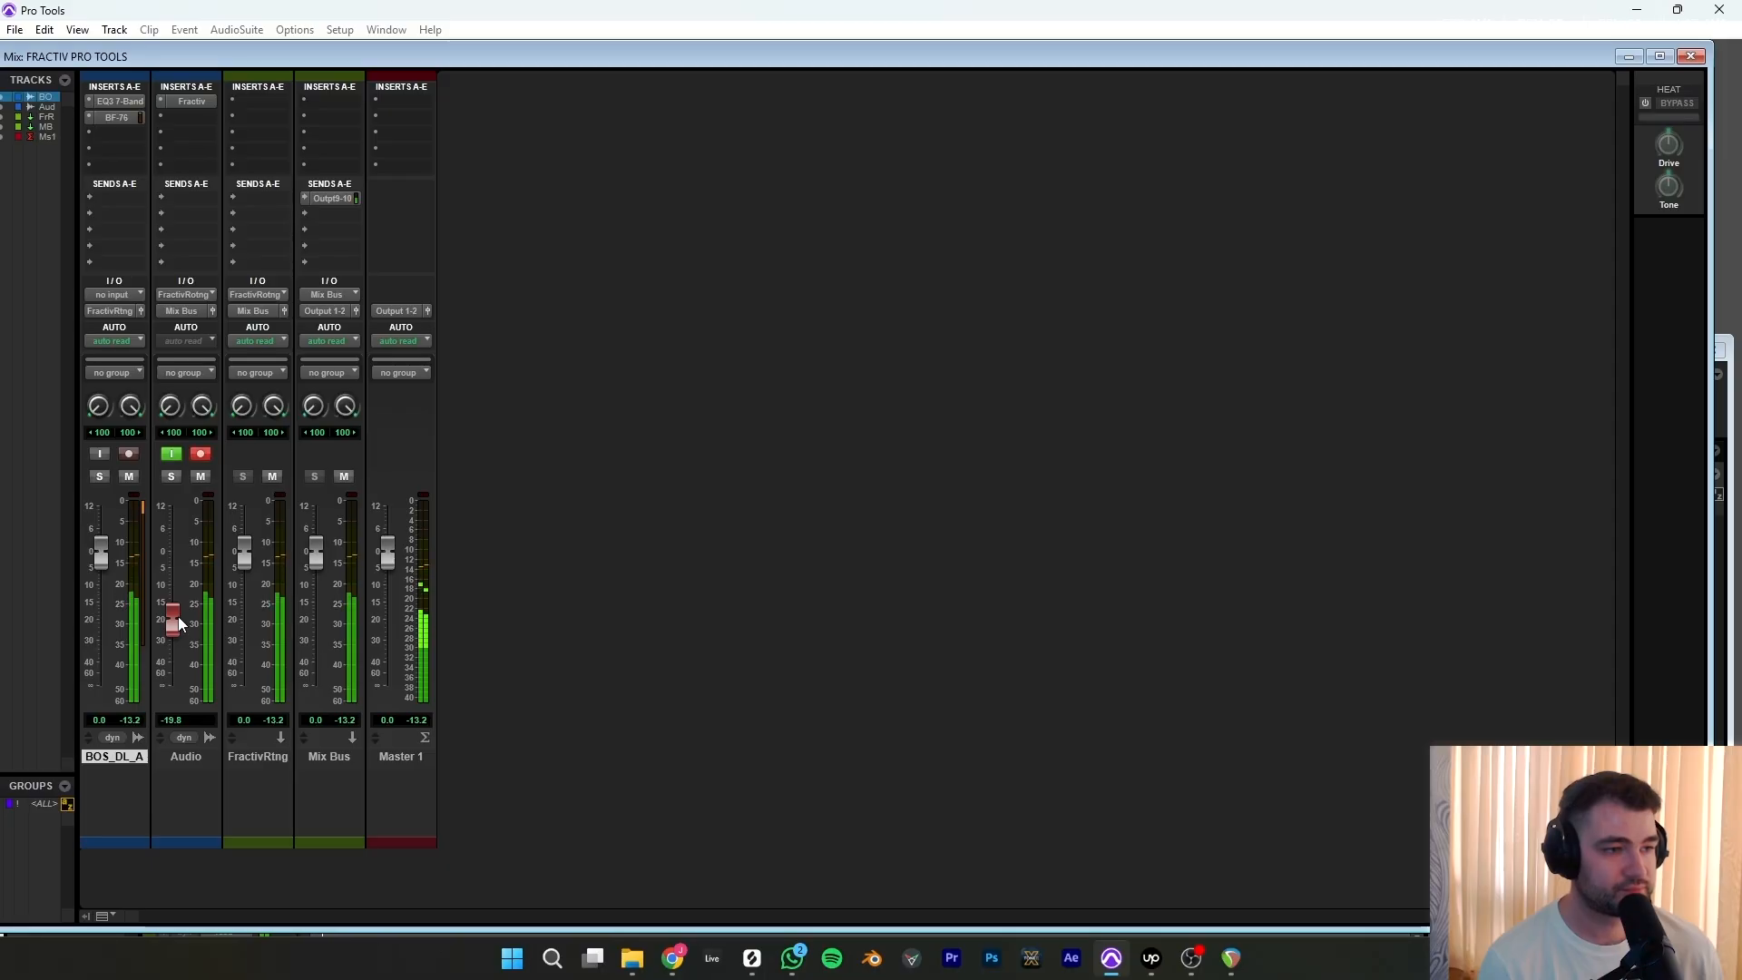
{"action": "key", "text": "space"}
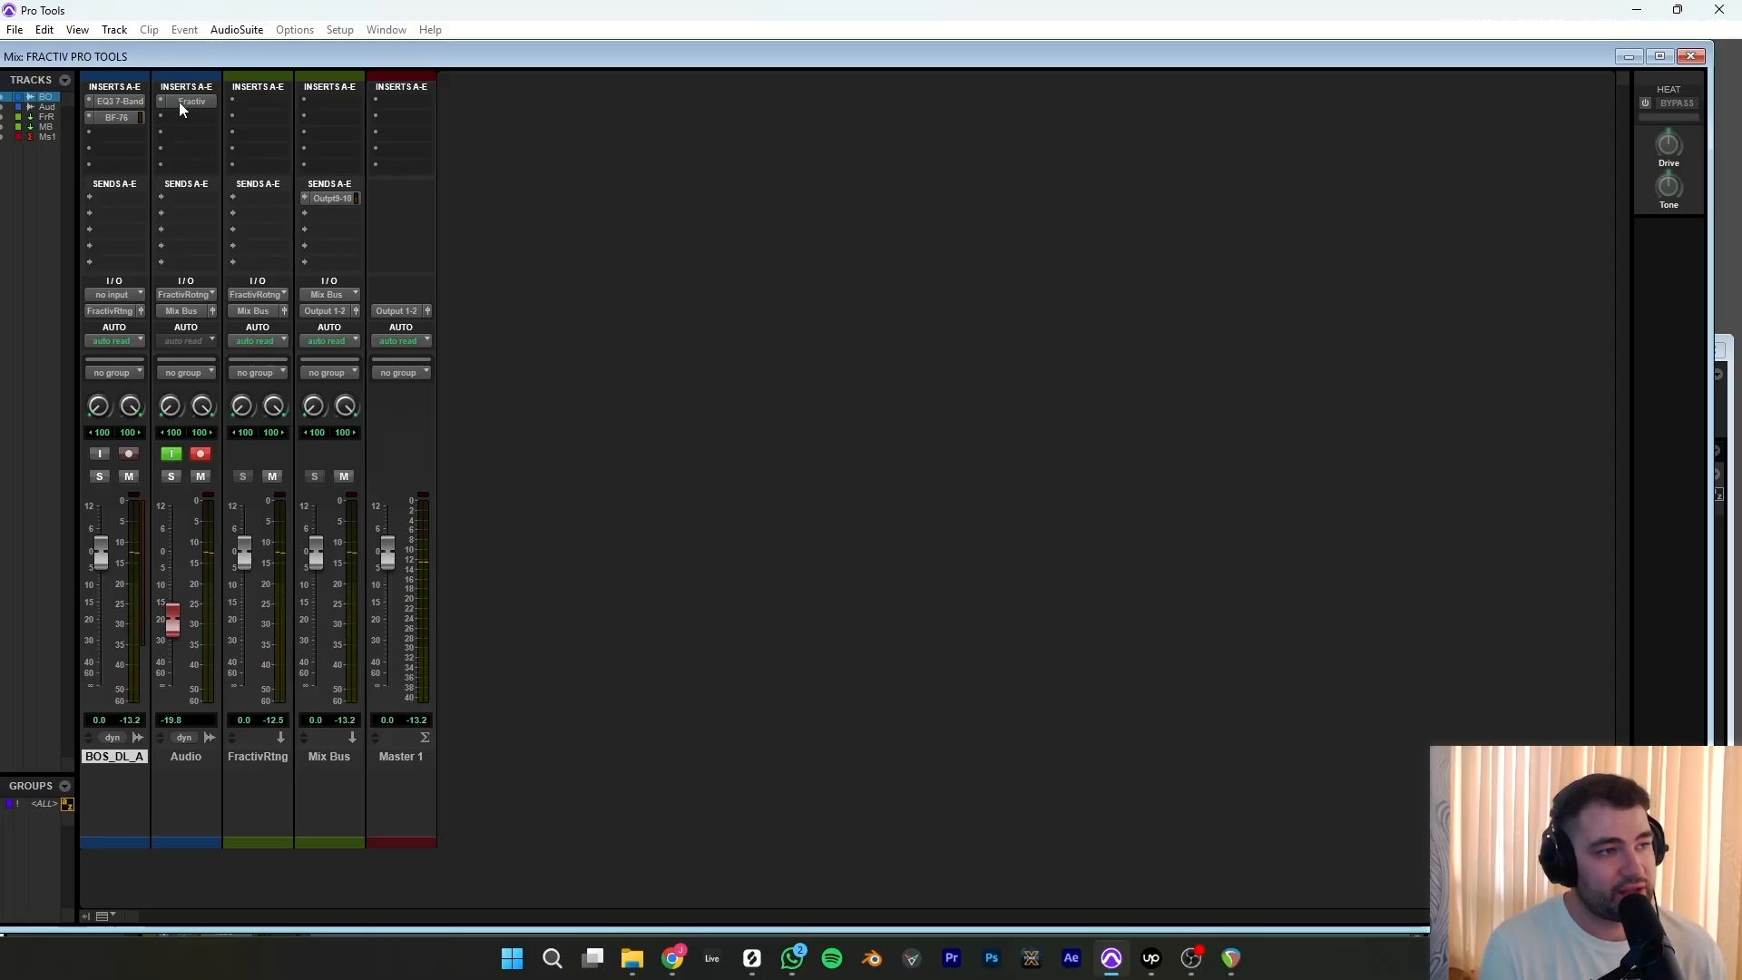
Open Fractiv on the Audio track, turn Freeze off, play the choral audio into it, and freeze the captured buffer.
{"action": "left_click", "coordinate": [183, 103]}
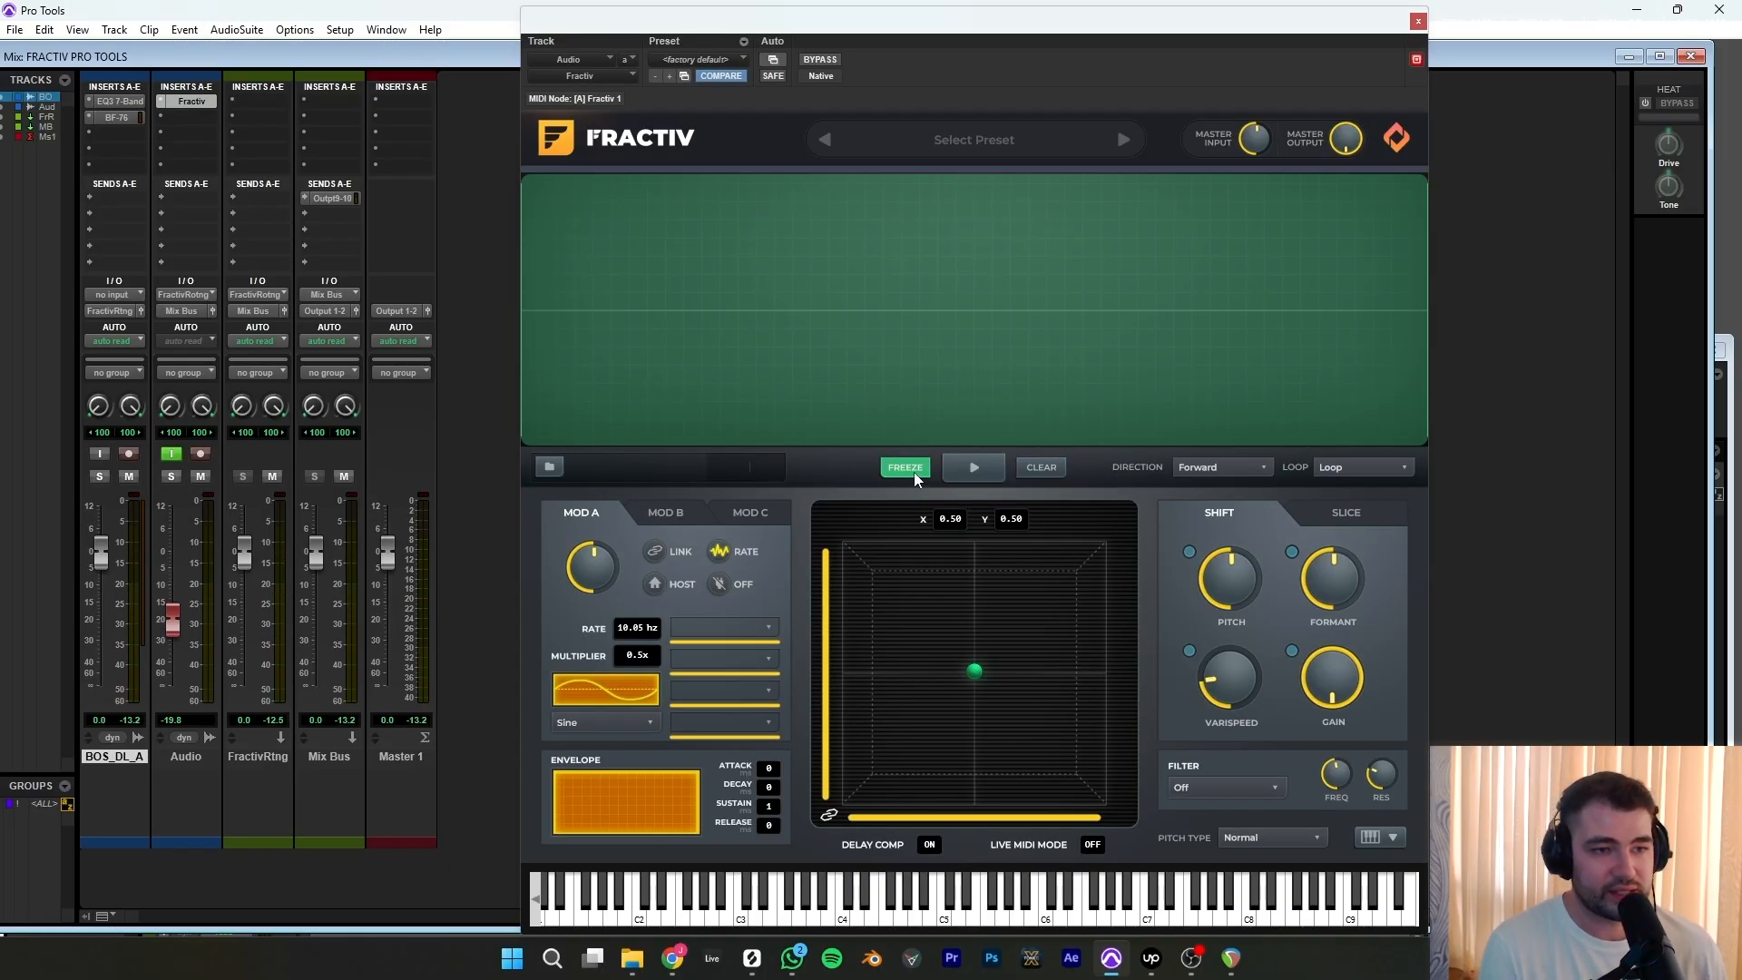
{"action": "left_click", "coordinate": [913, 473]}
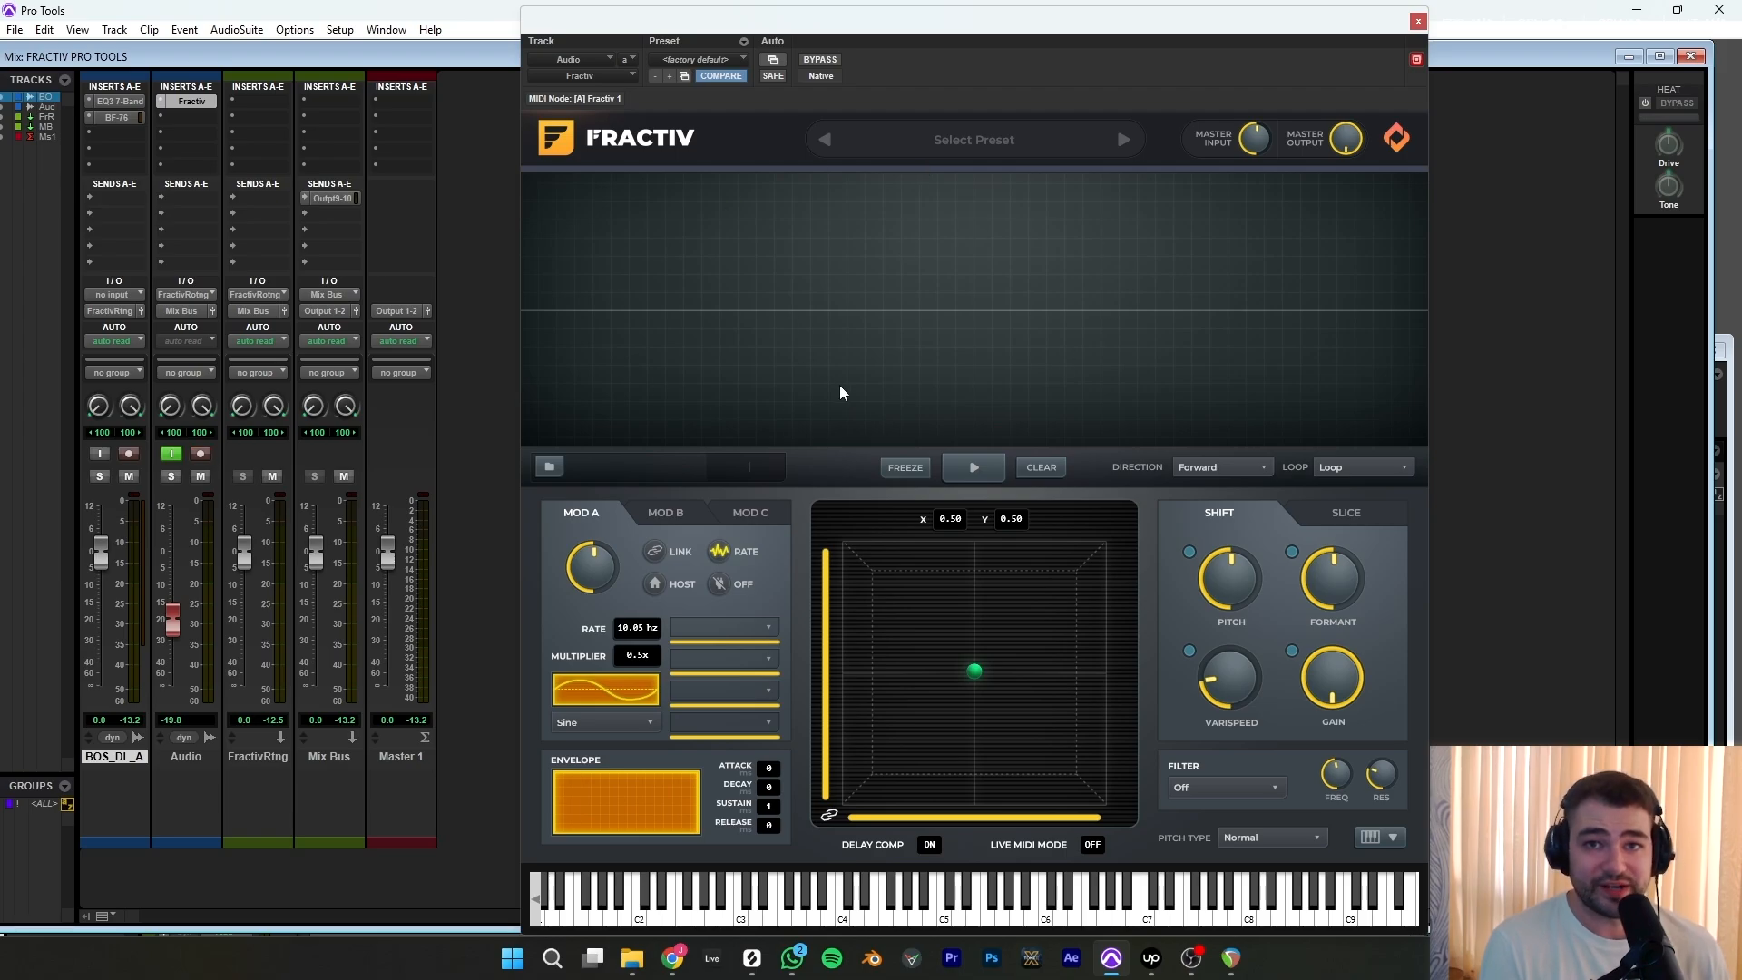
{"action": "key", "text": "space"}
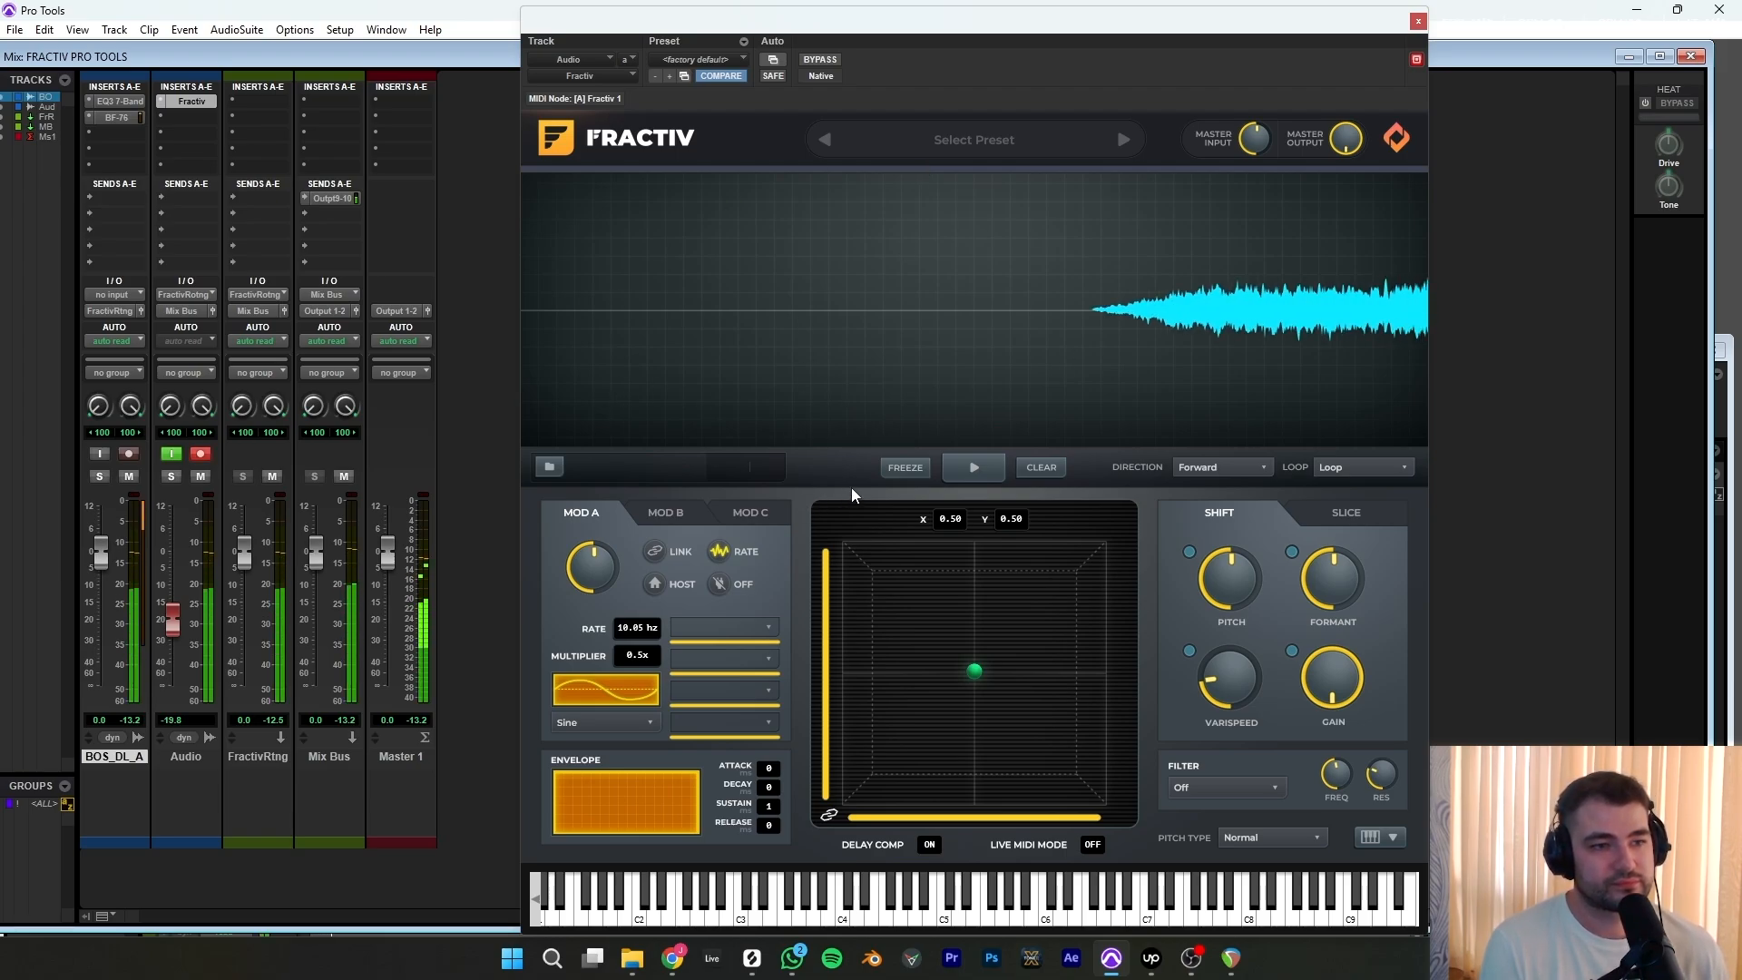
{"action": "left_click", "coordinate": [906, 468]}
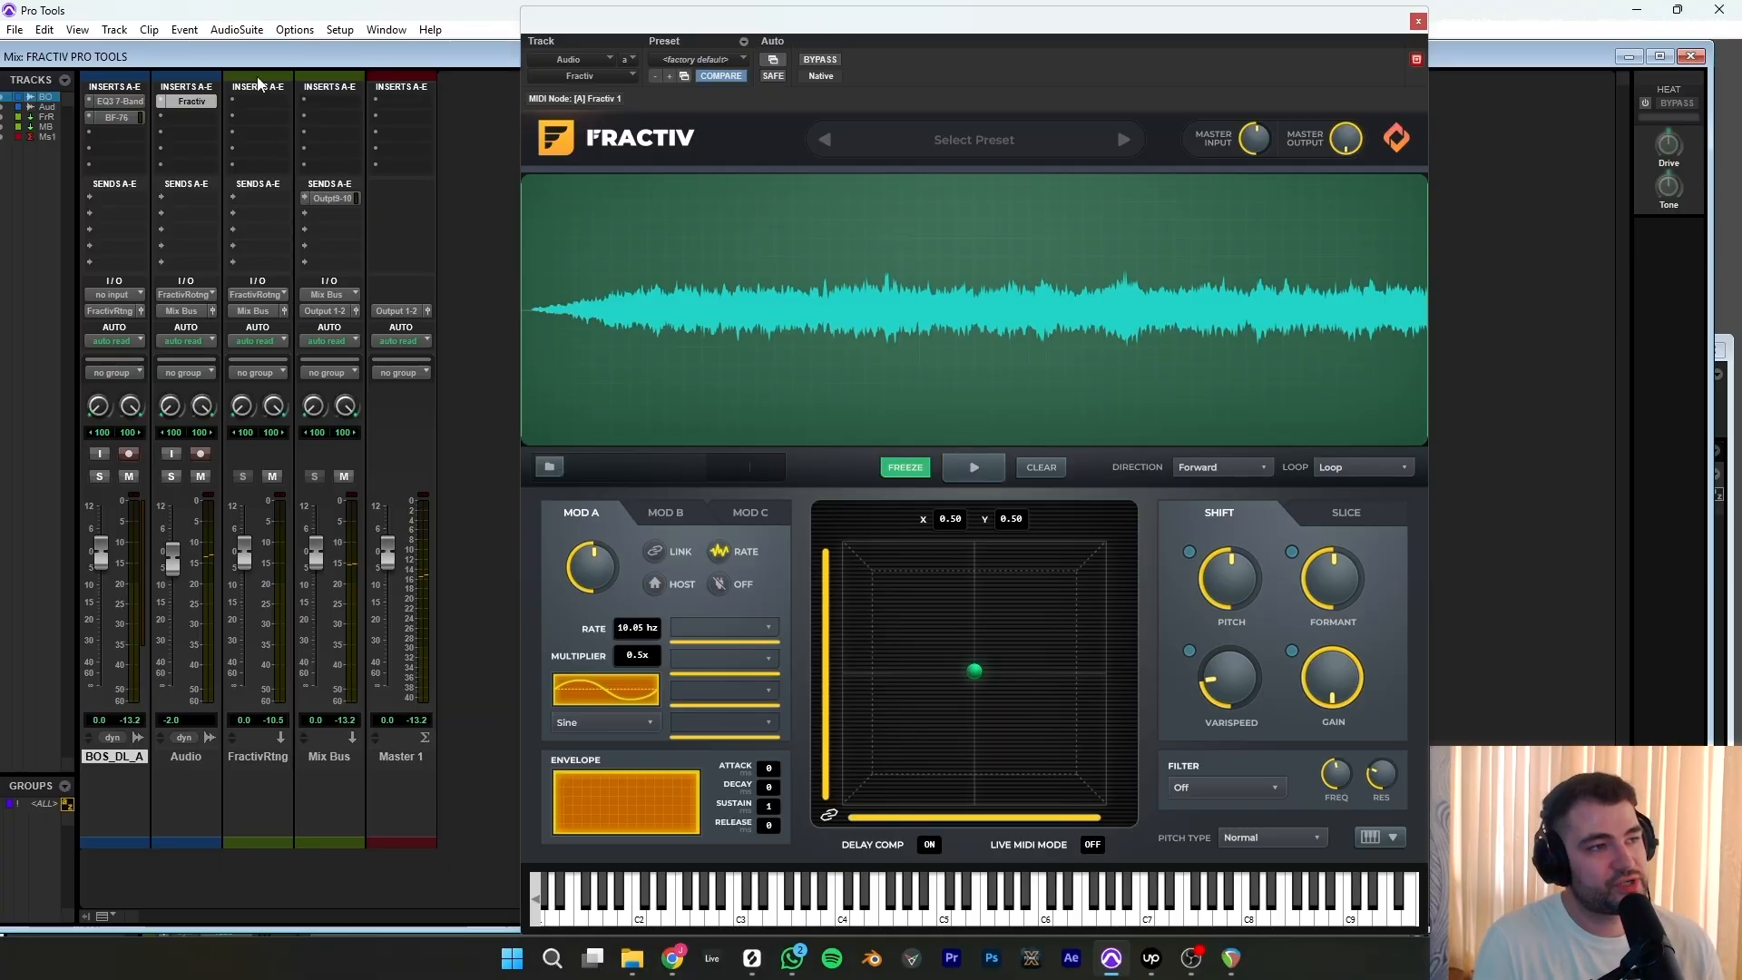
Select the Audio track, reopen its Fractiv insert, and audition the frozen sample with the current modulation settings.
{"action": "left_click", "coordinate": [197, 83]}
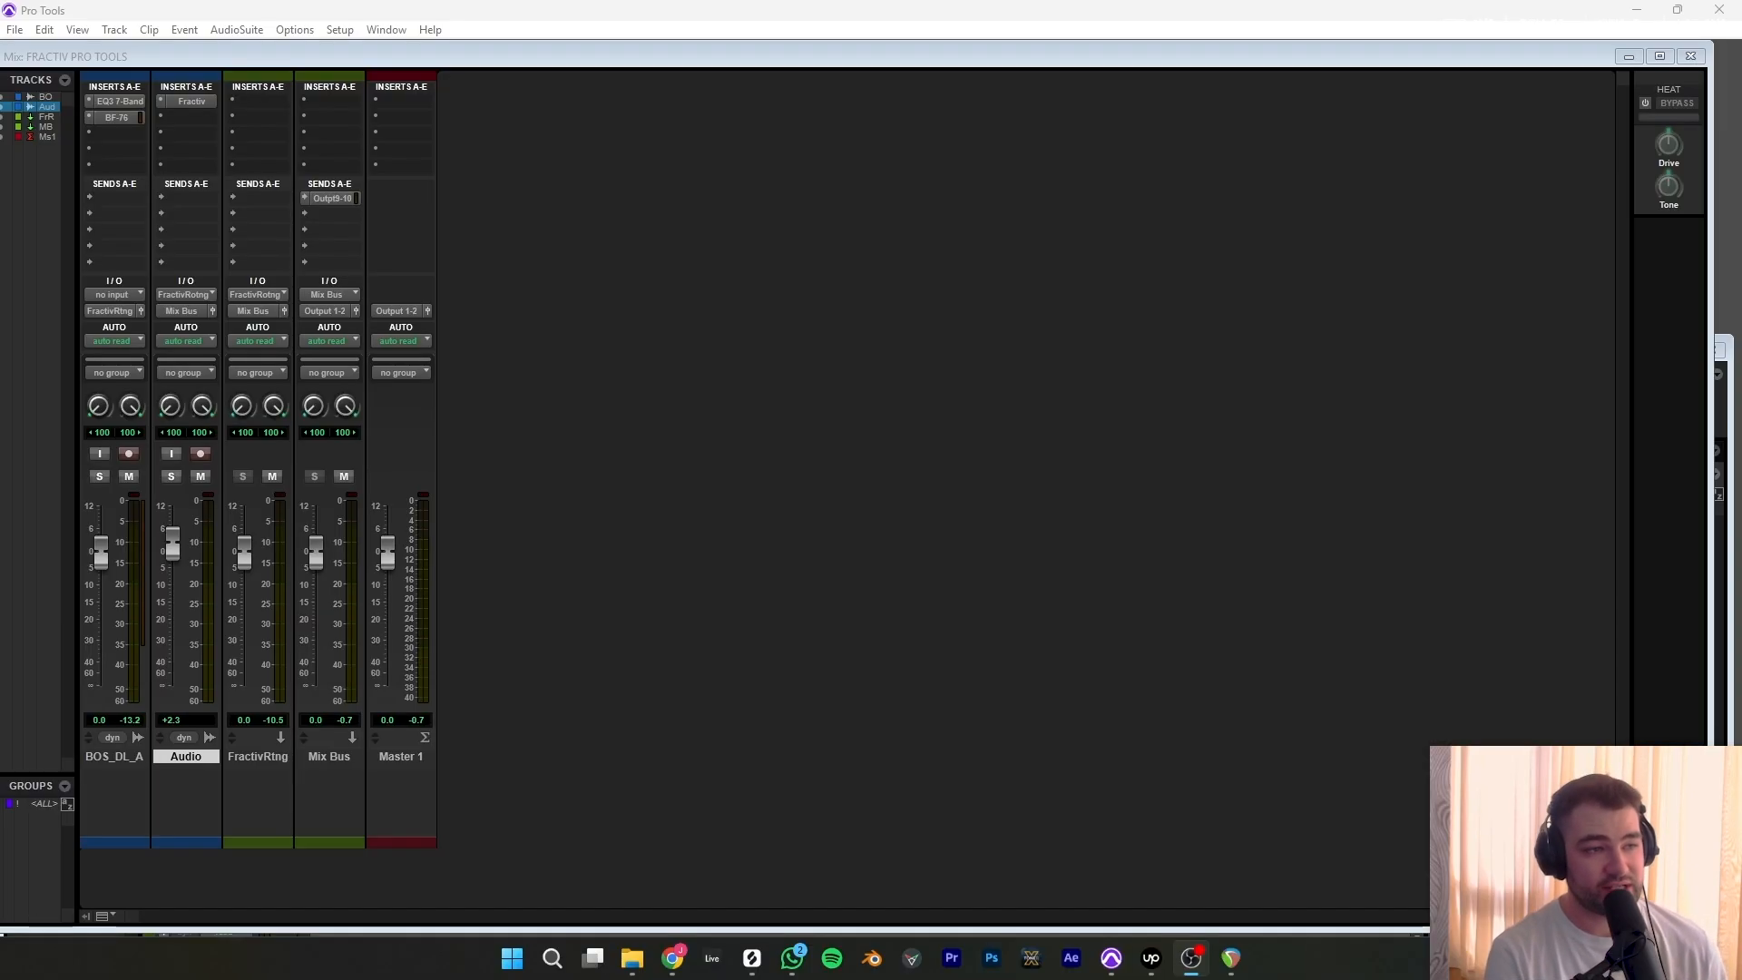
{"action": "left_click", "coordinate": [191, 101]}
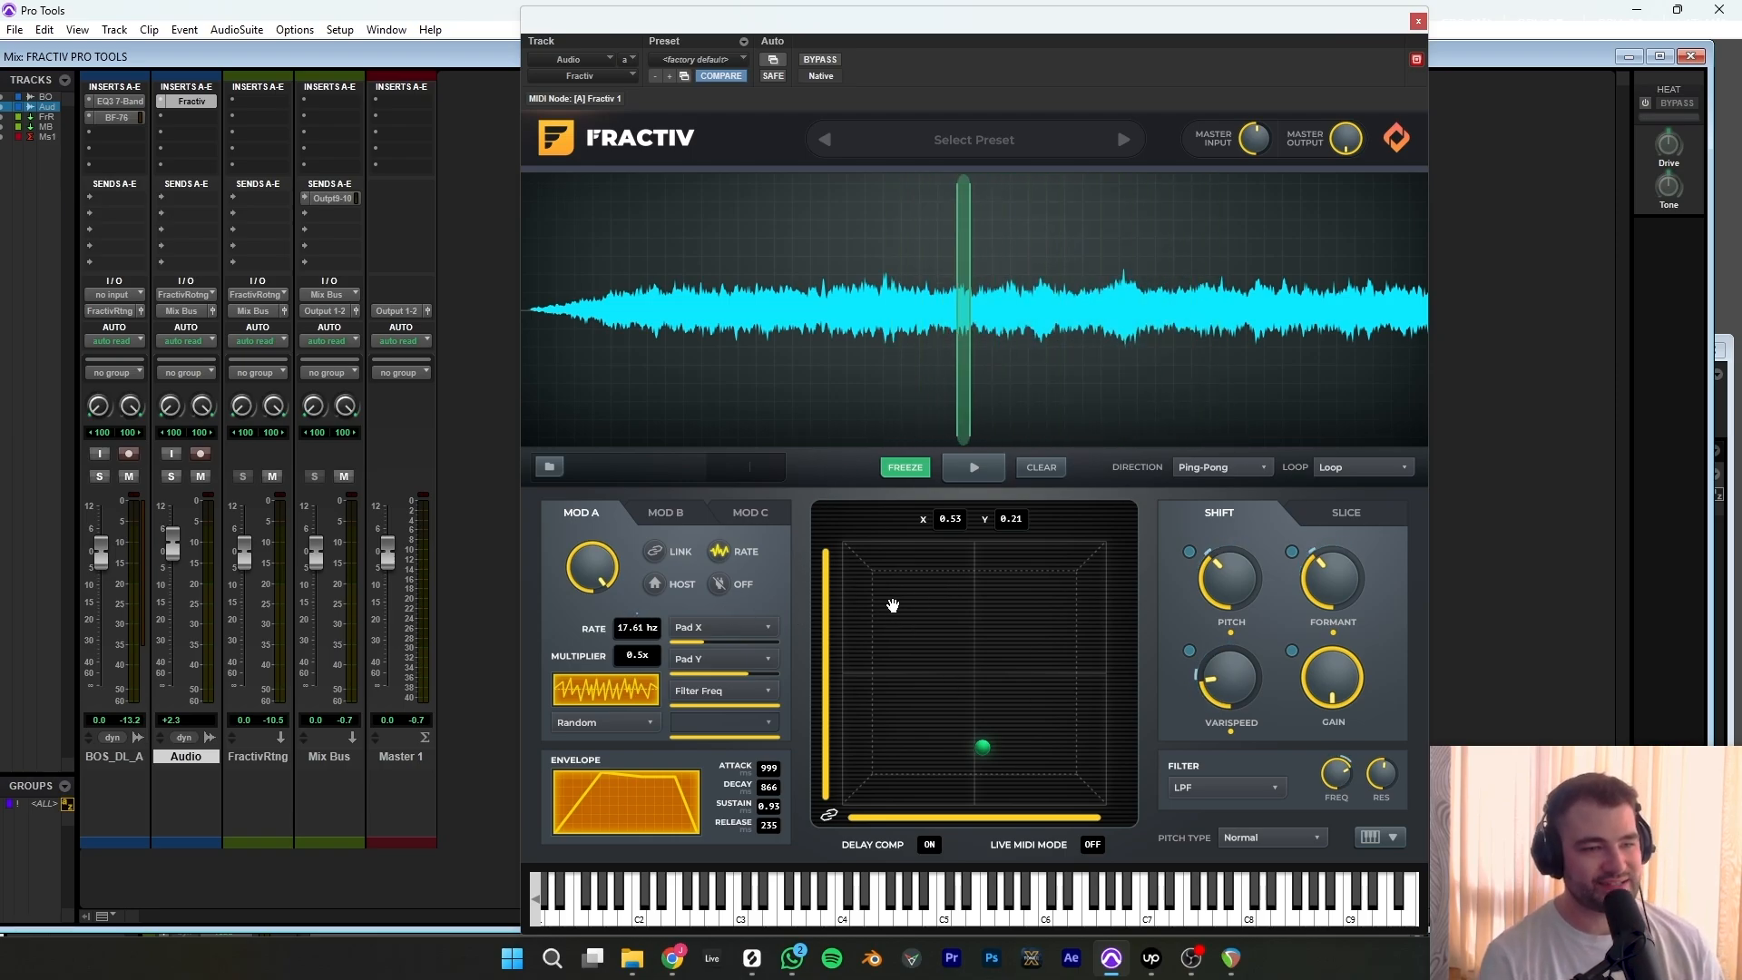
{"action": "left_click", "coordinate": [976, 470]}
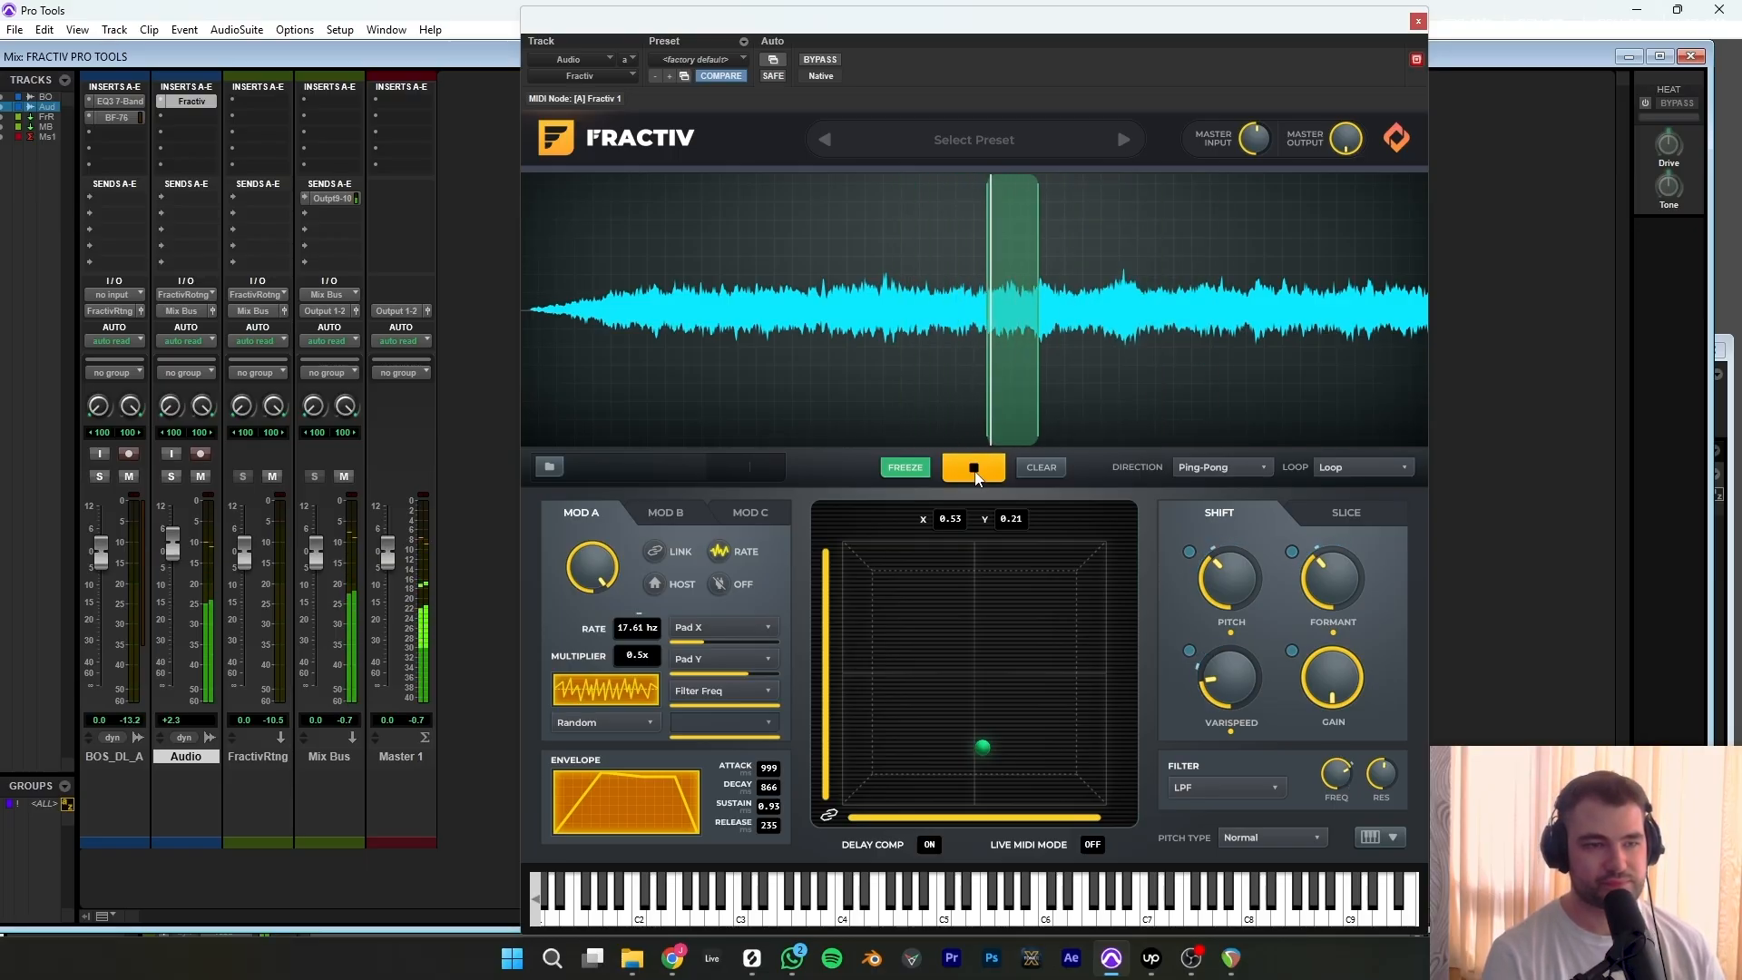
{"action": "left_click", "coordinate": [974, 471]}
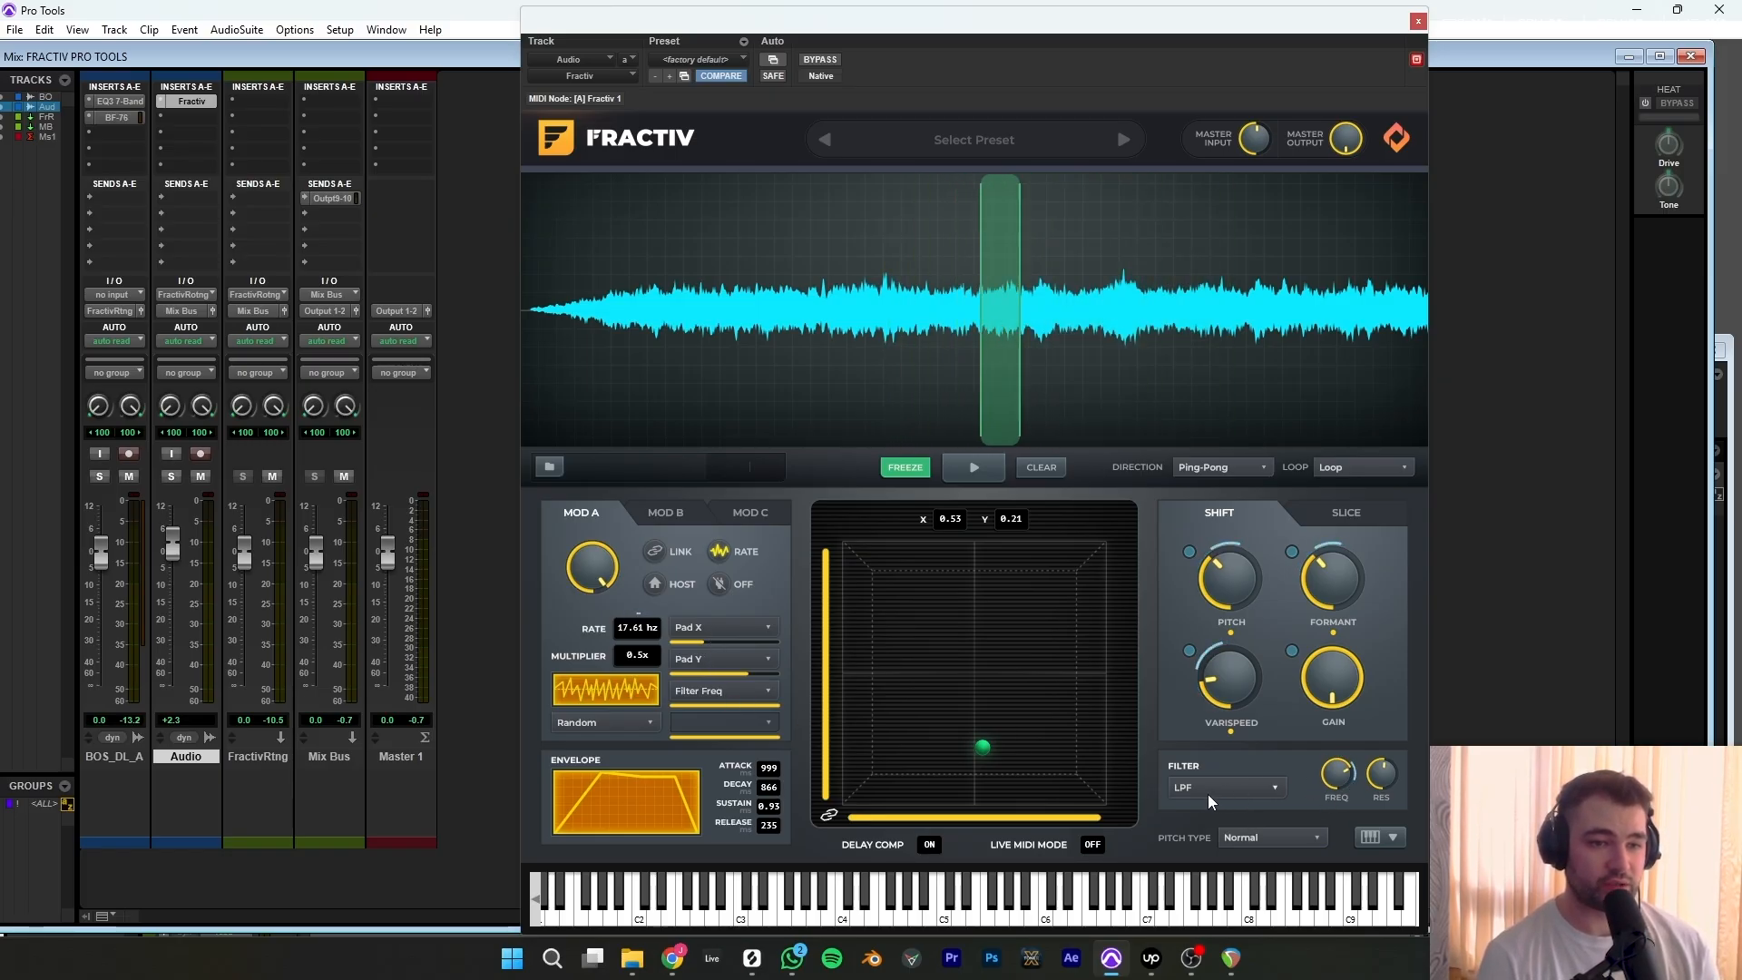
Examine the rates, waveforms and assigned targets of Fractiv's Mod A, Mod B and Mod C modulators.
{"action": "mouse_move", "coordinate": [1376, 781]}
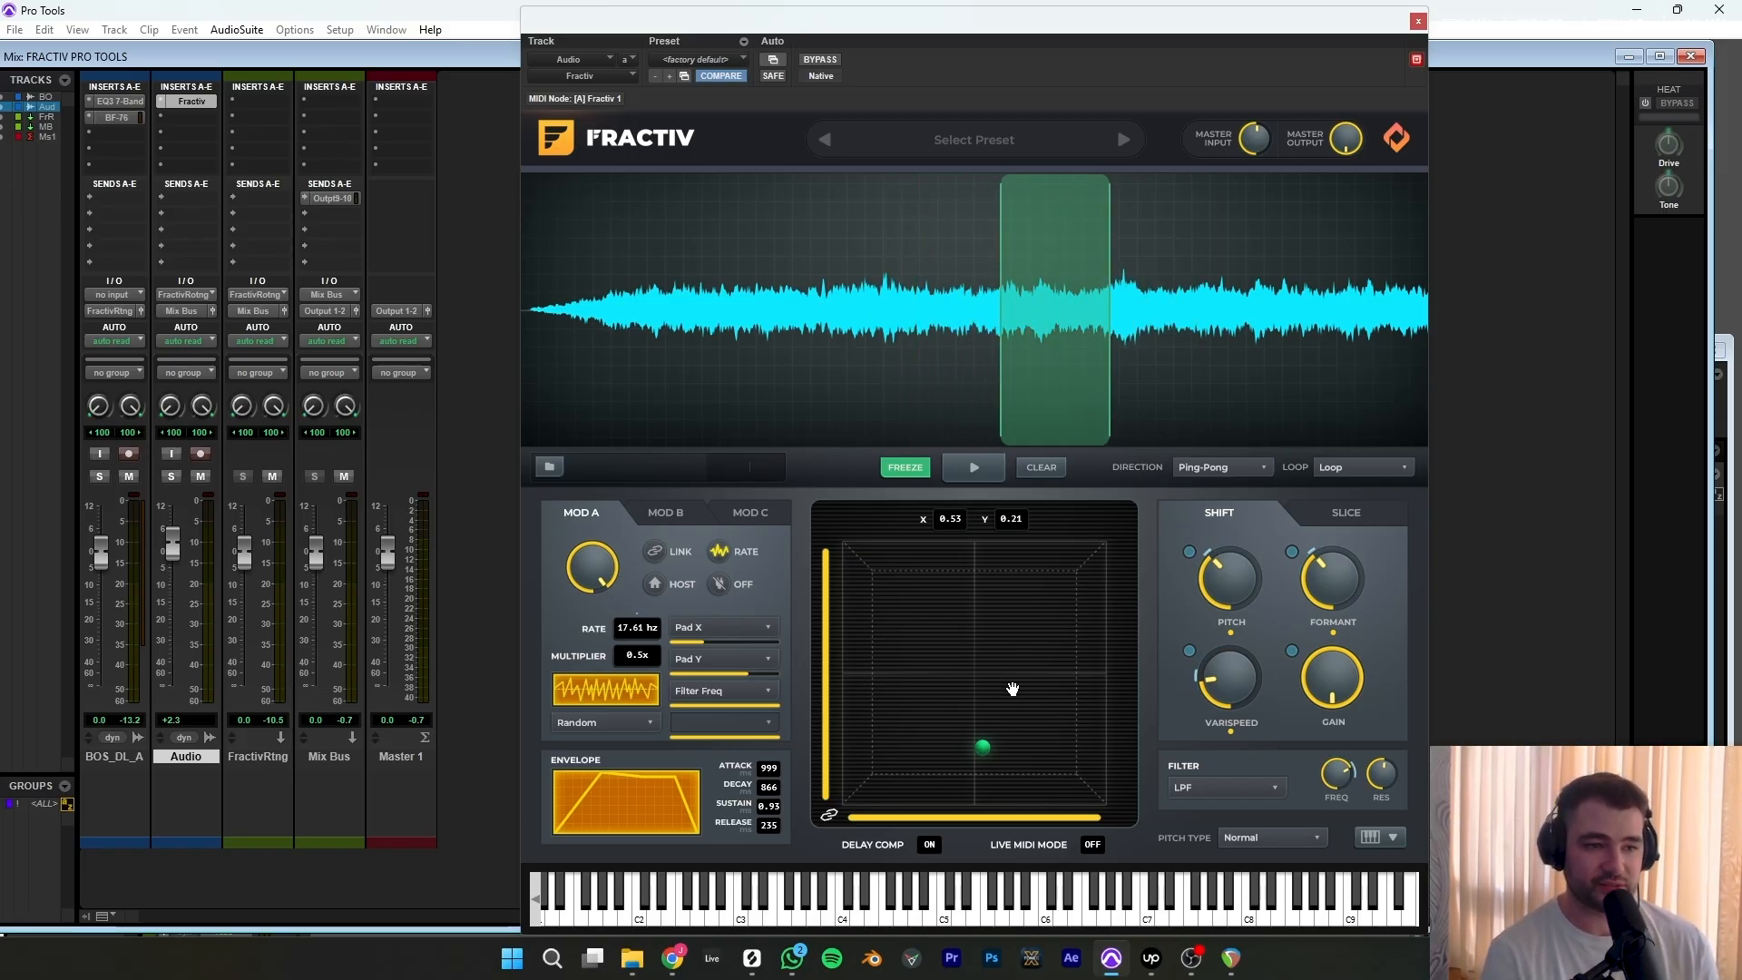
{"action": "left_click", "coordinate": [676, 512]}
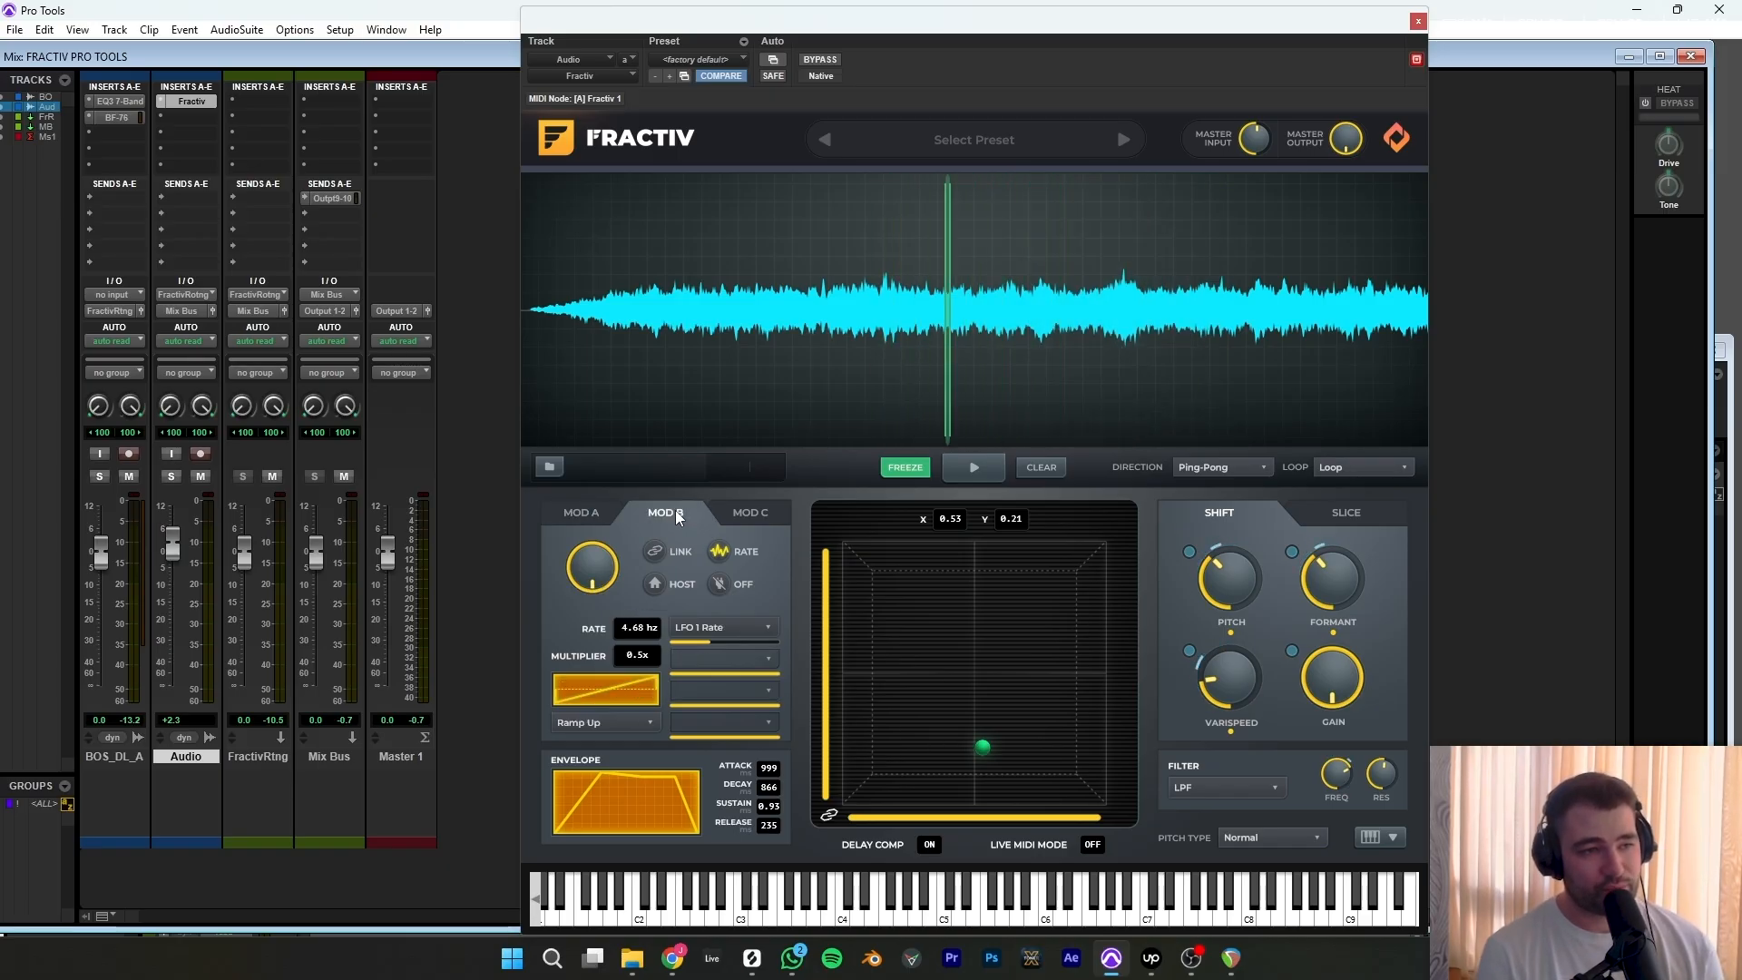
{"action": "mouse_move", "coordinate": [608, 583]}
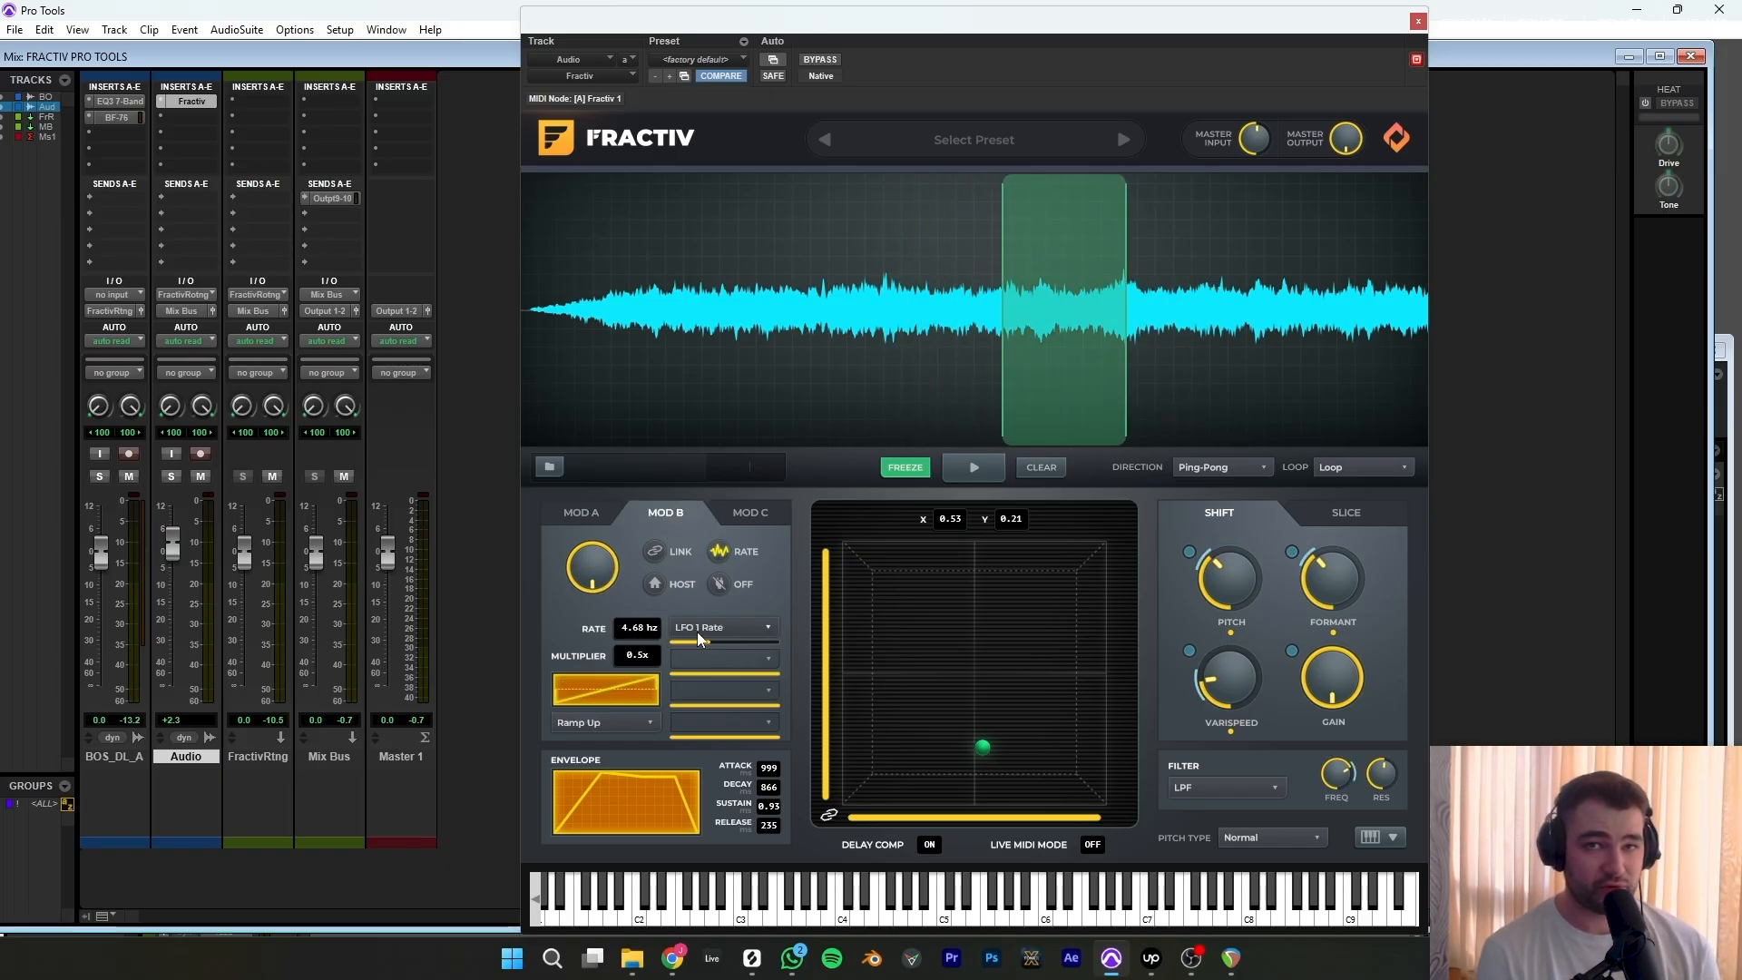
{"action": "left_click", "coordinate": [590, 512]}
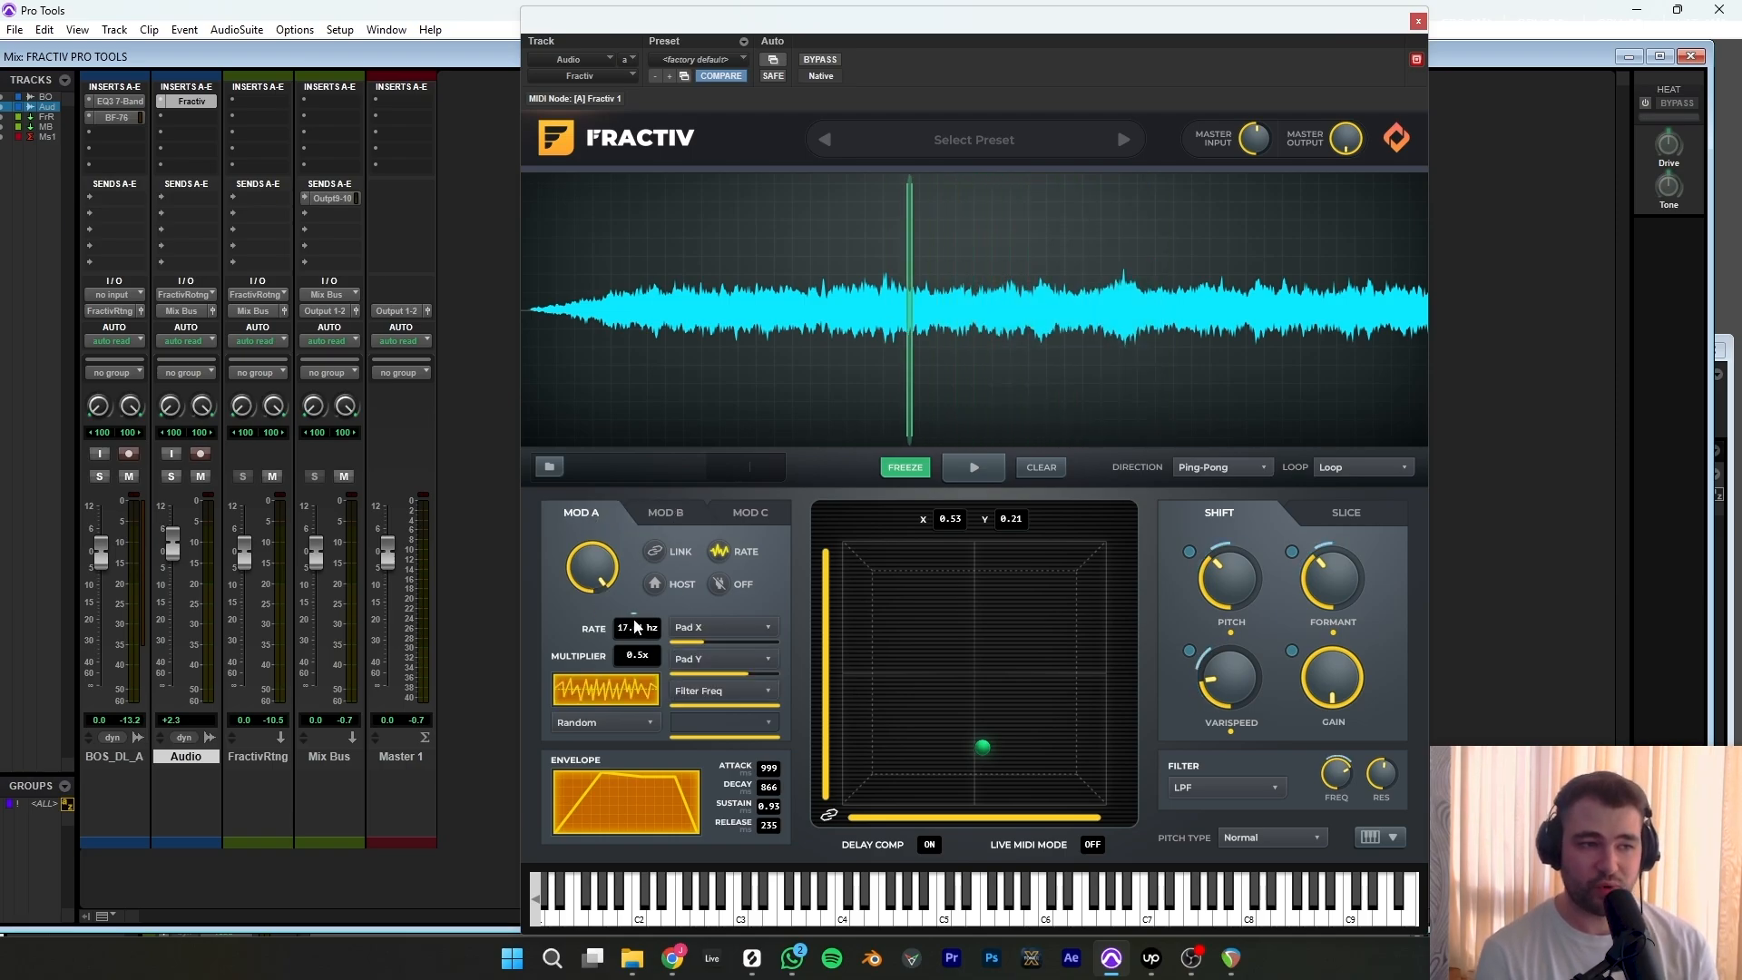
{"action": "left_click", "coordinate": [656, 513]}
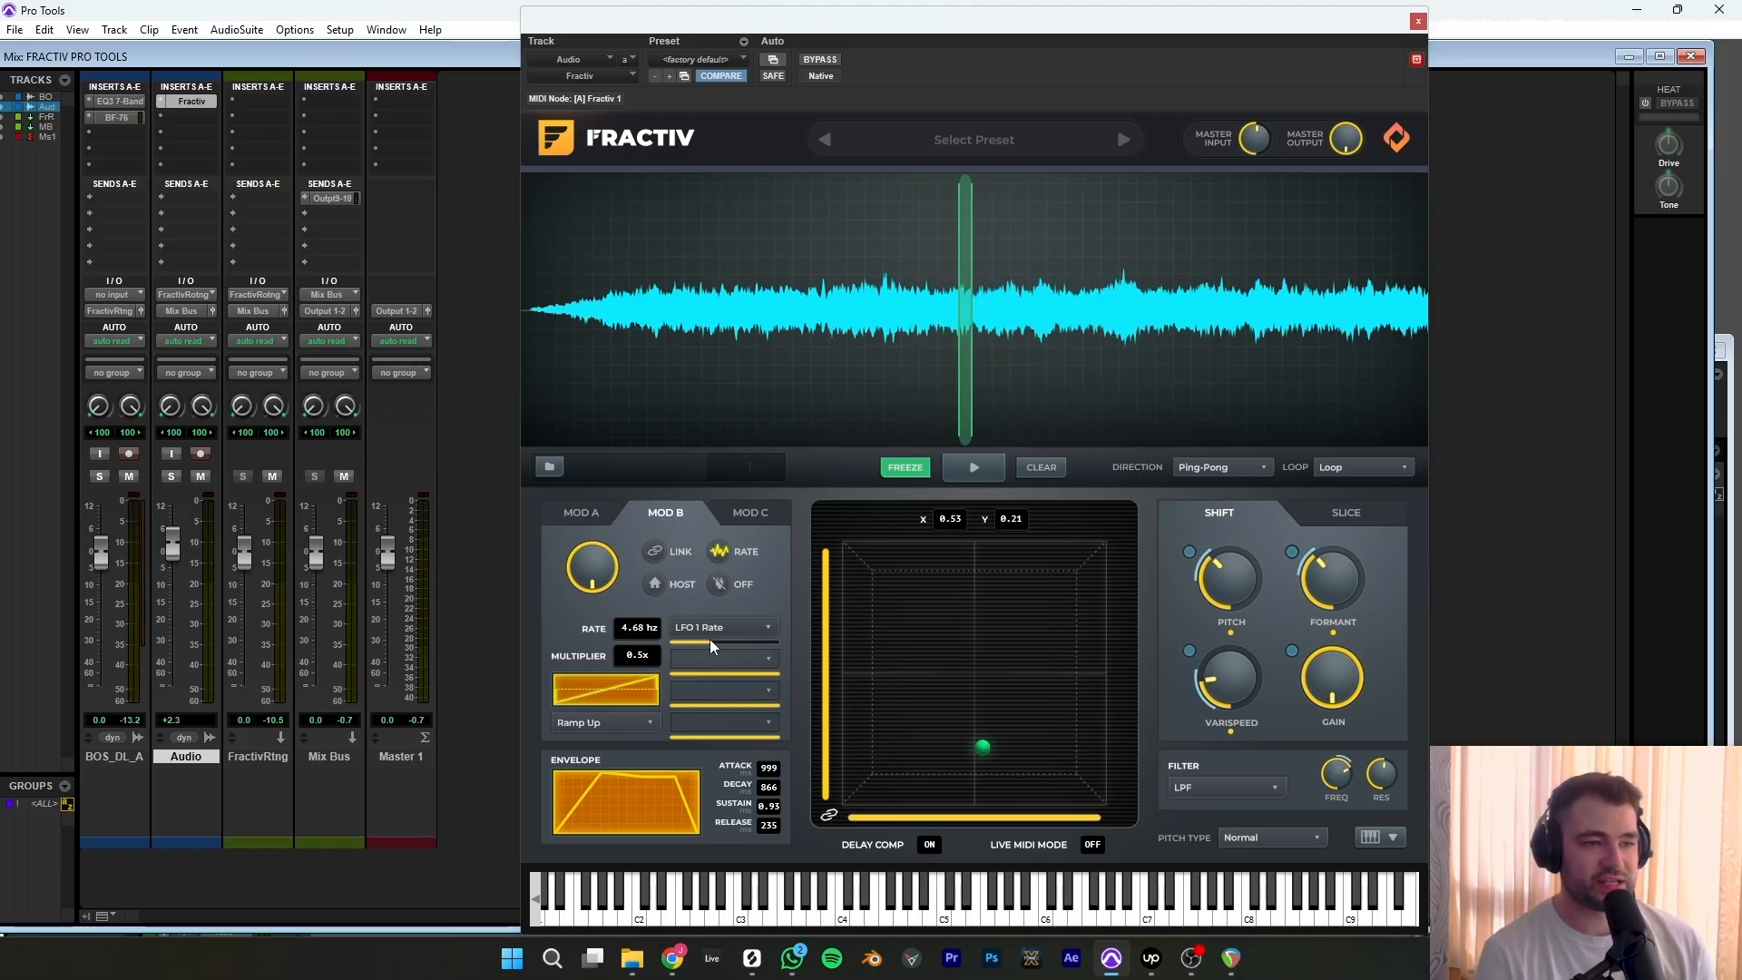
{"action": "left_click_drag", "start_coordinate": [710, 640], "coordinate": [716, 640]}
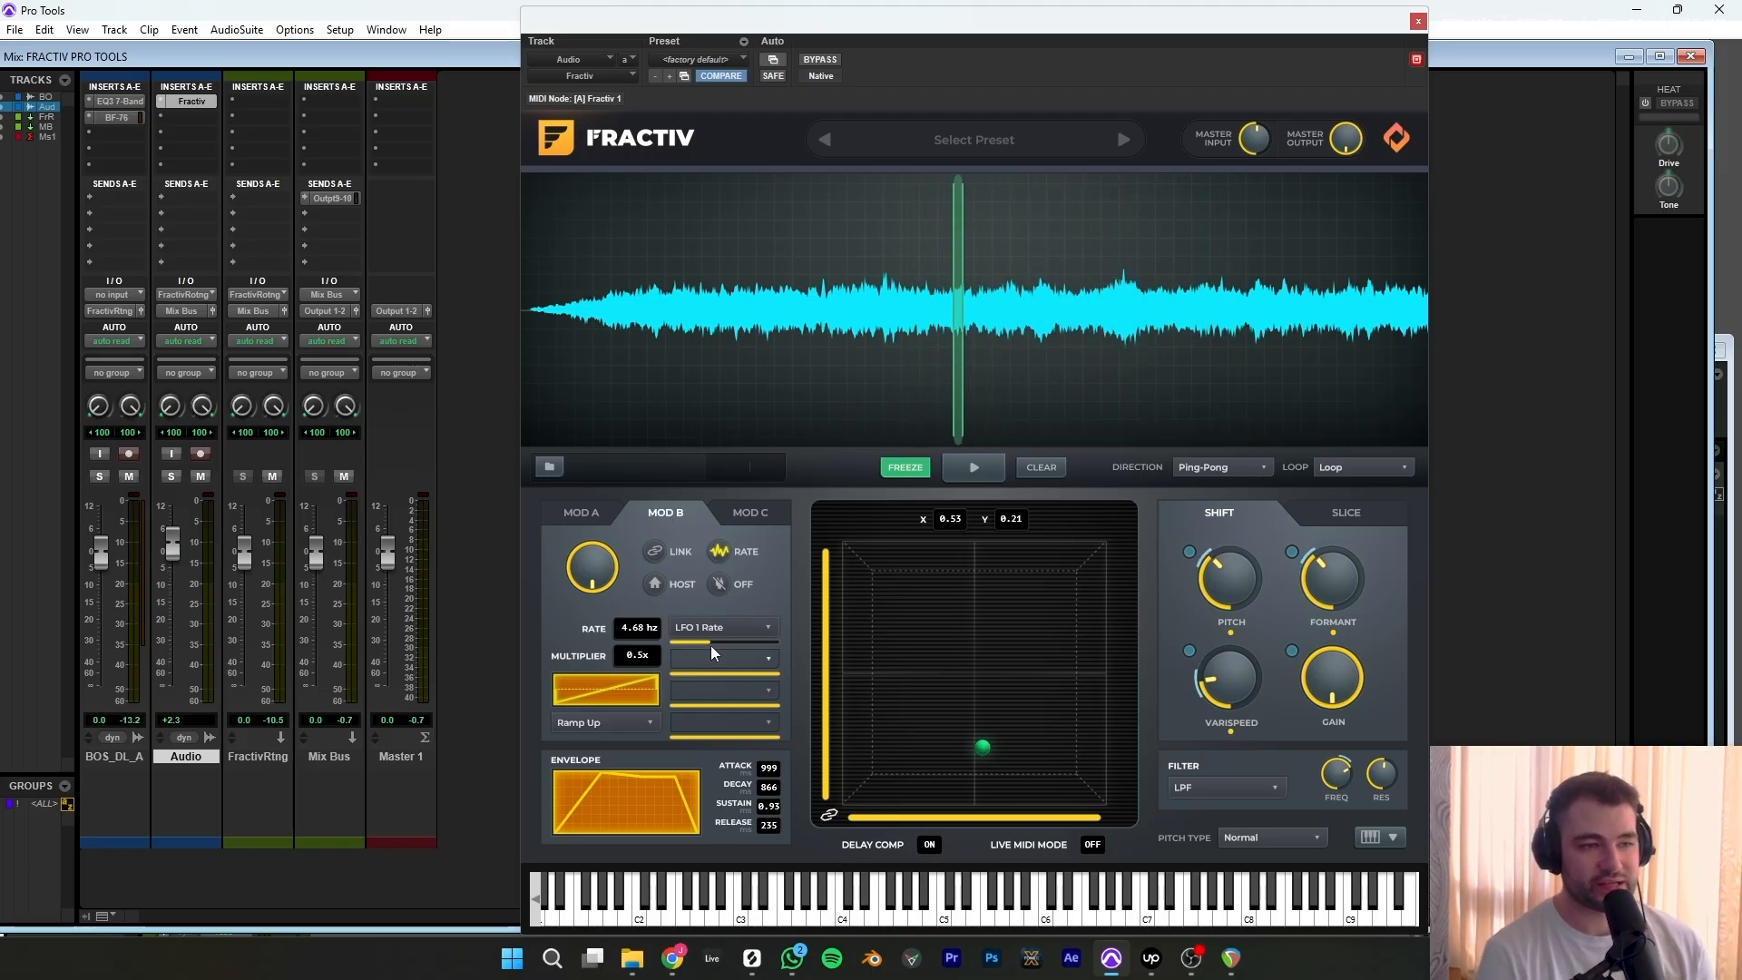
{"action": "left_click", "coordinate": [750, 512]}
{"action": "mouse_move", "coordinate": [585, 566]}
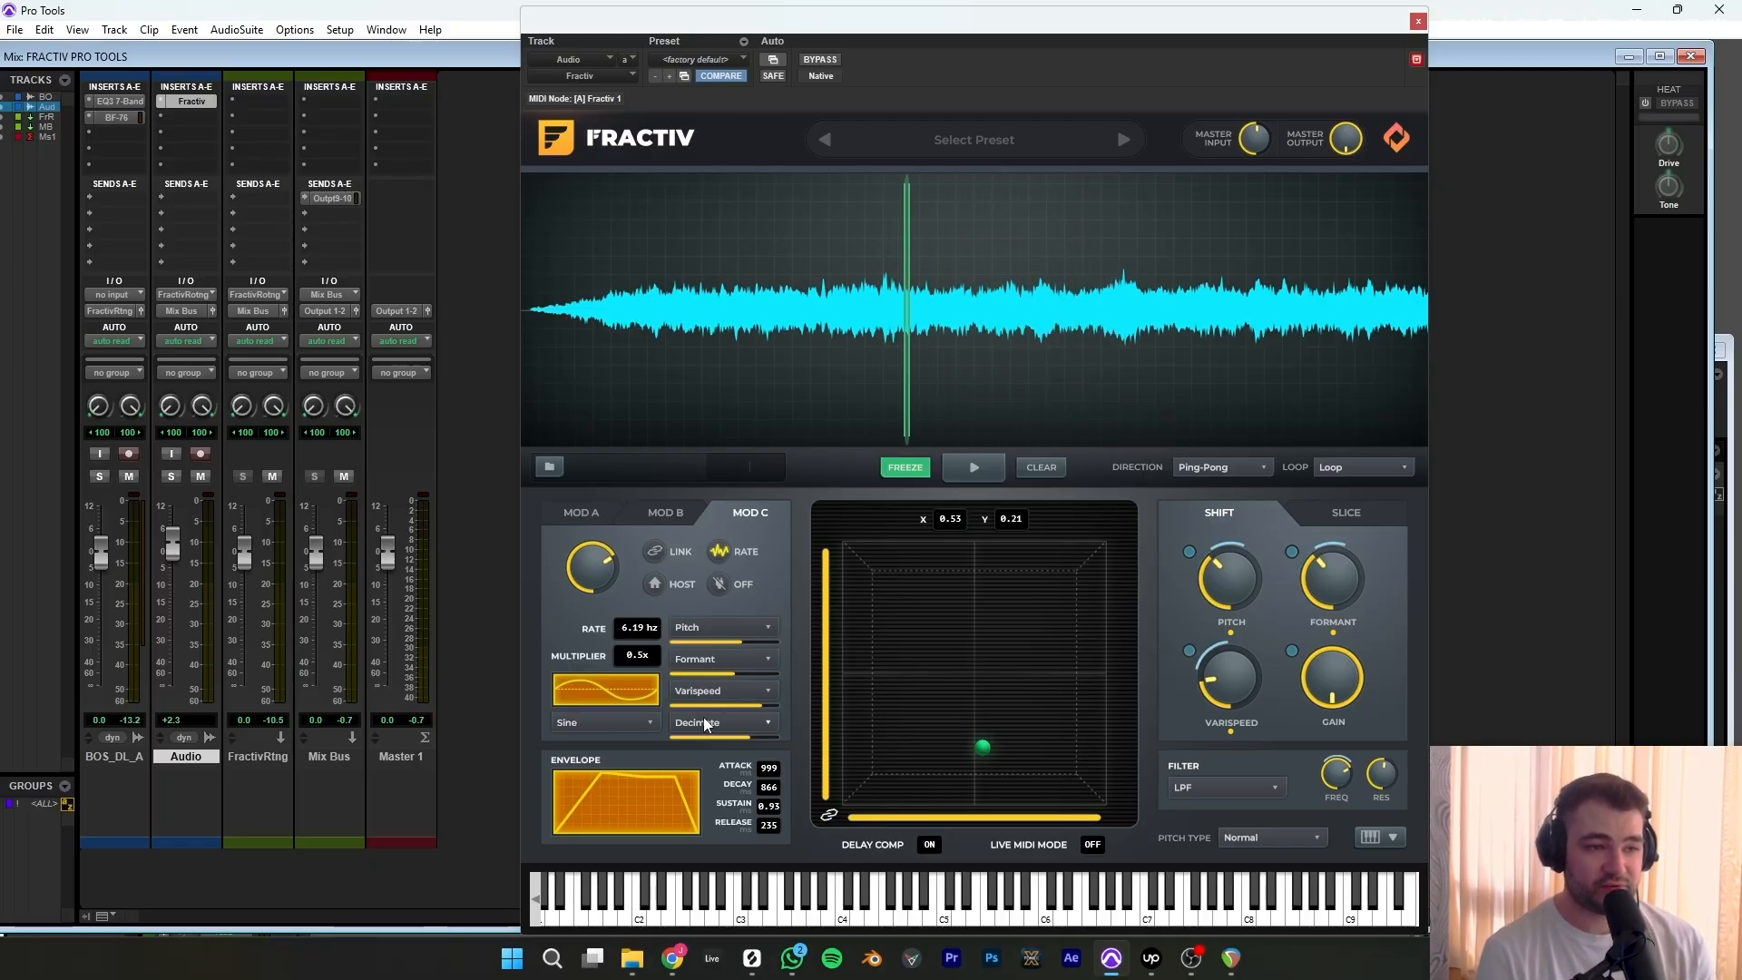
Inspect the Slice and Shift controls that Mod C modulates, including Decimate, Pitch, Formant and Varispeed.
{"action": "left_click", "coordinate": [1348, 511]}
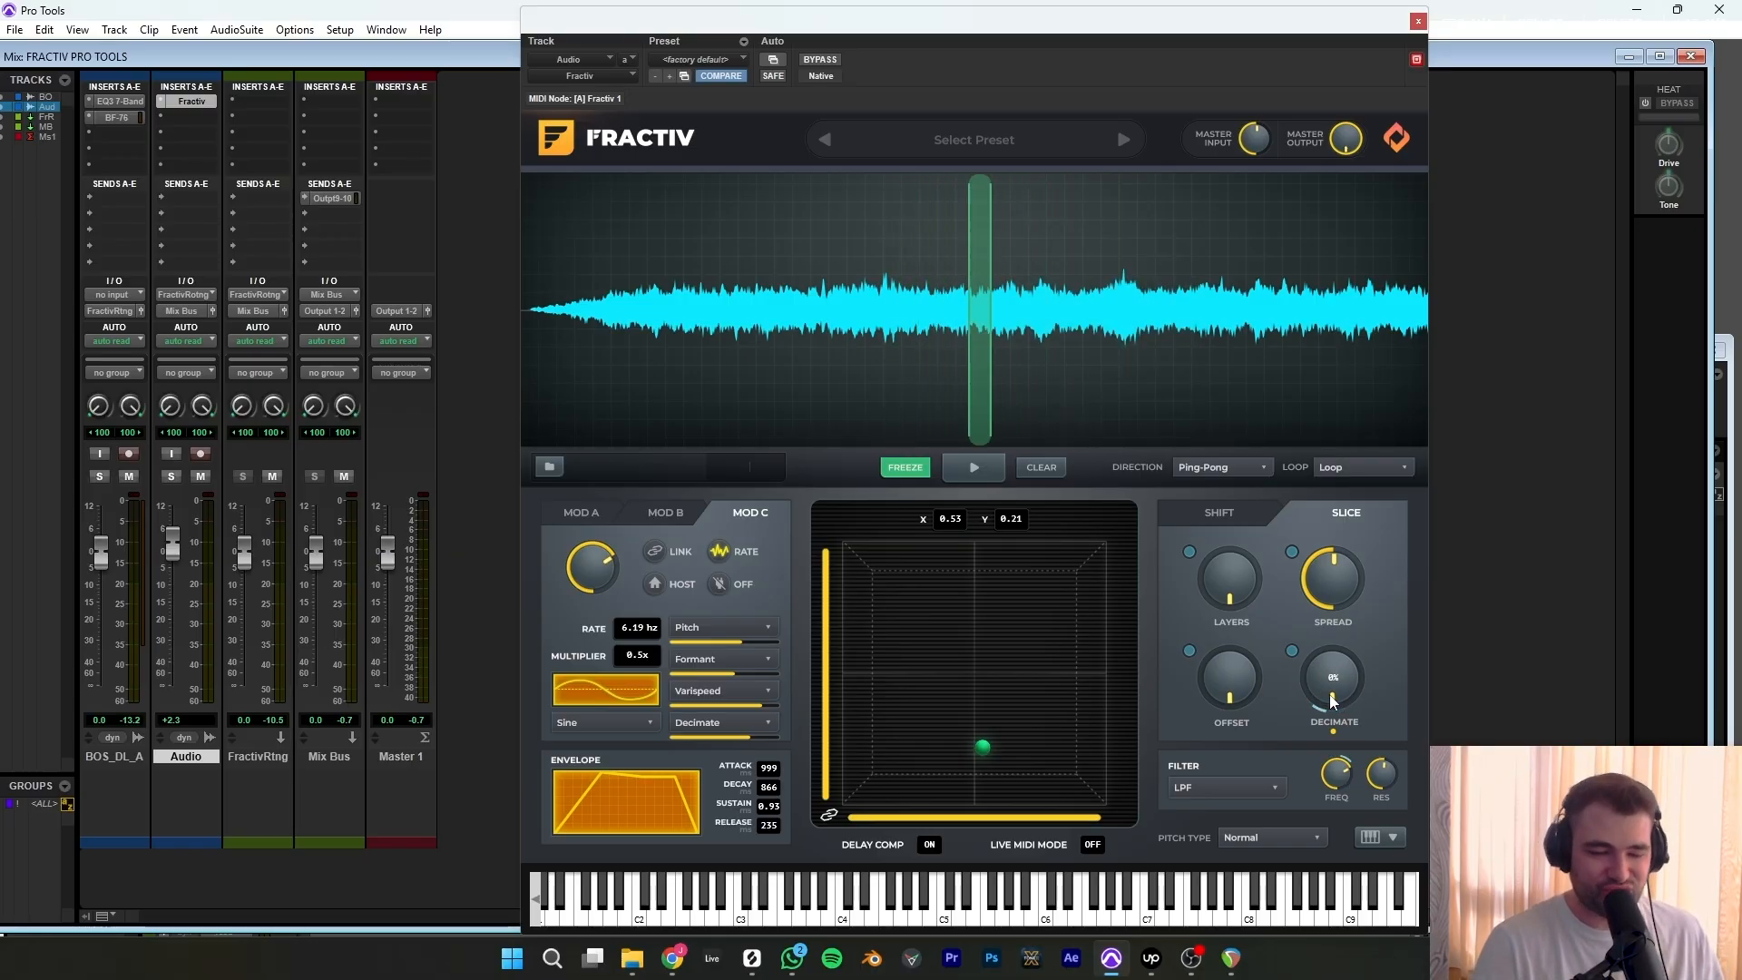
{"action": "left_click", "coordinate": [1219, 512]}
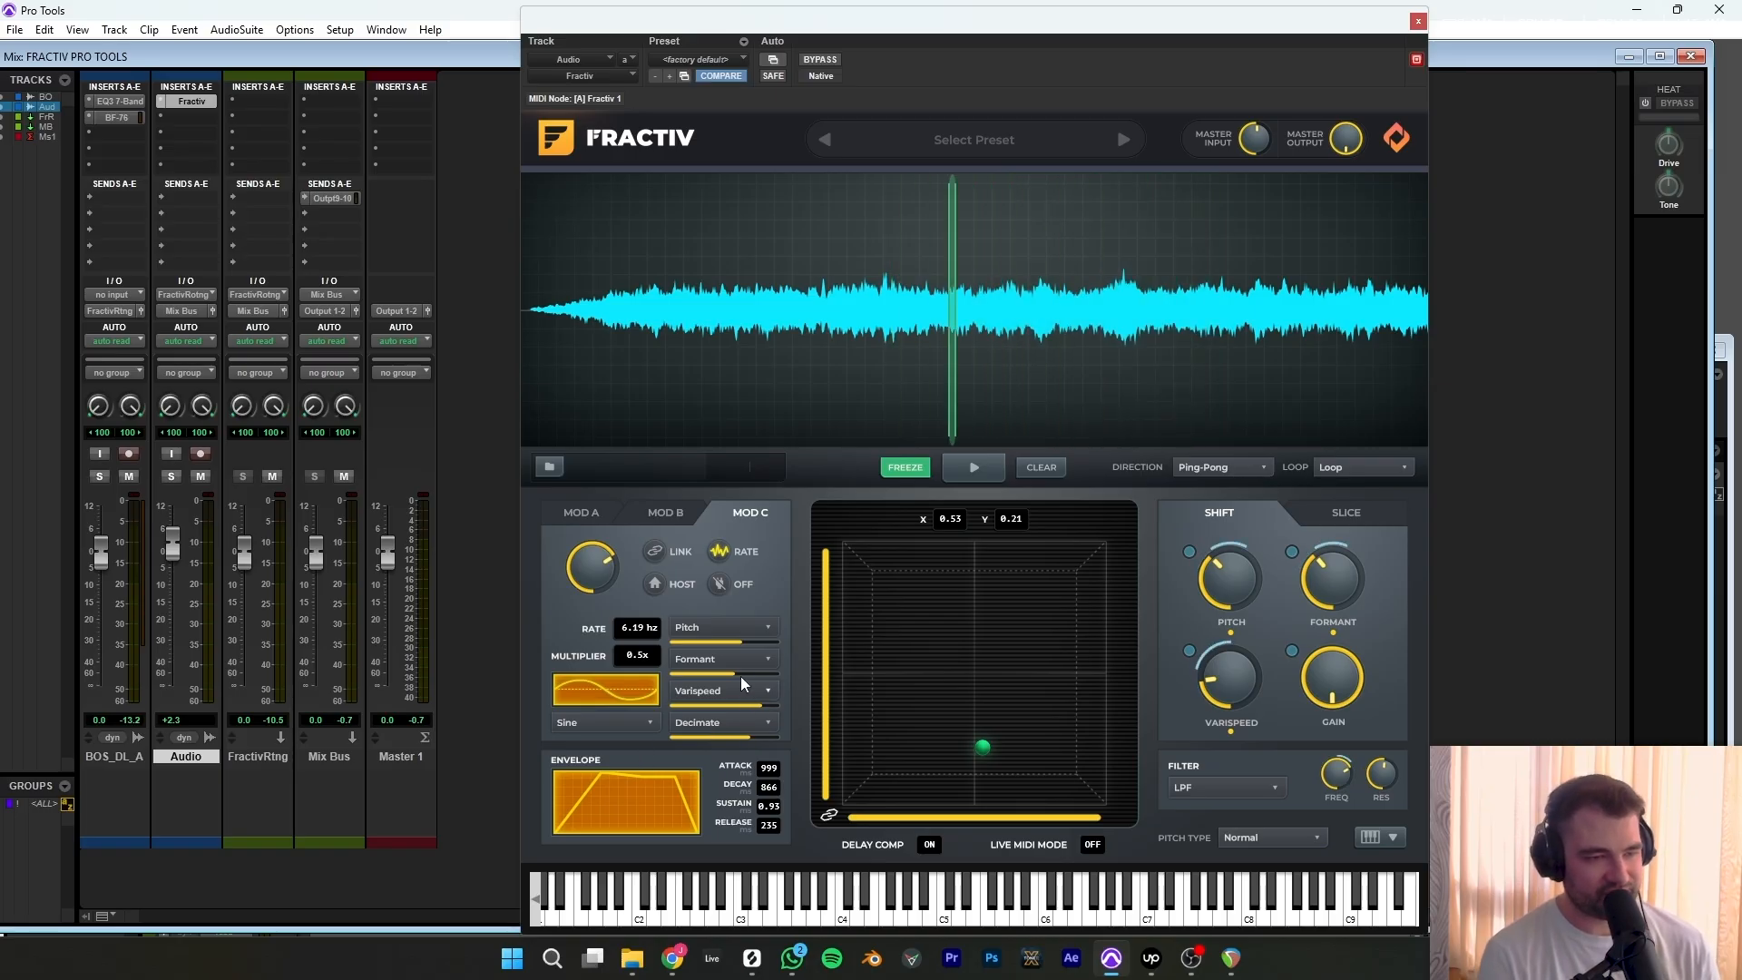
{"action": "mouse_move", "coordinate": [1325, 586]}
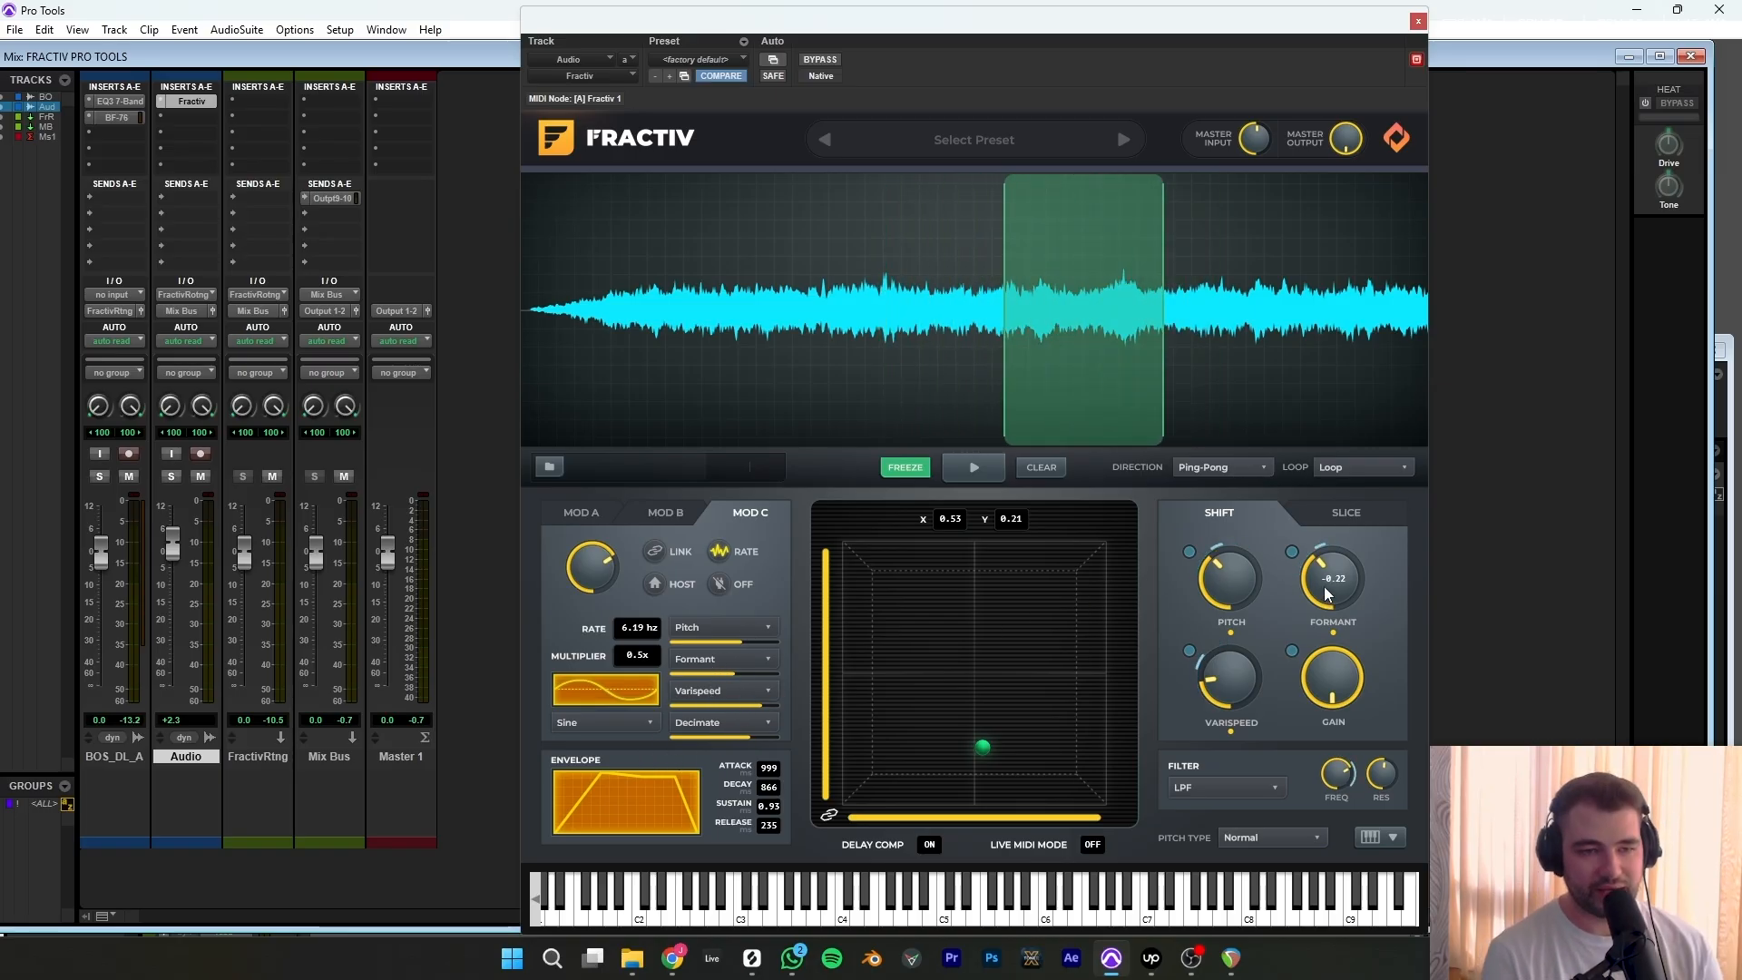
{"action": "mouse_move", "coordinate": [1229, 651]}
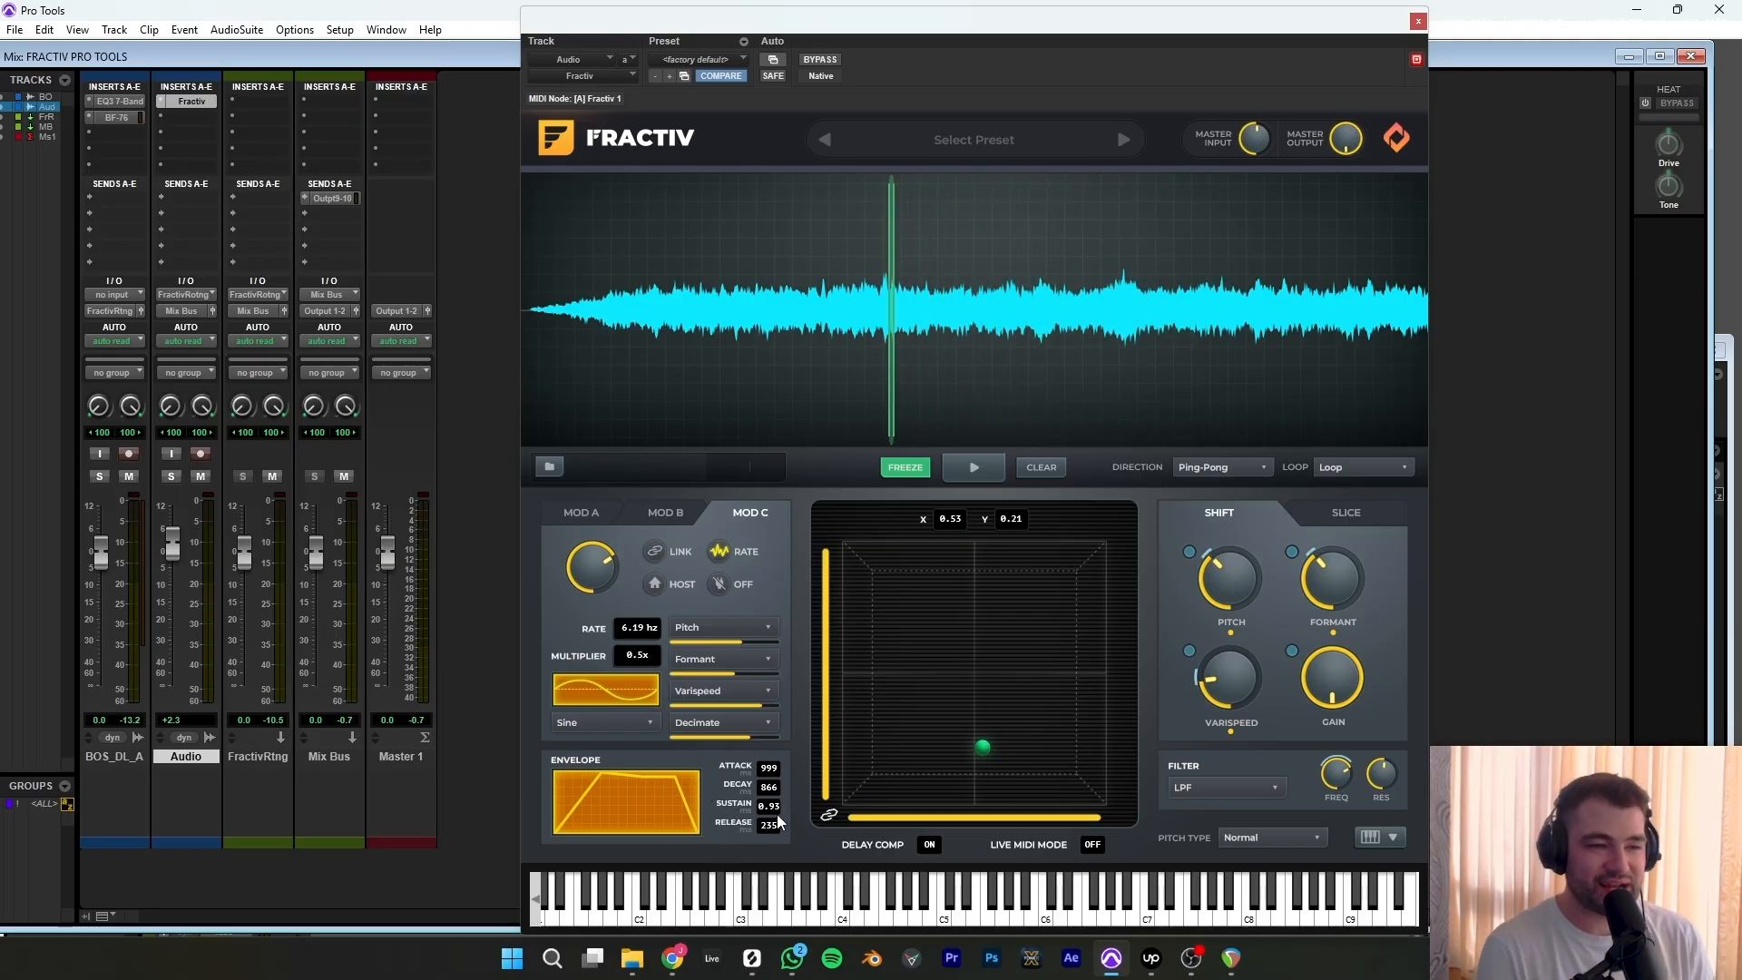
Select Ping-Pong as Fractiv's playback direction and close the plugin window.
{"action": "left_click", "coordinate": [1200, 465]}
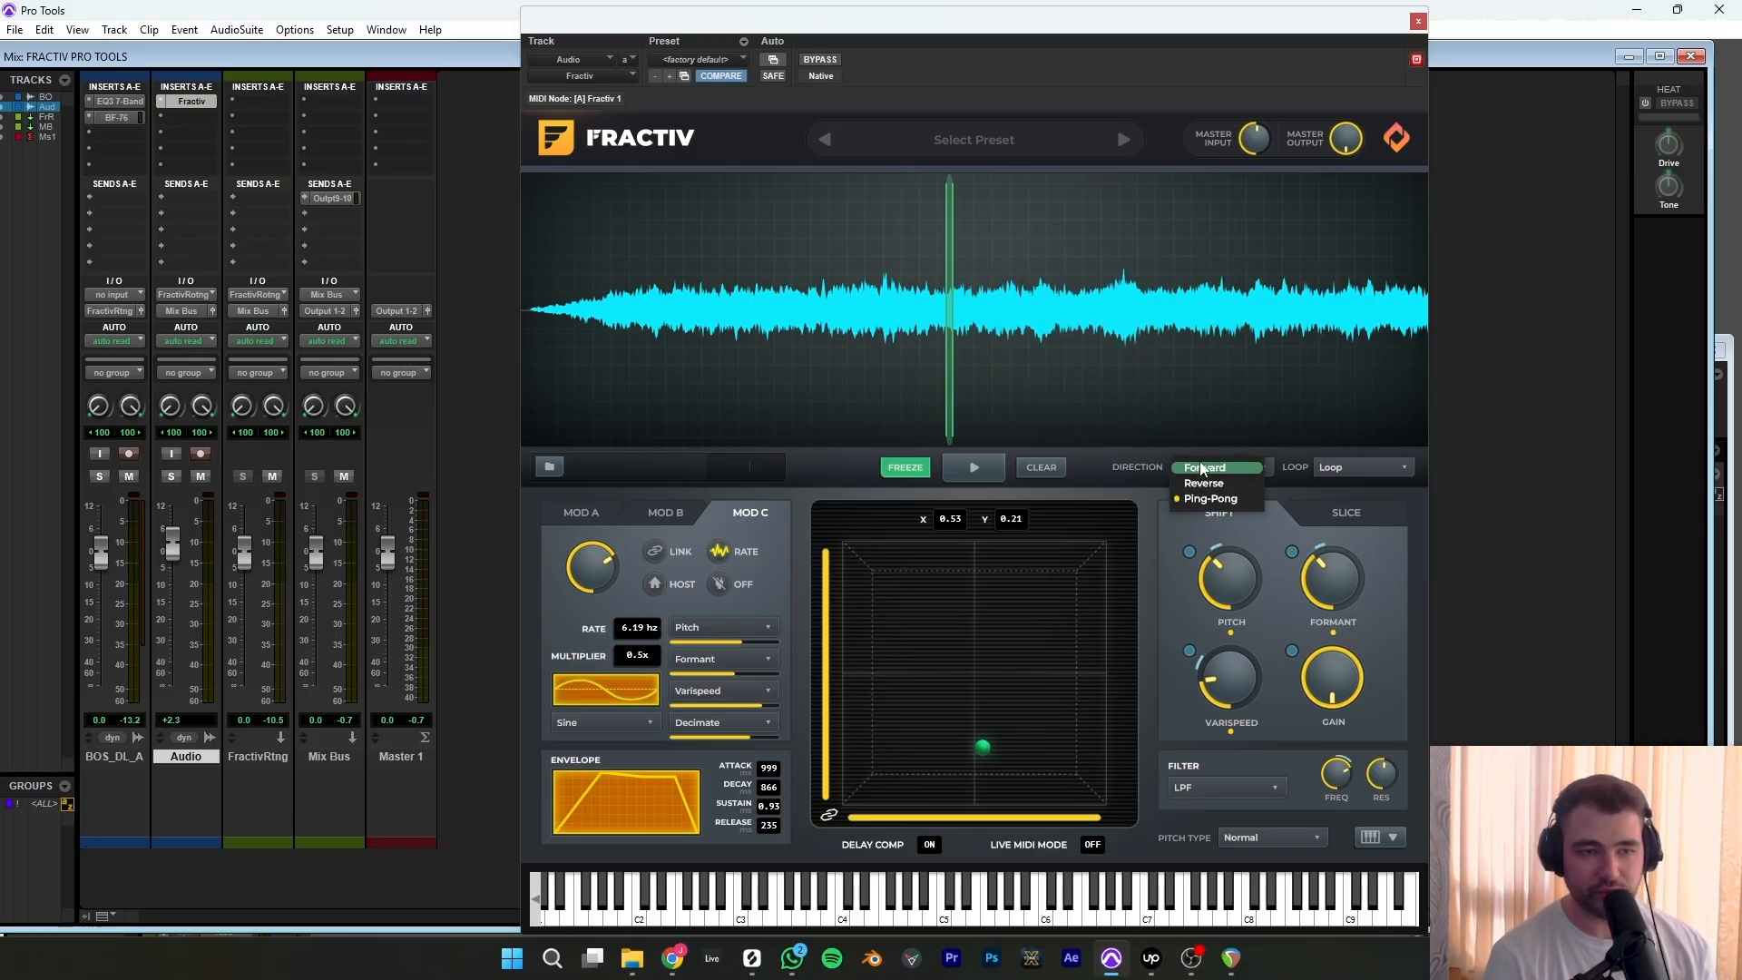
{"action": "left_click", "coordinate": [1210, 499]}
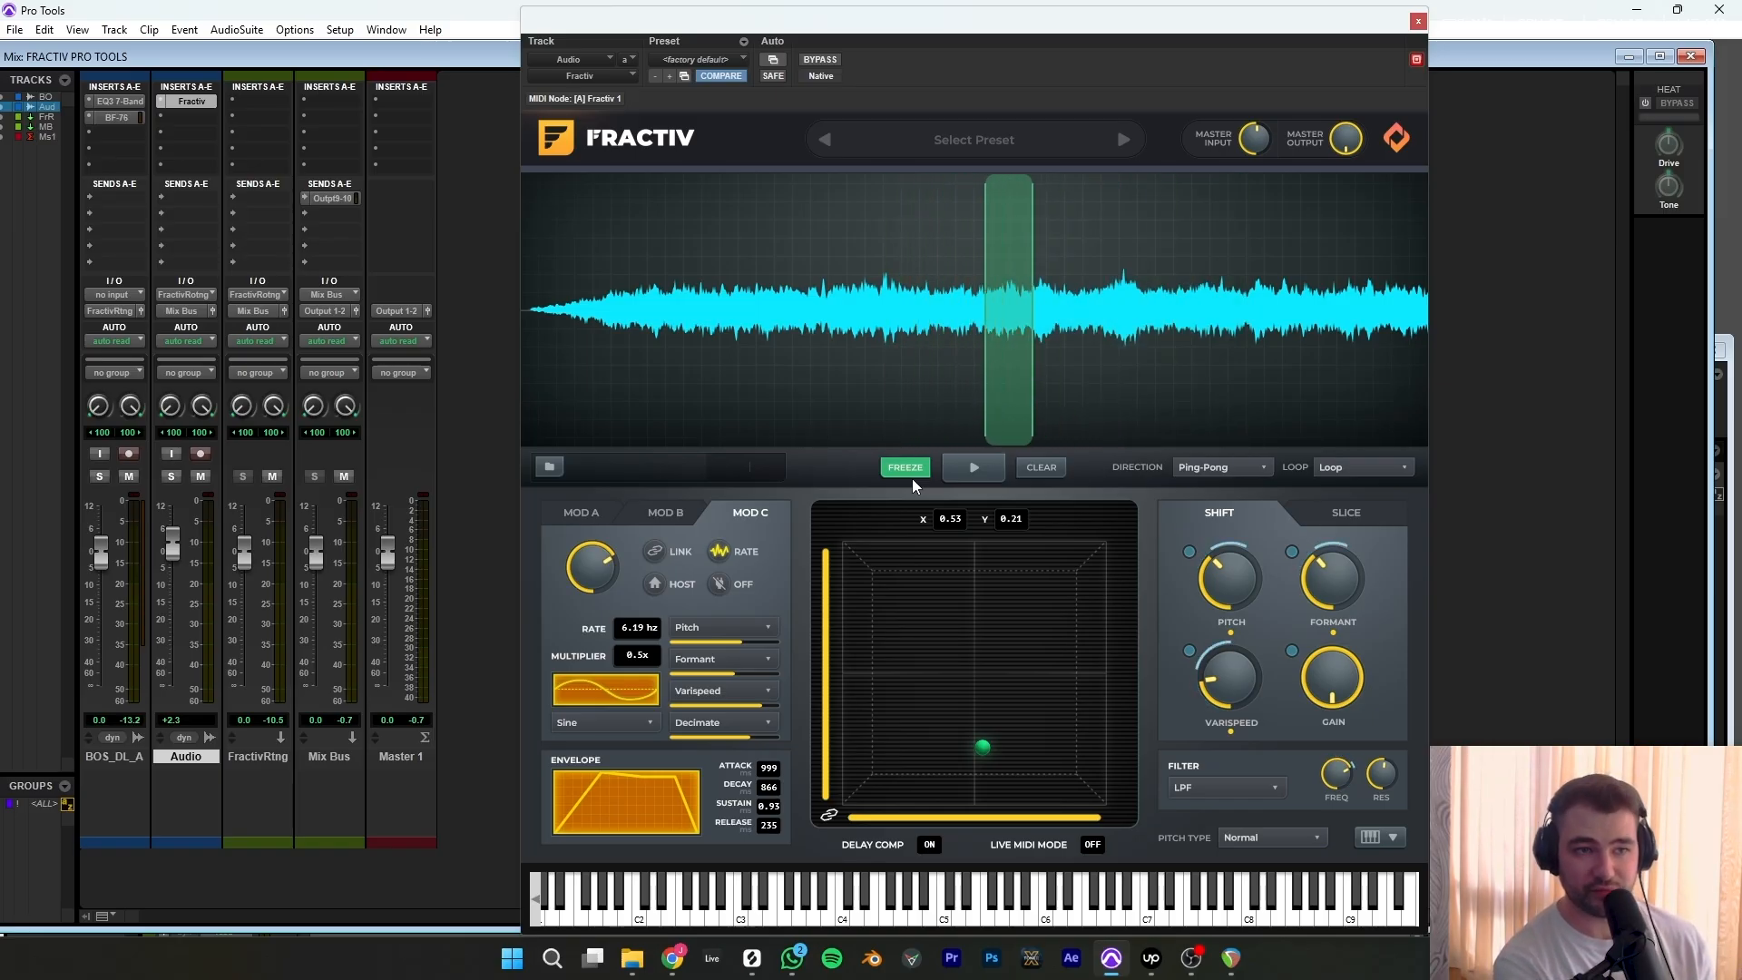
{"action": "left_click", "coordinate": [1419, 21]}
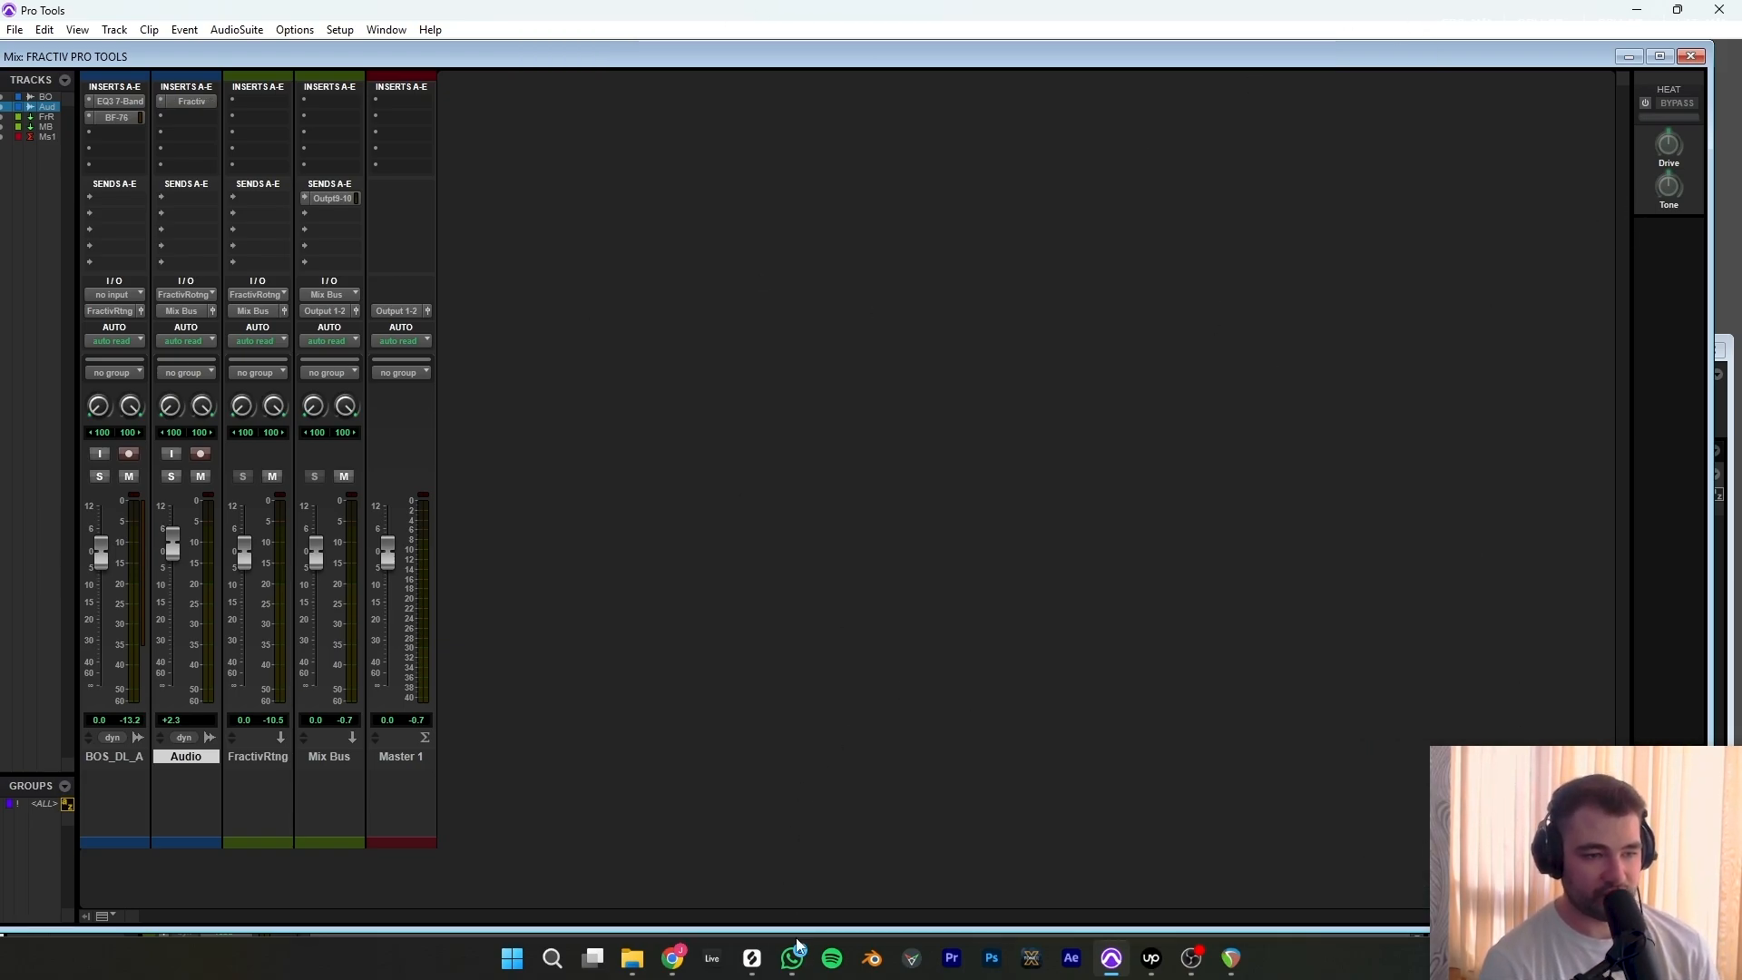
Show the Edit window and delete the choral atmosphere track together with its active clip.
{"action": "key", "text": "ctrl+equal"}
{"action": "right_click", "coordinate": [208, 620]}
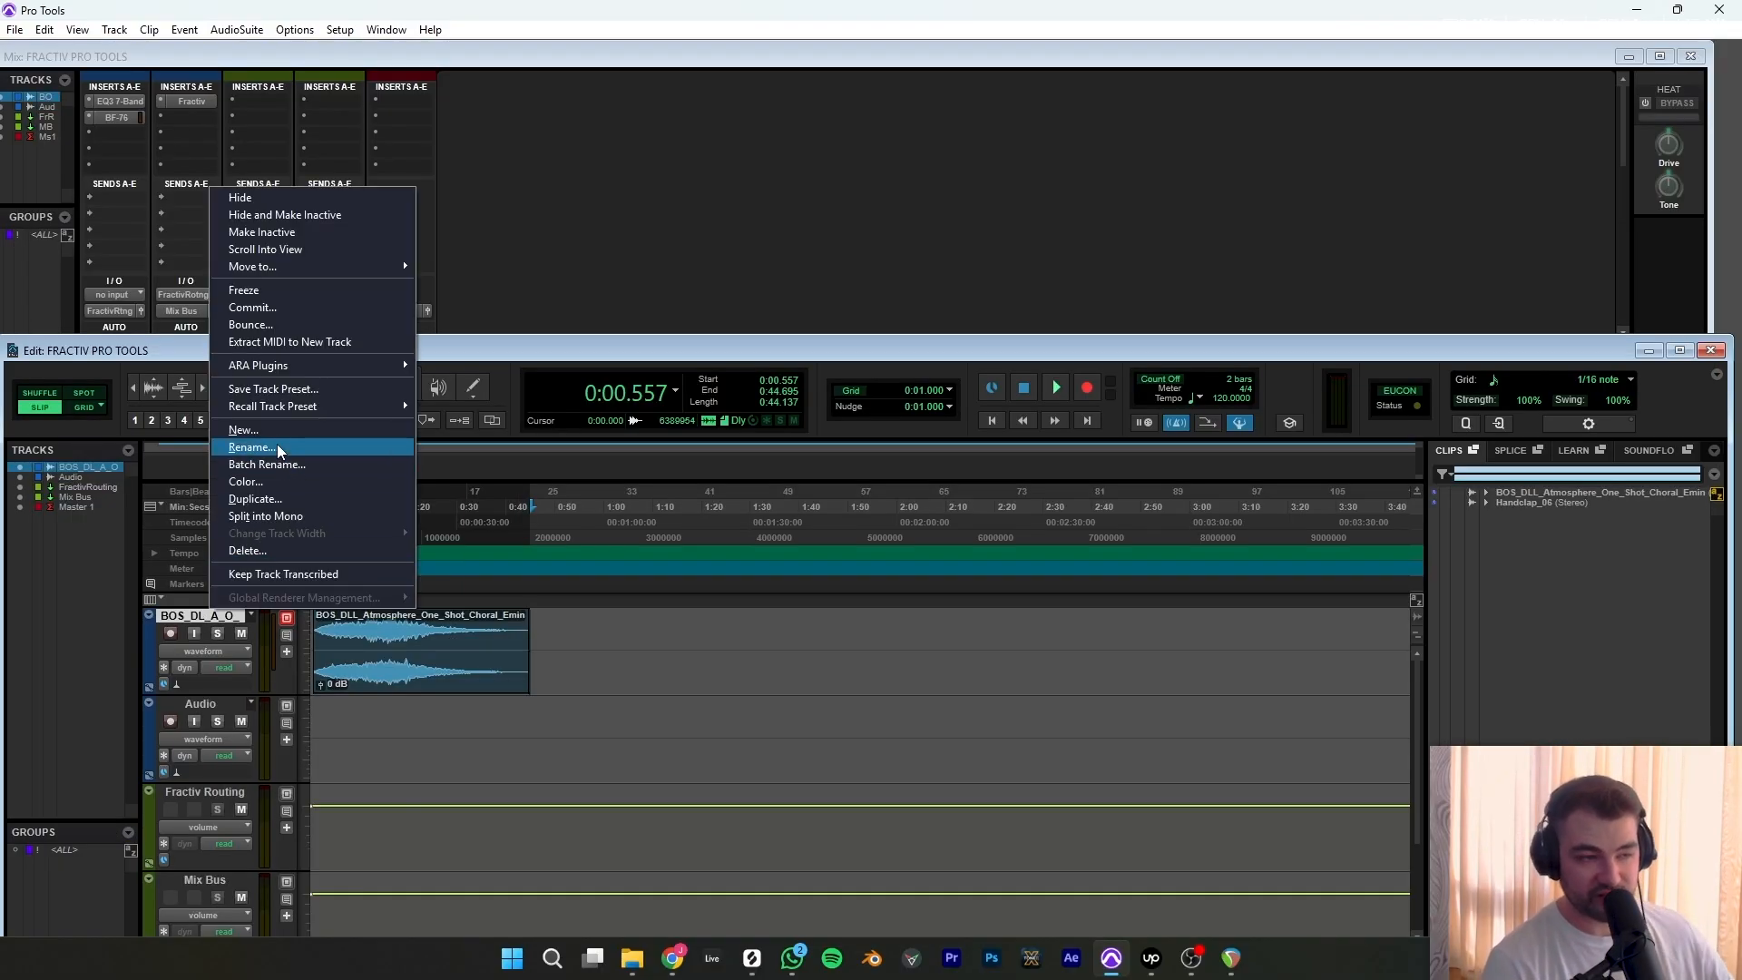
{"action": "left_click", "coordinate": [265, 551]}
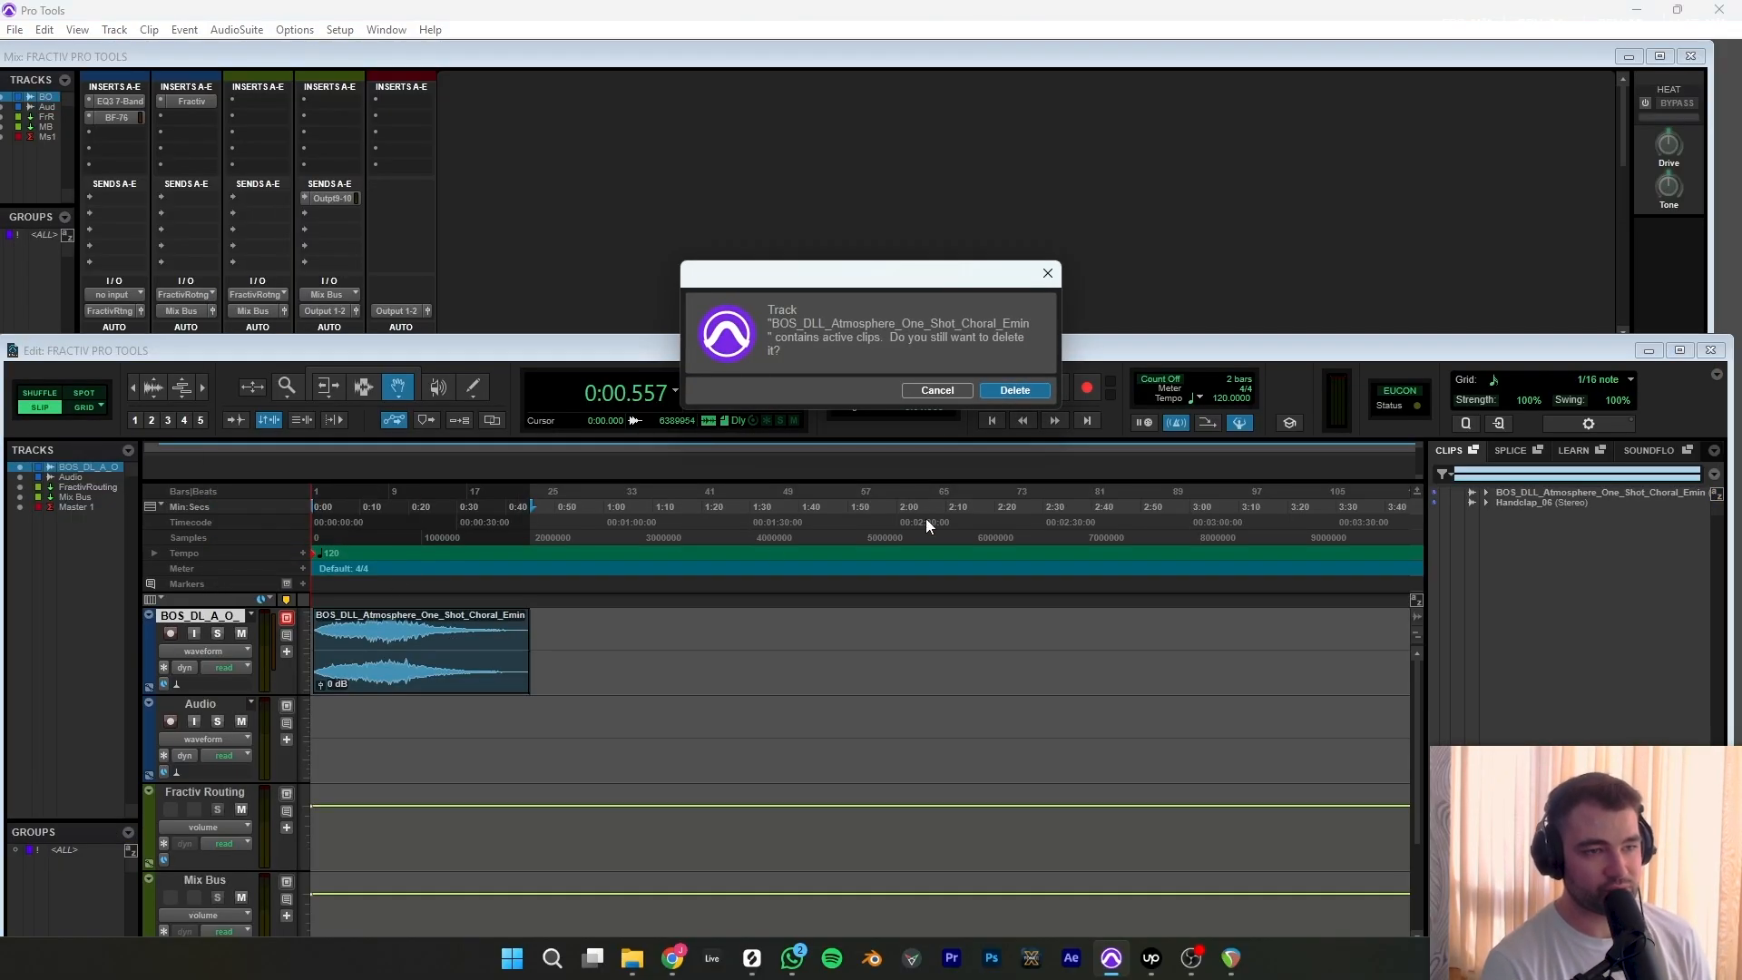
{"action": "left_click", "coordinate": [1013, 390]}
Rename the Audio track as Fractiv and return to the Mix window.
{"action": "double_click", "coordinate": [202, 617]}
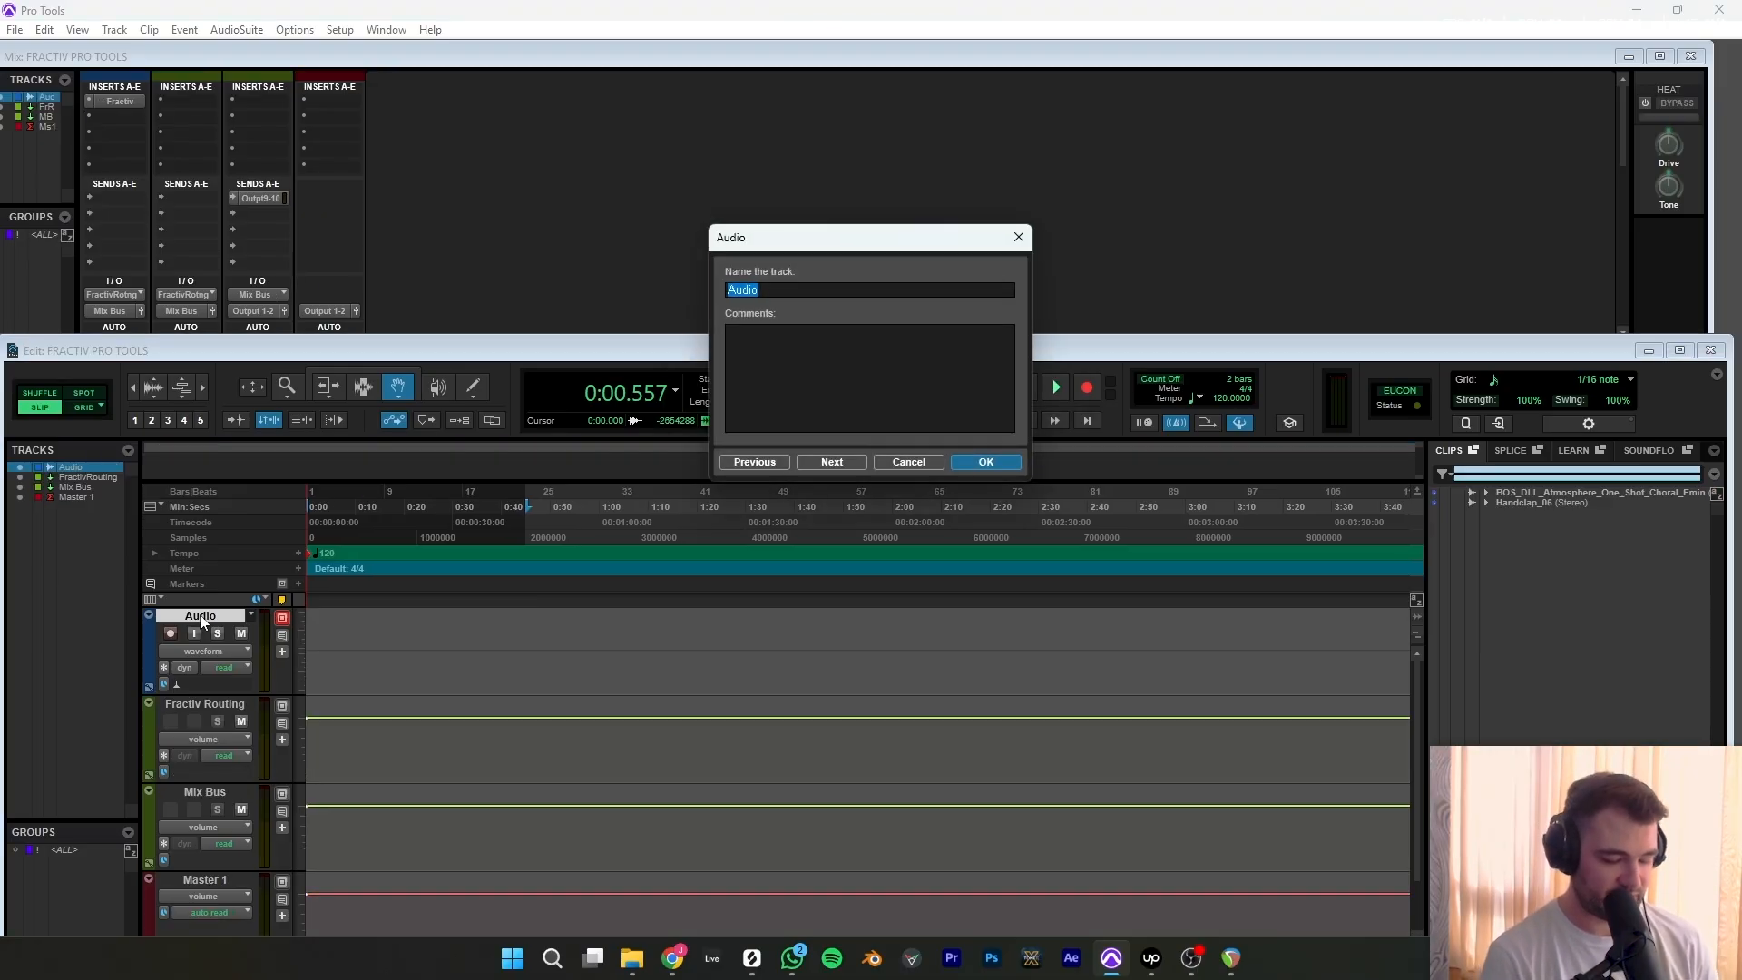
{"action": "type", "text": "Fractiv"}
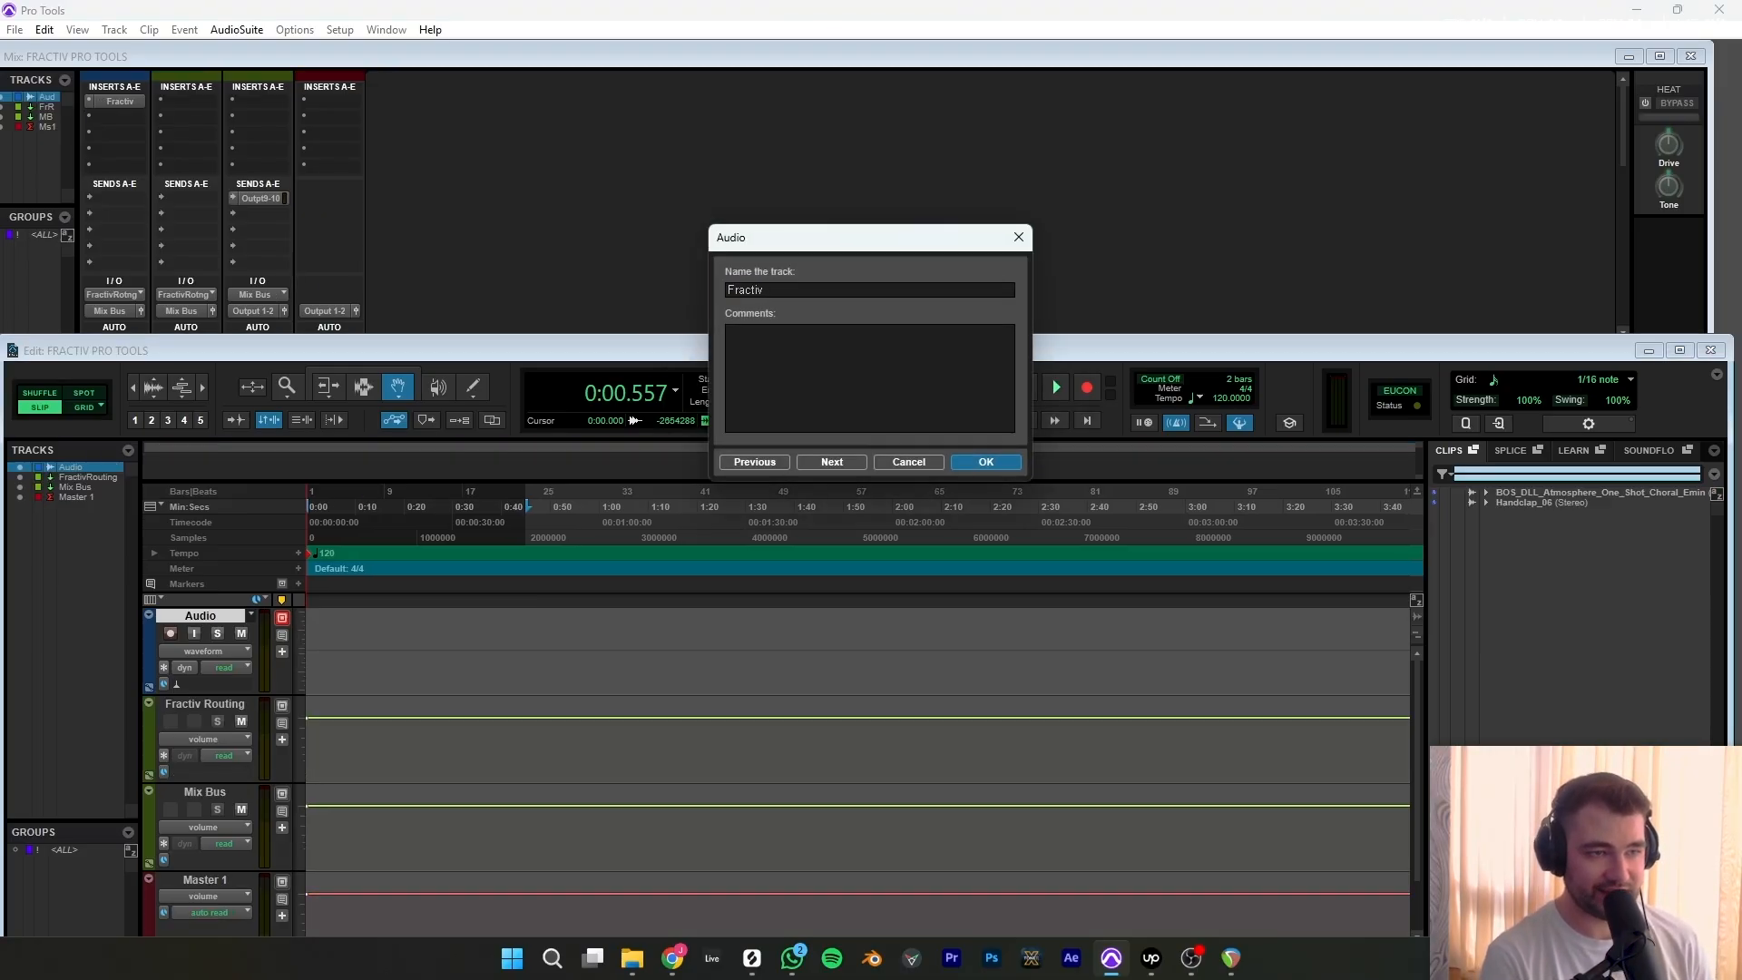
{"action": "key", "text": "Return"}
{"action": "key", "text": "ctrl+="}
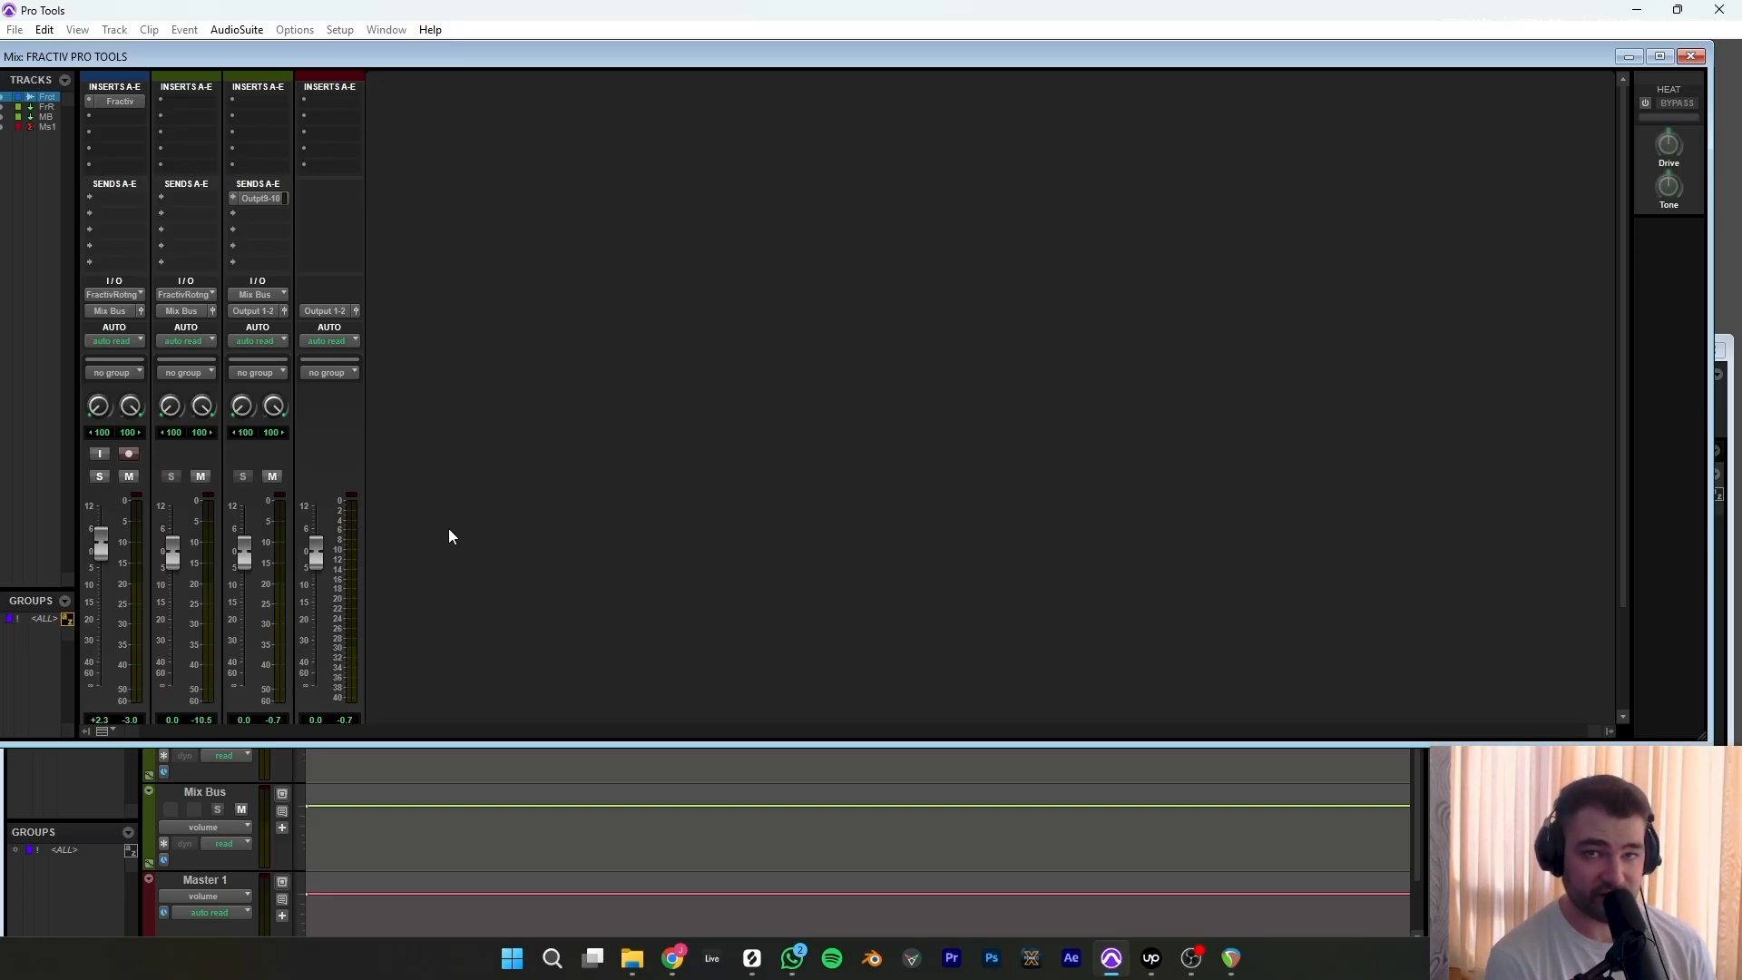
{"action": "scroll", "coordinate": [449, 530], "scroll_direction": "down", "scroll_amount": 3}
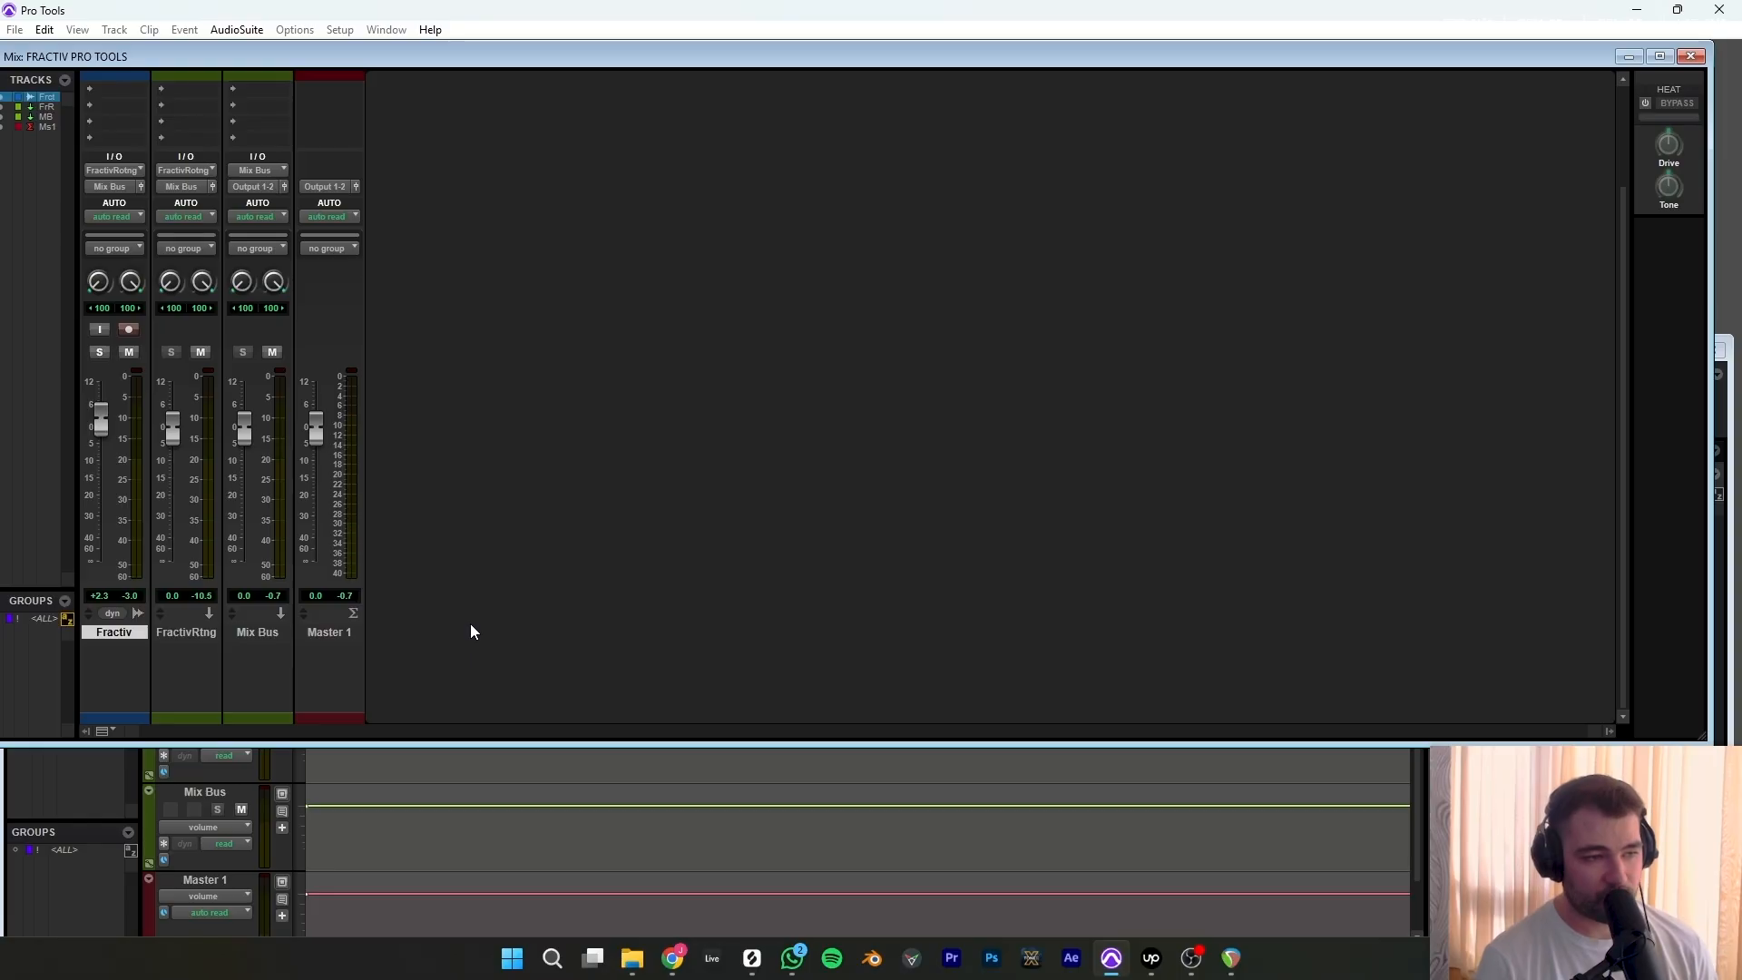
Create a new stereo audio track named Fractiv Output.
{"action": "key", "text": "ctrl+shift+n"}
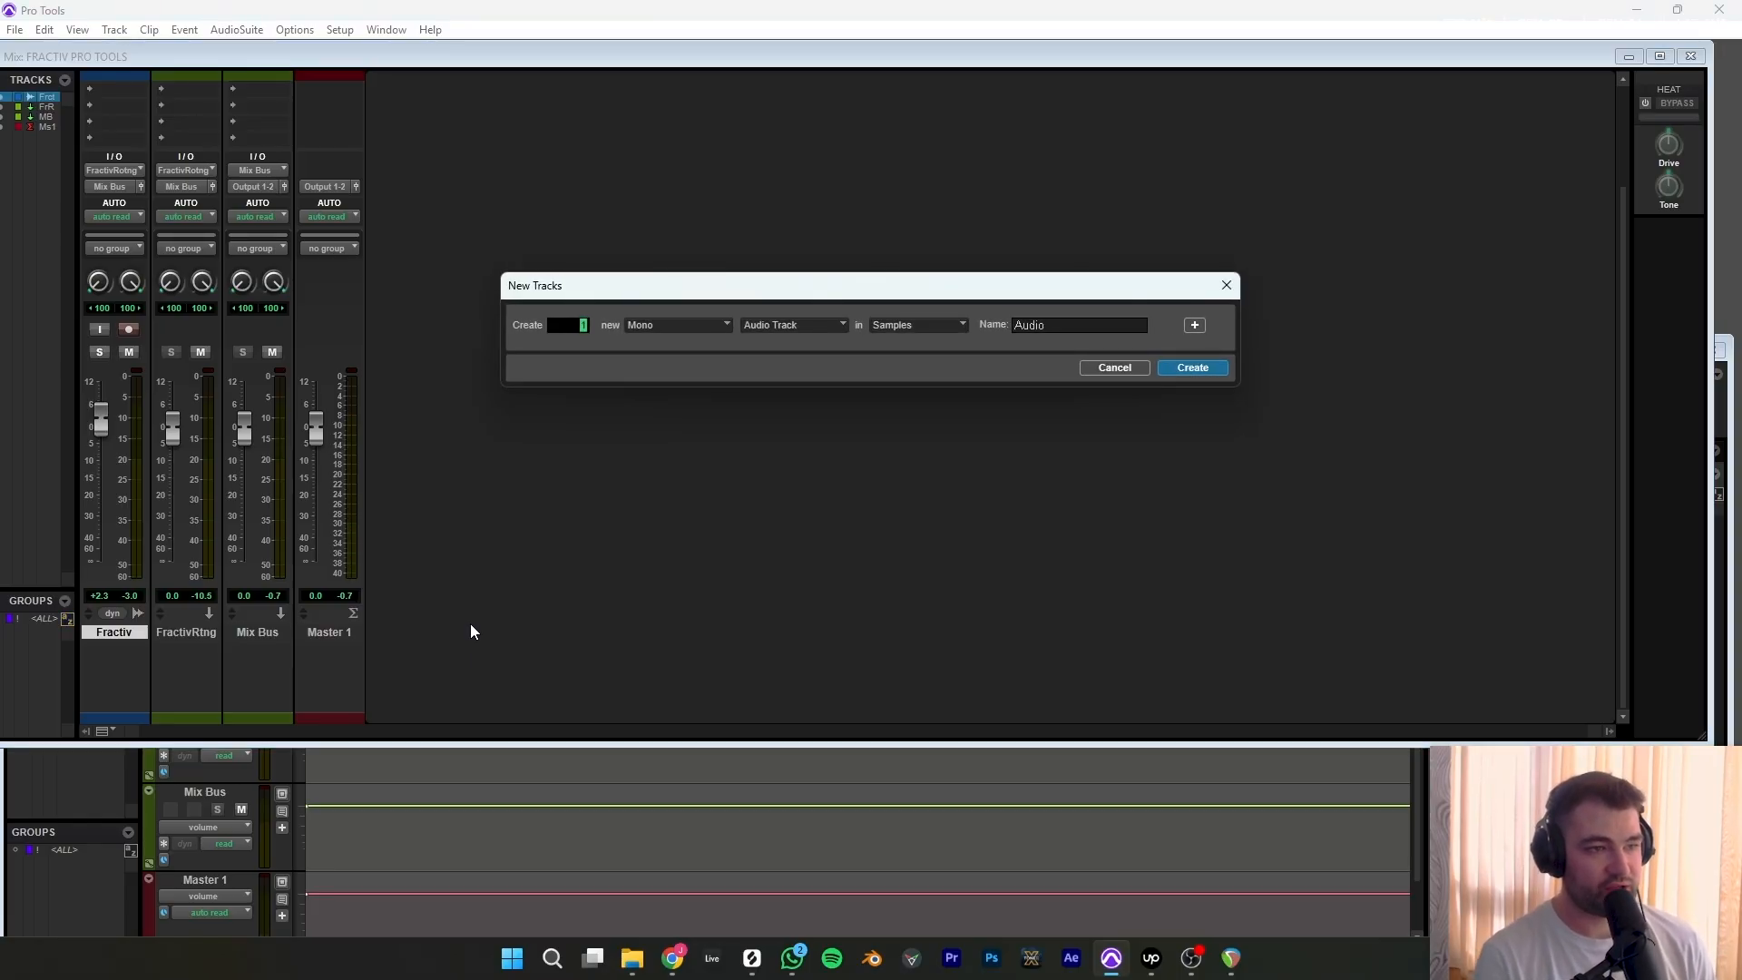
{"action": "left_click", "coordinate": [711, 332]}
{"action": "left_click", "coordinate": [701, 354]}
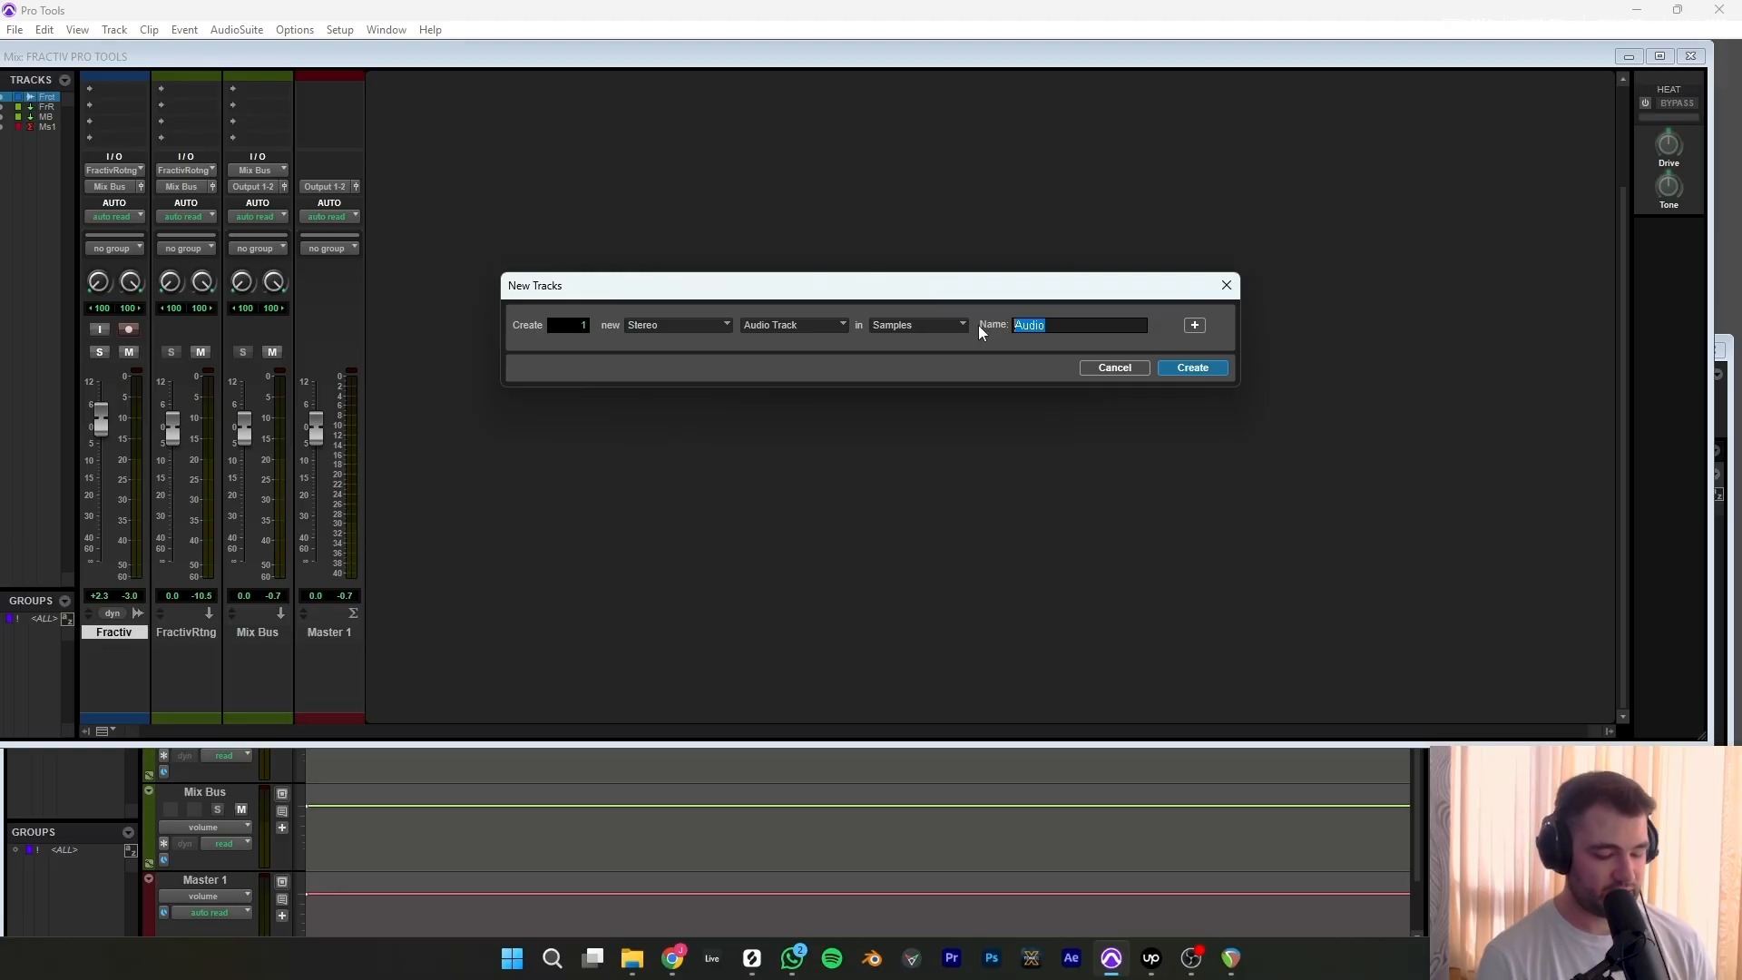
{"action": "type", "text": "Fractiv O"}
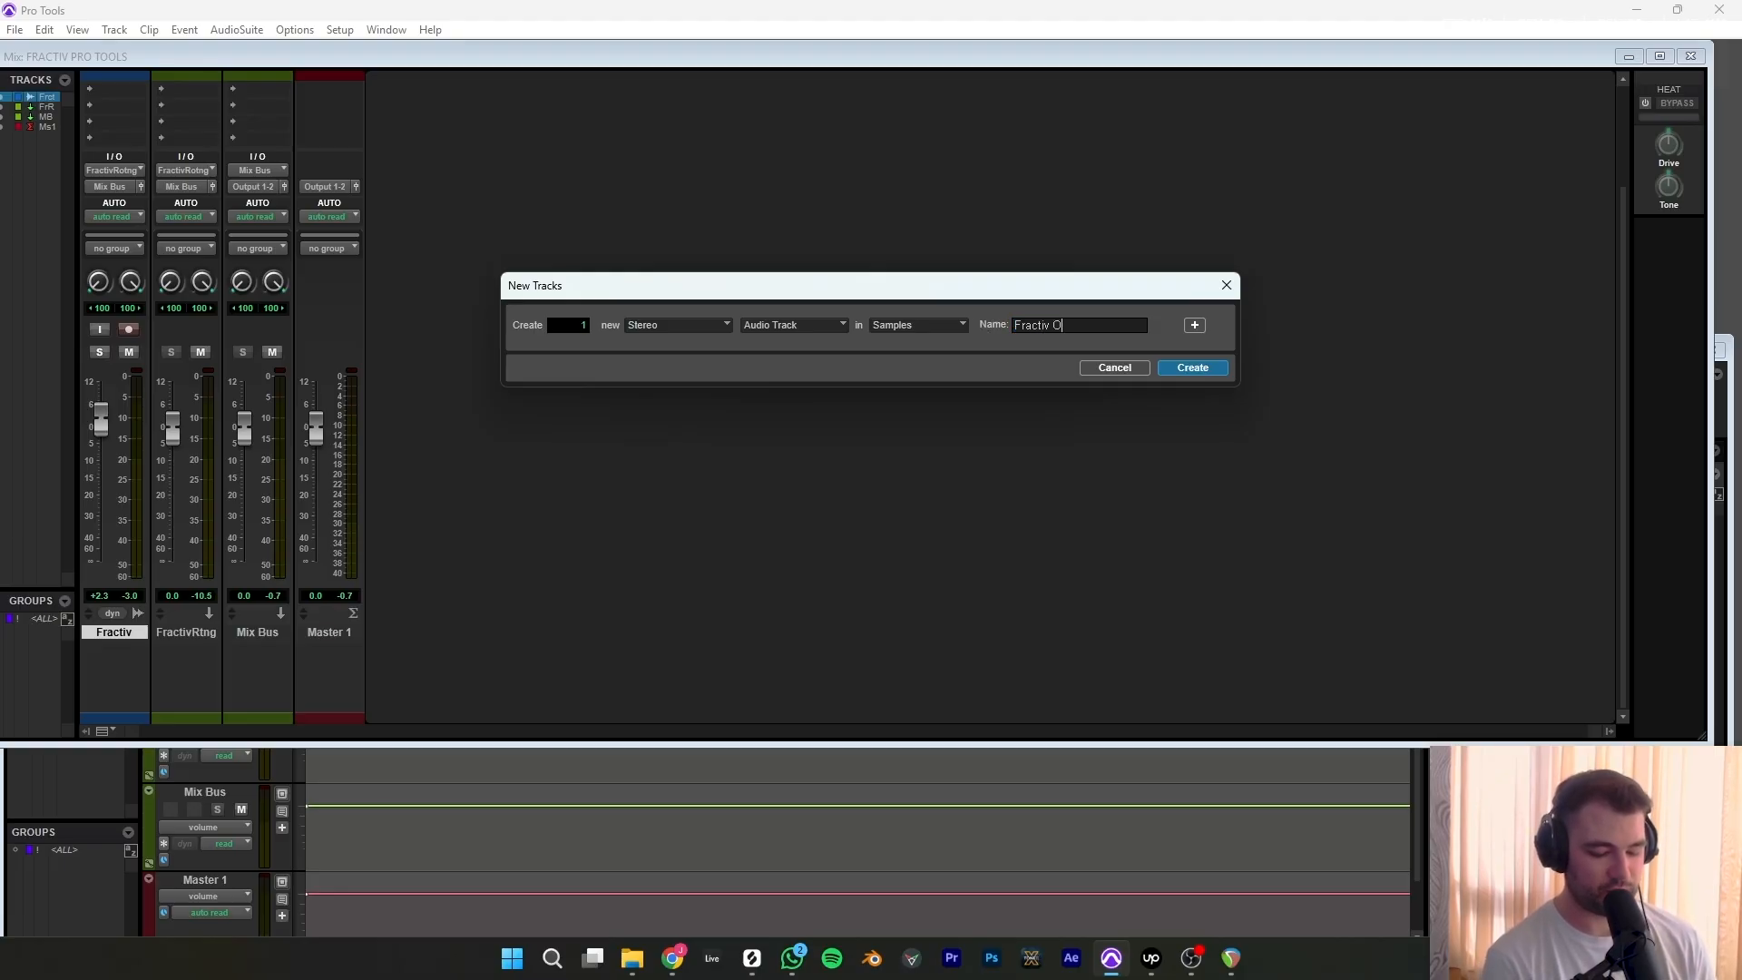
{"action": "type", "text": "utput"}
{"action": "left_click", "coordinate": [1205, 363]}
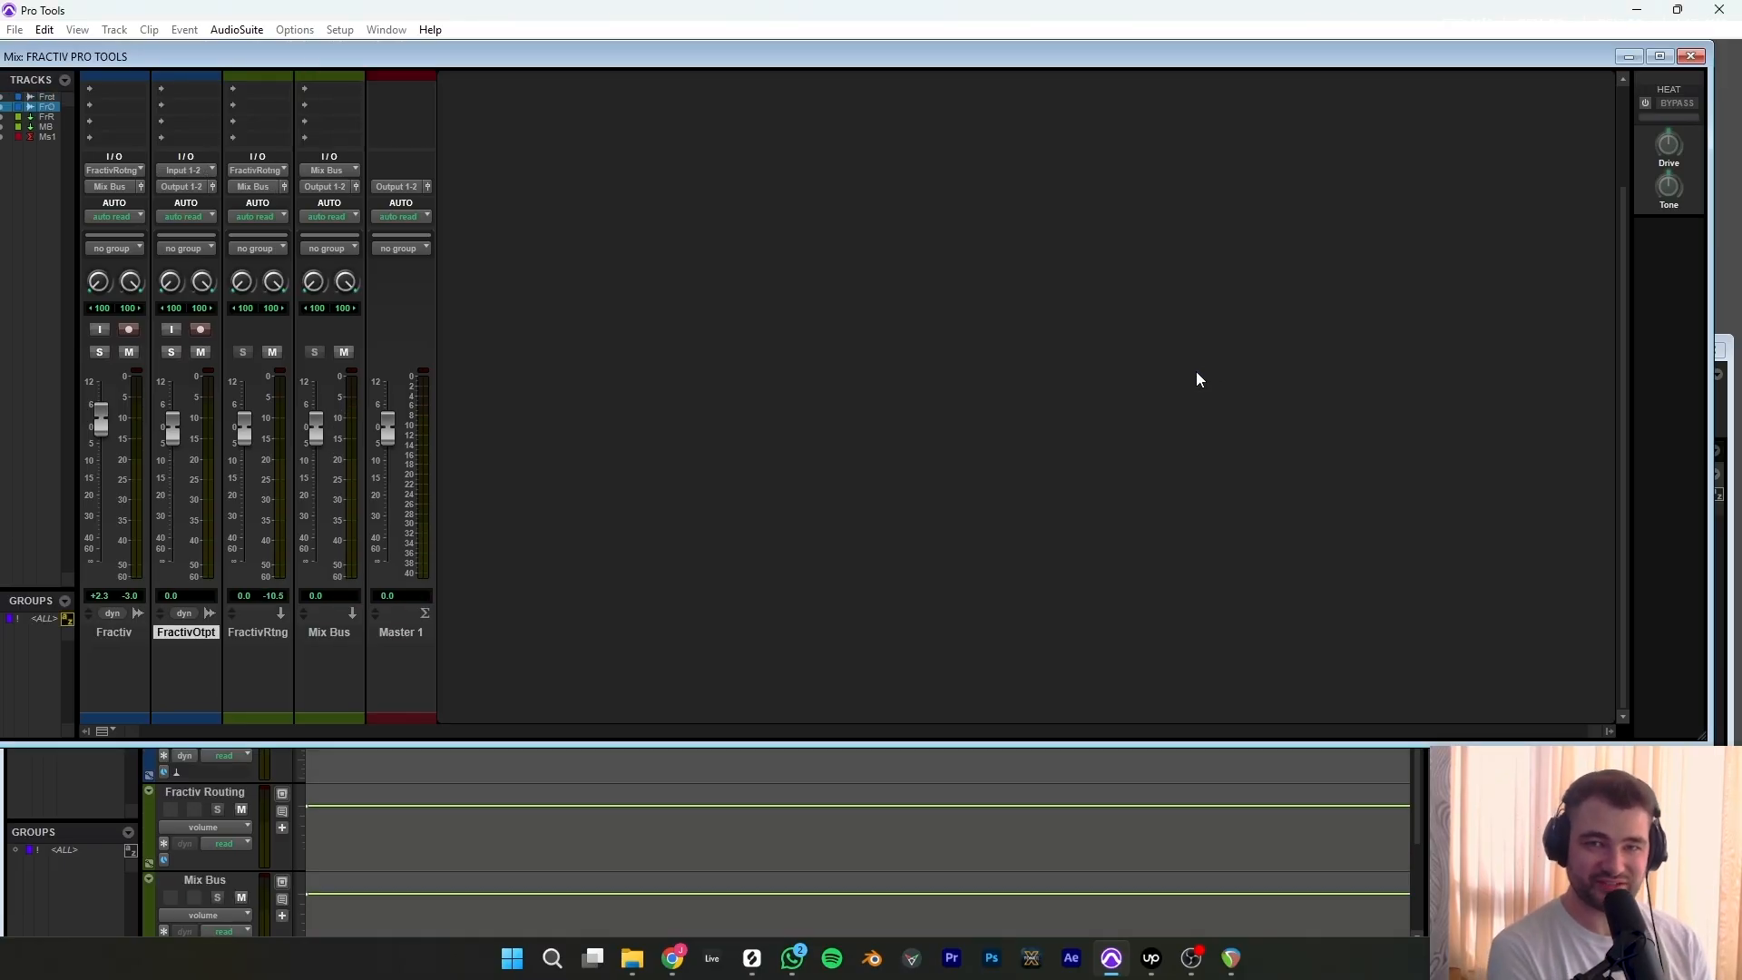
{"action": "left_click", "coordinate": [265, 702]}
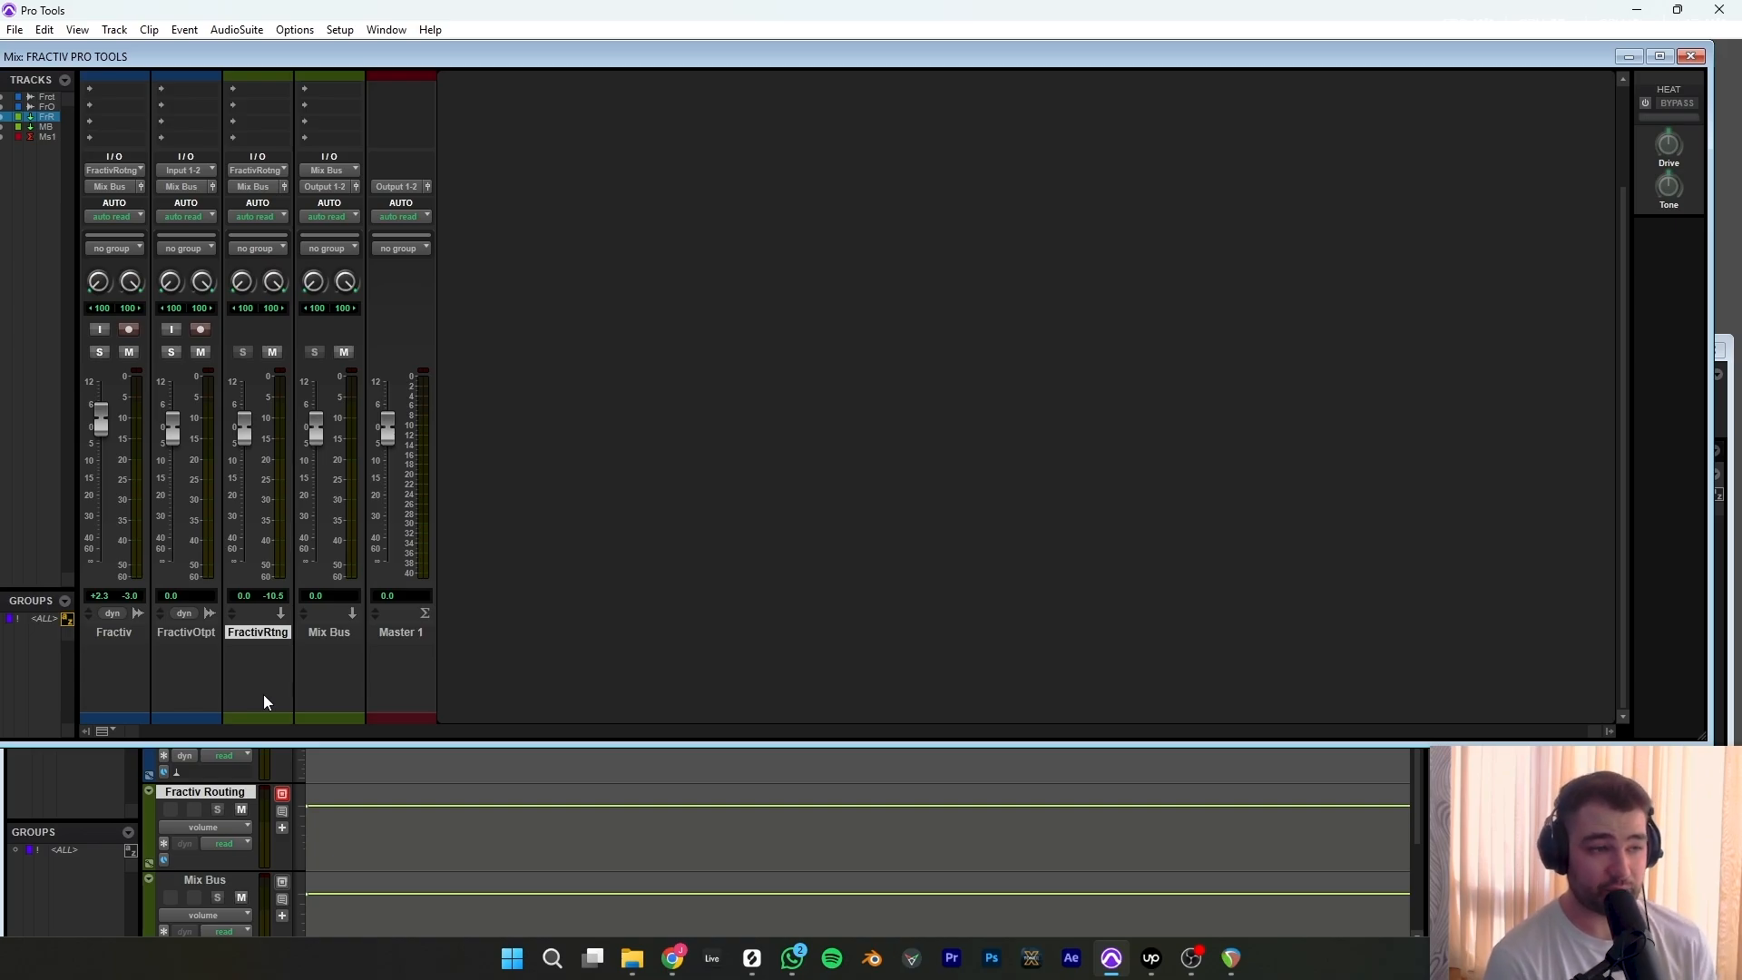
{"action": "key", "text": "ctrl+shift+n"}
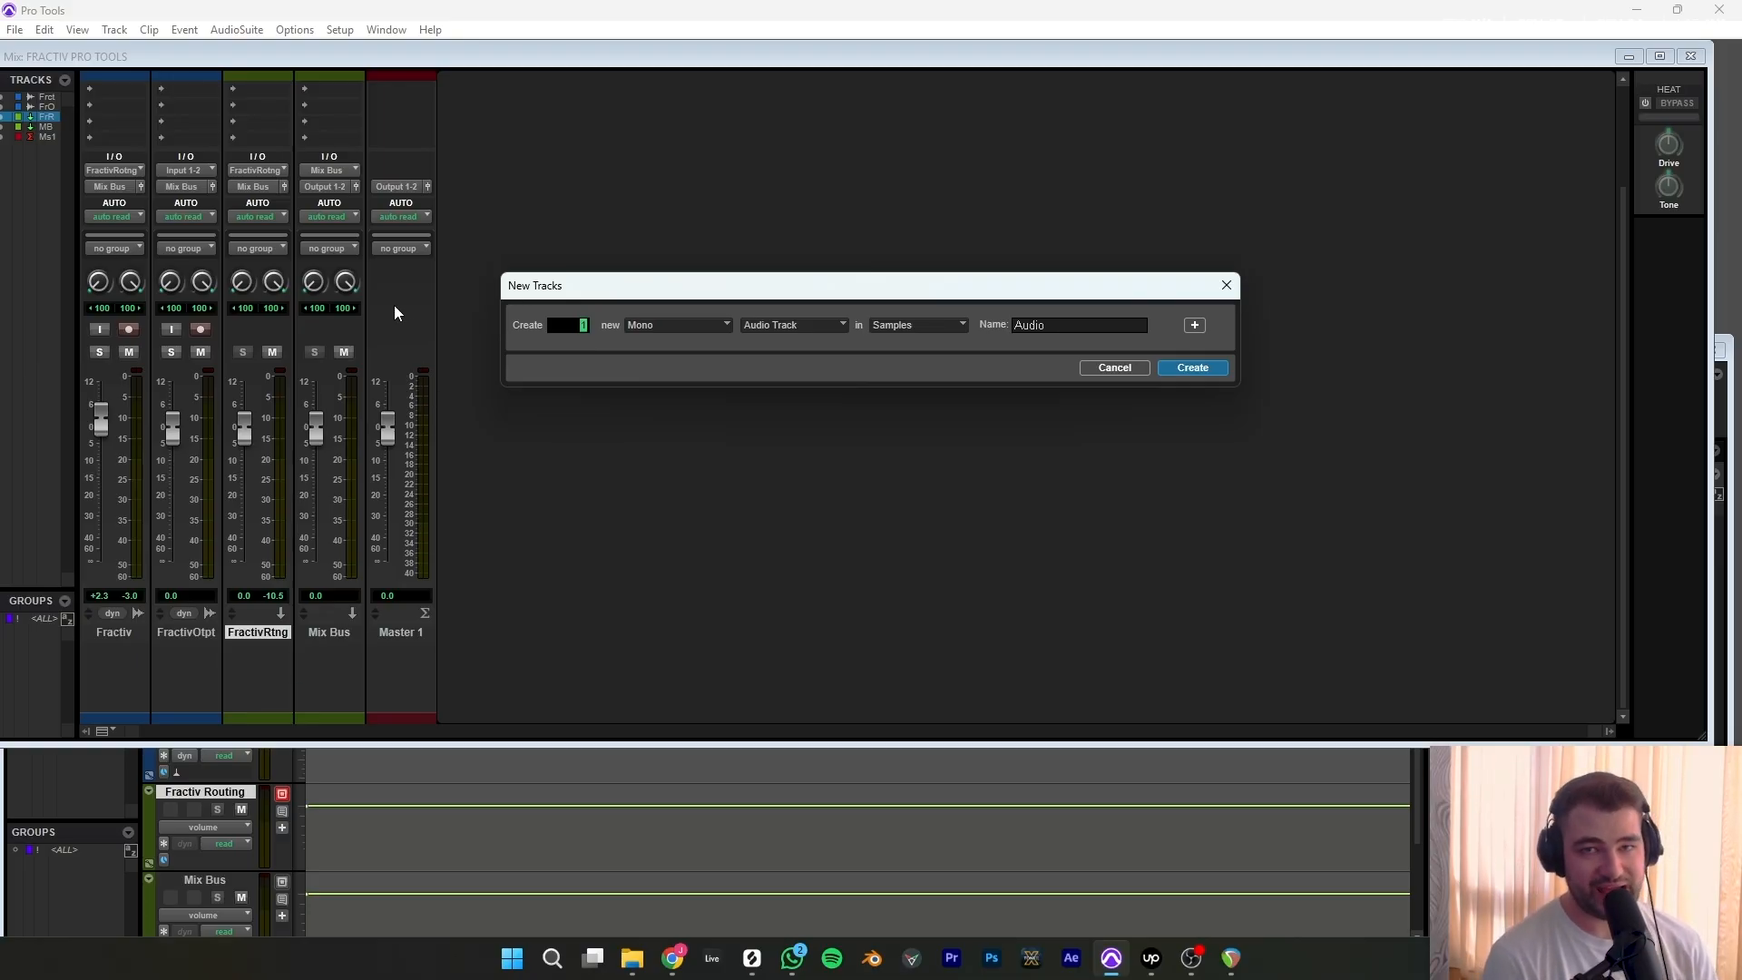
{"action": "left_click", "coordinate": [684, 328]}
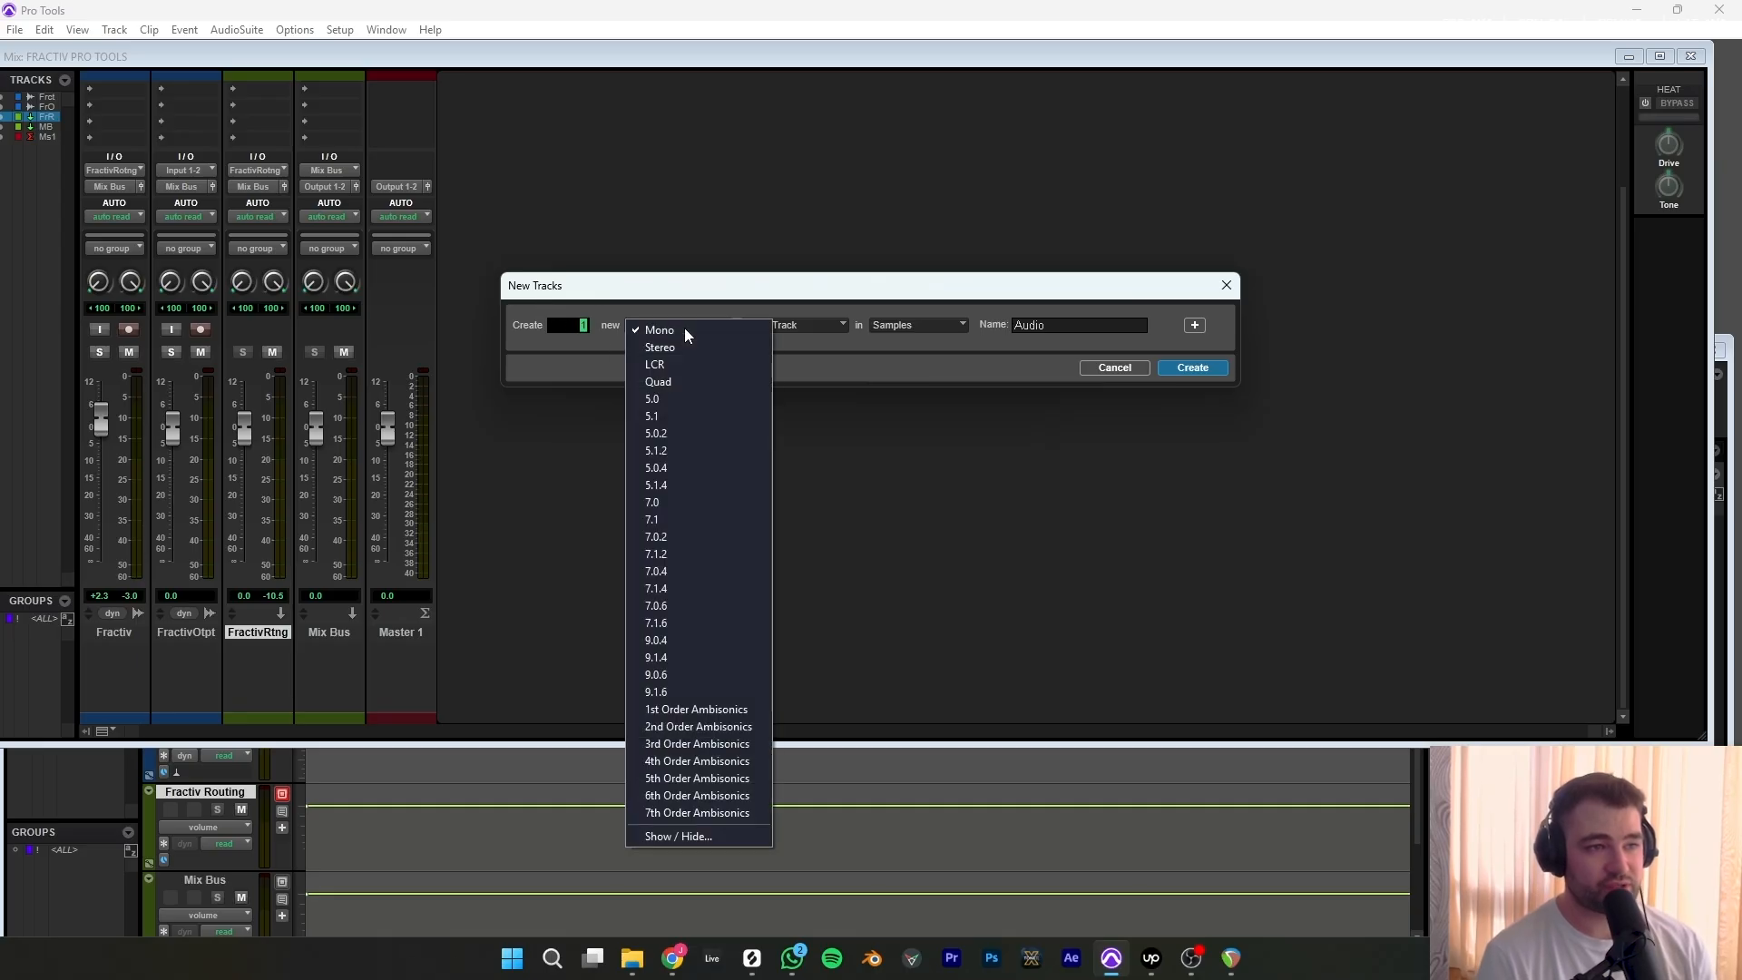
{"action": "left_click", "coordinate": [668, 346]}
{"action": "left_click", "coordinate": [782, 328]}
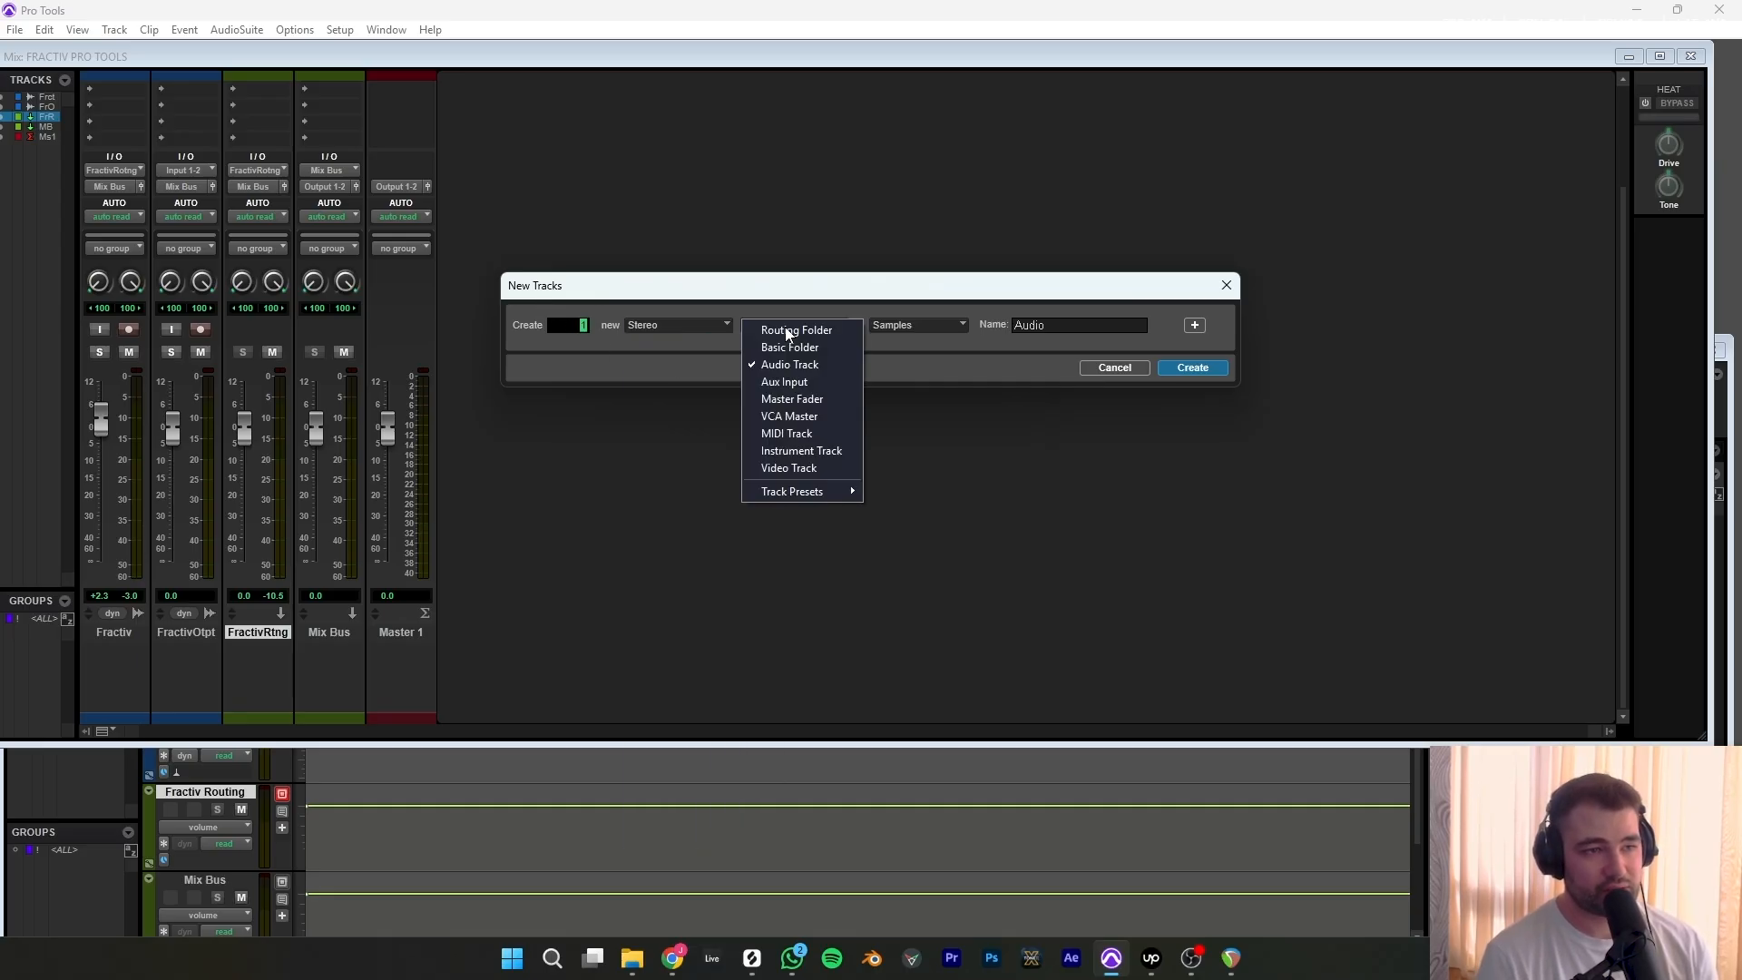
{"action": "left_click", "coordinate": [793, 382]}
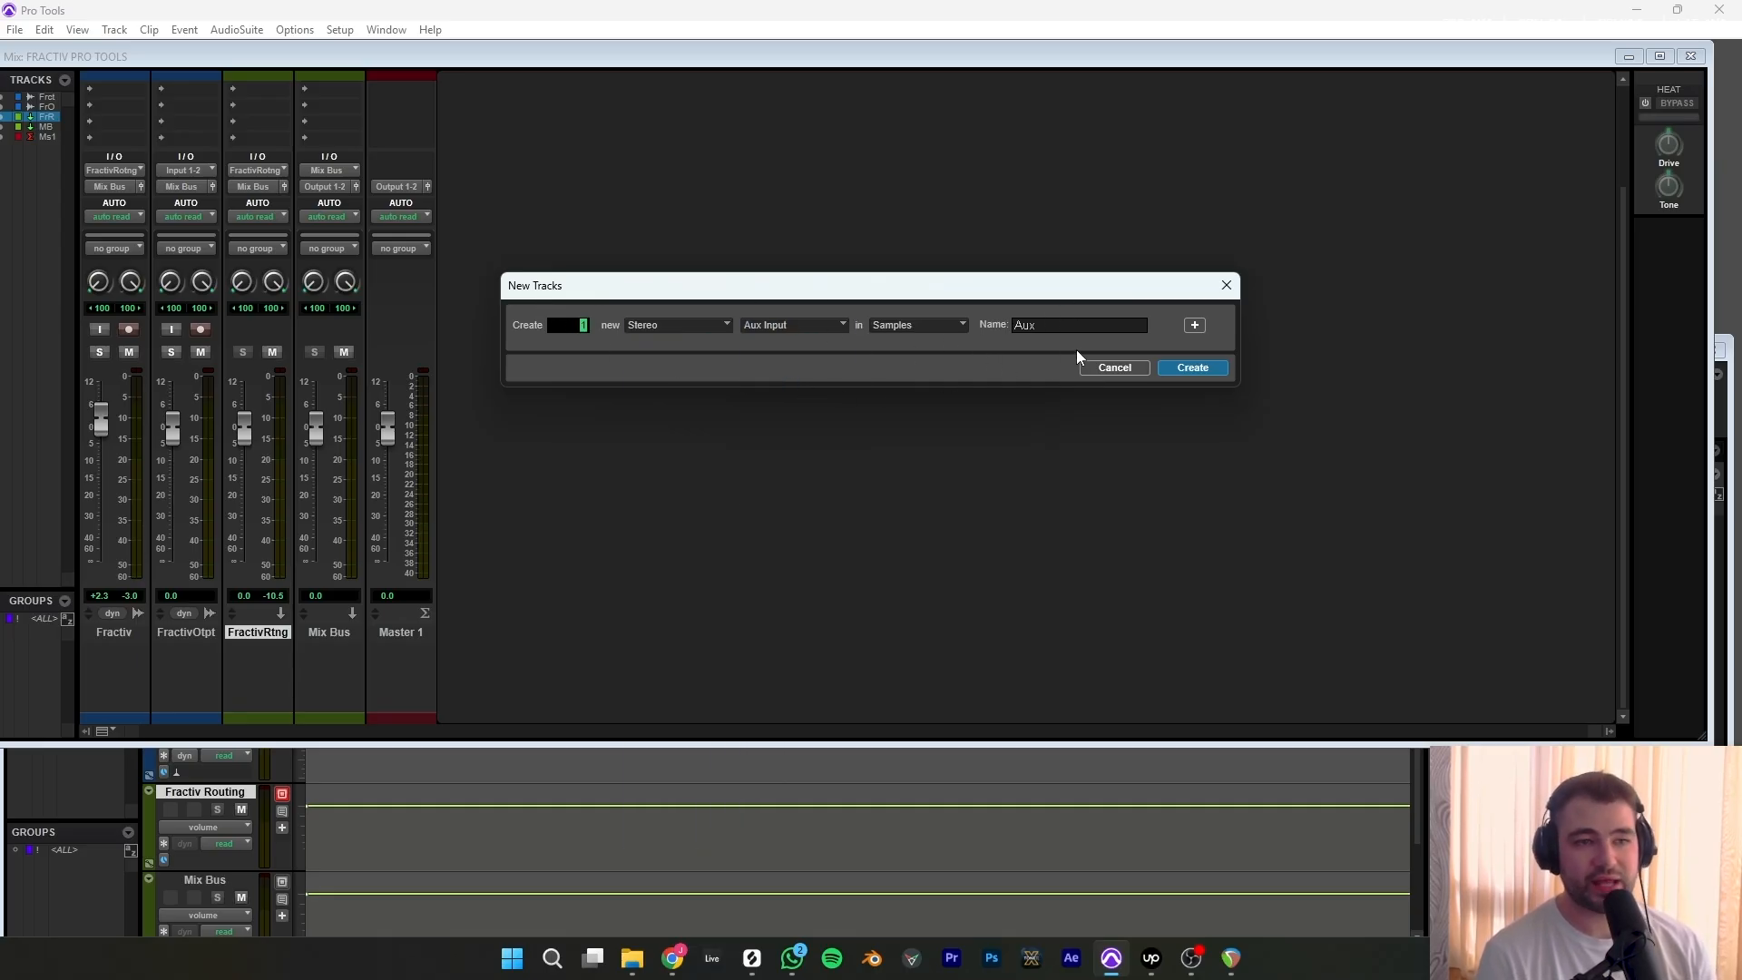
{"action": "left_click", "coordinate": [1115, 367]}
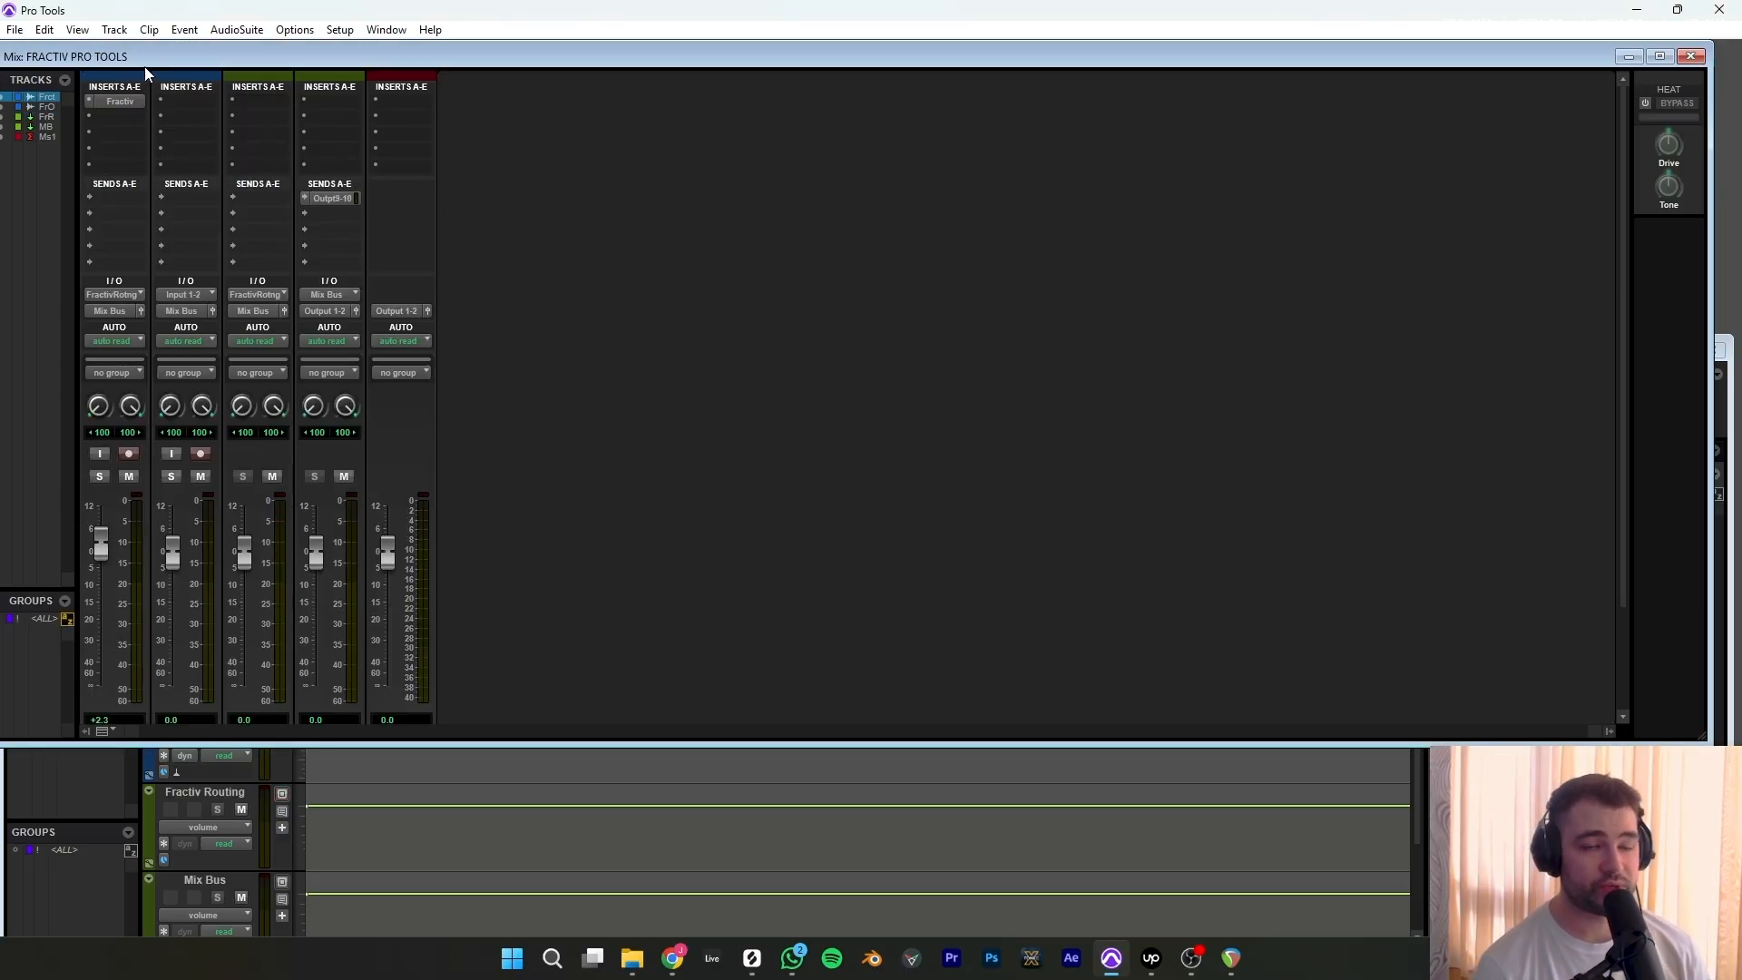
Set the Fractiv track's input to no input and route its output to the Fractiv Routing (Stereo) bus.
{"action": "left_click", "coordinate": [124, 299]}
{"action": "left_click", "coordinate": [143, 283]}
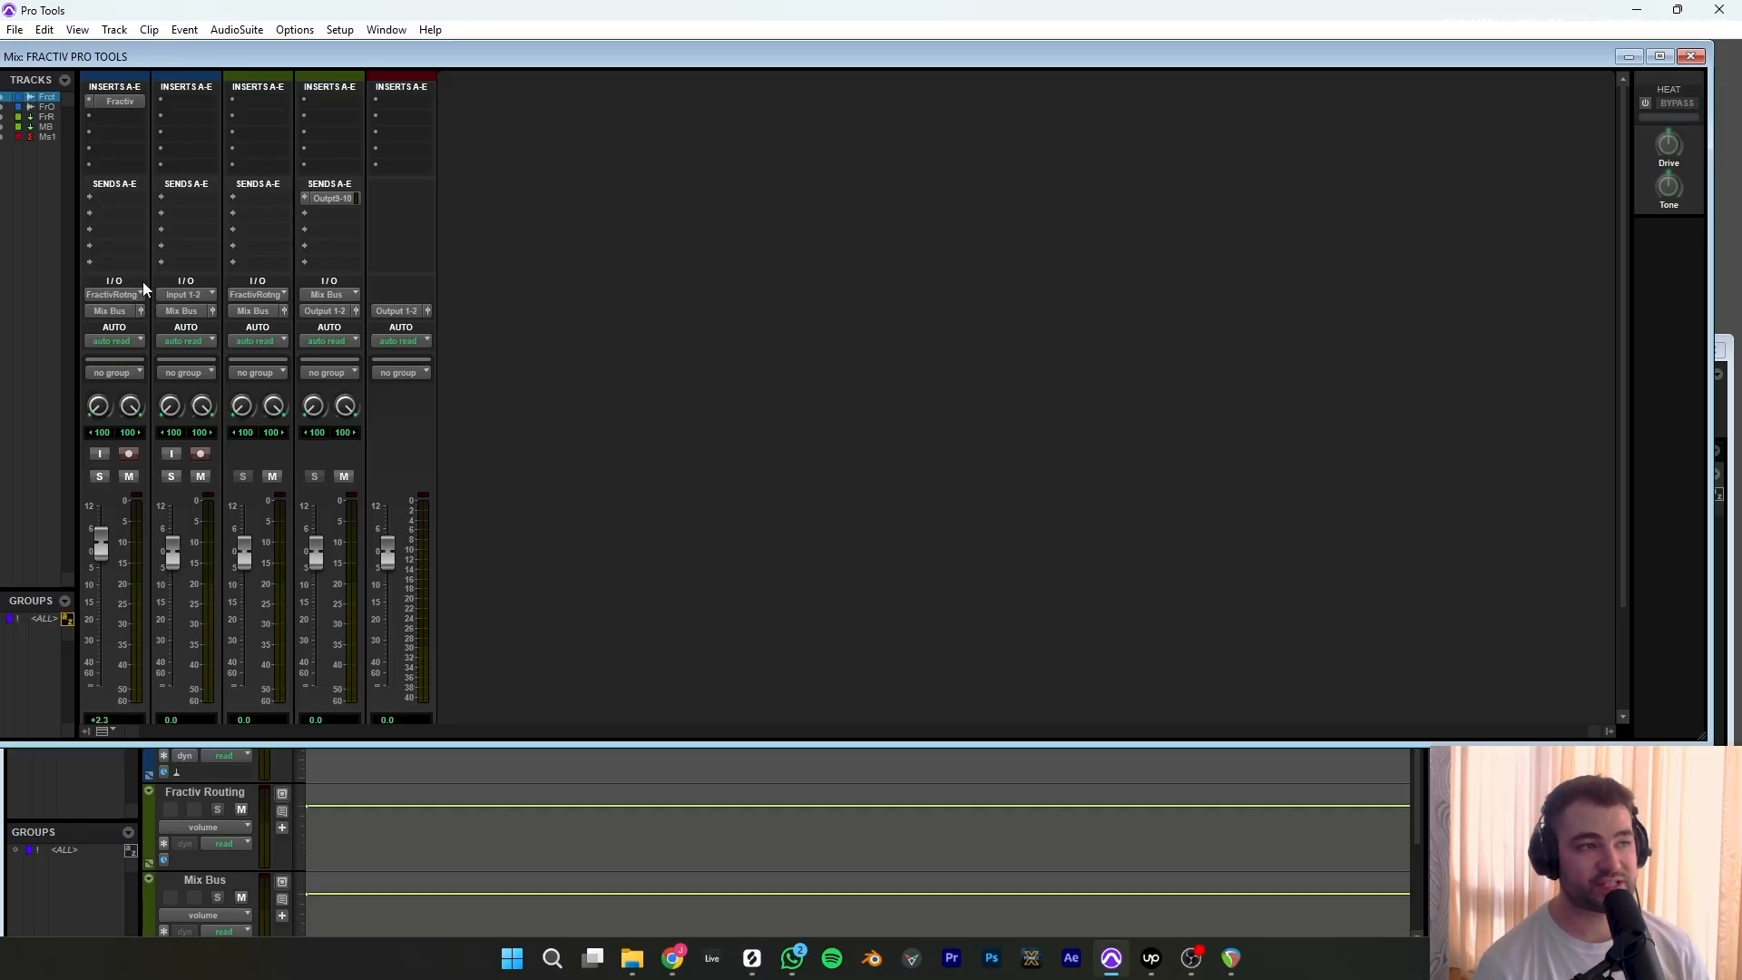
{"action": "left_click", "coordinate": [118, 295]}
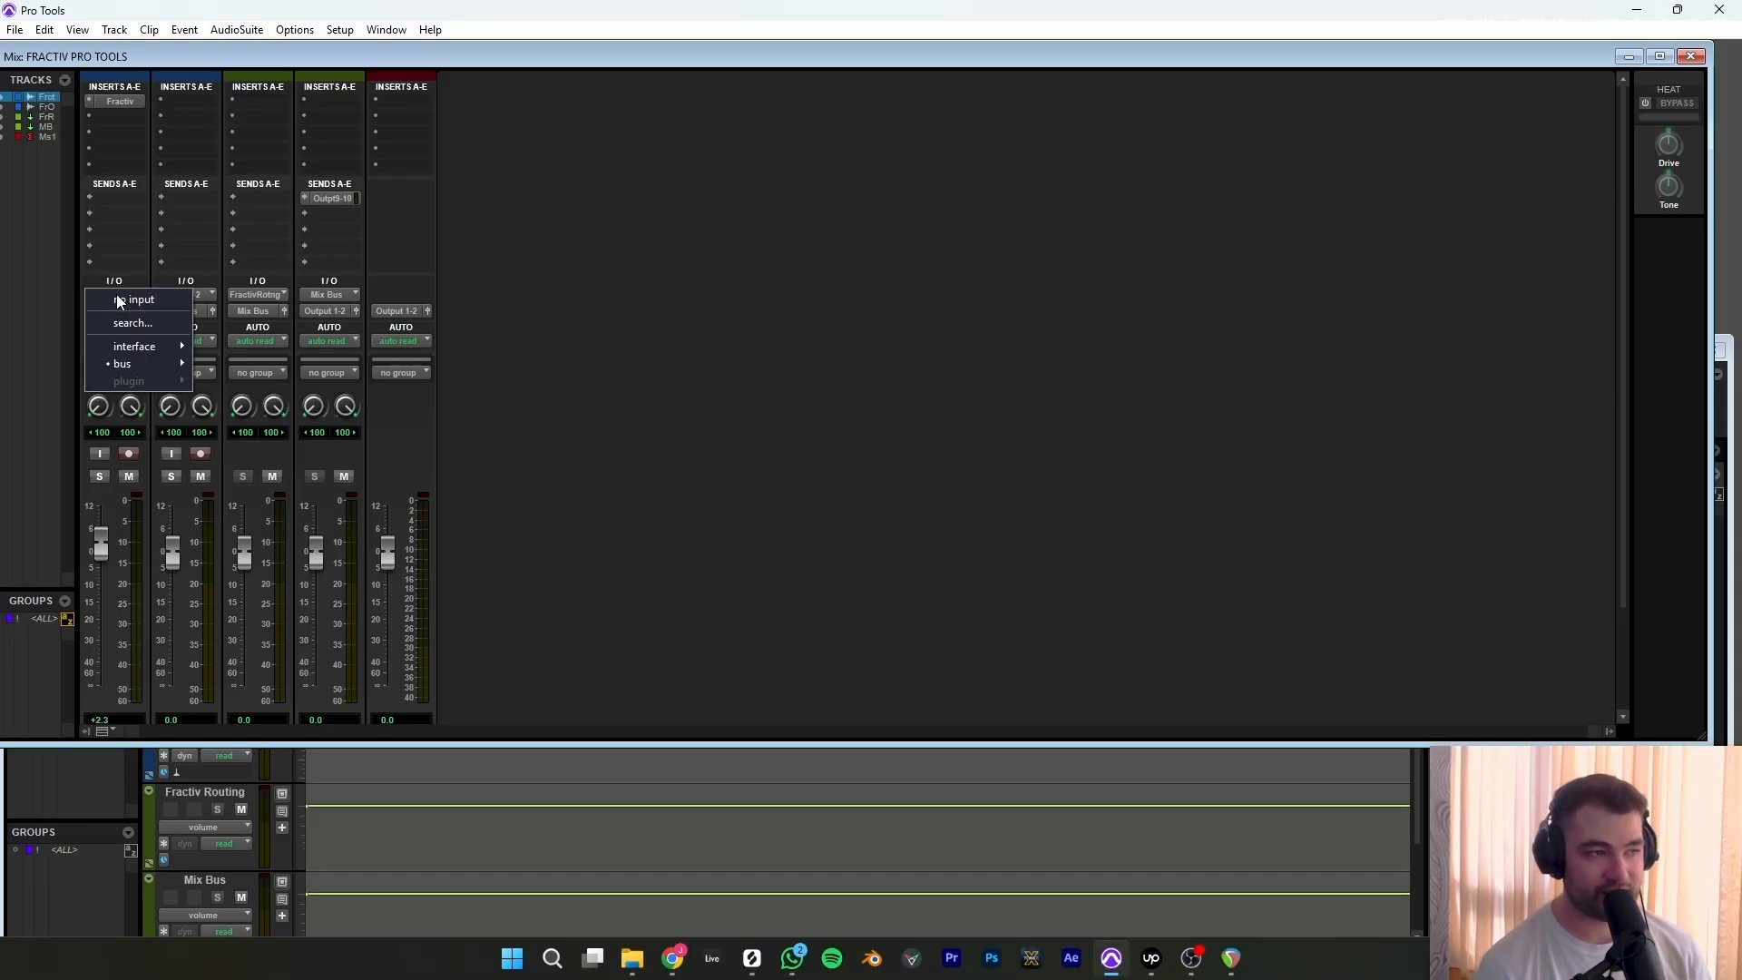
{"action": "left_click", "coordinate": [128, 299]}
{"action": "left_click", "coordinate": [114, 310]}
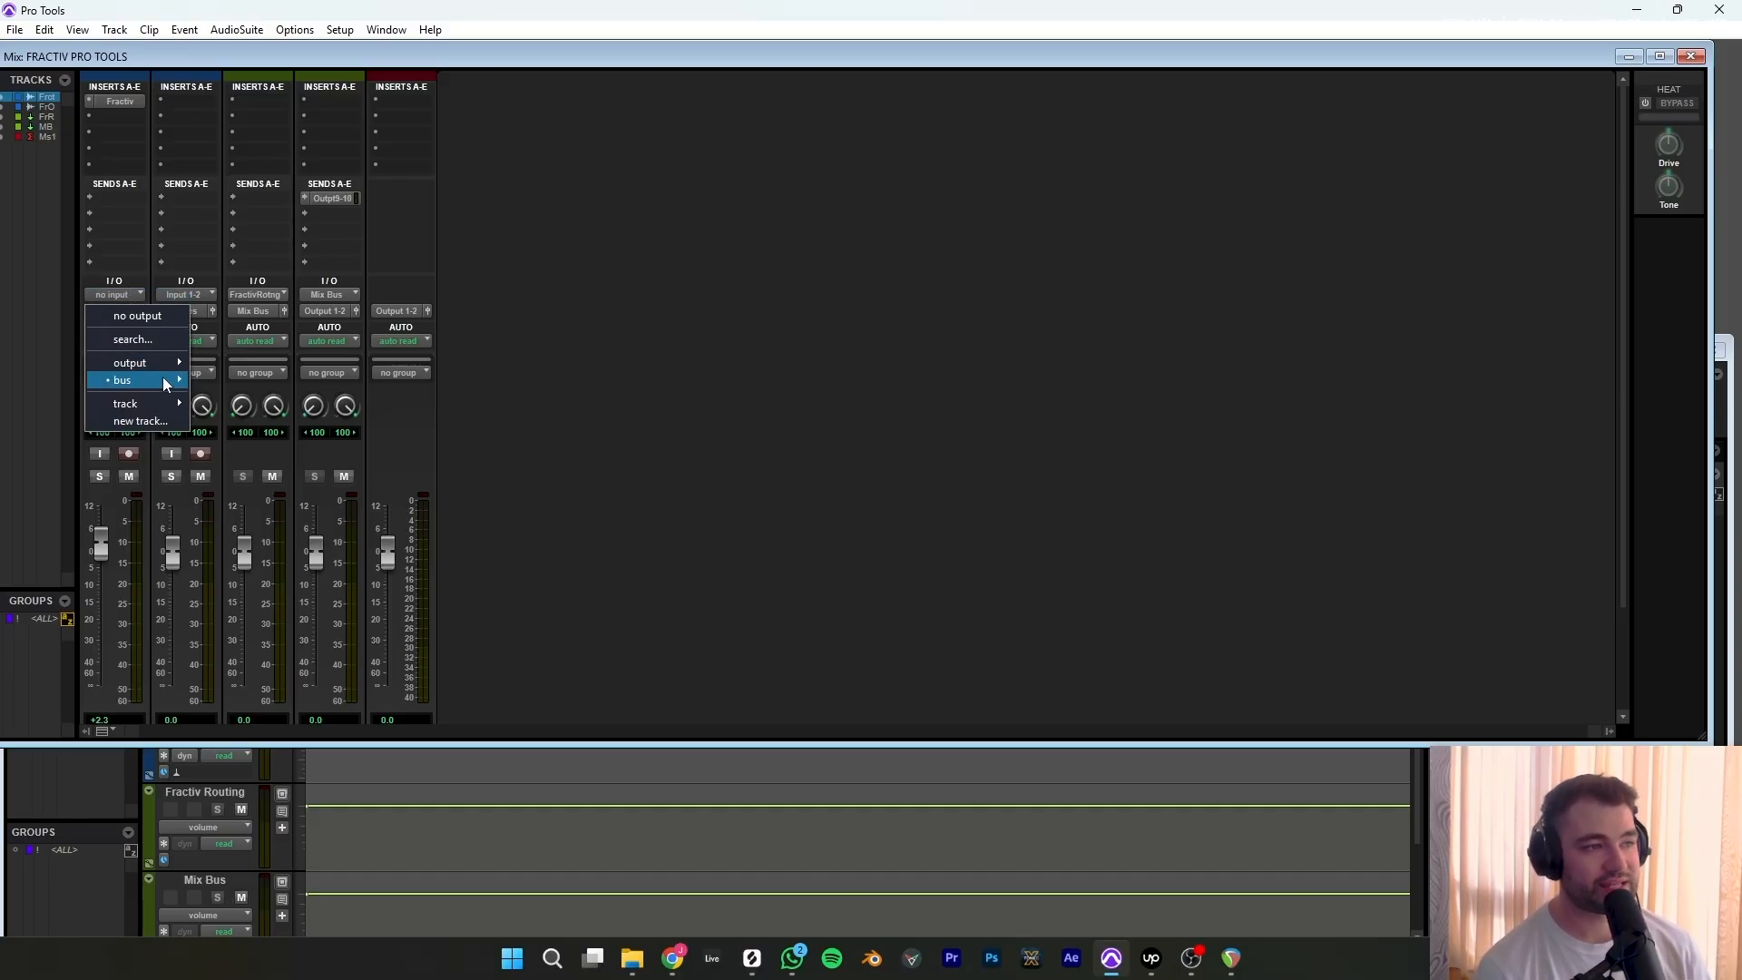
{"action": "mouse_move", "coordinate": [162, 377]}
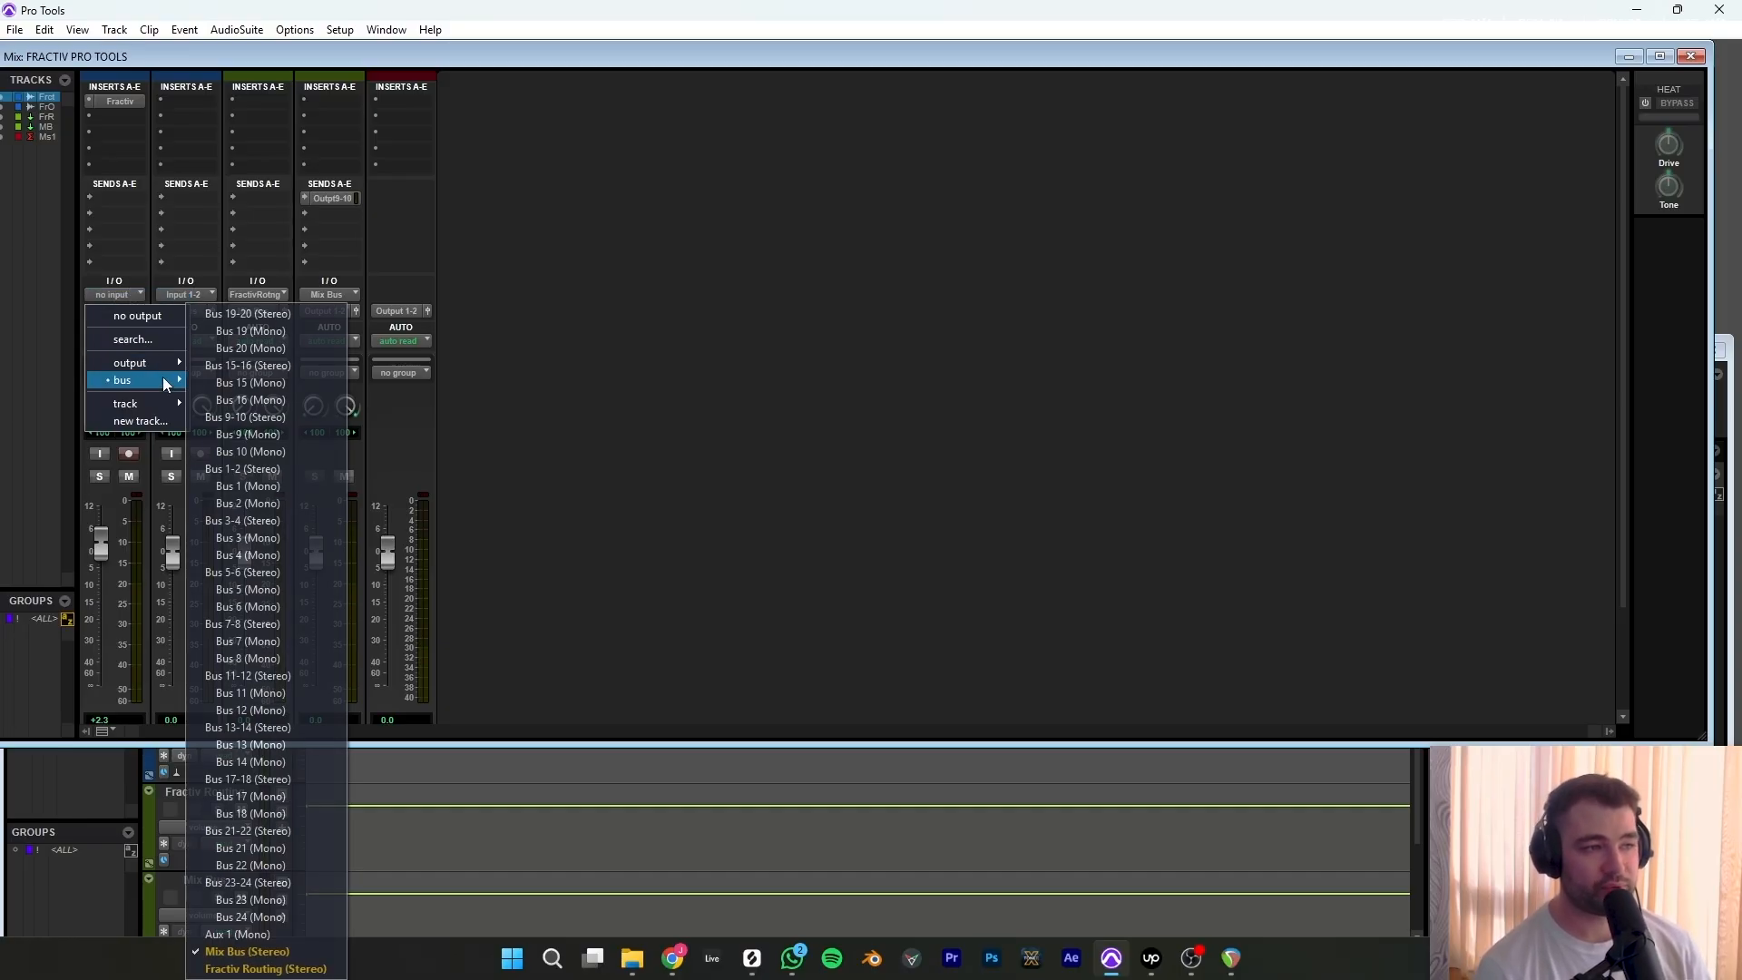
{"action": "left_click", "coordinate": [284, 969]}
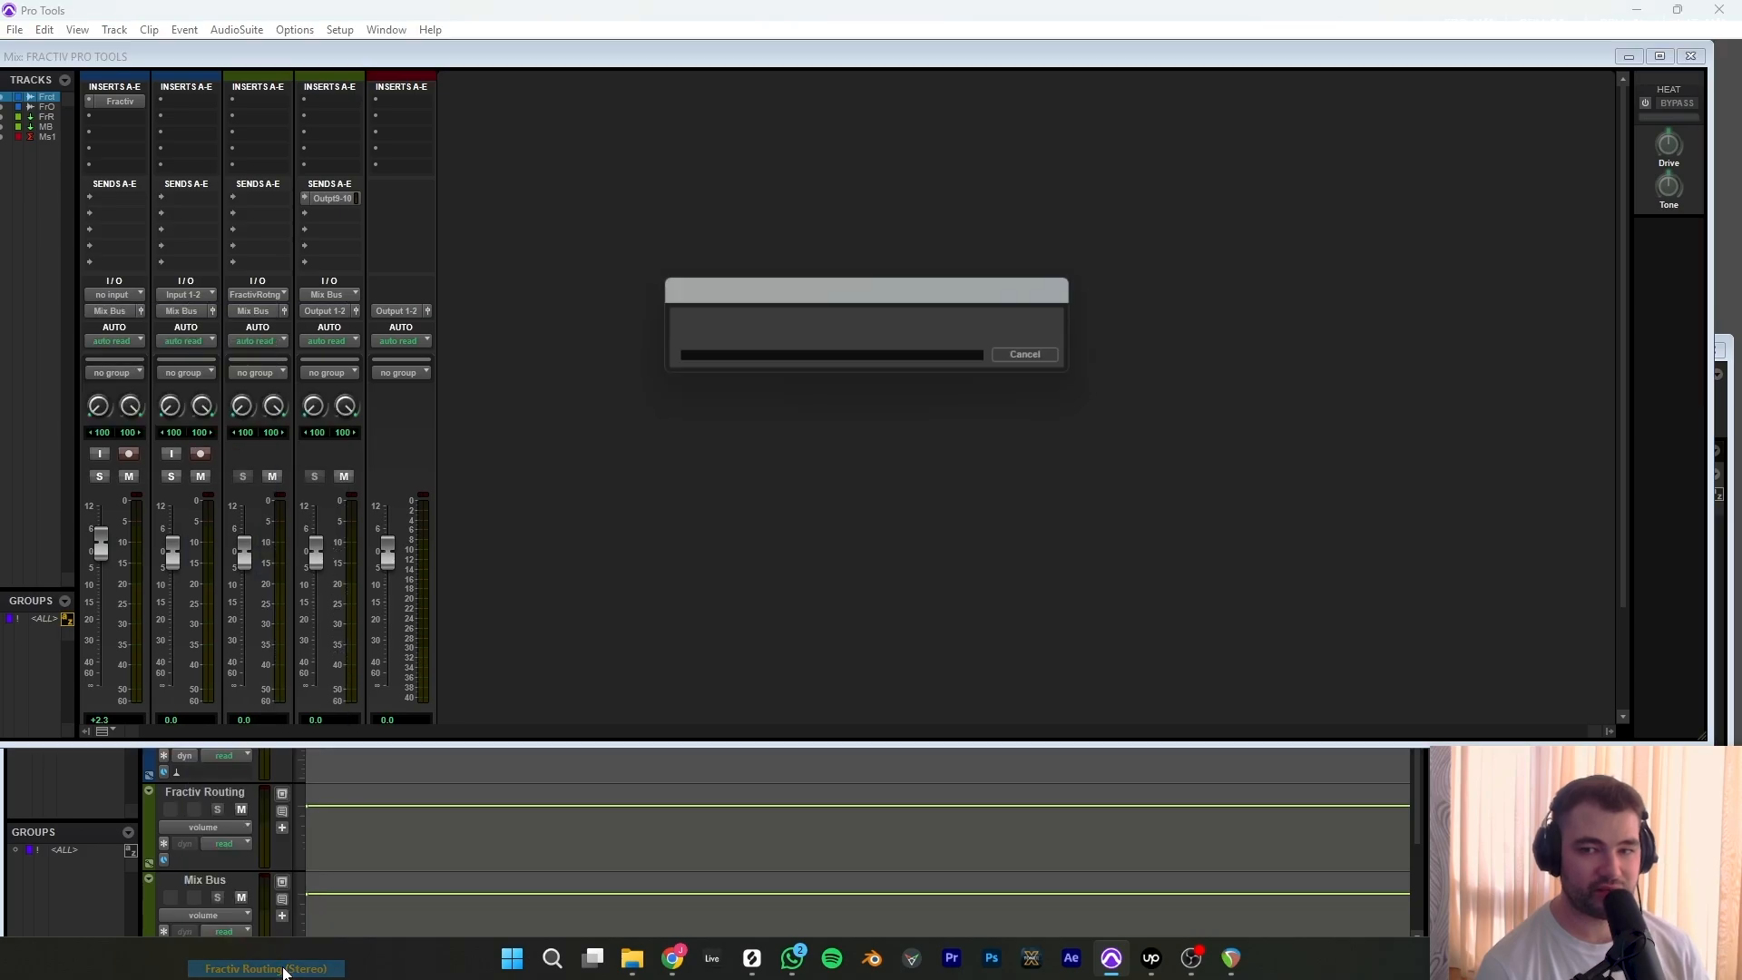
Audition the frozen audio in the Fractiv plugin to check the new routing, and close the plugin window.
{"action": "left_click", "coordinate": [122, 101]}
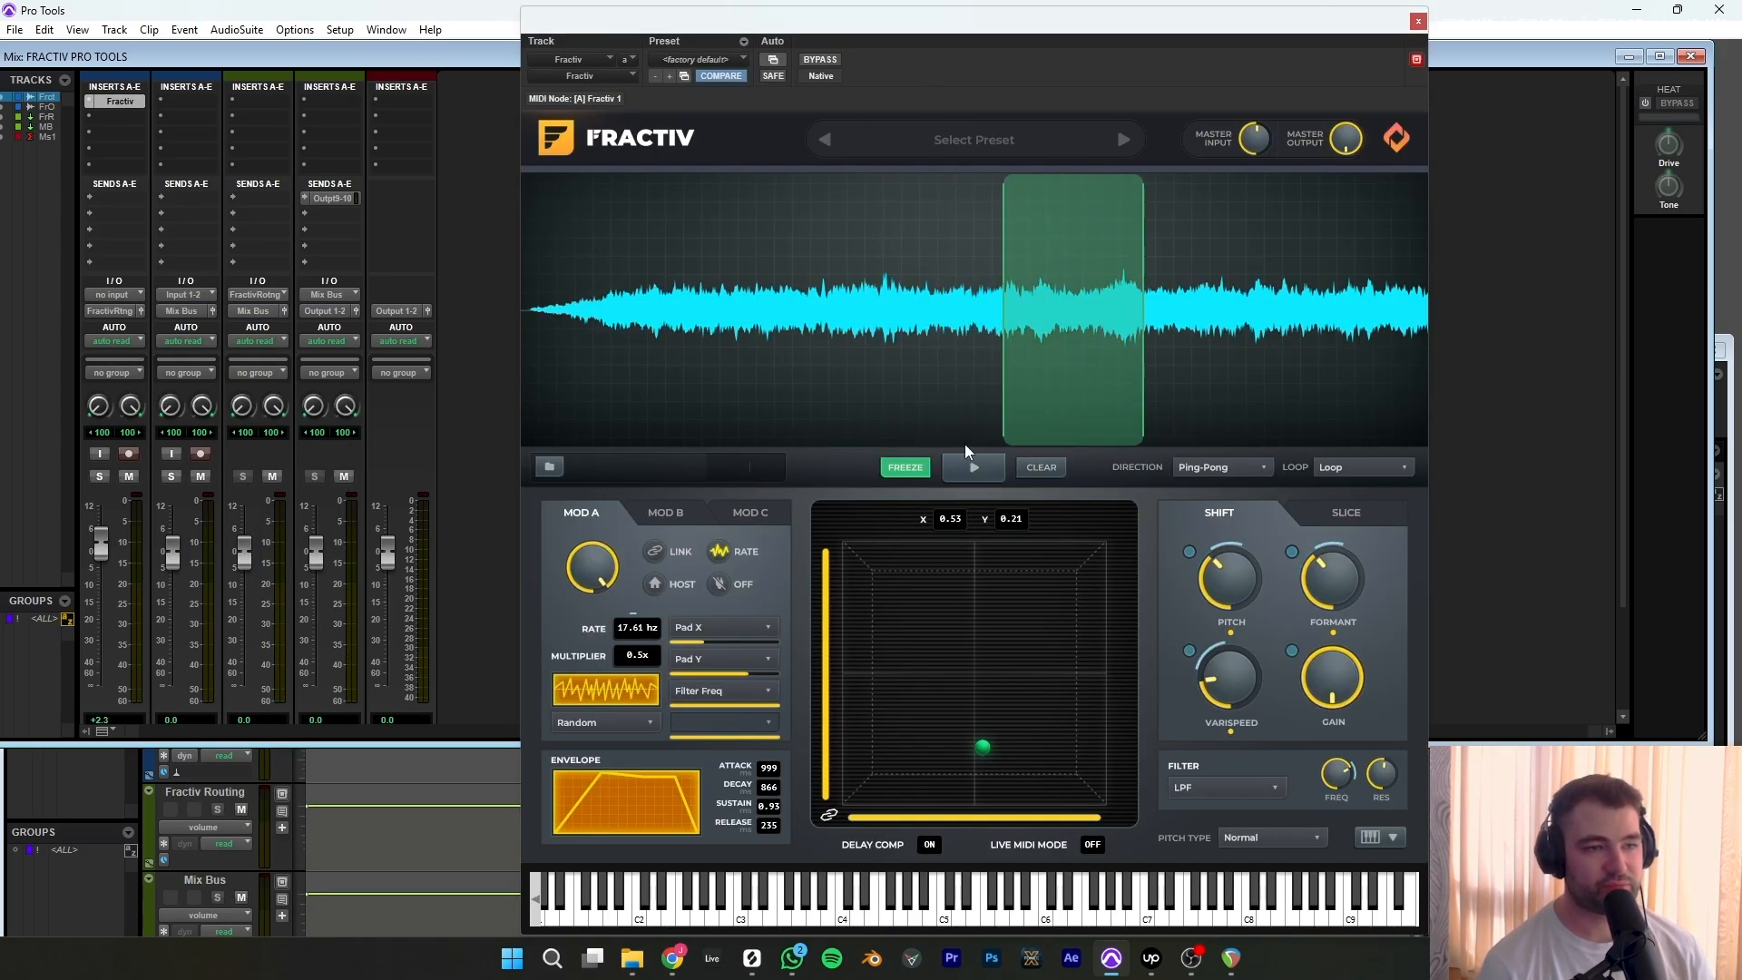
{"action": "scroll", "coordinate": [252, 548], "scroll_direction": "down", "scroll_amount": 3}
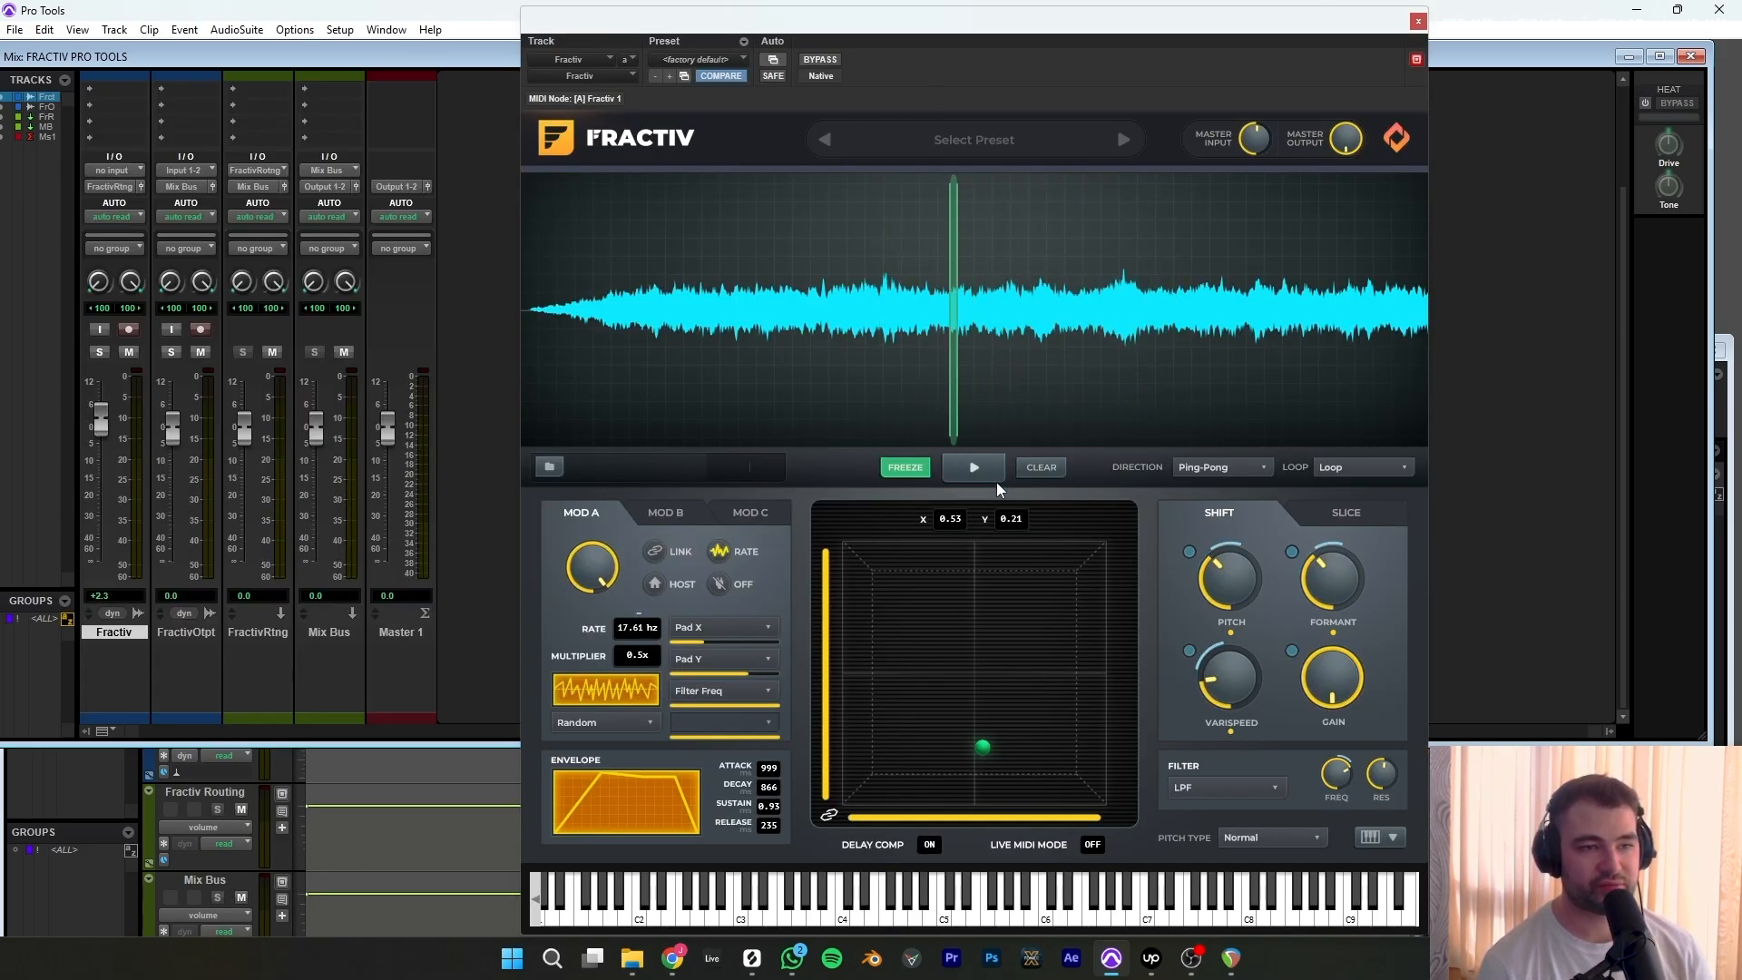
{"action": "left_click", "coordinate": [972, 470]}
{"action": "left_click", "coordinate": [972, 470]}
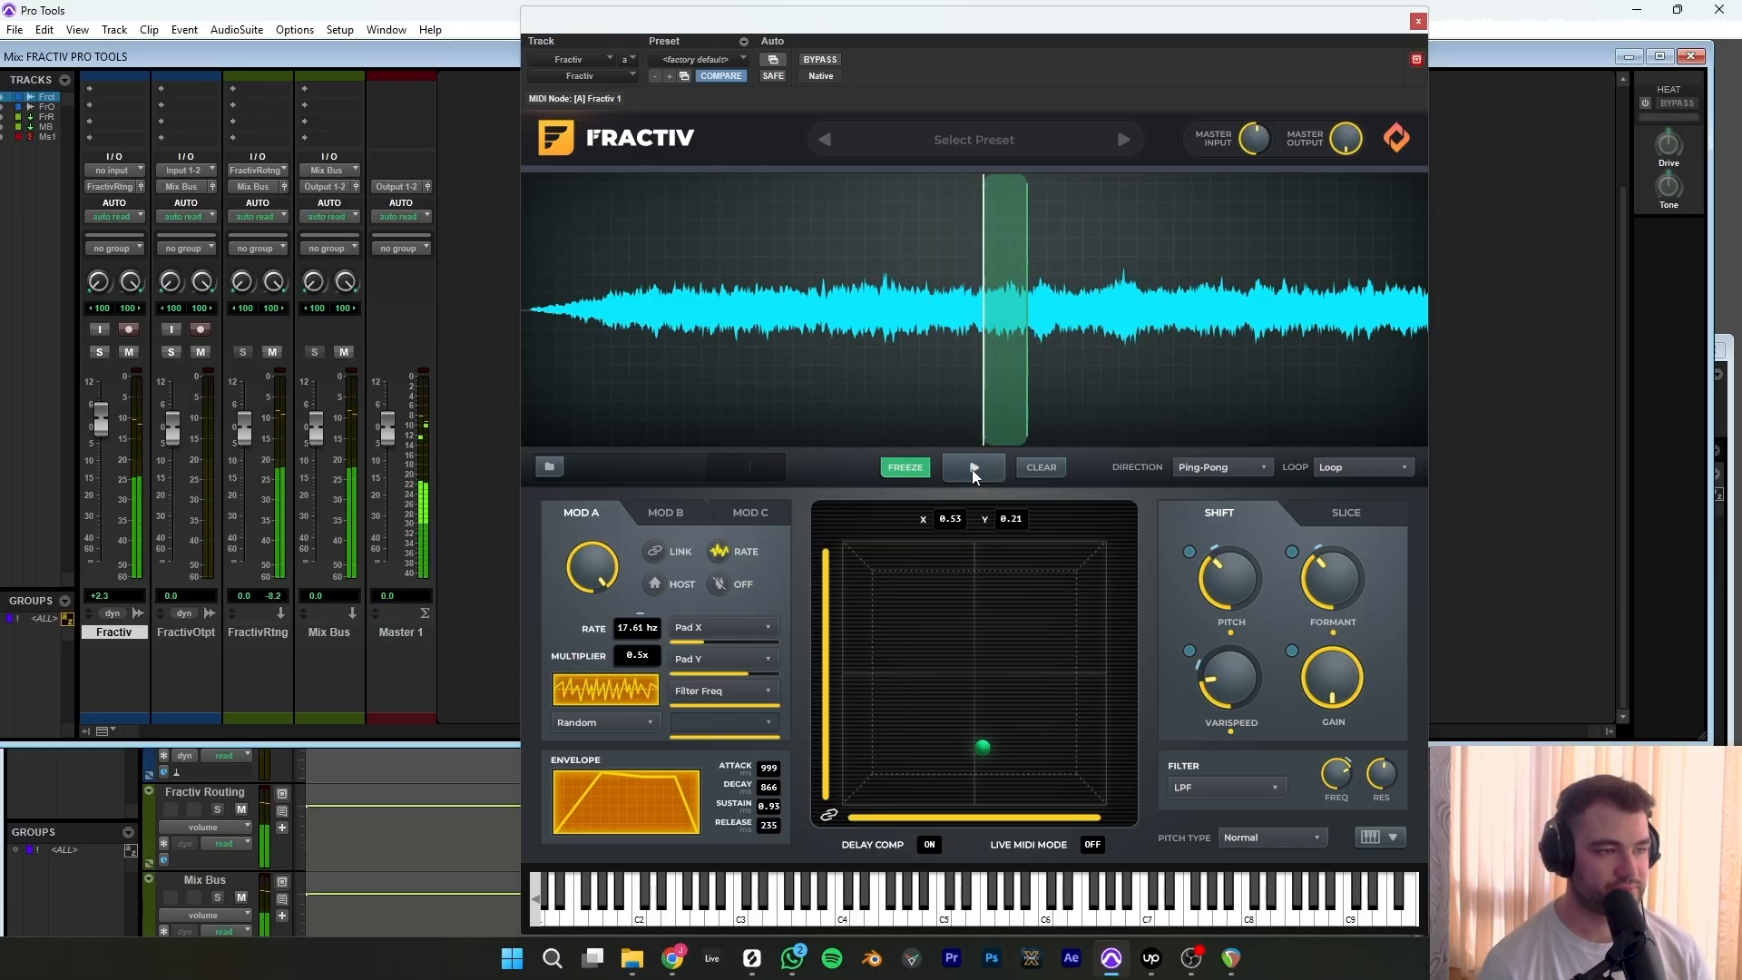
{"action": "key", "text": "ctrl+w"}
Set the input of the Fractiv Output track to the Fractiv Routing (Stereo) bus.
{"action": "left_click", "coordinate": [198, 719]}
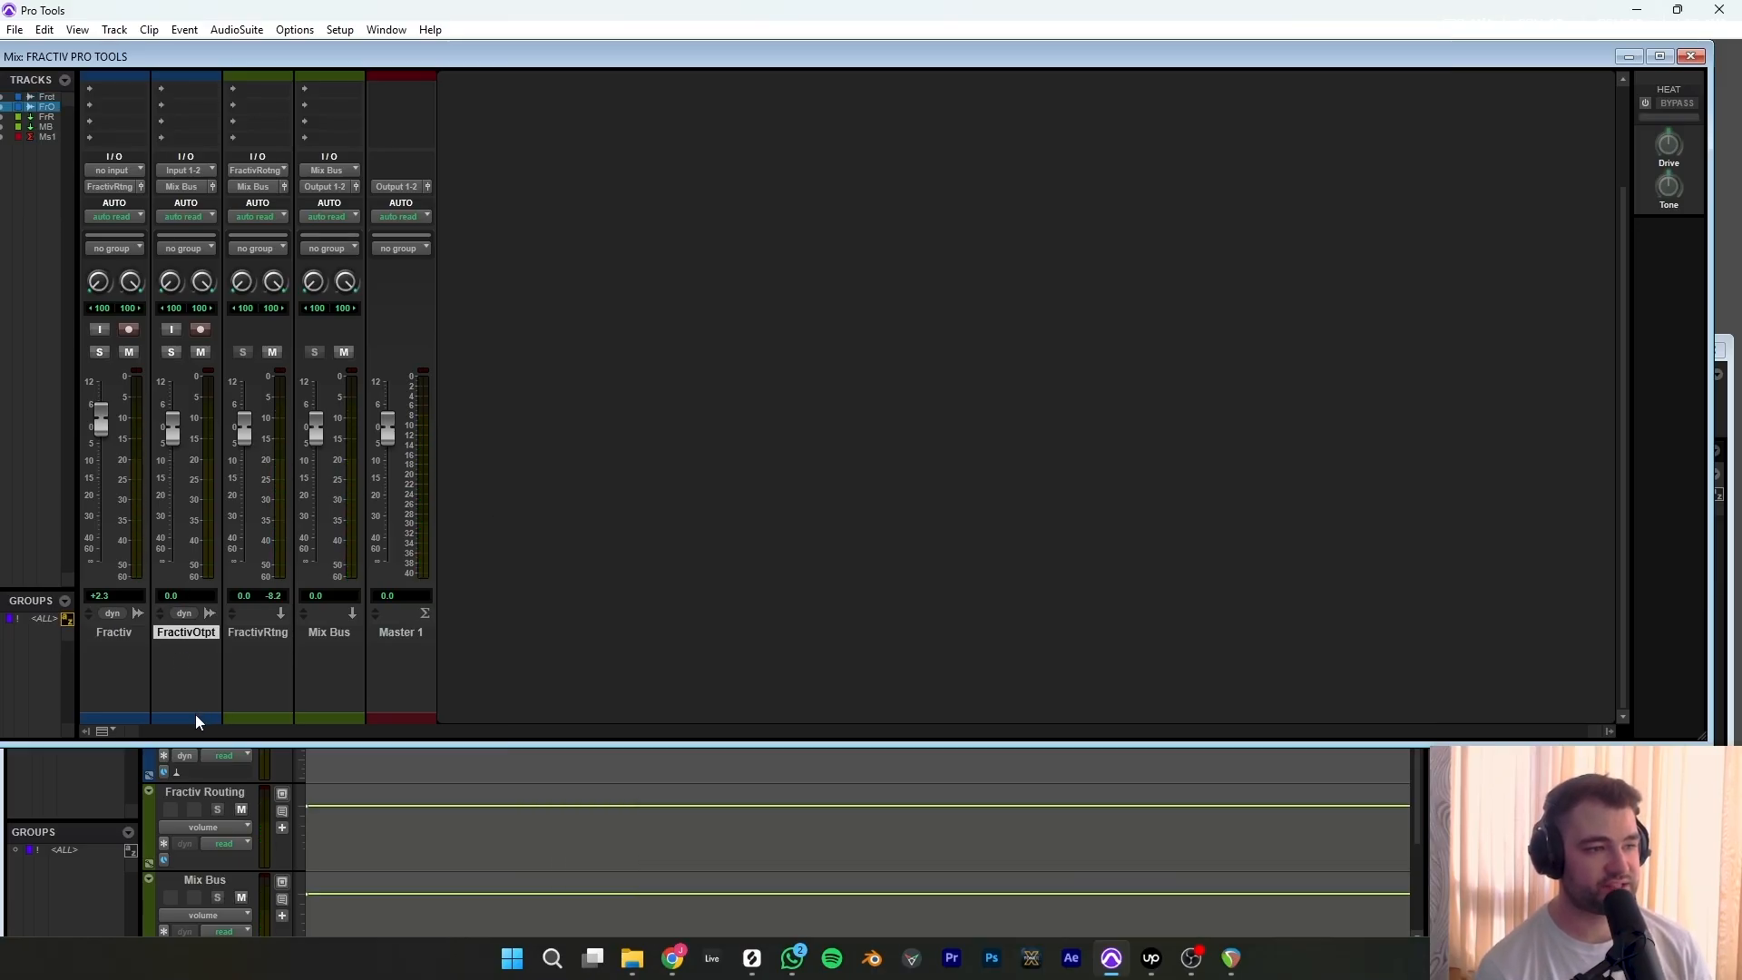
{"action": "left_click", "coordinate": [268, 713], "text": "shift"}
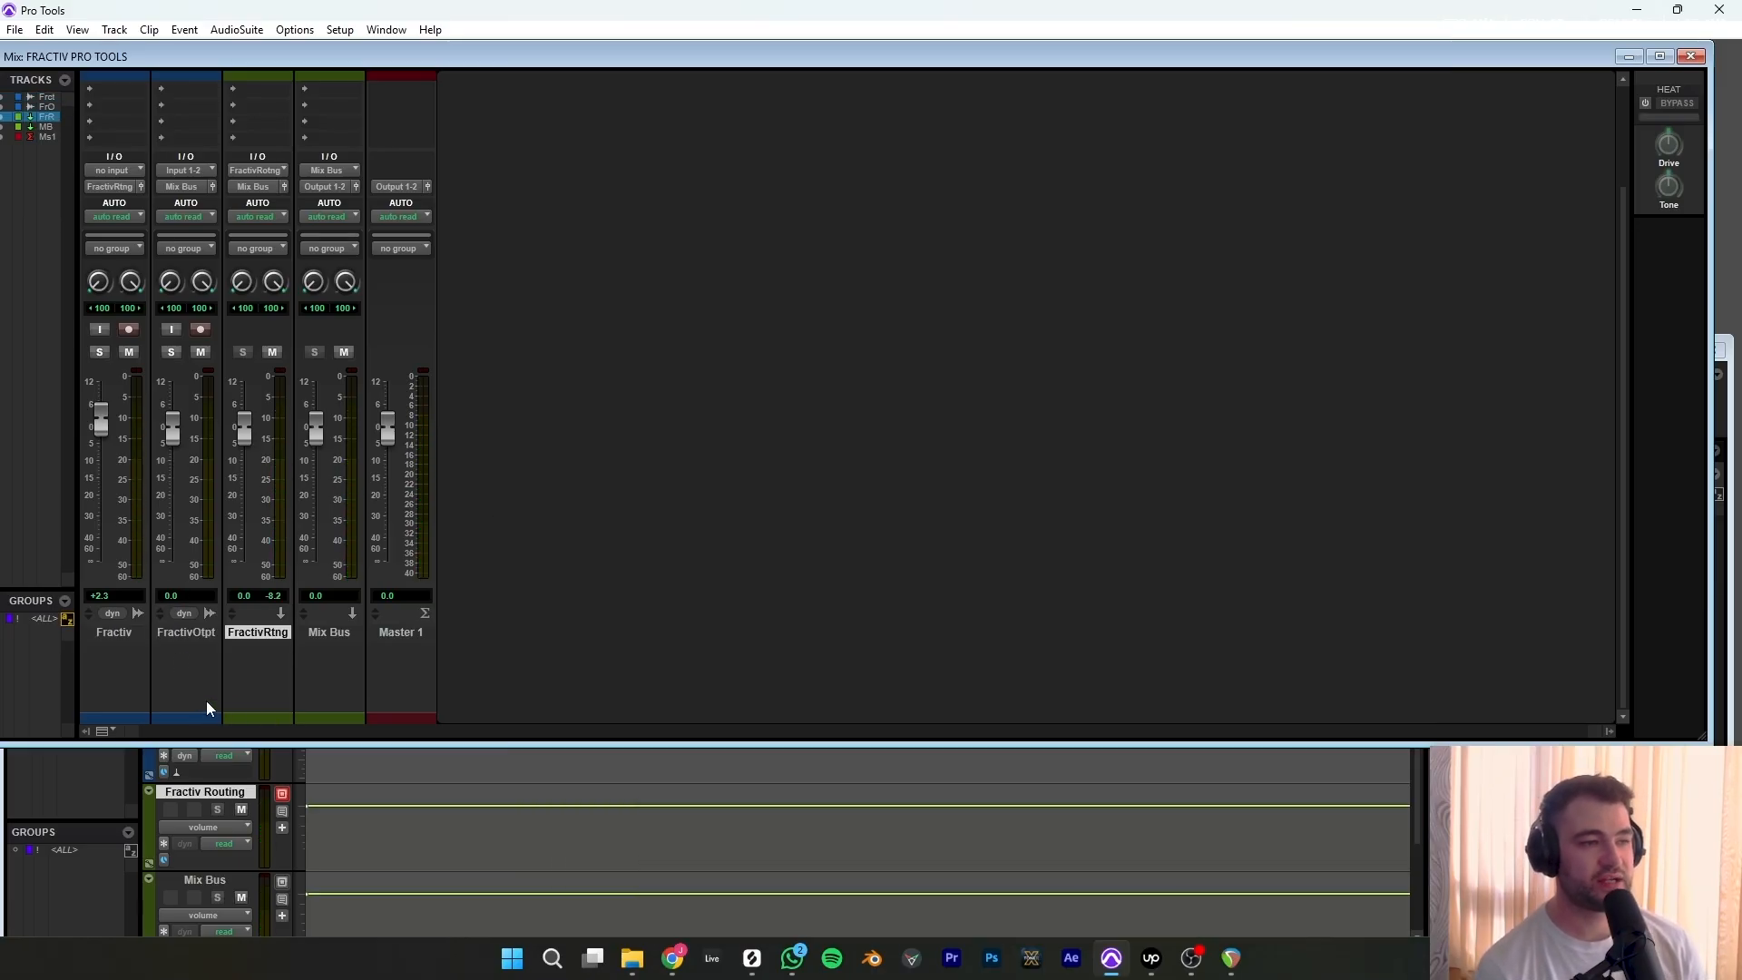
{"action": "left_click", "coordinate": [171, 717]}
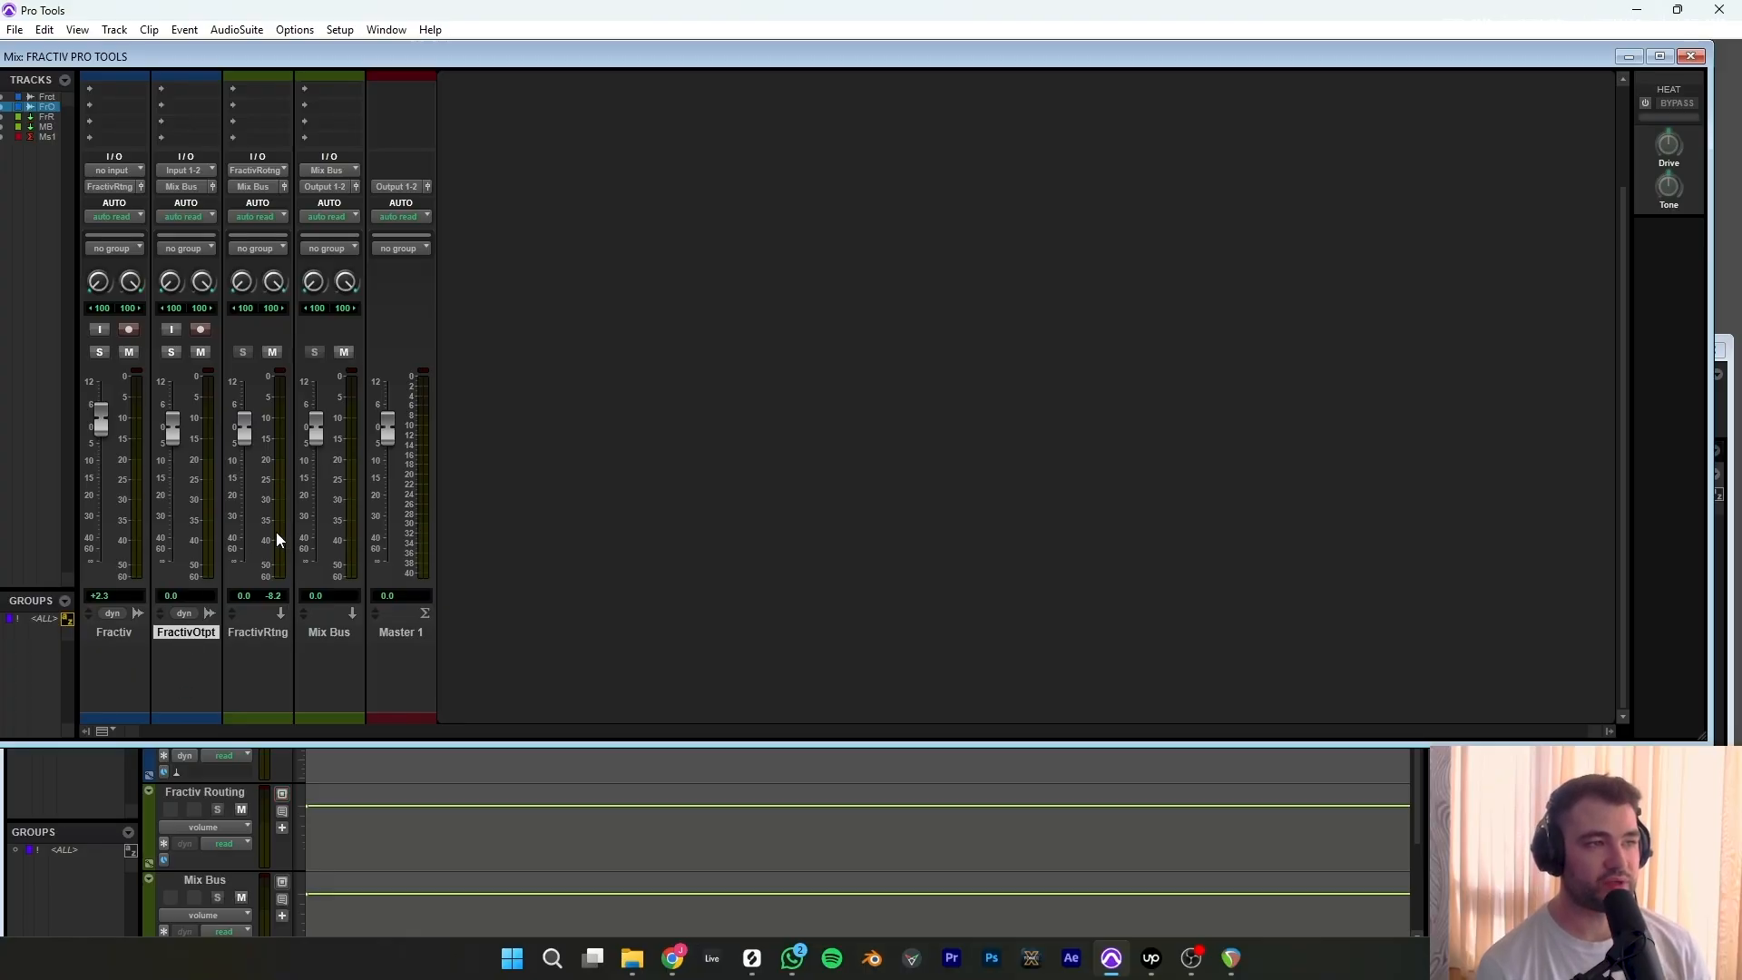
{"action": "scroll", "coordinate": [256, 292], "scroll_direction": "up", "scroll_amount": 1}
{"action": "scroll", "coordinate": [256, 292], "scroll_direction": "up", "scroll_amount": 2}
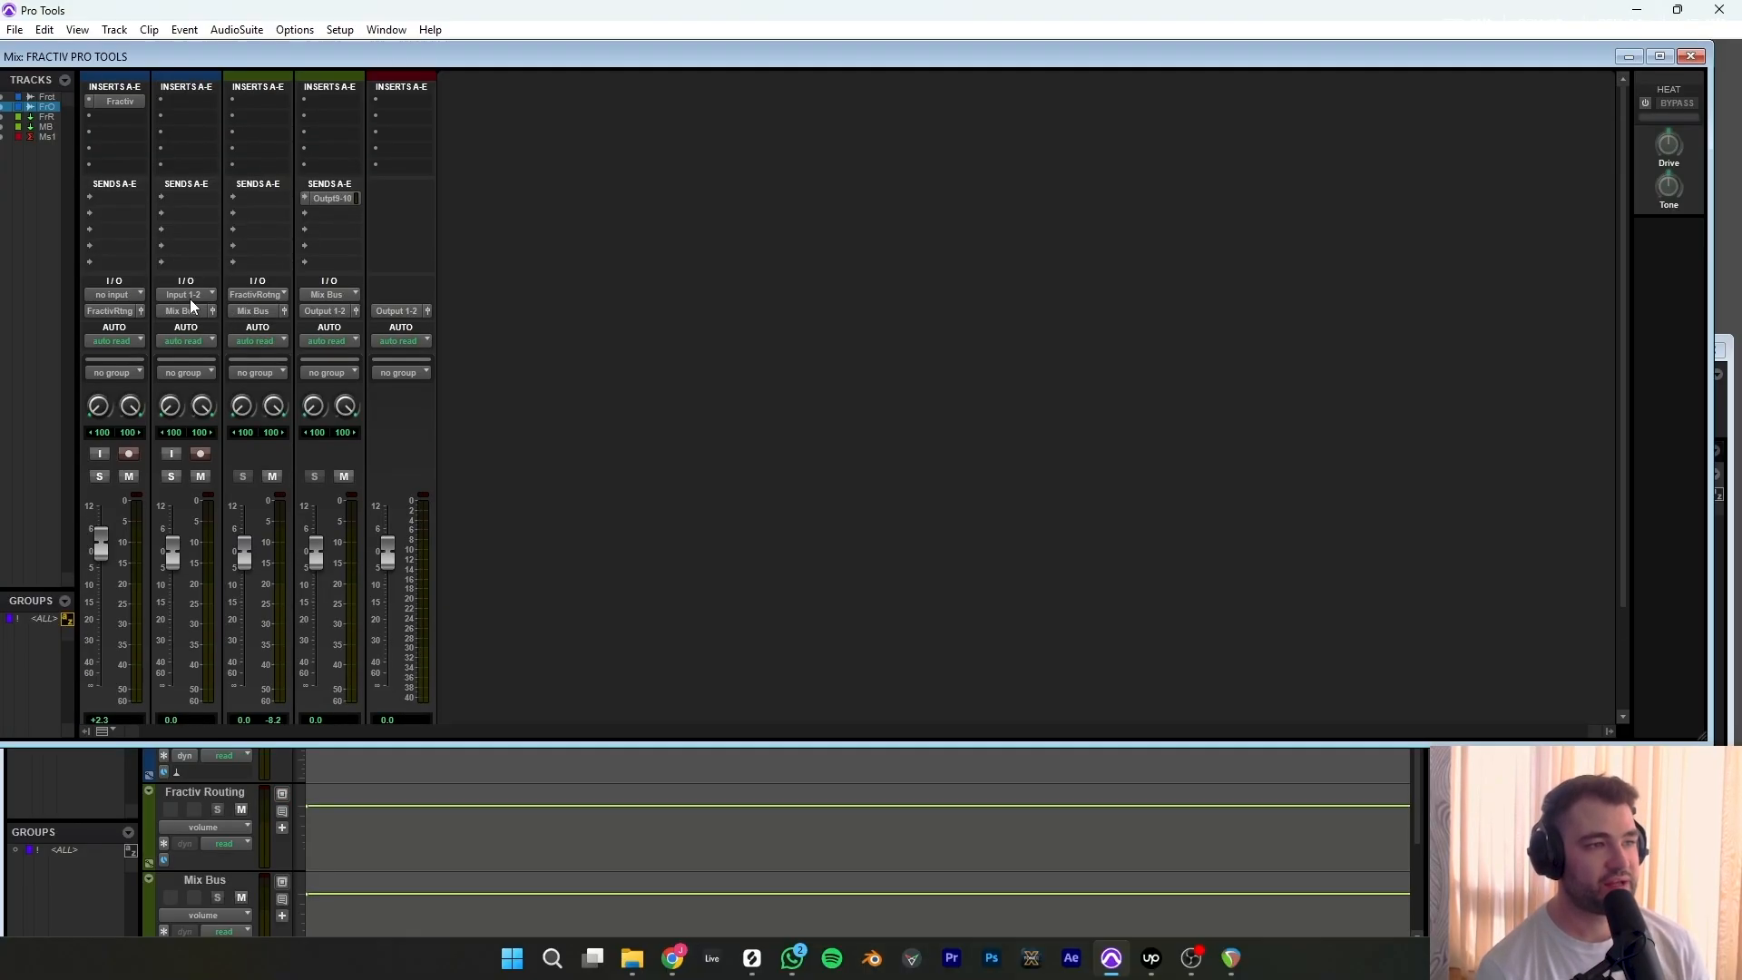
{"action": "left_click", "coordinate": [186, 295]}
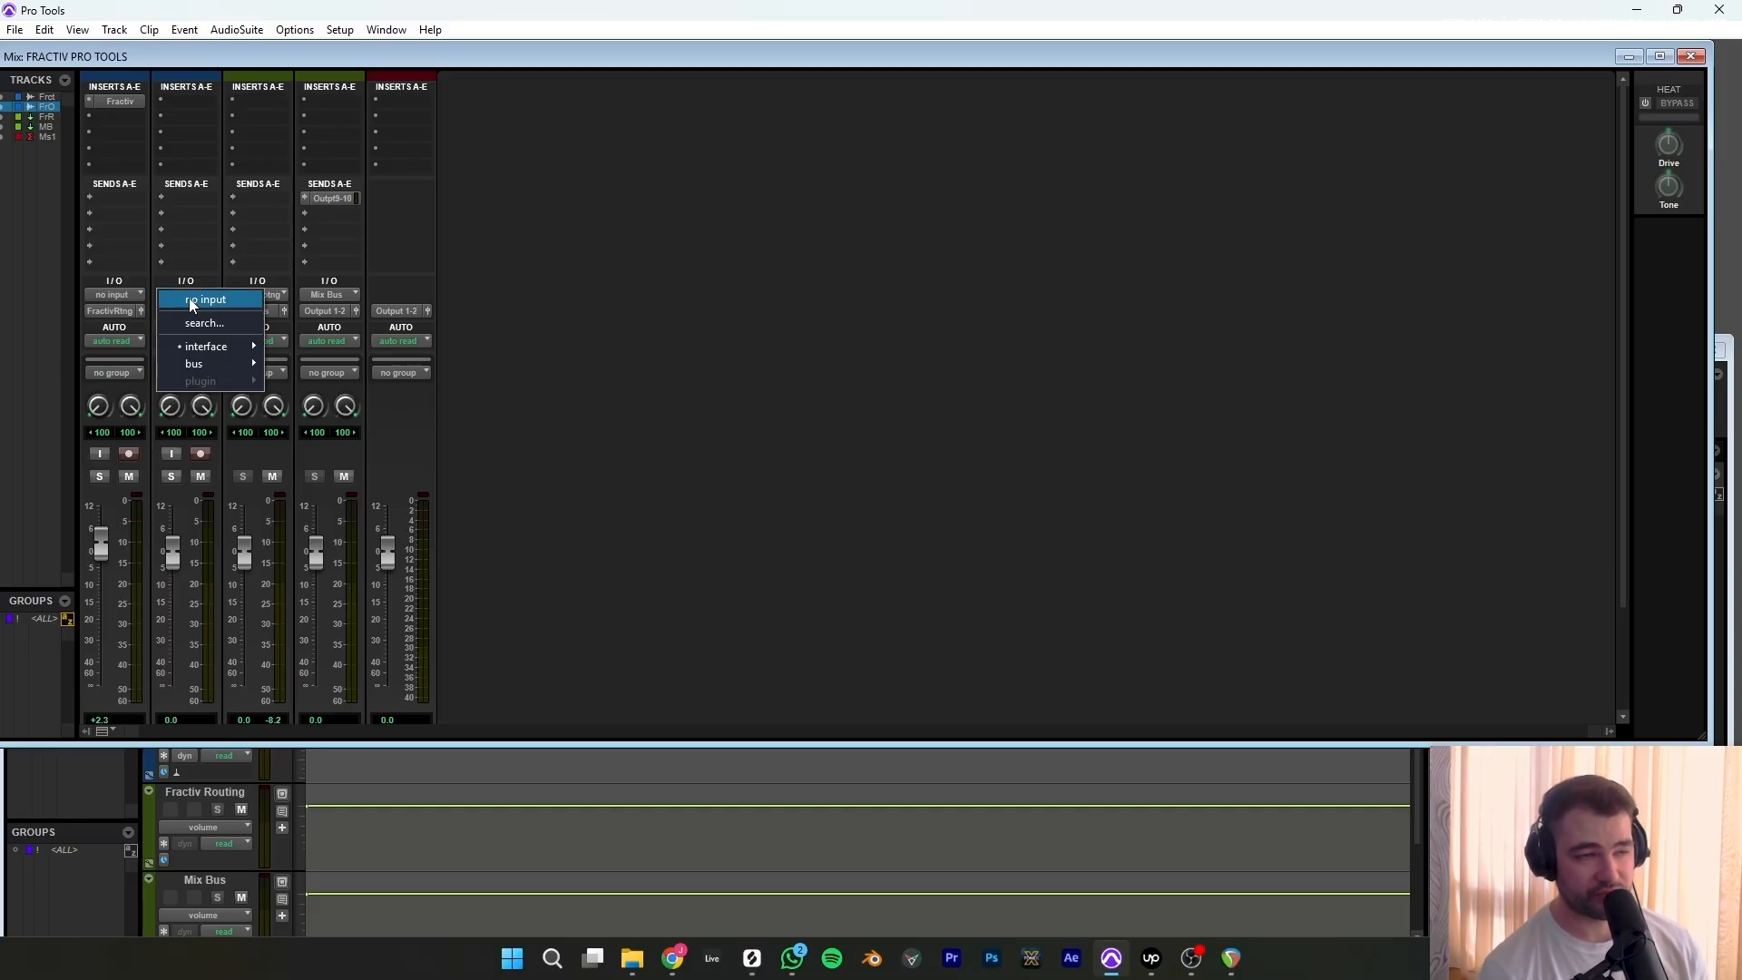
{"action": "mouse_move", "coordinate": [227, 364]}
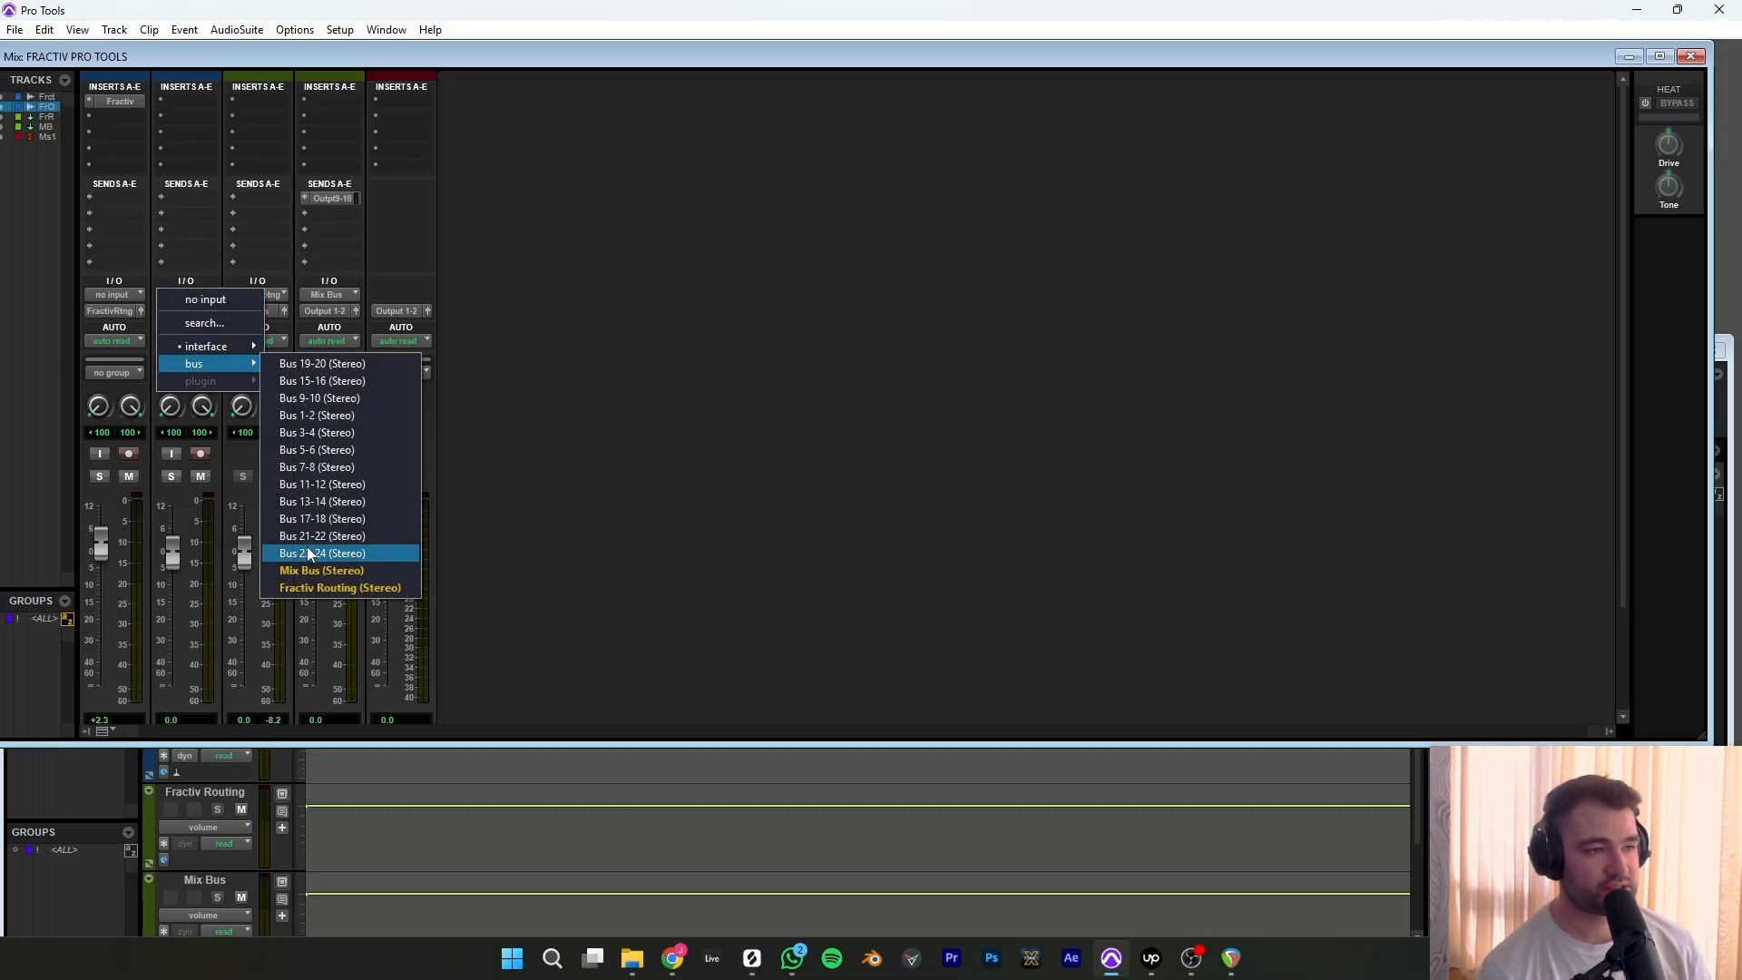
{"action": "left_click", "coordinate": [313, 588]}
{"action": "scroll", "coordinate": [141, 442], "scroll_direction": "down", "scroll_amount": 3}
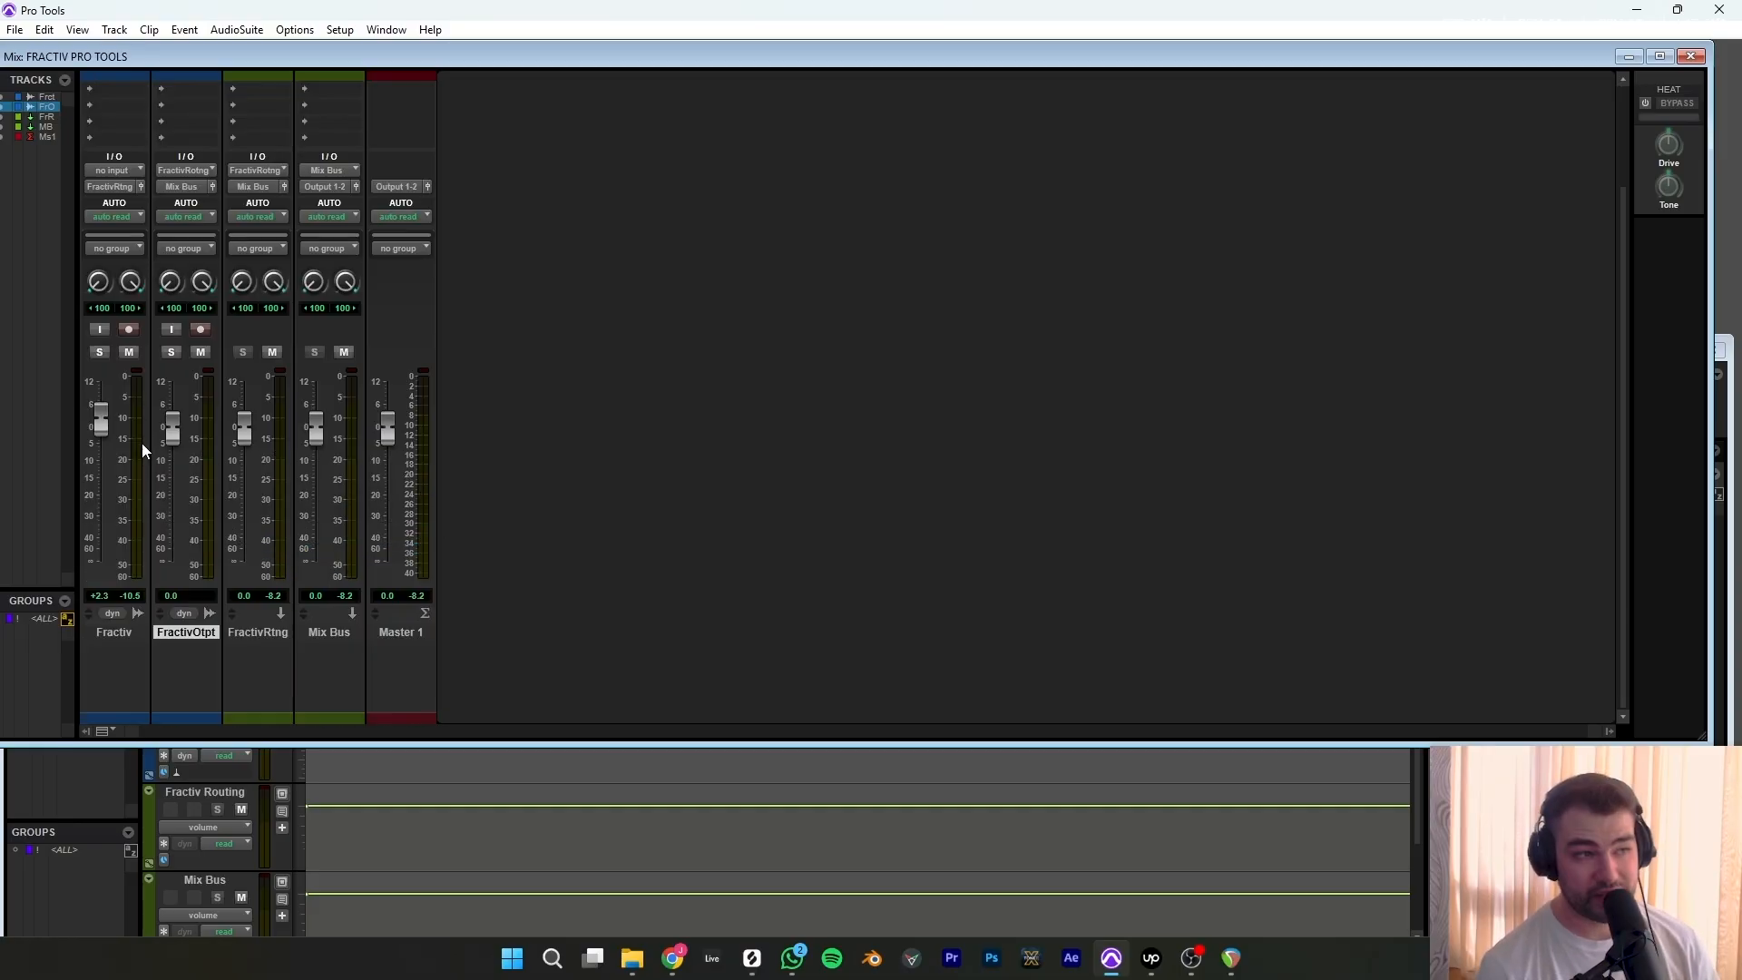
Record-arm the Fractiv Output track, enable its input monitoring and lower its fader to about -23.5 dB.
{"action": "left_click", "coordinate": [200, 331]}
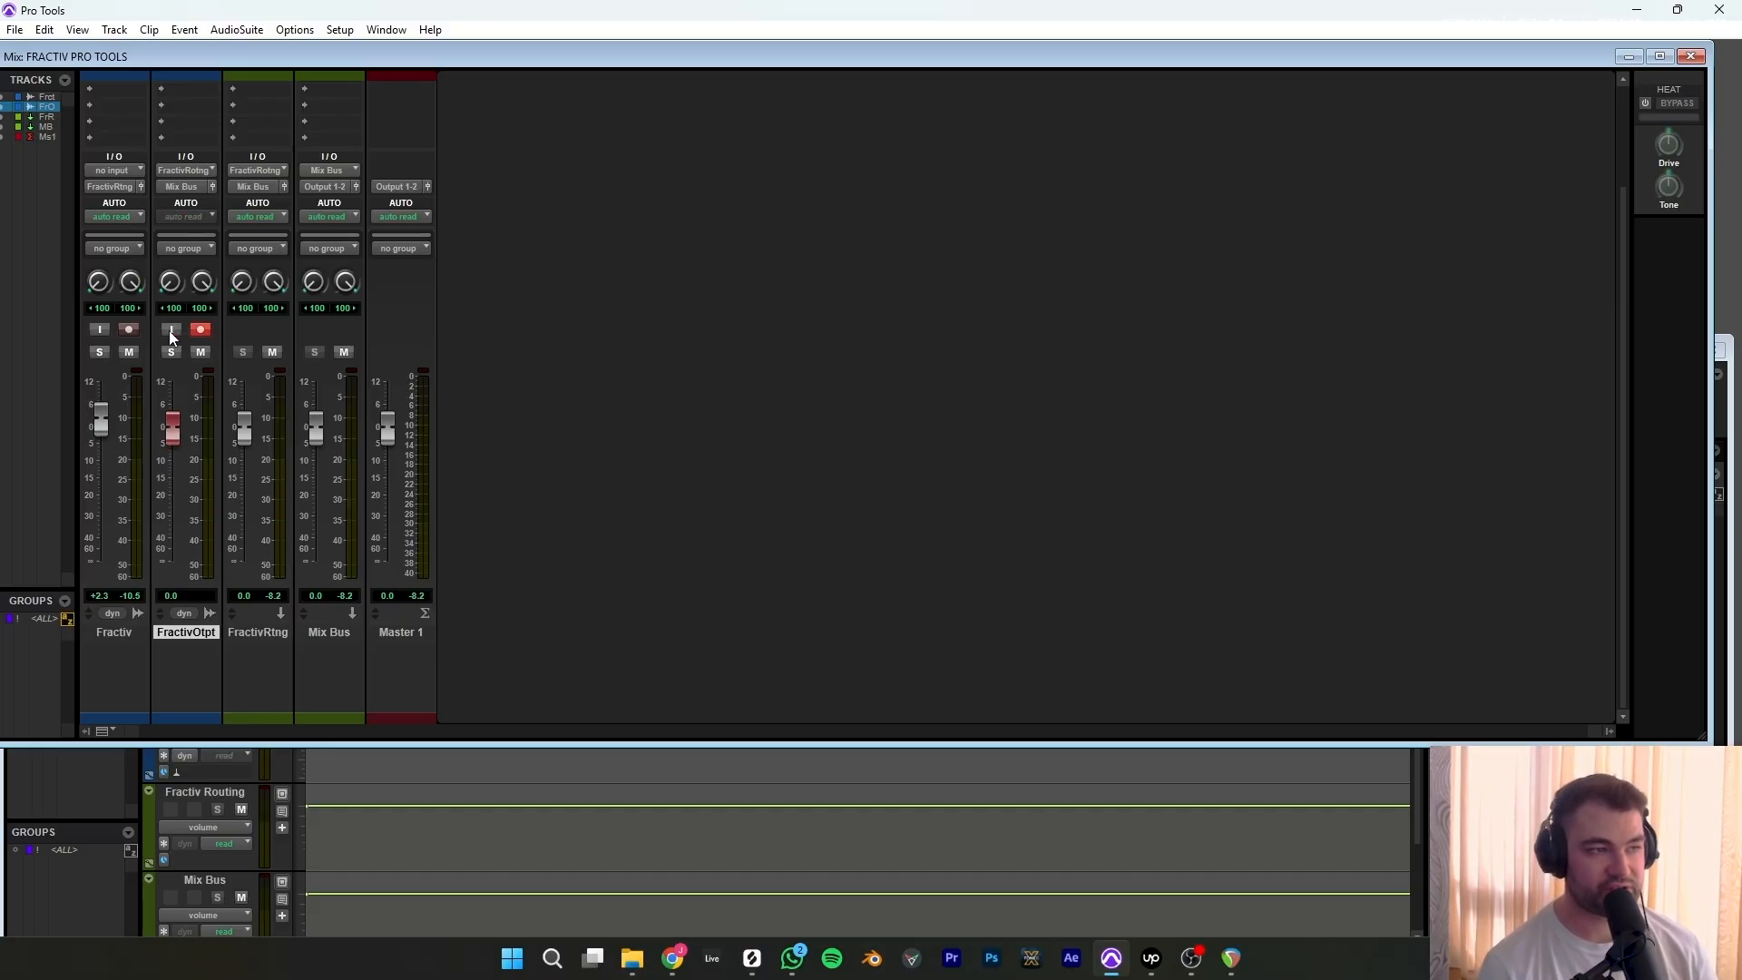
{"action": "left_click", "coordinate": [169, 331]}
{"action": "left_click_drag", "start_coordinate": [172, 425], "coordinate": [176, 506]}
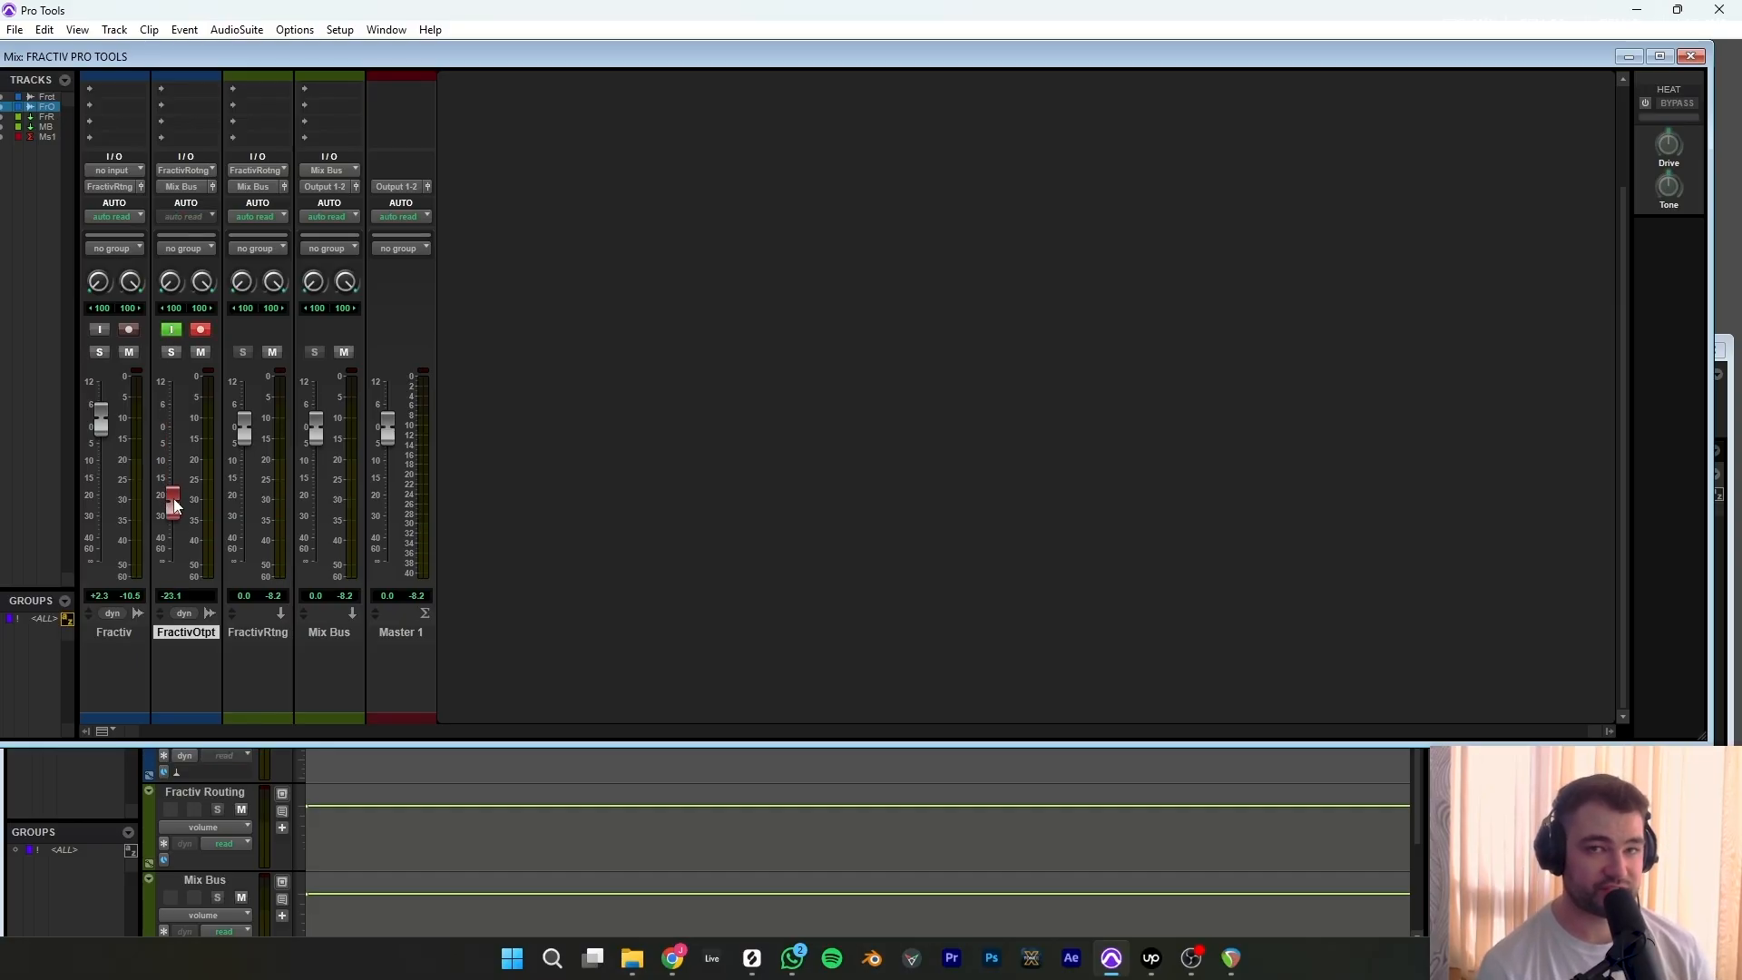
Play the frozen audio in Fractiv to check the signal on Fractiv Output, and close the plugin window.
{"action": "left_click", "coordinate": [114, 102]}
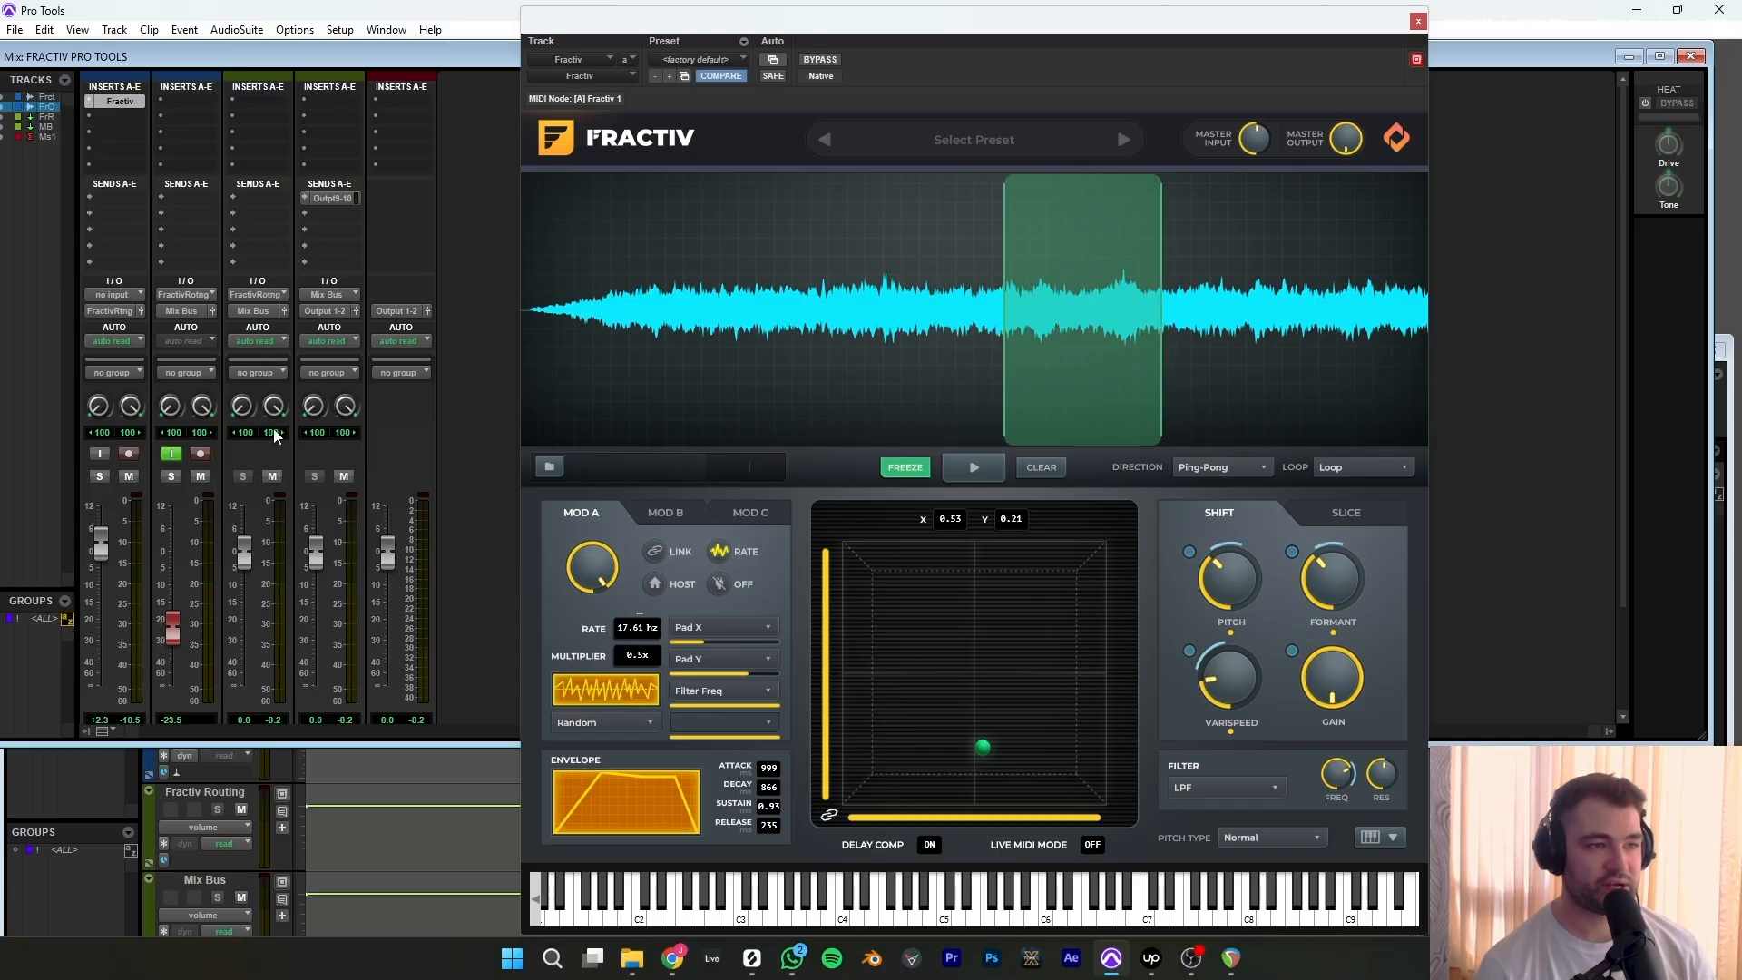
{"action": "left_click", "coordinate": [975, 470]}
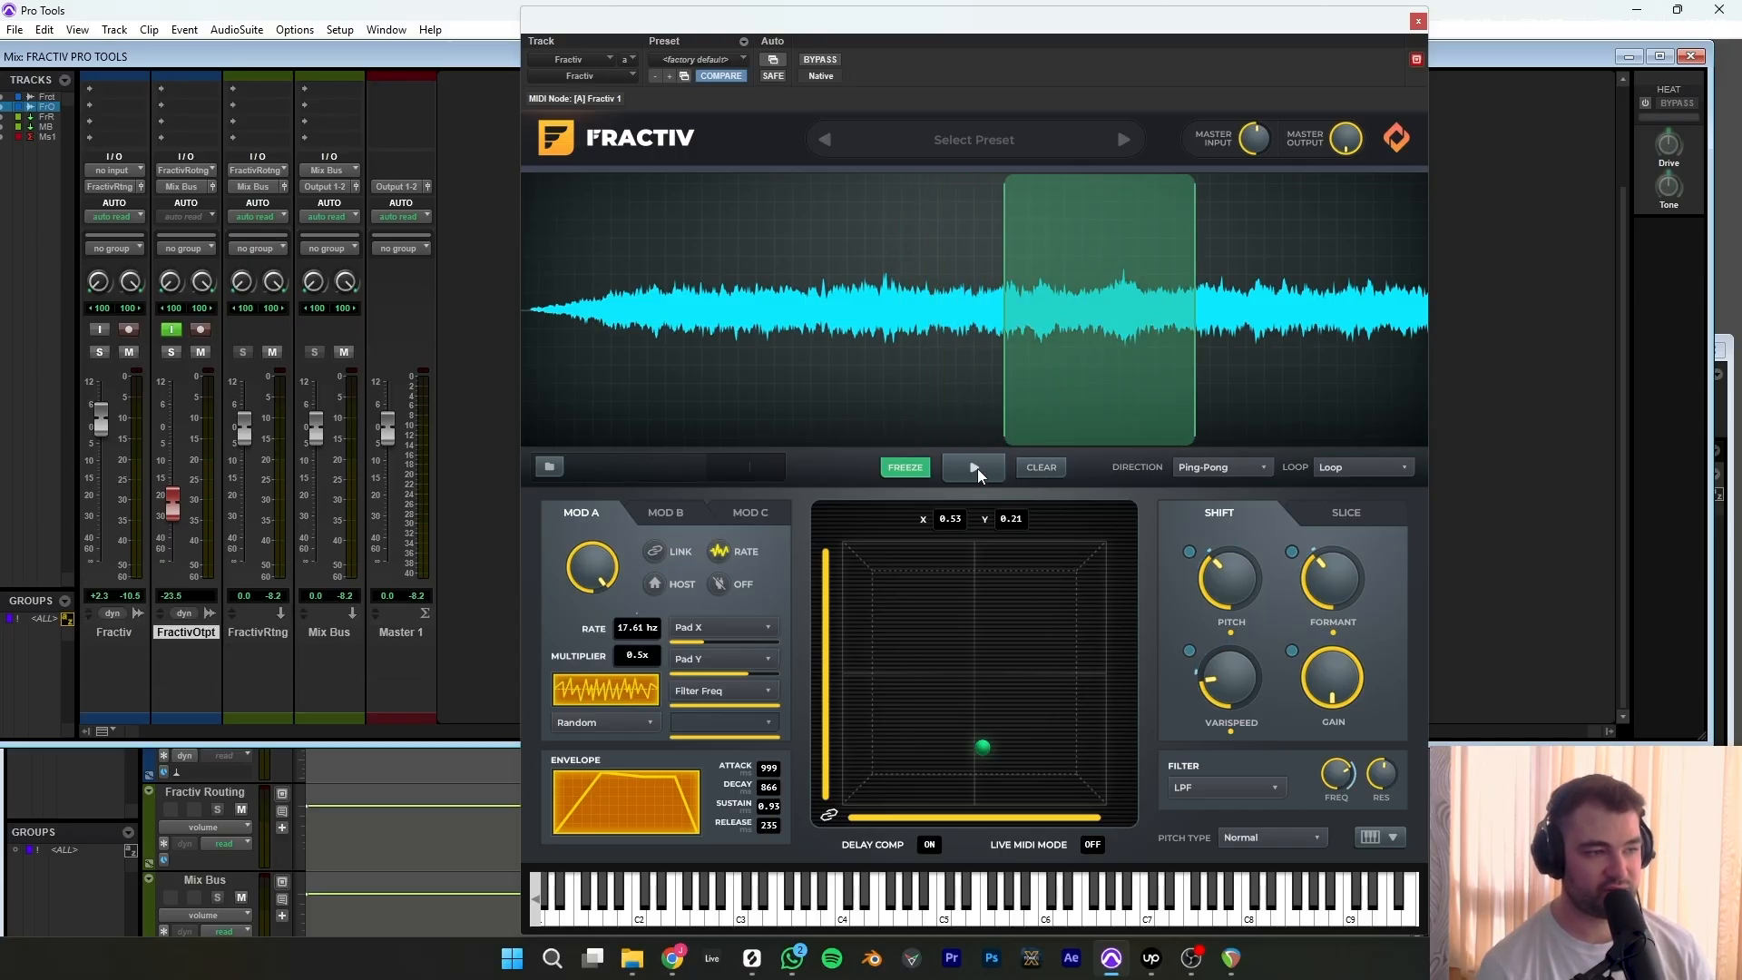
{"action": "left_click", "coordinate": [977, 470]}
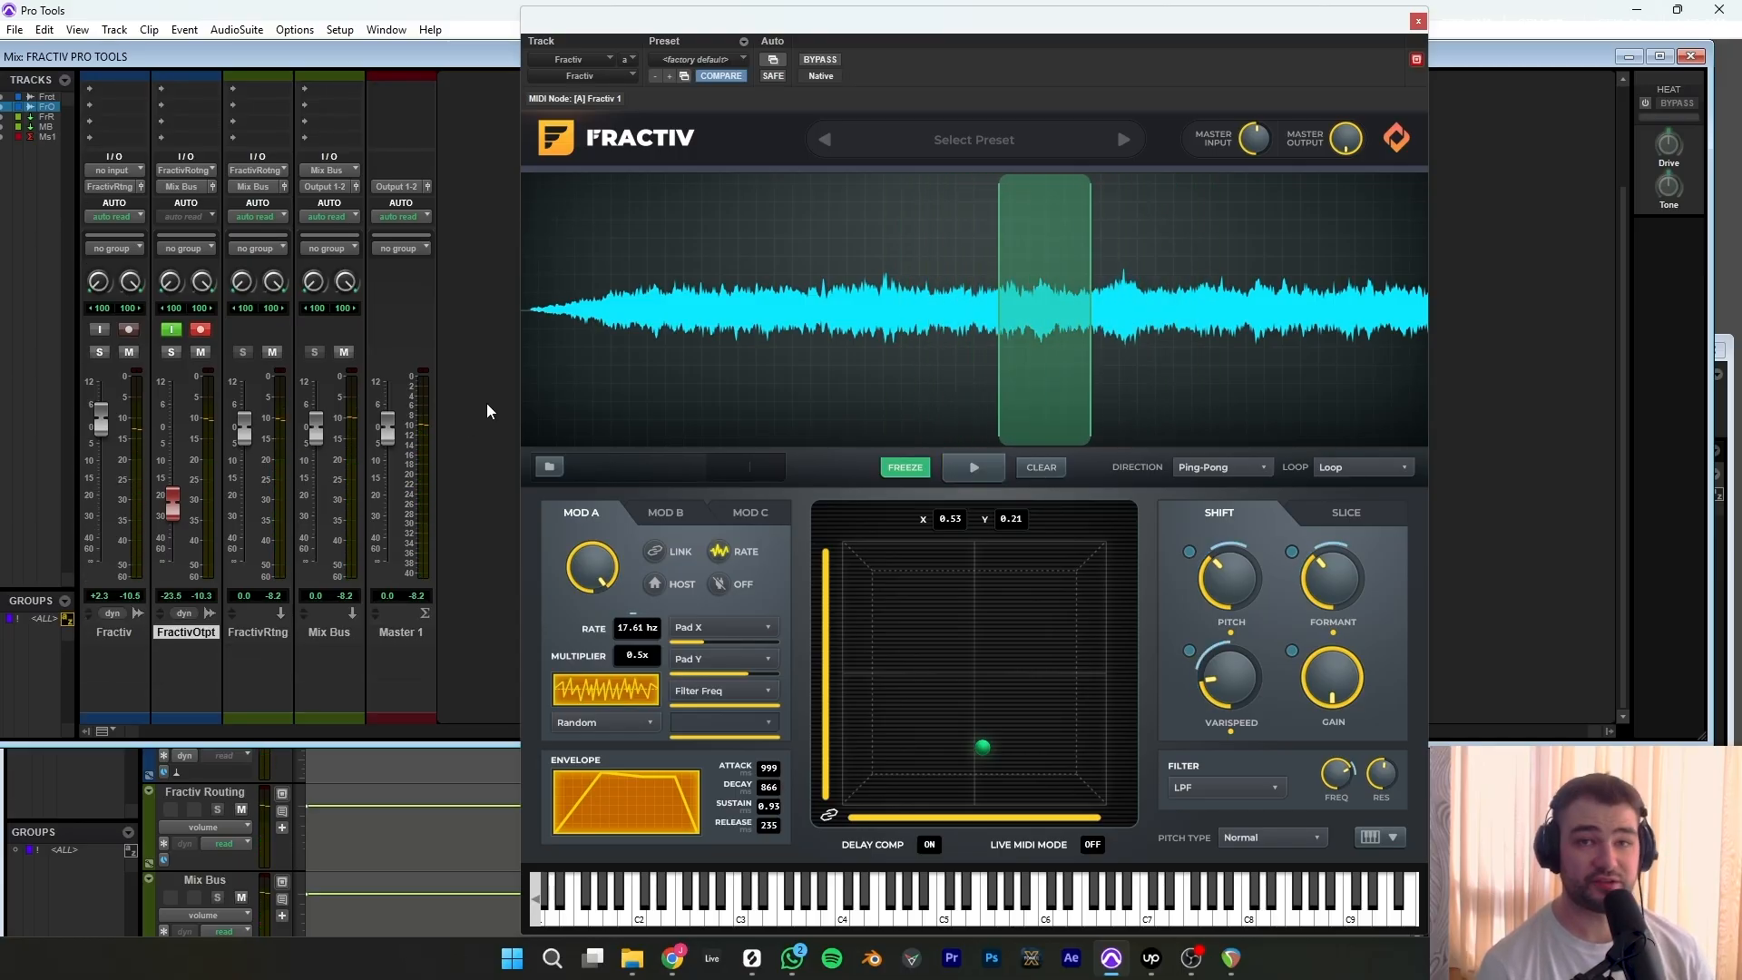
{"action": "key", "text": "ctrl+w"}
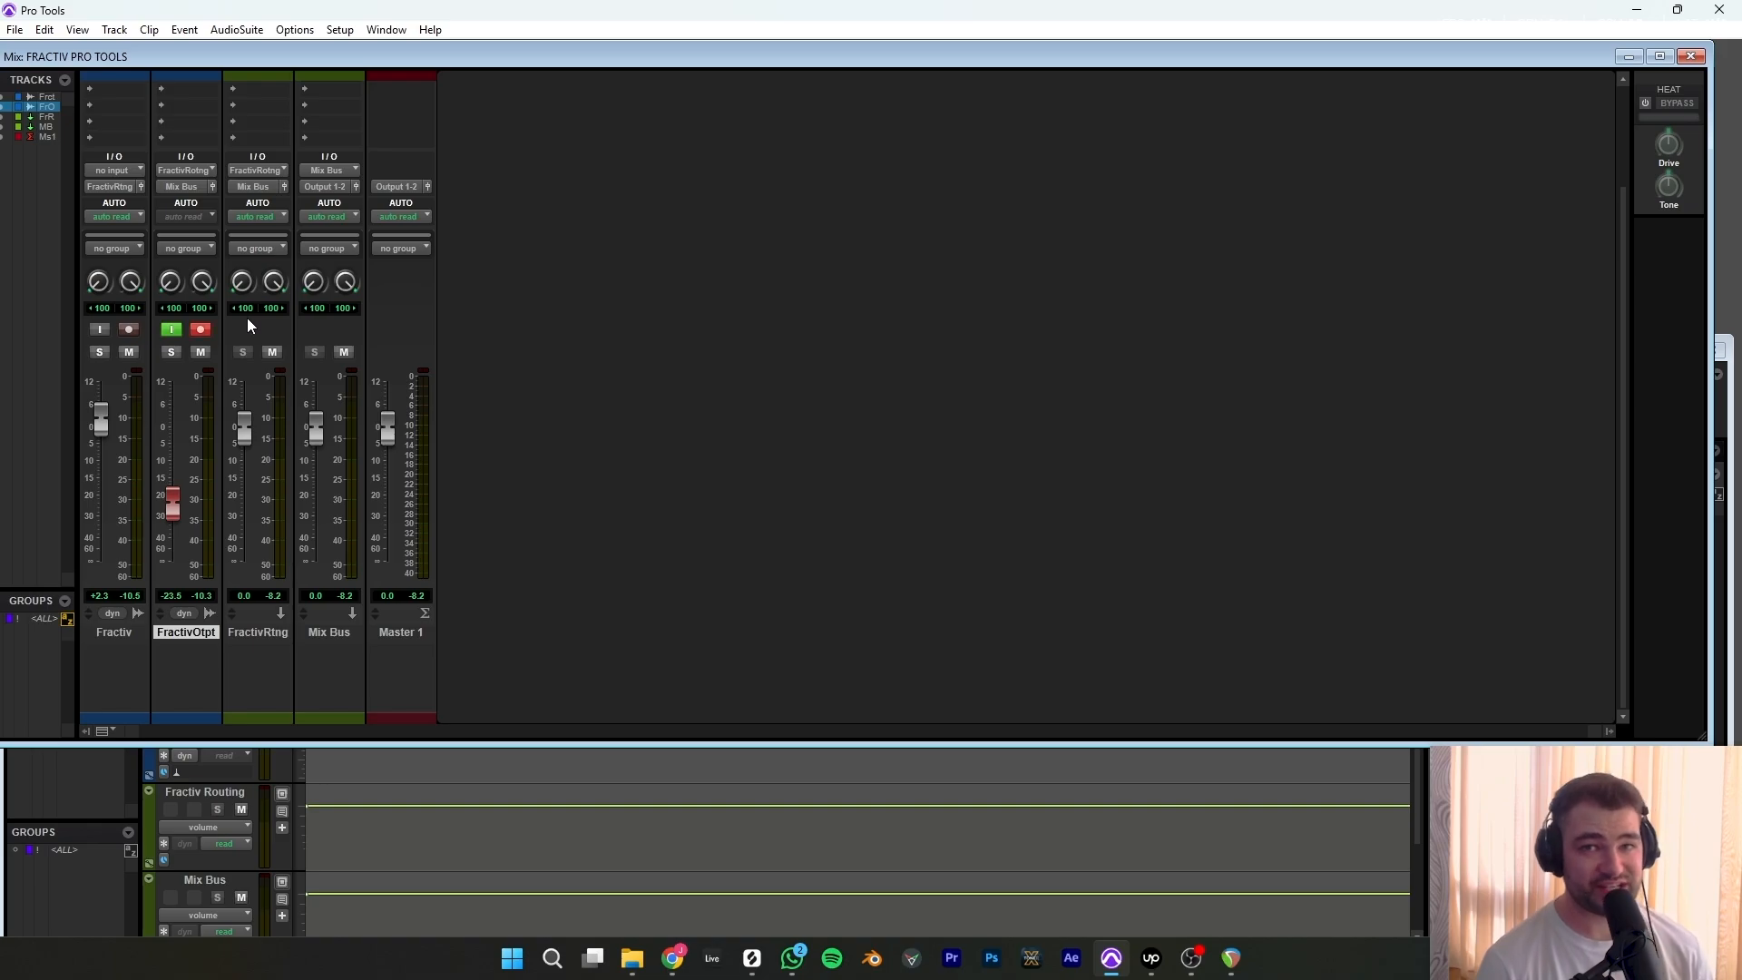
Turn off input monitoring on Fractiv Output, keep it record-armed and raise its fader to about +0.9 dB.
{"action": "left_click", "coordinate": [202, 330]}
{"action": "left_click_drag", "start_coordinate": [172, 497], "coordinate": [175, 531]}
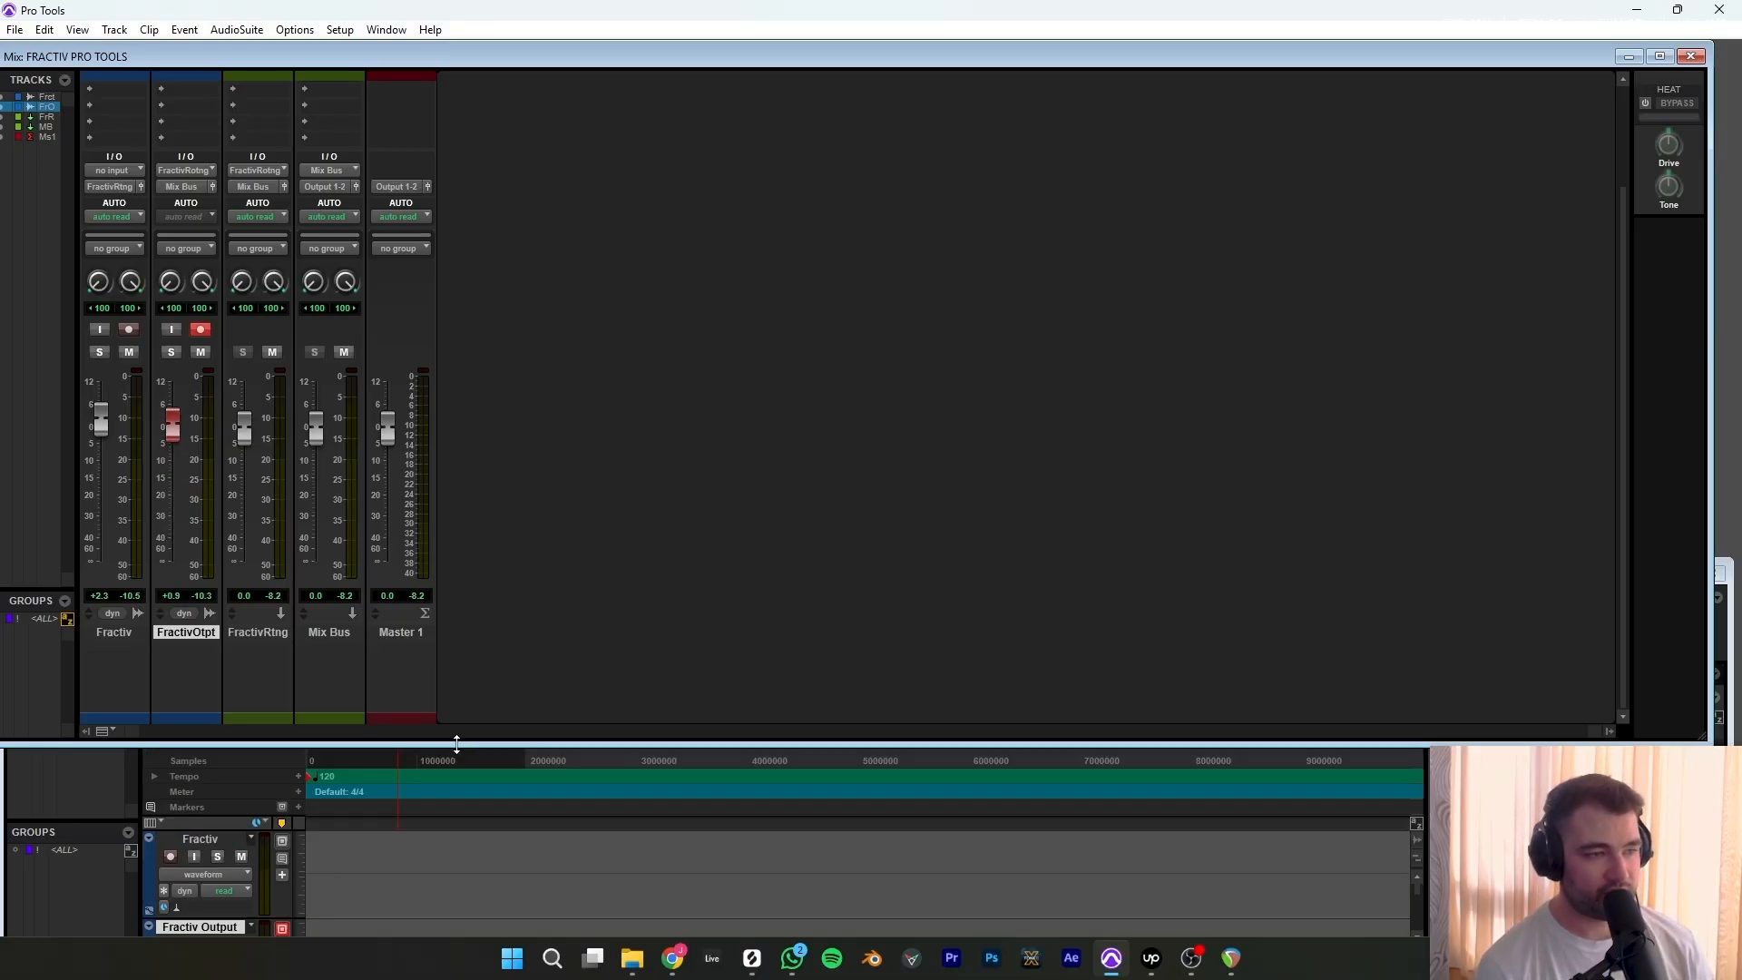
Record Fractiv's frozen audio playback onto the Fractiv Output track, stop the recording and close the plugin window.
{"action": "left_click_drag", "start_coordinate": [456, 744], "coordinate": [503, 446]}
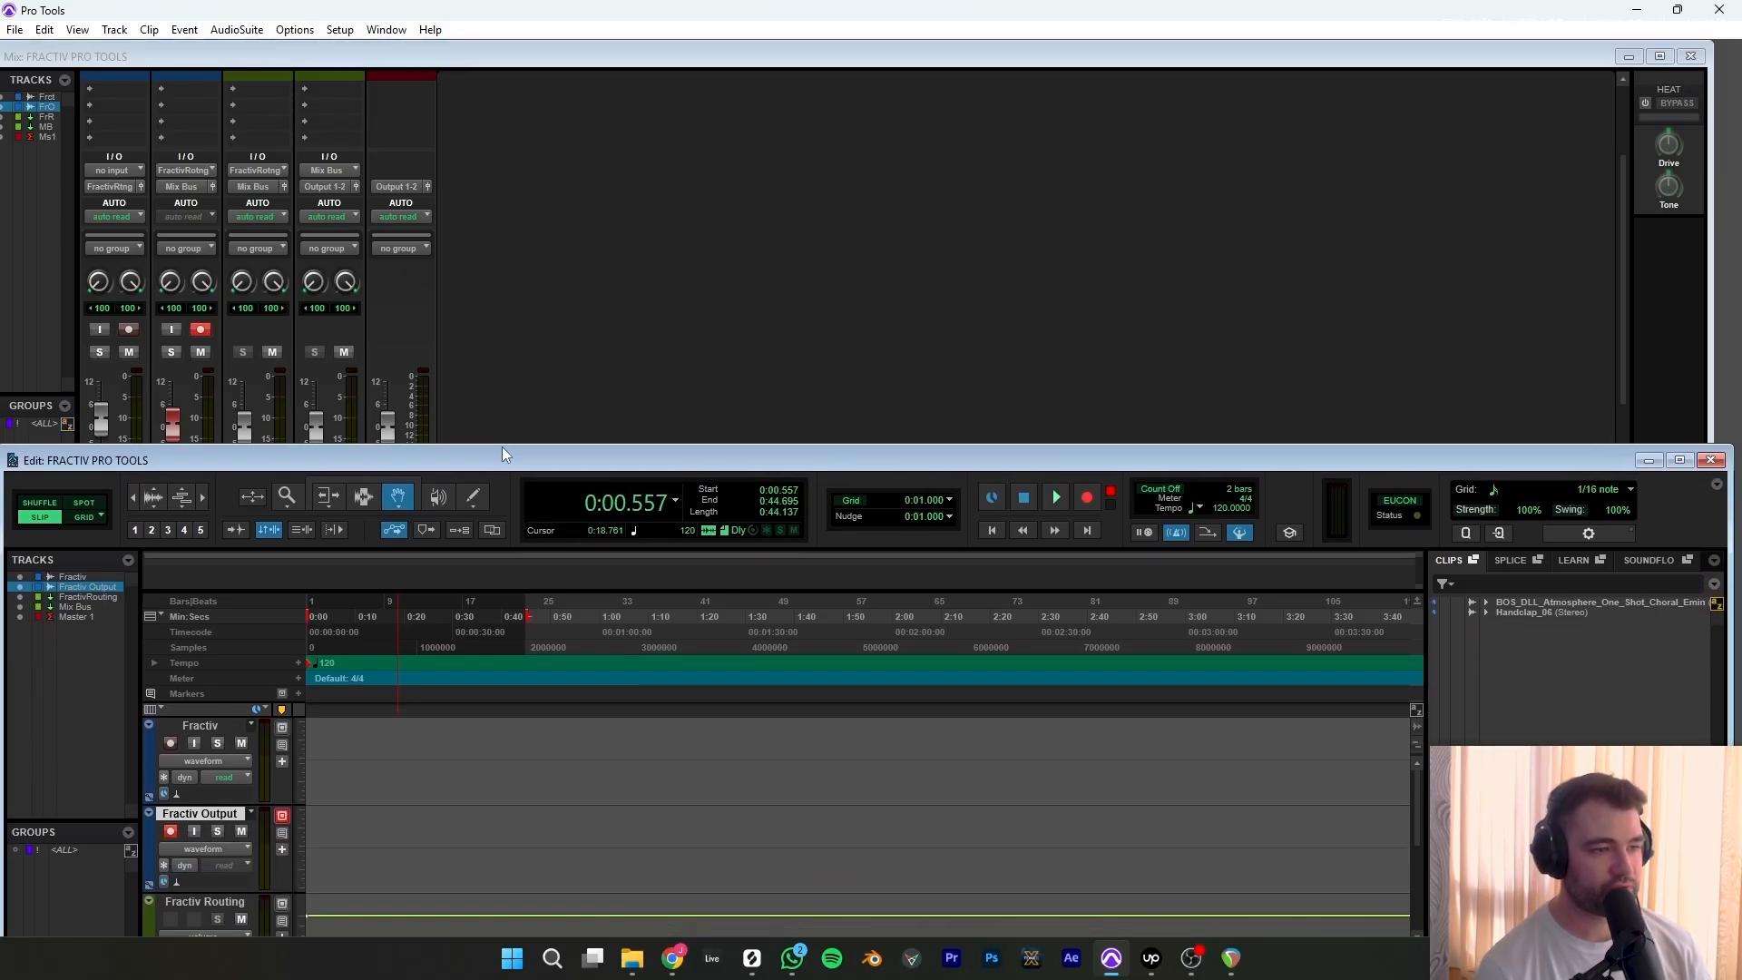
{"action": "left_click", "coordinate": [1062, 501]}
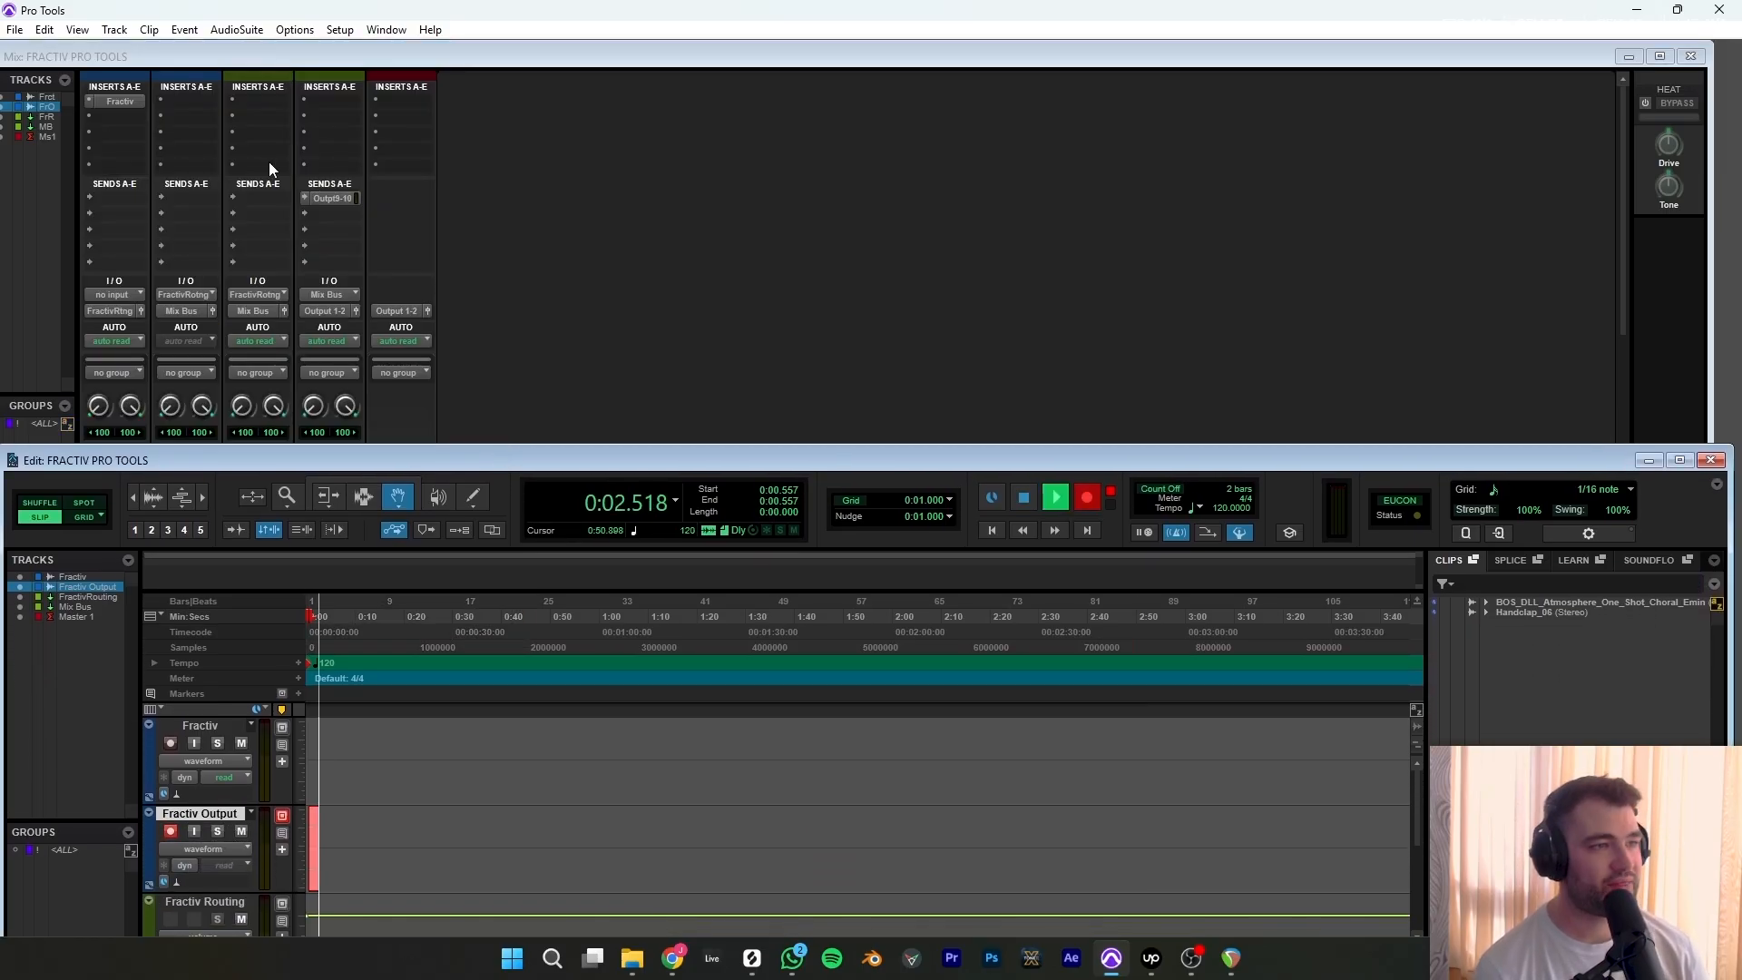
{"action": "left_click", "coordinate": [129, 101]}
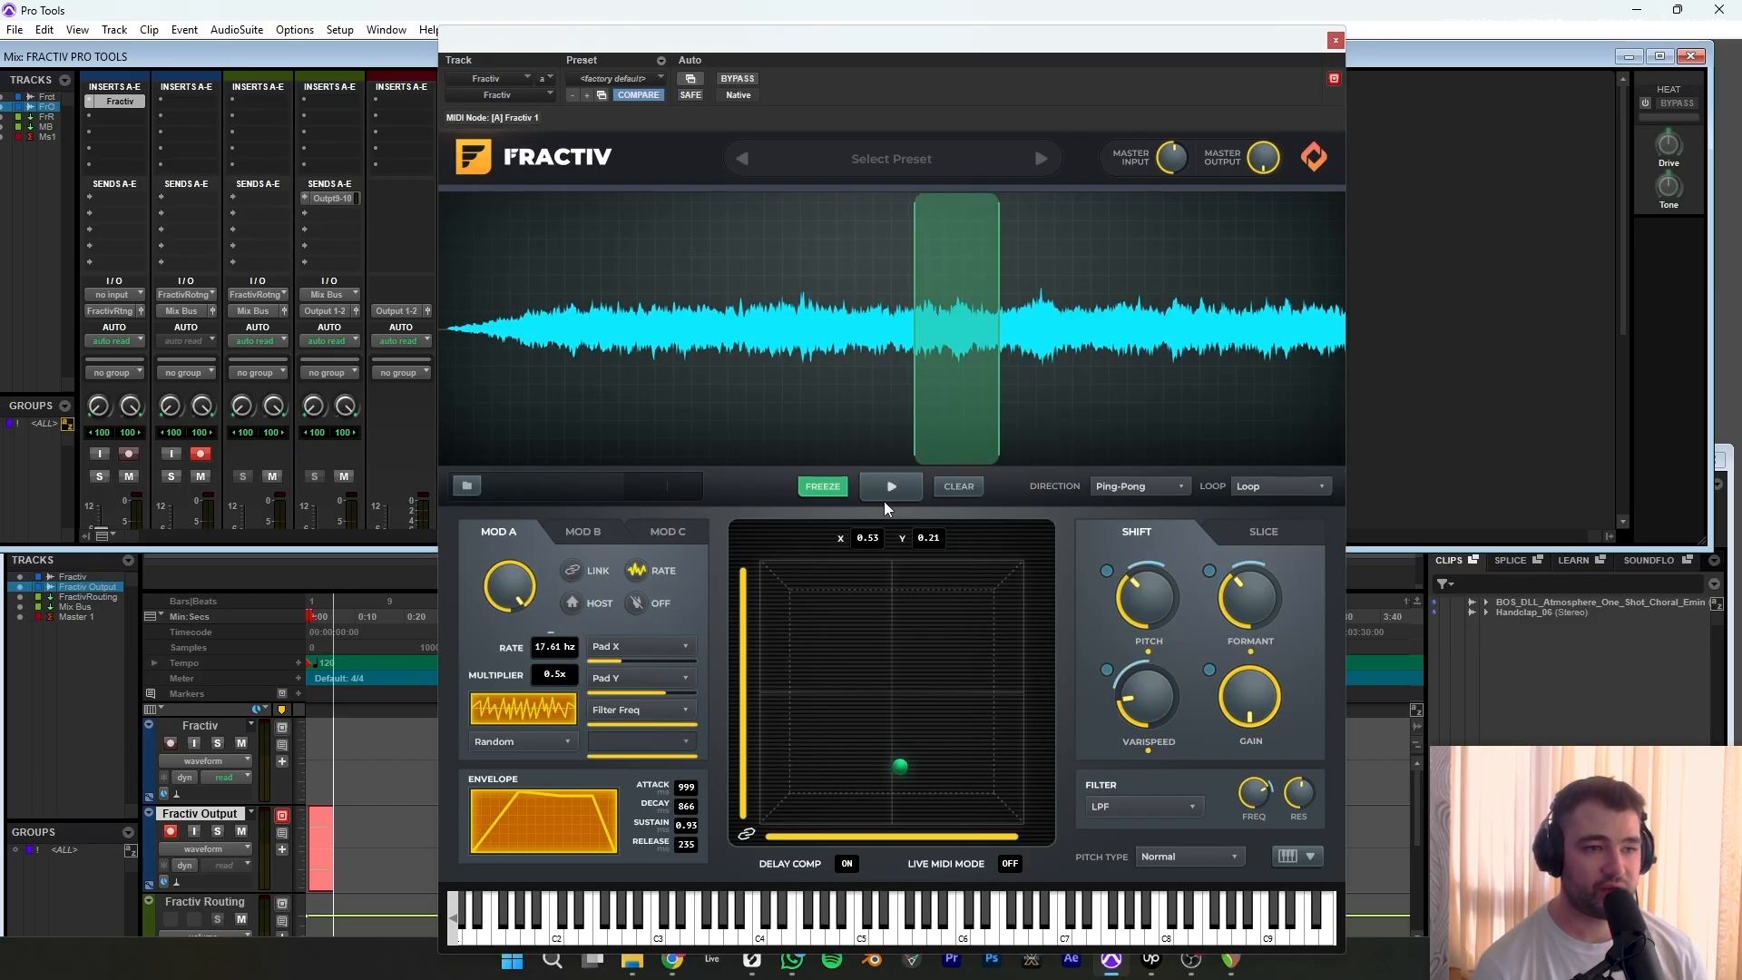
{"action": "left_click", "coordinate": [893, 492]}
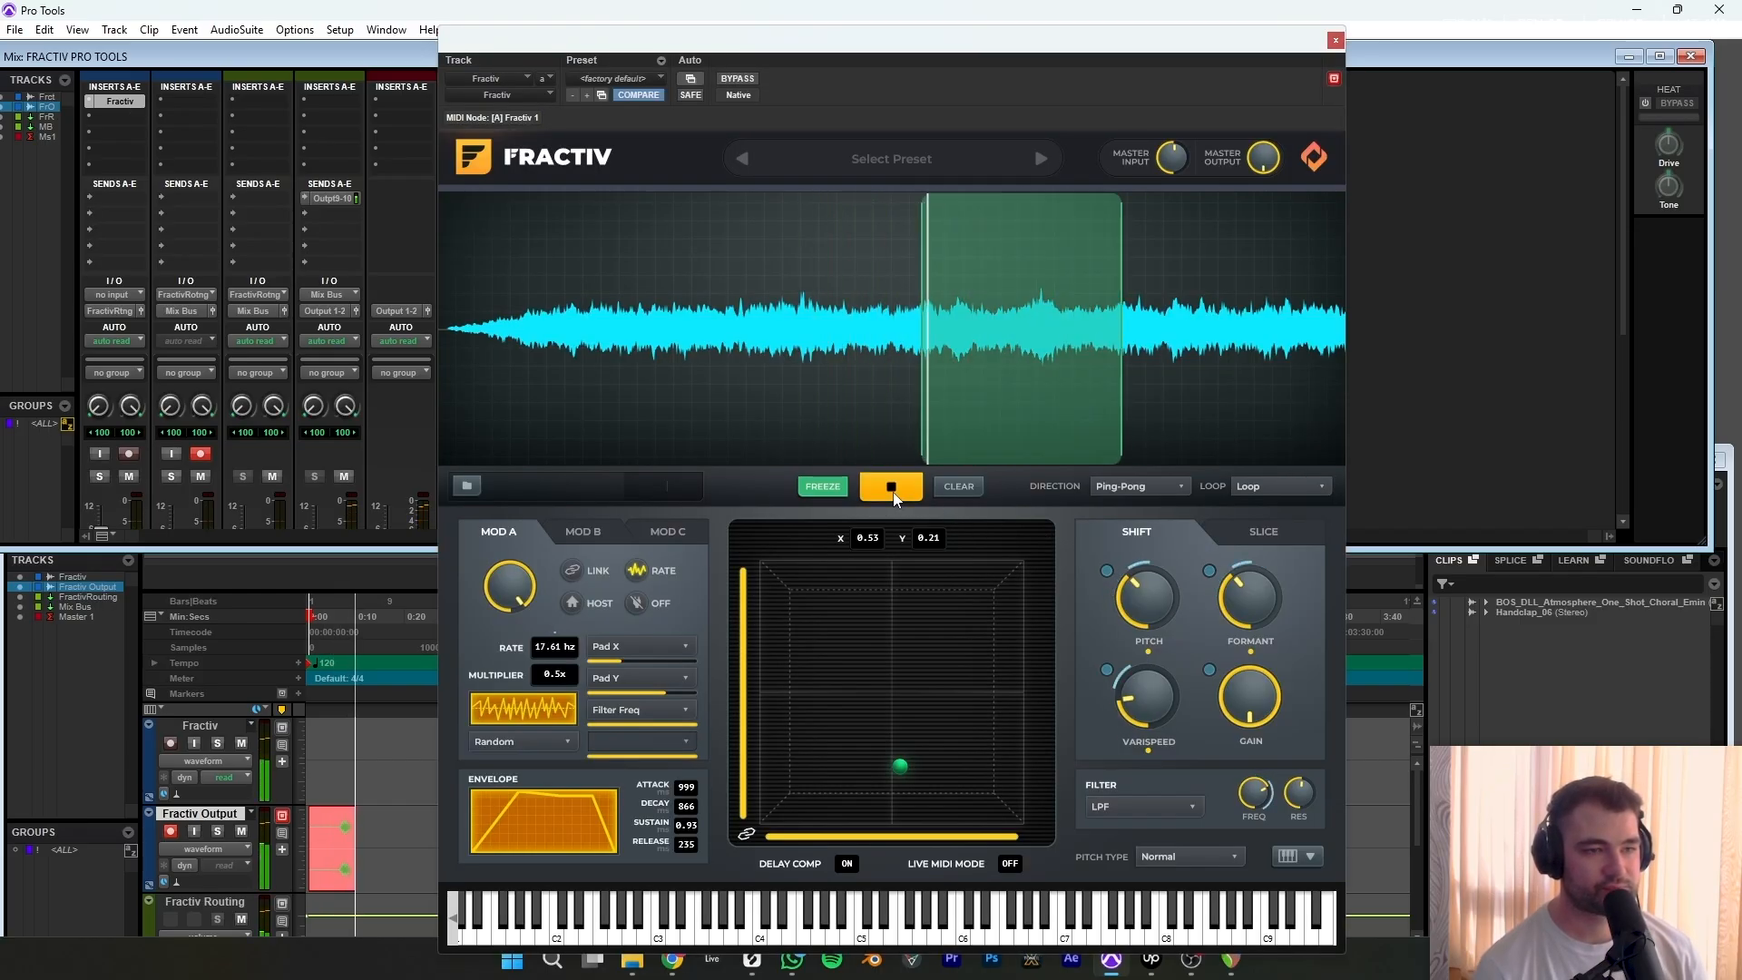
{"action": "left_click", "coordinate": [893, 491]}
{"action": "key", "text": "space"}
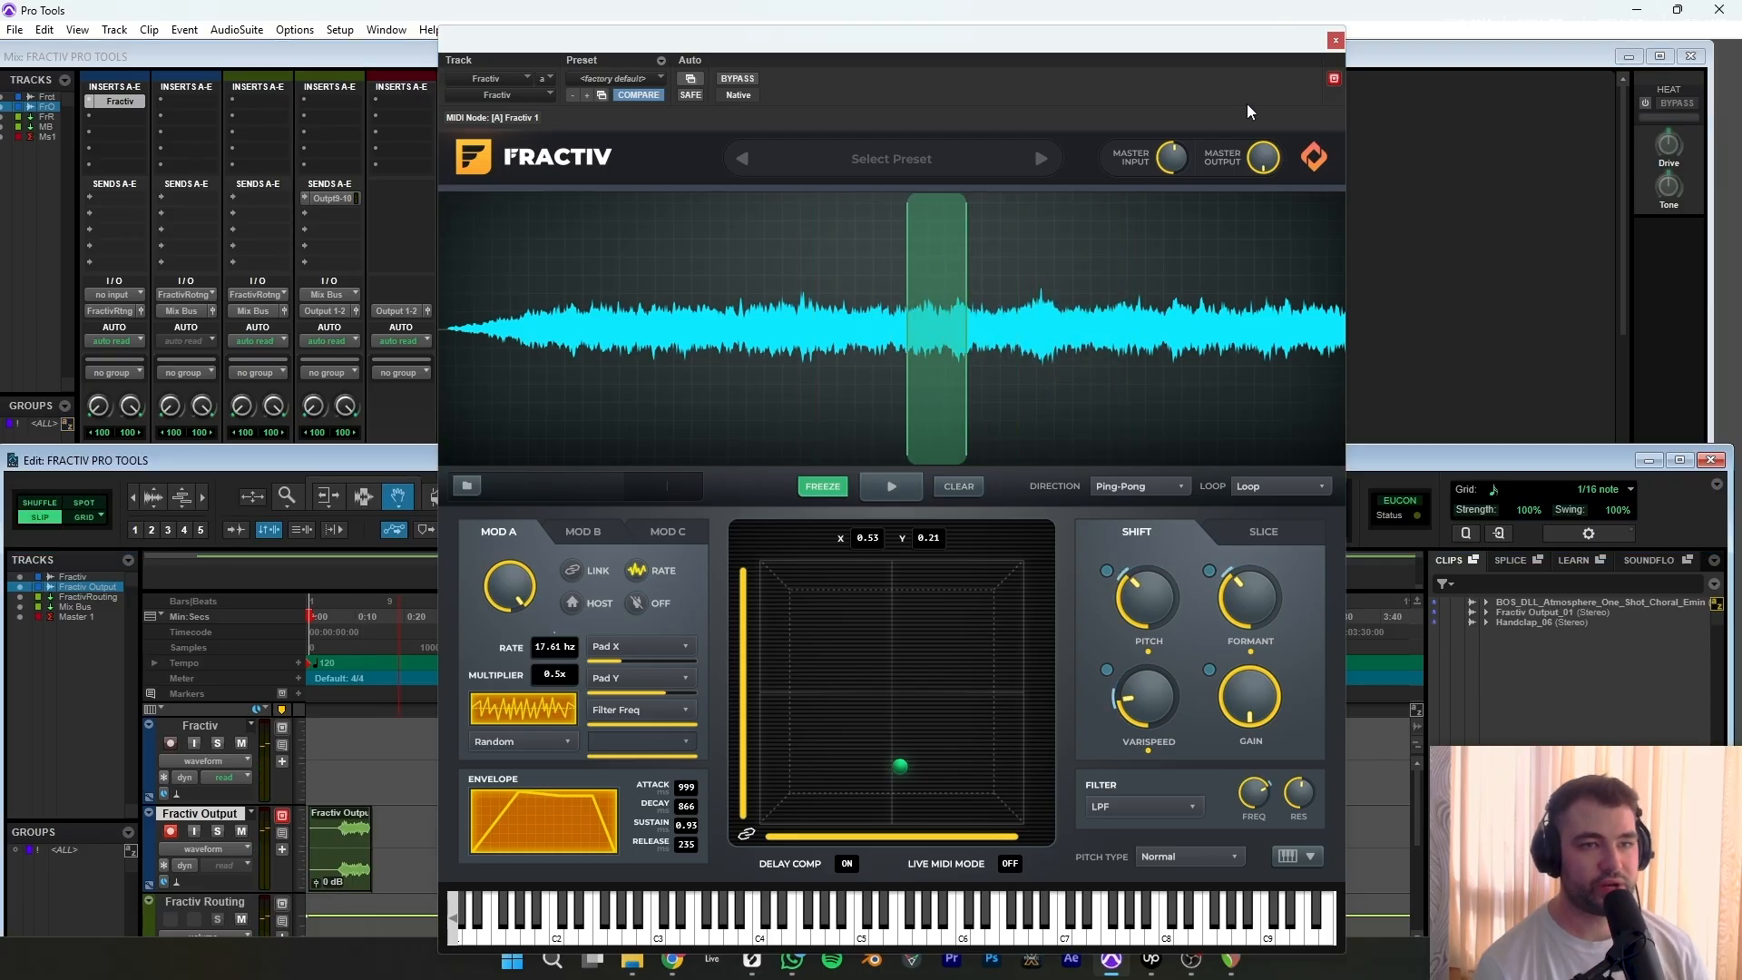
{"action": "left_click", "coordinate": [1335, 40]}
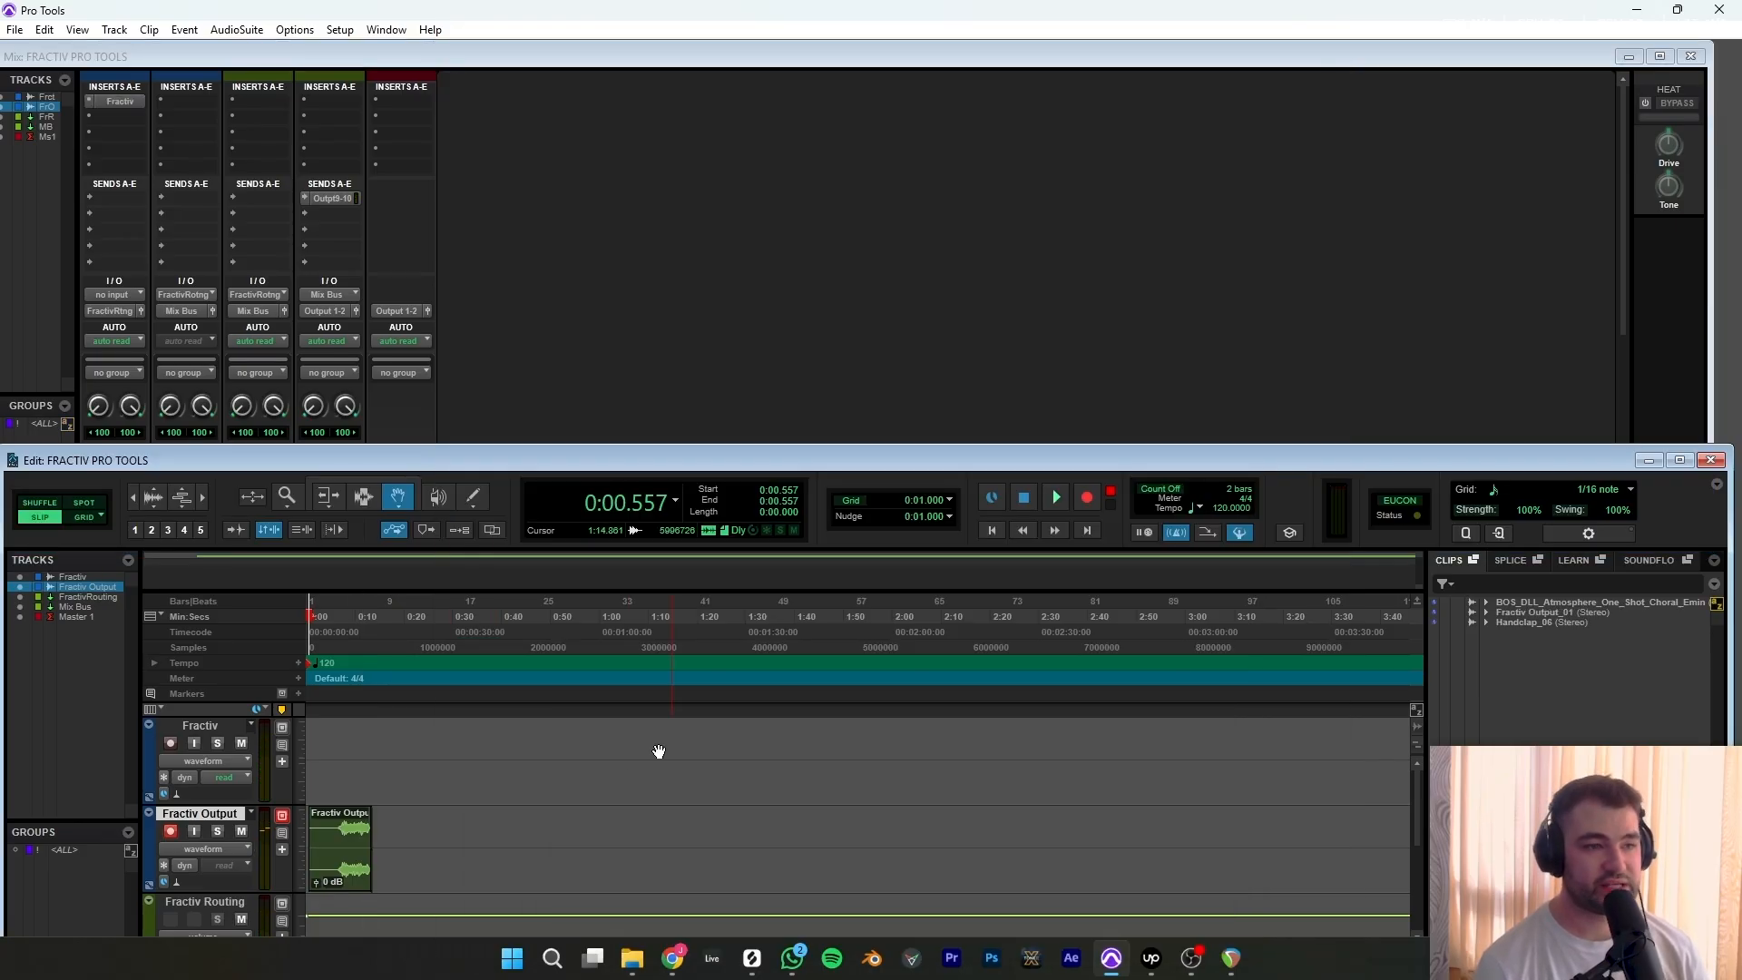
Play back the recorded clip on Fractiv Output from about 0:08.5, and restore the previous timeline selection.
{"action": "left_click", "coordinate": [343, 852]}
{"action": "left_click", "coordinate": [348, 637]}
{"action": "key", "text": "space"}
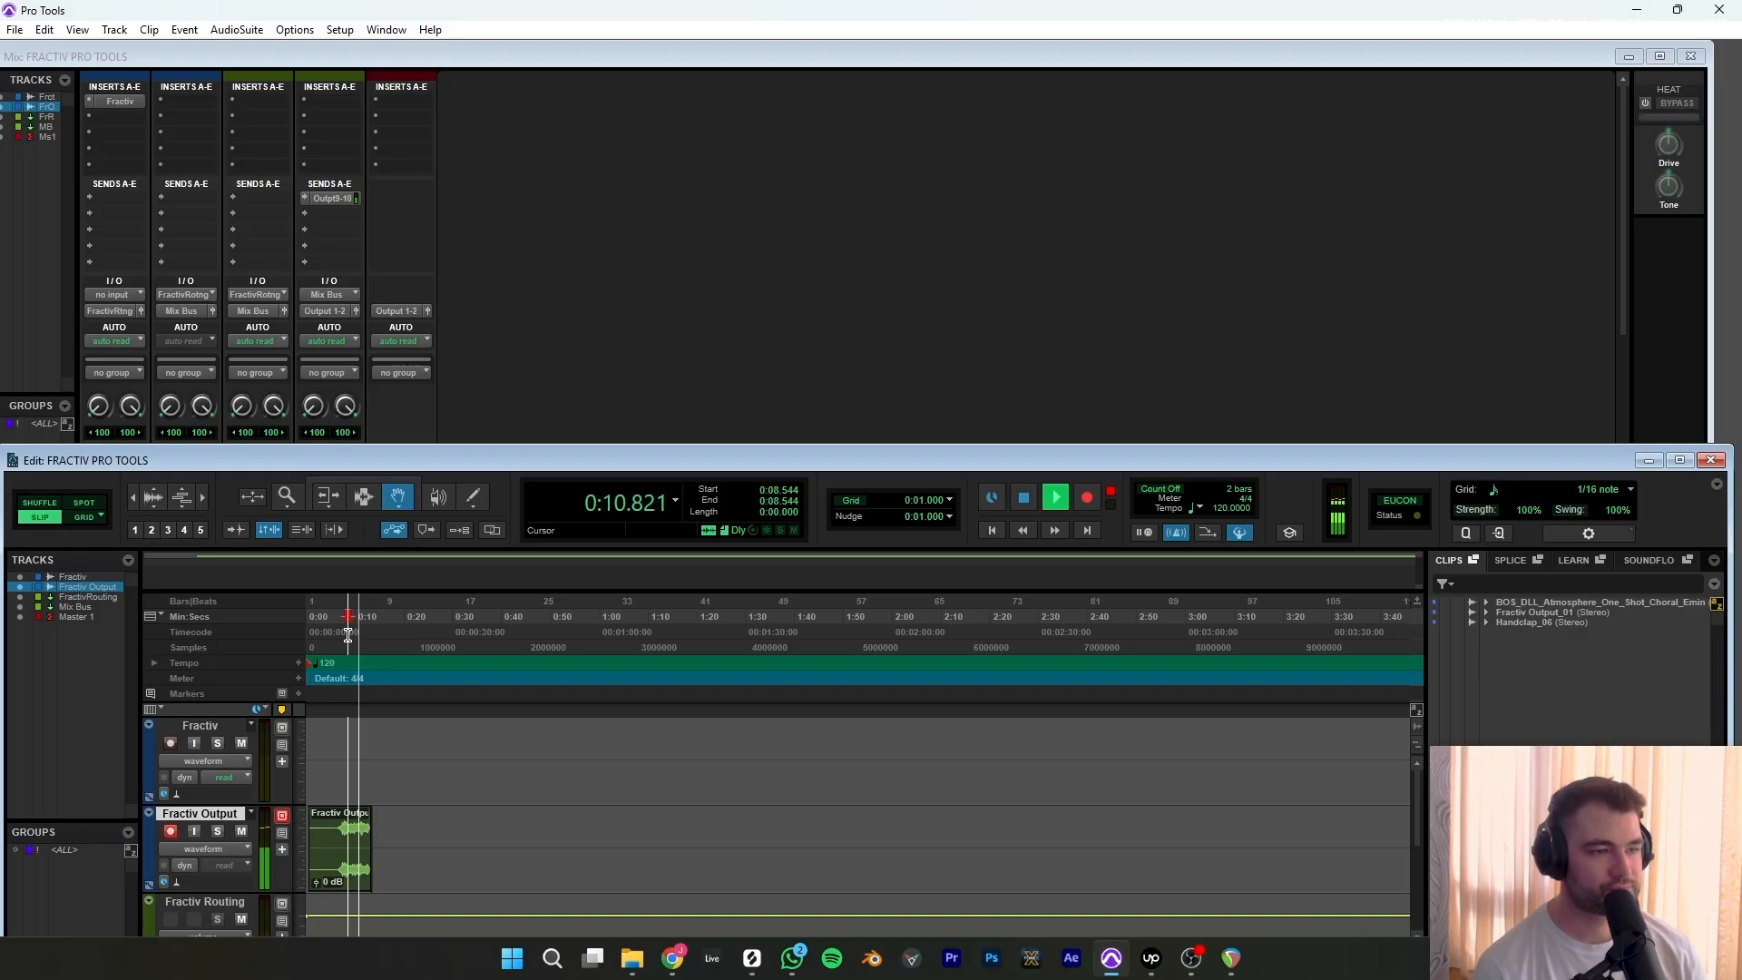
{"action": "key", "text": "space"}
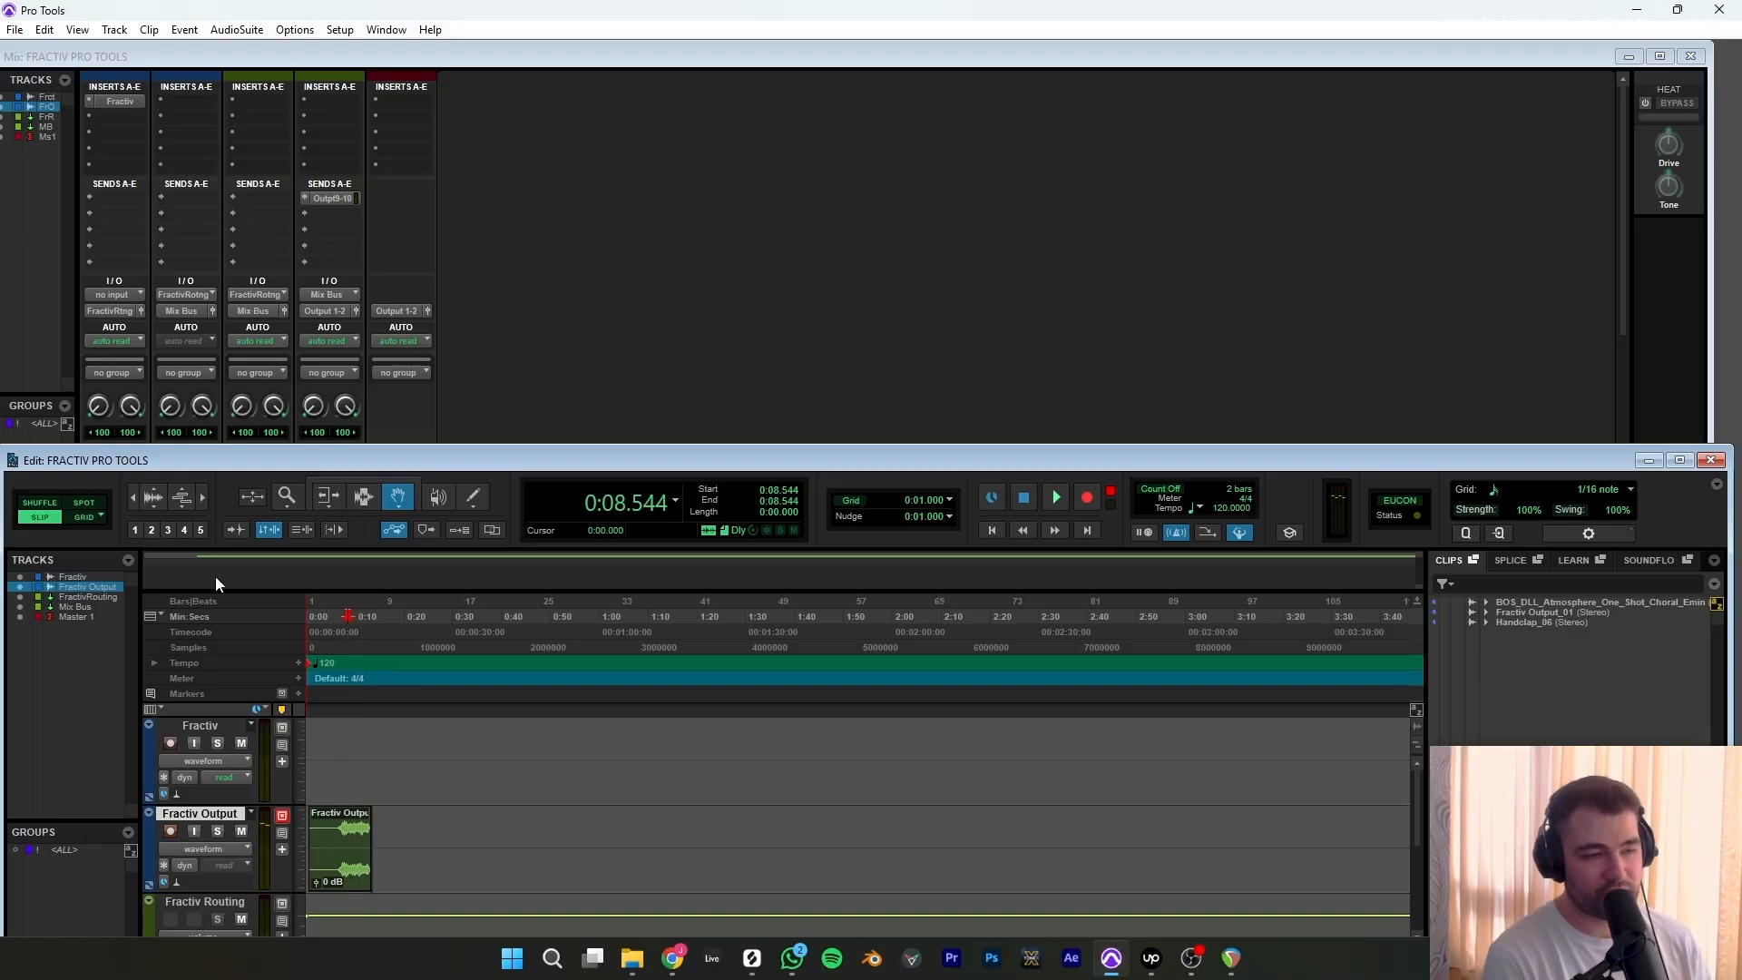
{"action": "key", "text": "ctrl+alt+z"}
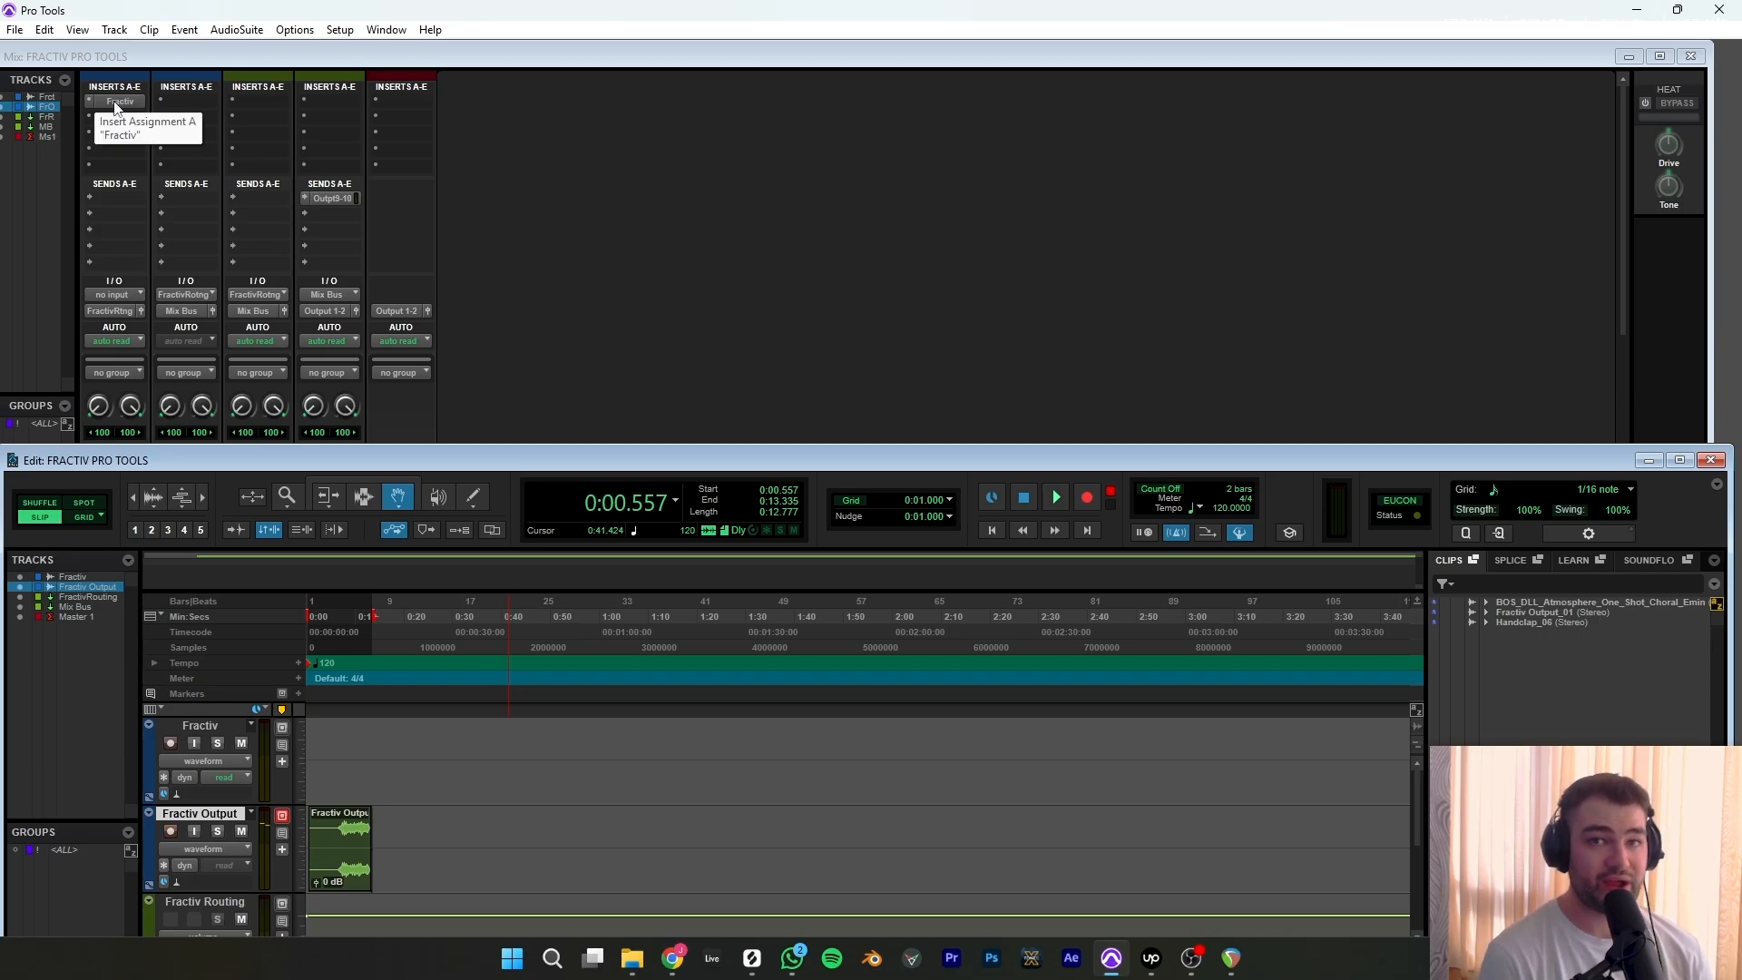
Reopen Fractiv, show the Slice controls and set Mod C's fourth target, Decimate, to none.
{"action": "left_click", "coordinate": [115, 101]}
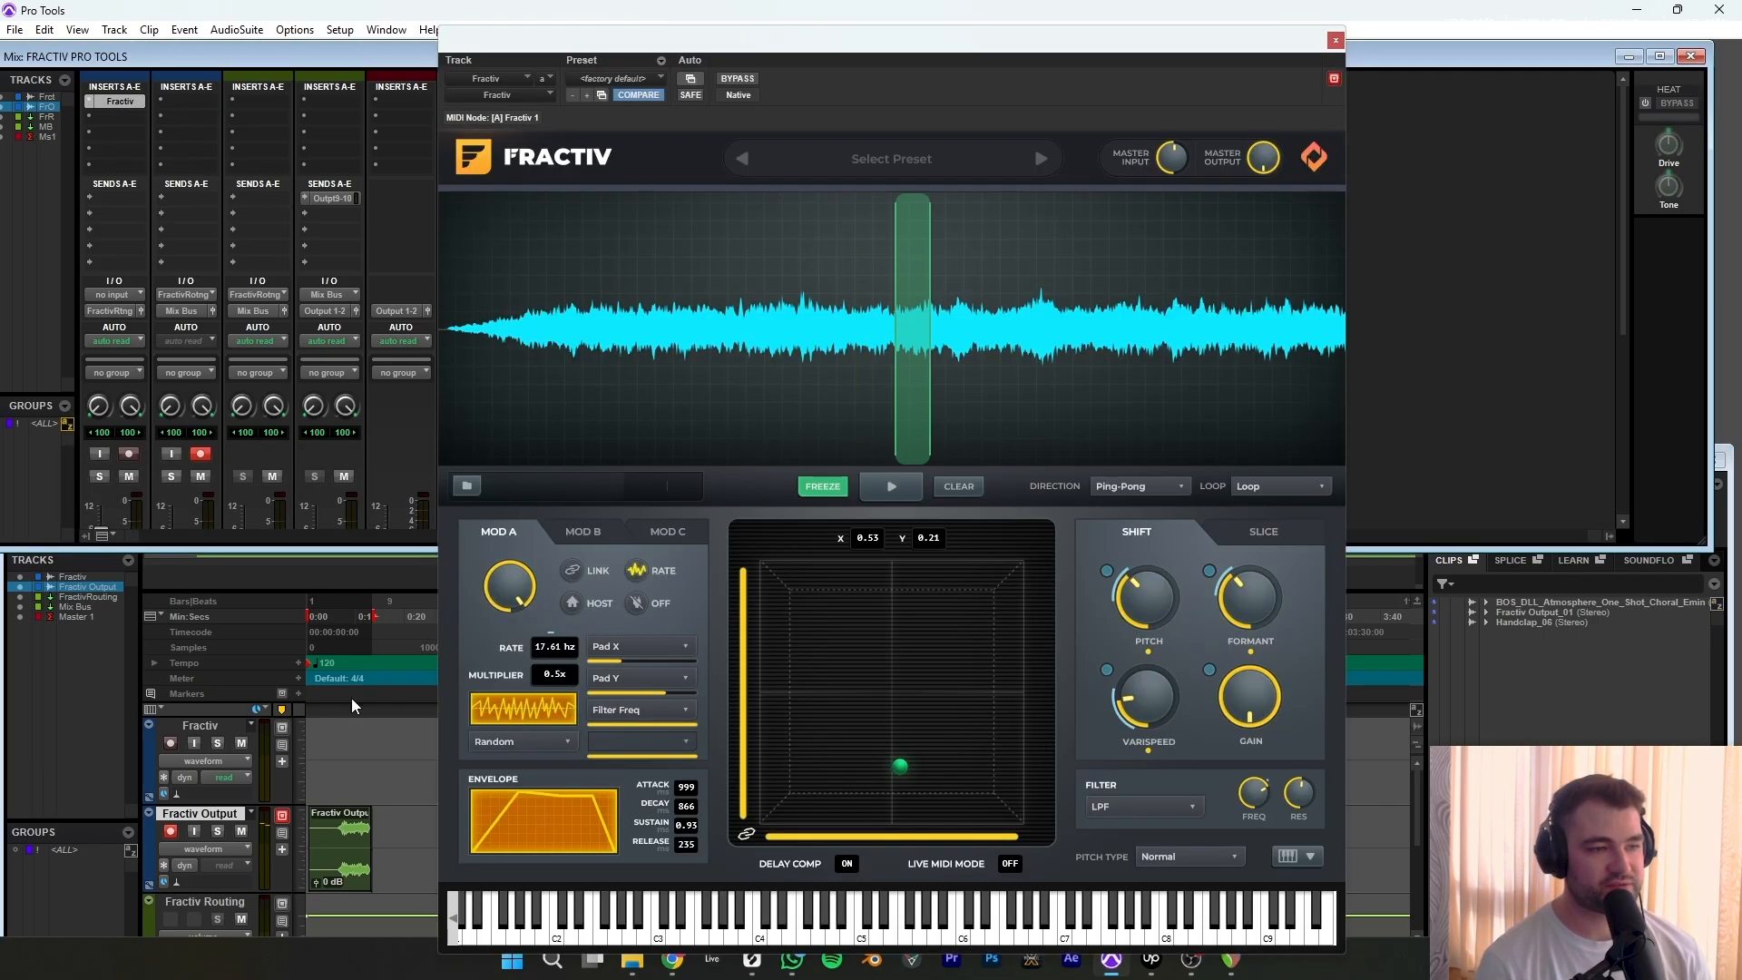
{"action": "left_click", "coordinate": [343, 853]}
{"action": "left_click_drag", "start_coordinate": [343, 853], "coordinate": [841, 638]}
{"action": "left_click", "coordinate": [1264, 532]}
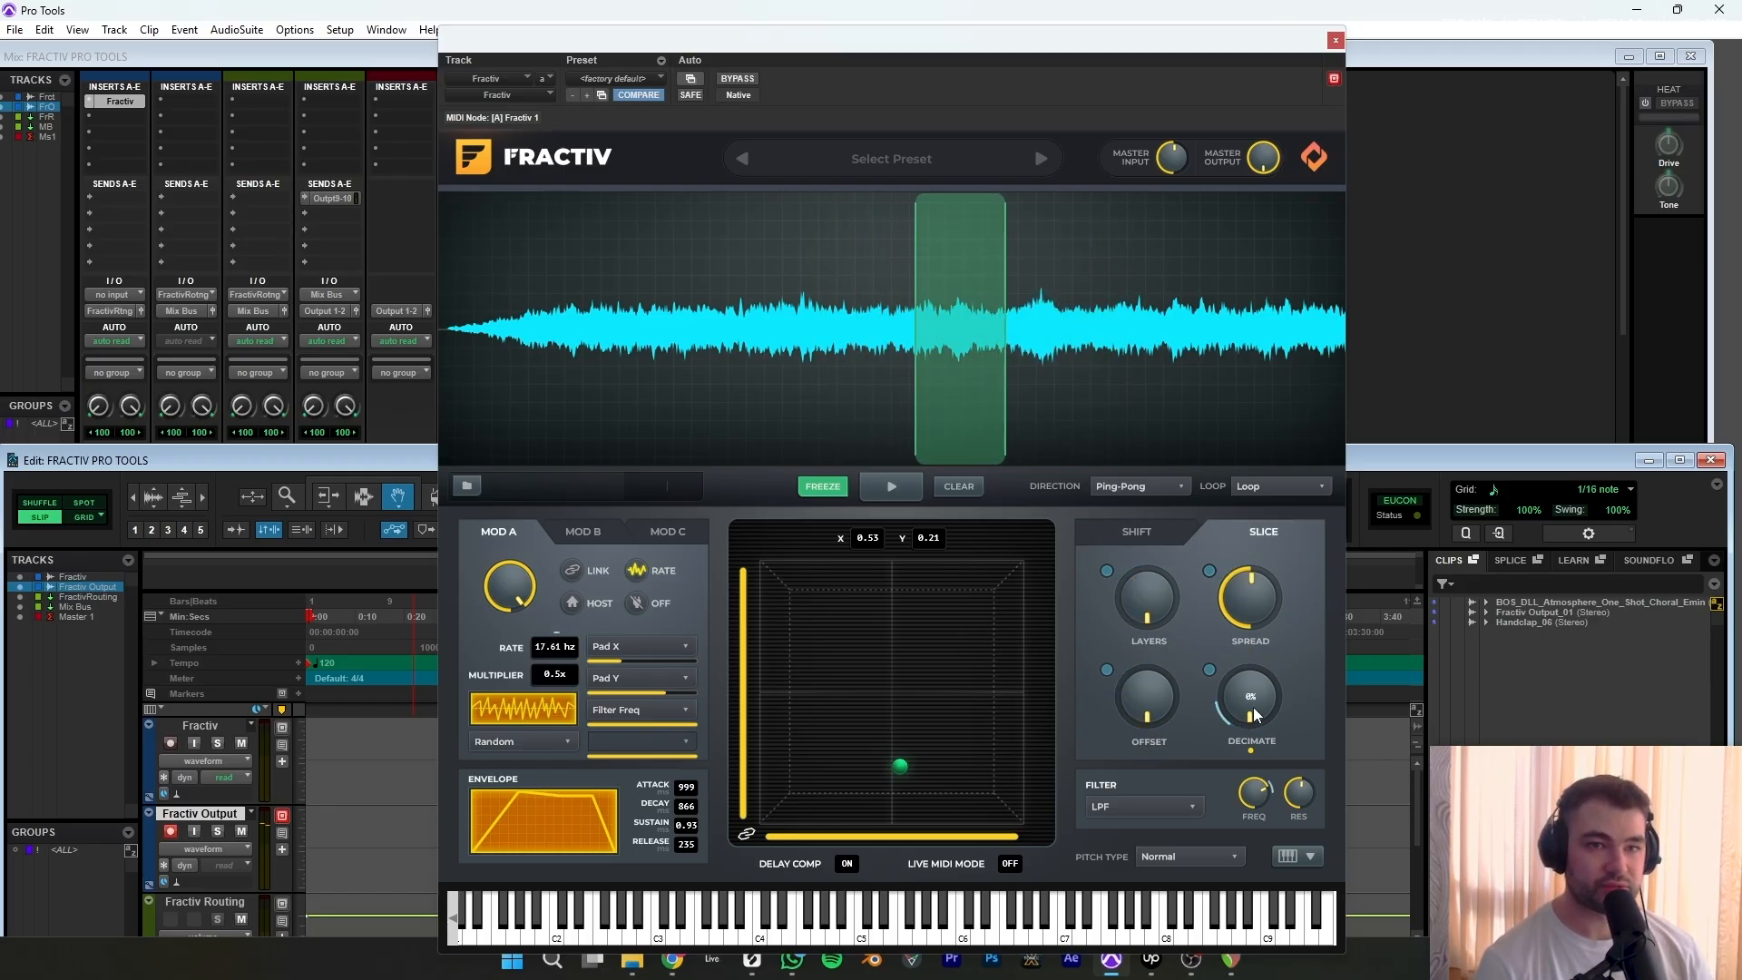
{"action": "left_click", "coordinate": [682, 537]}
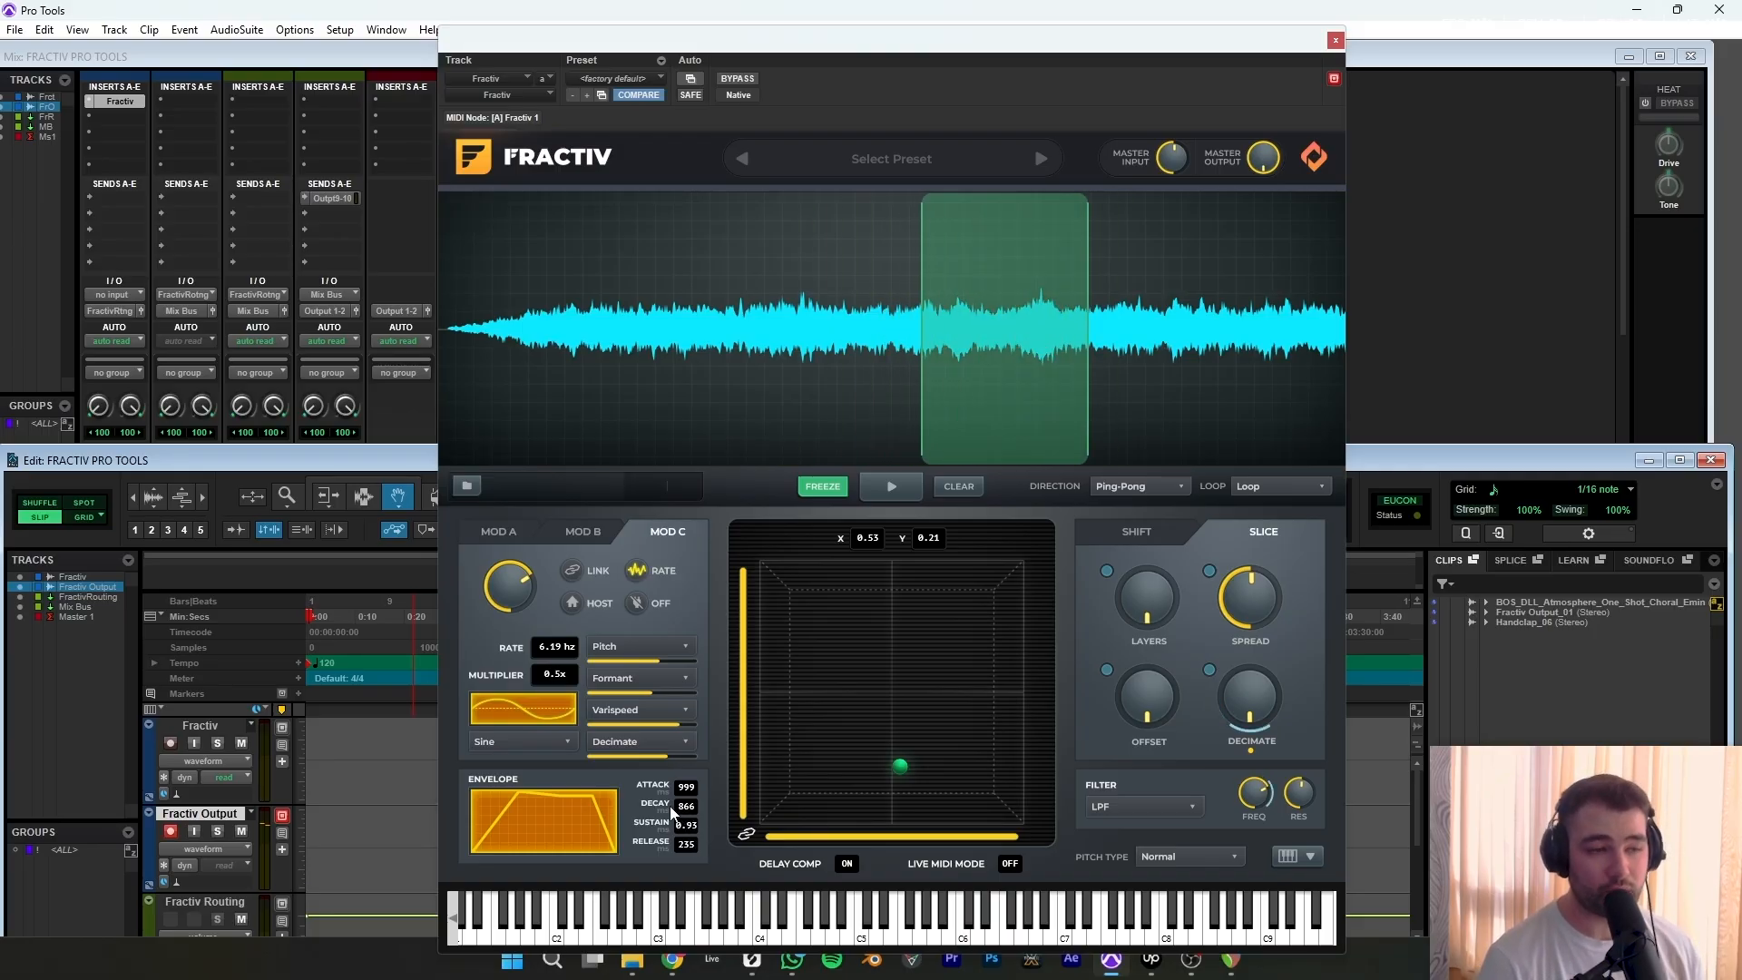
{"action": "left_click", "coordinate": [628, 742]}
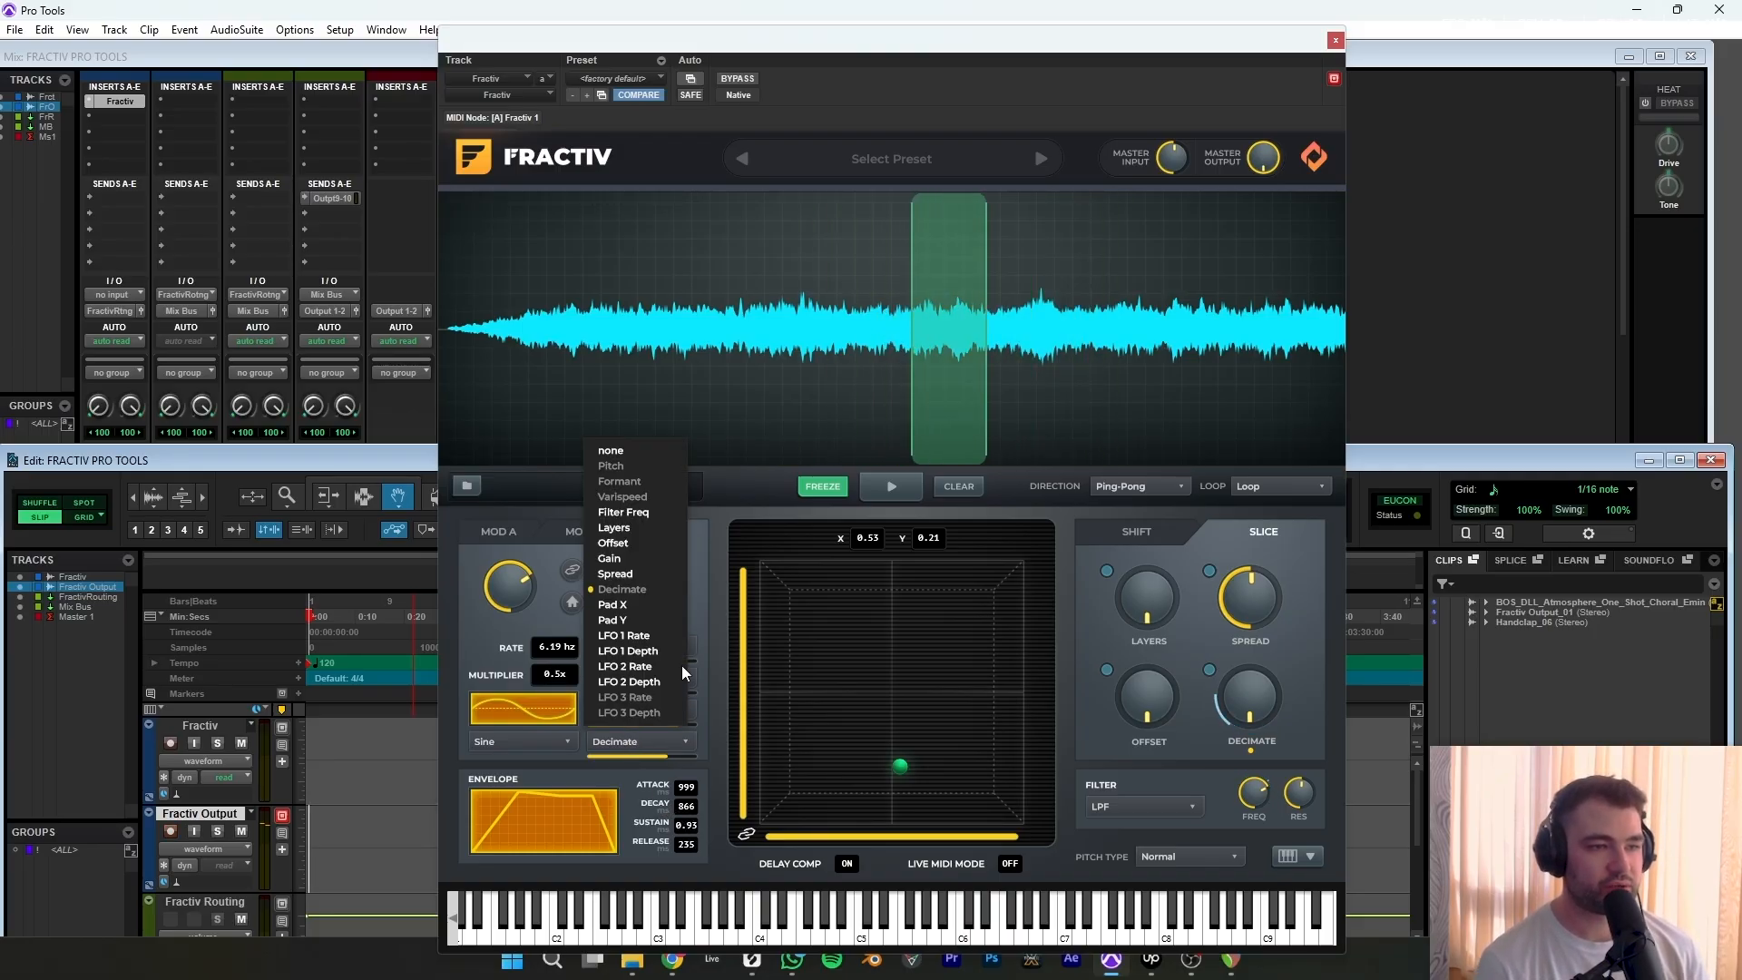
{"action": "left_click", "coordinate": [613, 445]}
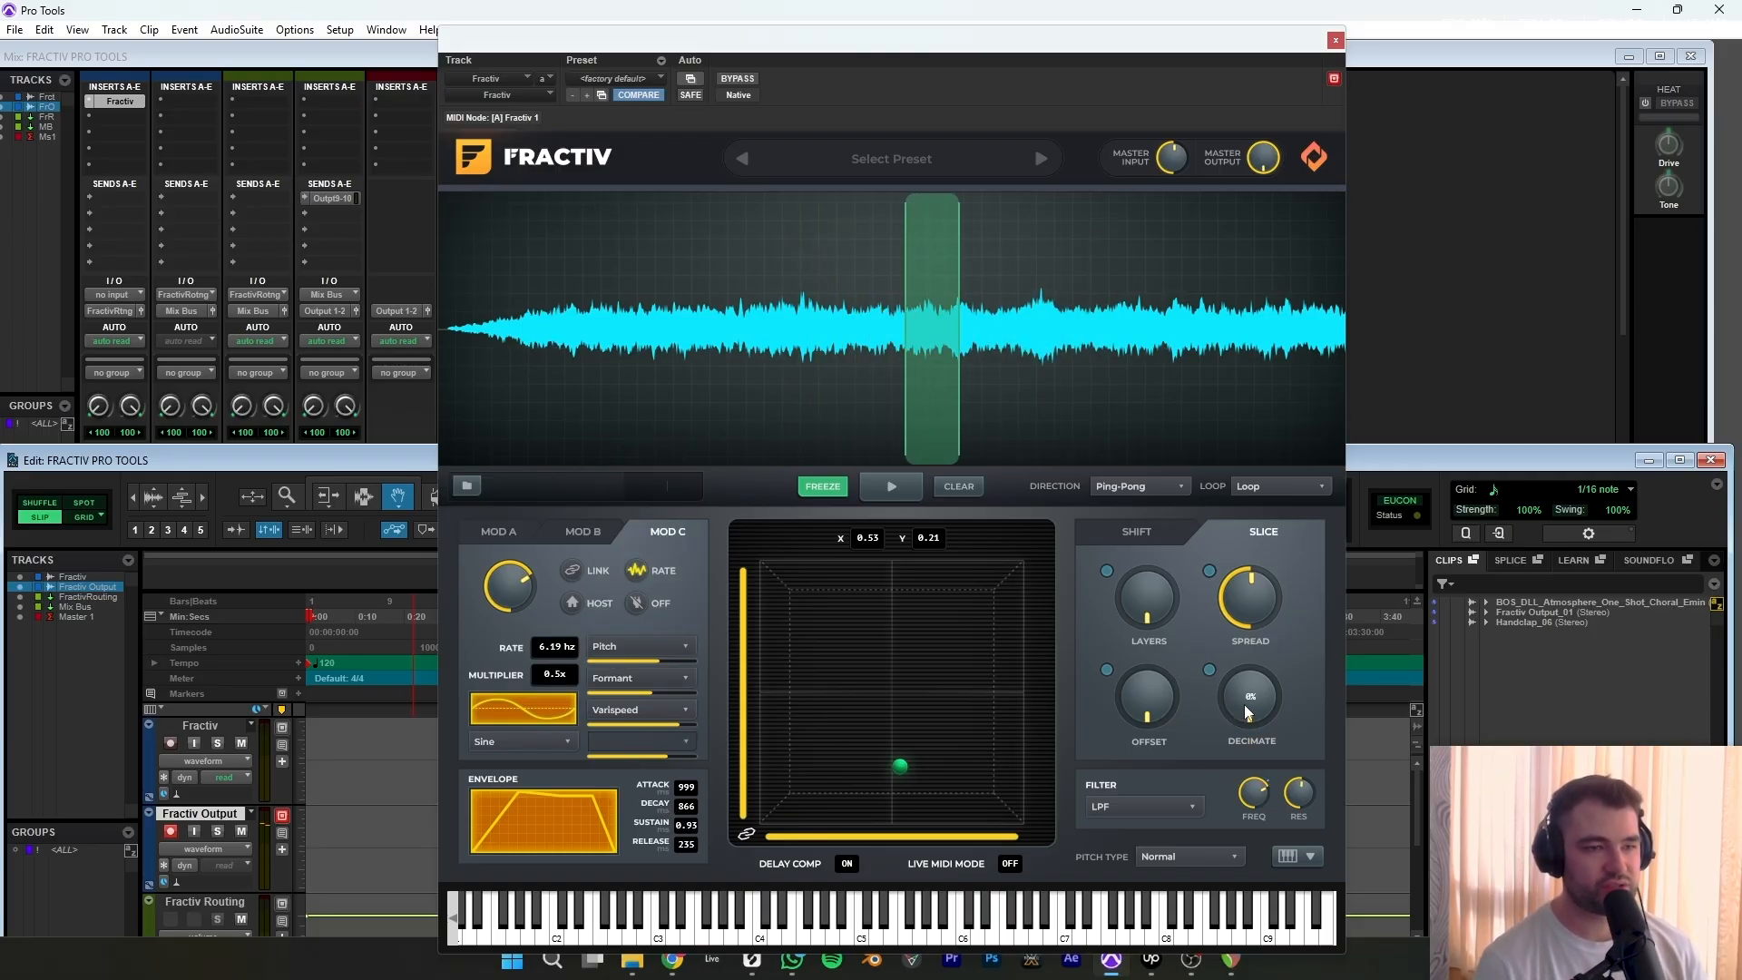
Record a new pass onto Fractiv Output while playing the frozen audio and raising Decimate to maximum, and play the recording back.
{"action": "left_click_drag", "start_coordinate": [1341, 41], "coordinate": [1616, 666]}
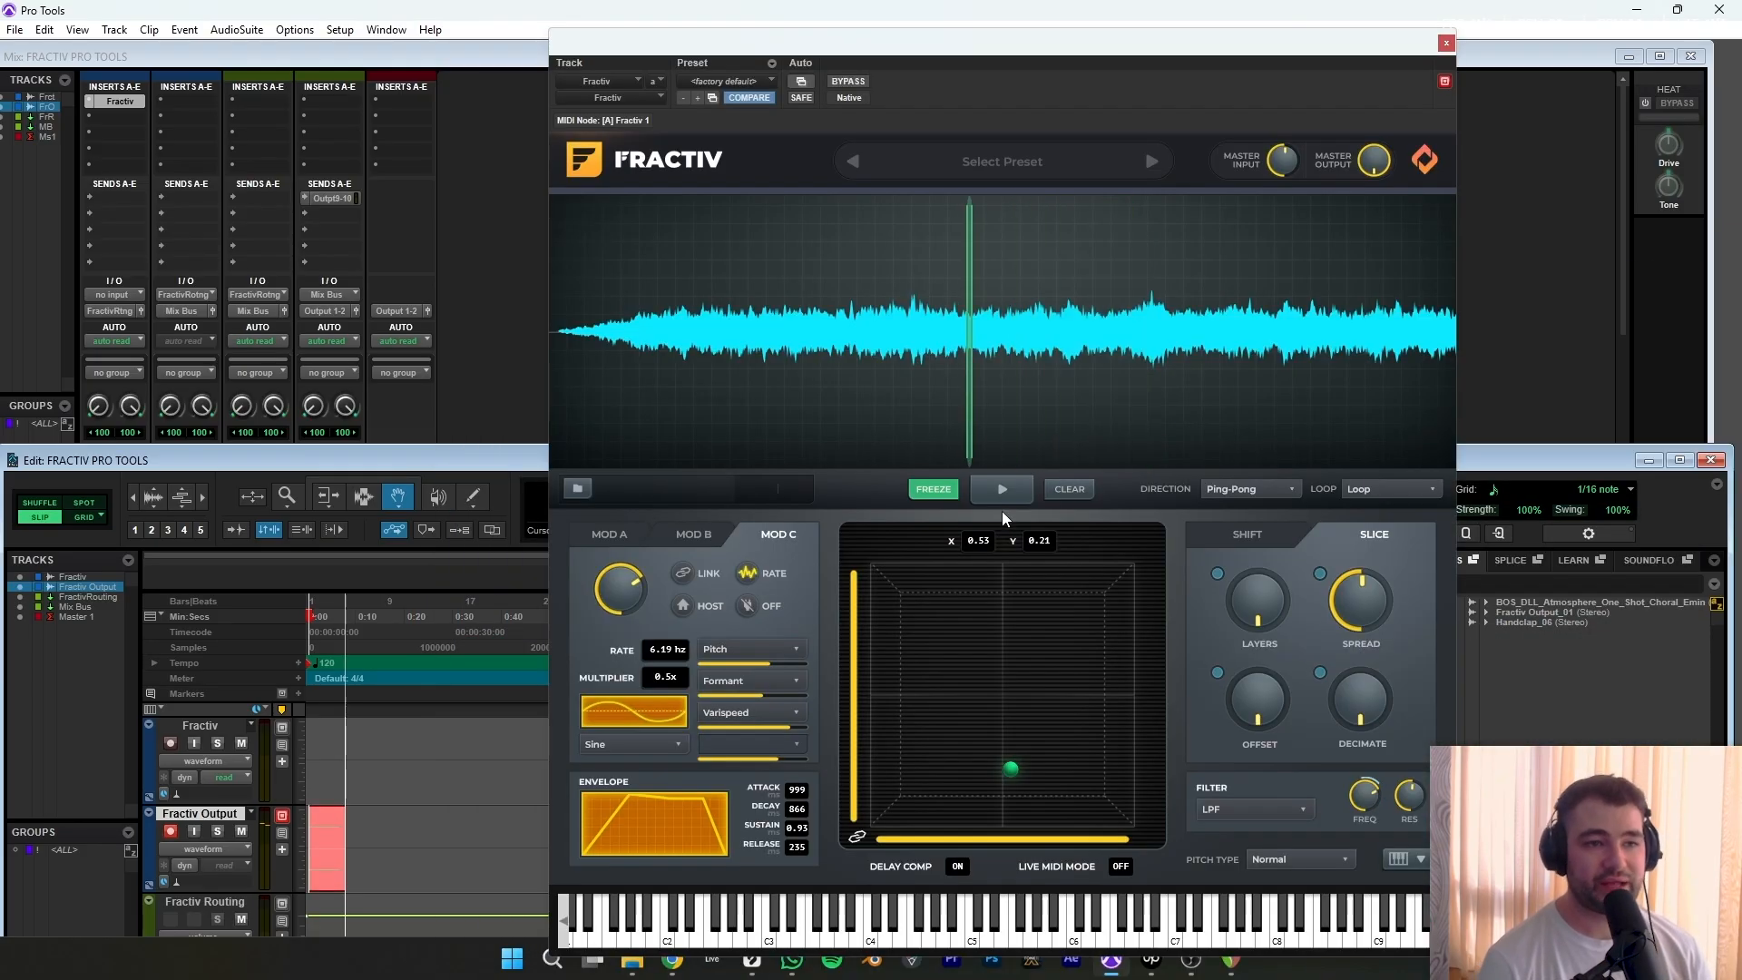
{"action": "key", "text": "Escape"}
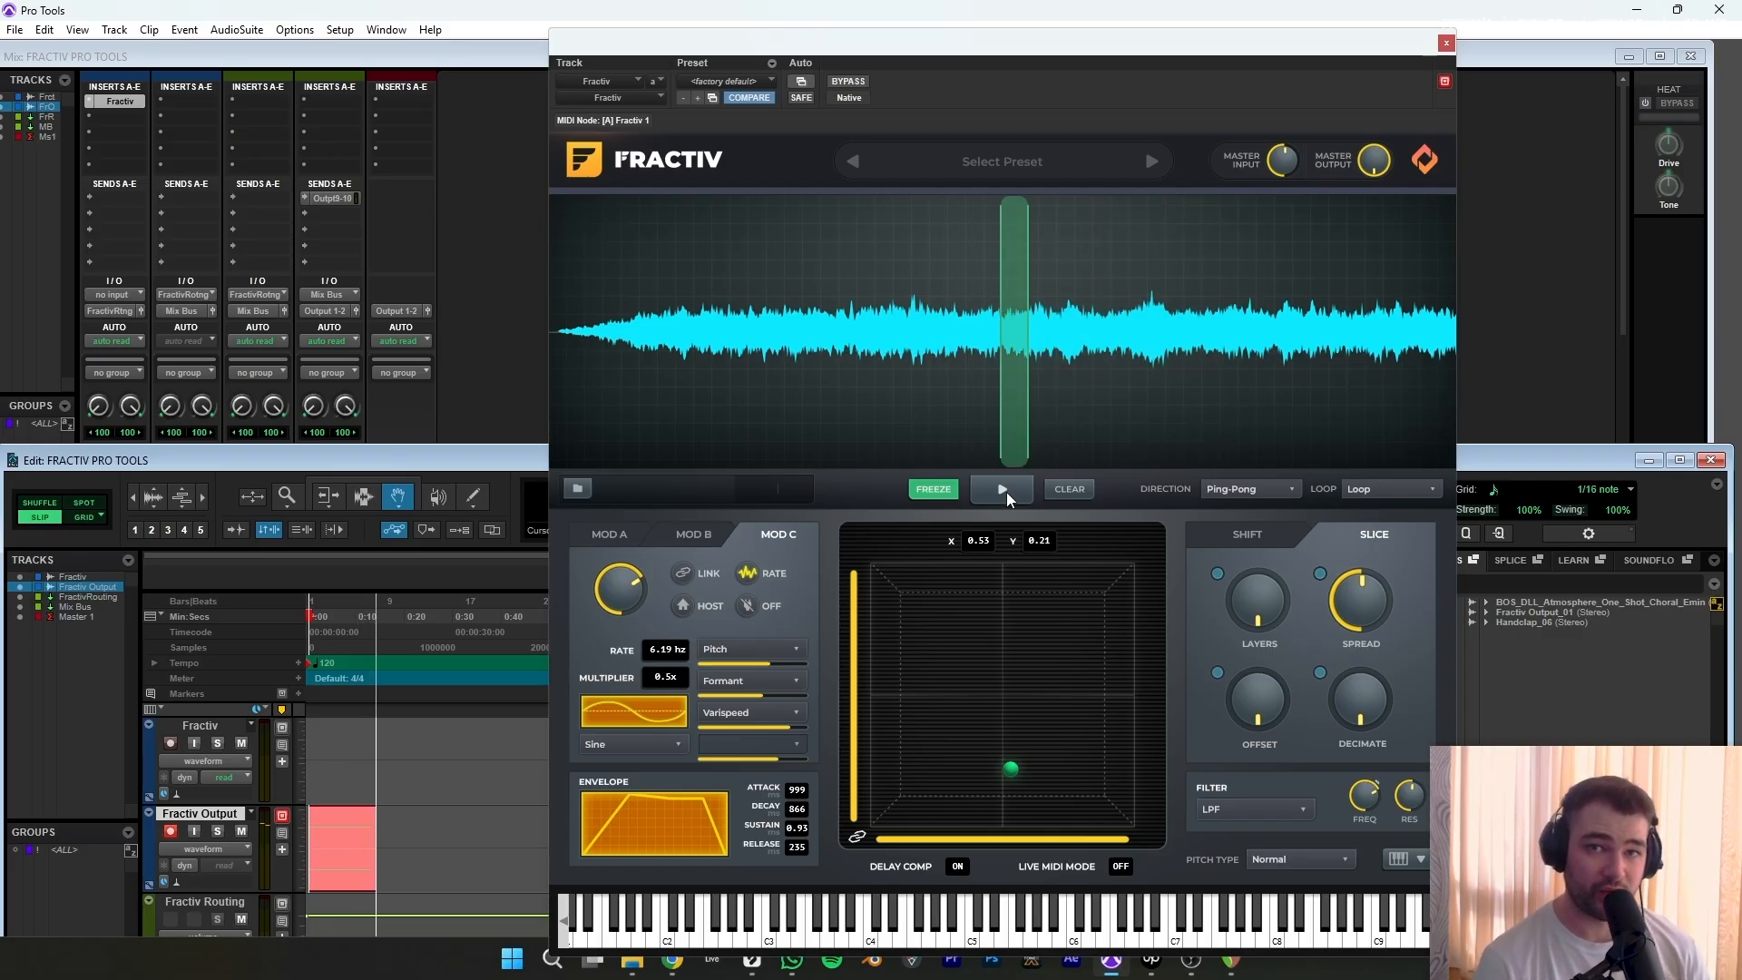
{"action": "left_click", "coordinate": [1004, 491]}
{"action": "left_click_drag", "start_coordinate": [1365, 720], "coordinate": [1351, 628]}
{"action": "key", "text": "space"}
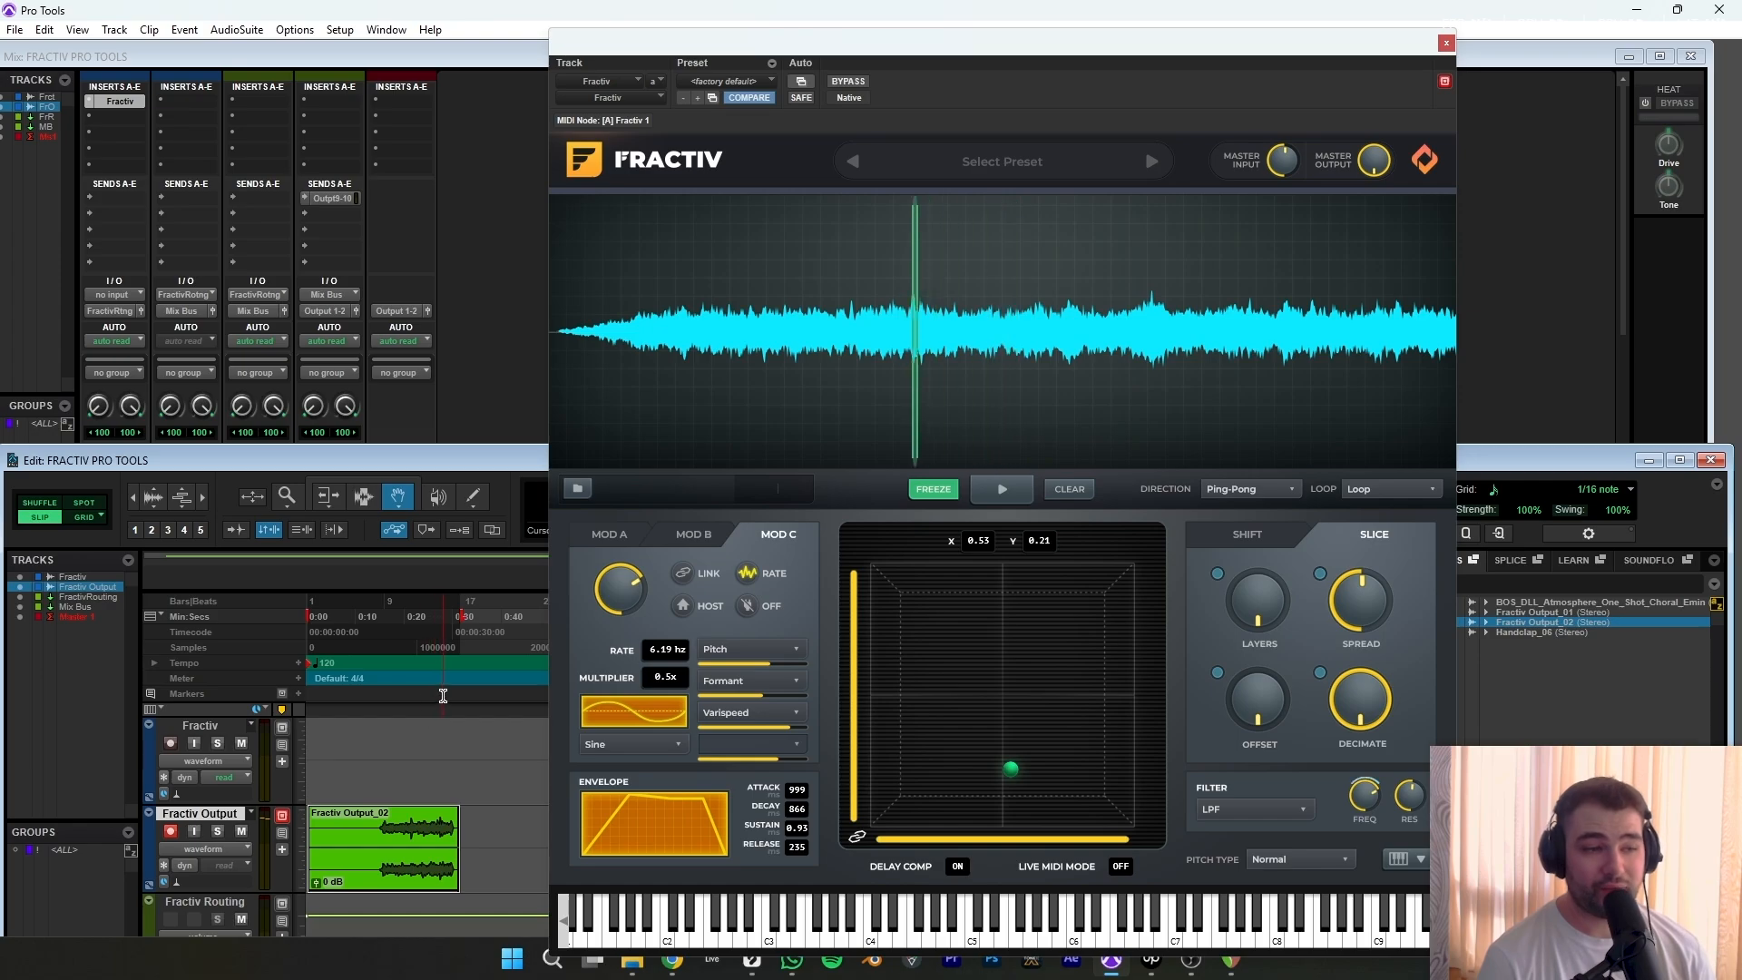
{"action": "left_click", "coordinate": [378, 644]}
{"action": "key", "text": "space"}
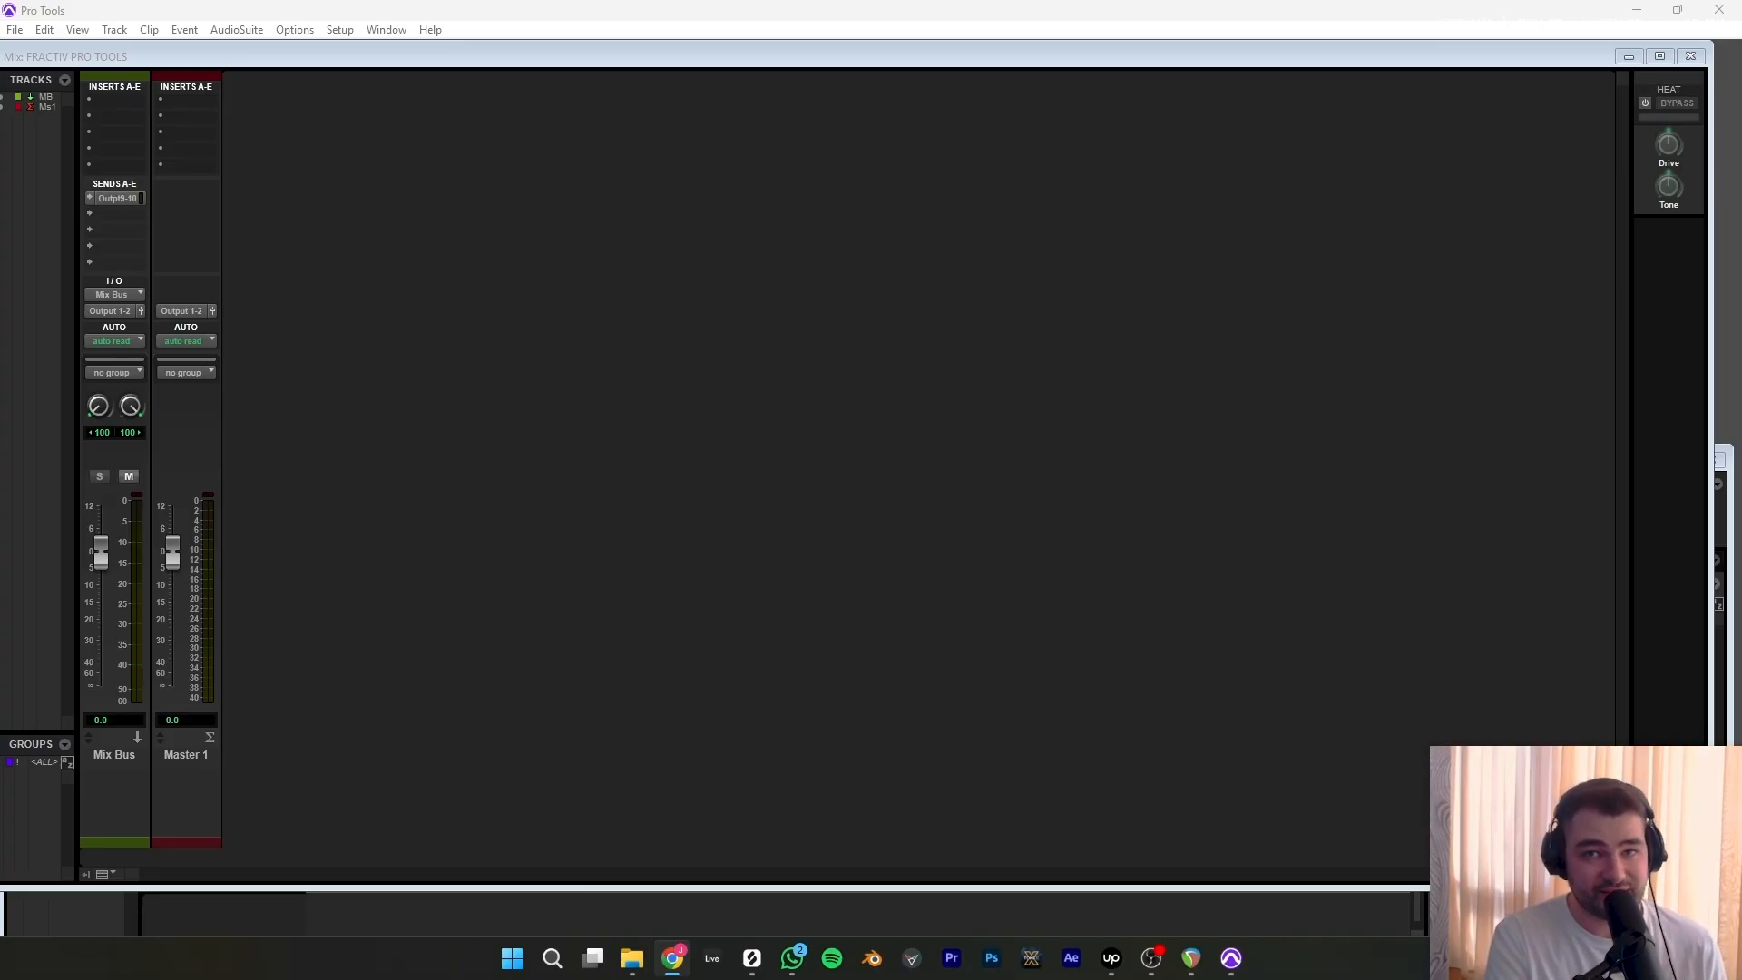
Create one stereo instrument track in ticks named Fractiv Inst.
{"action": "left_click", "coordinate": [481, 598]}
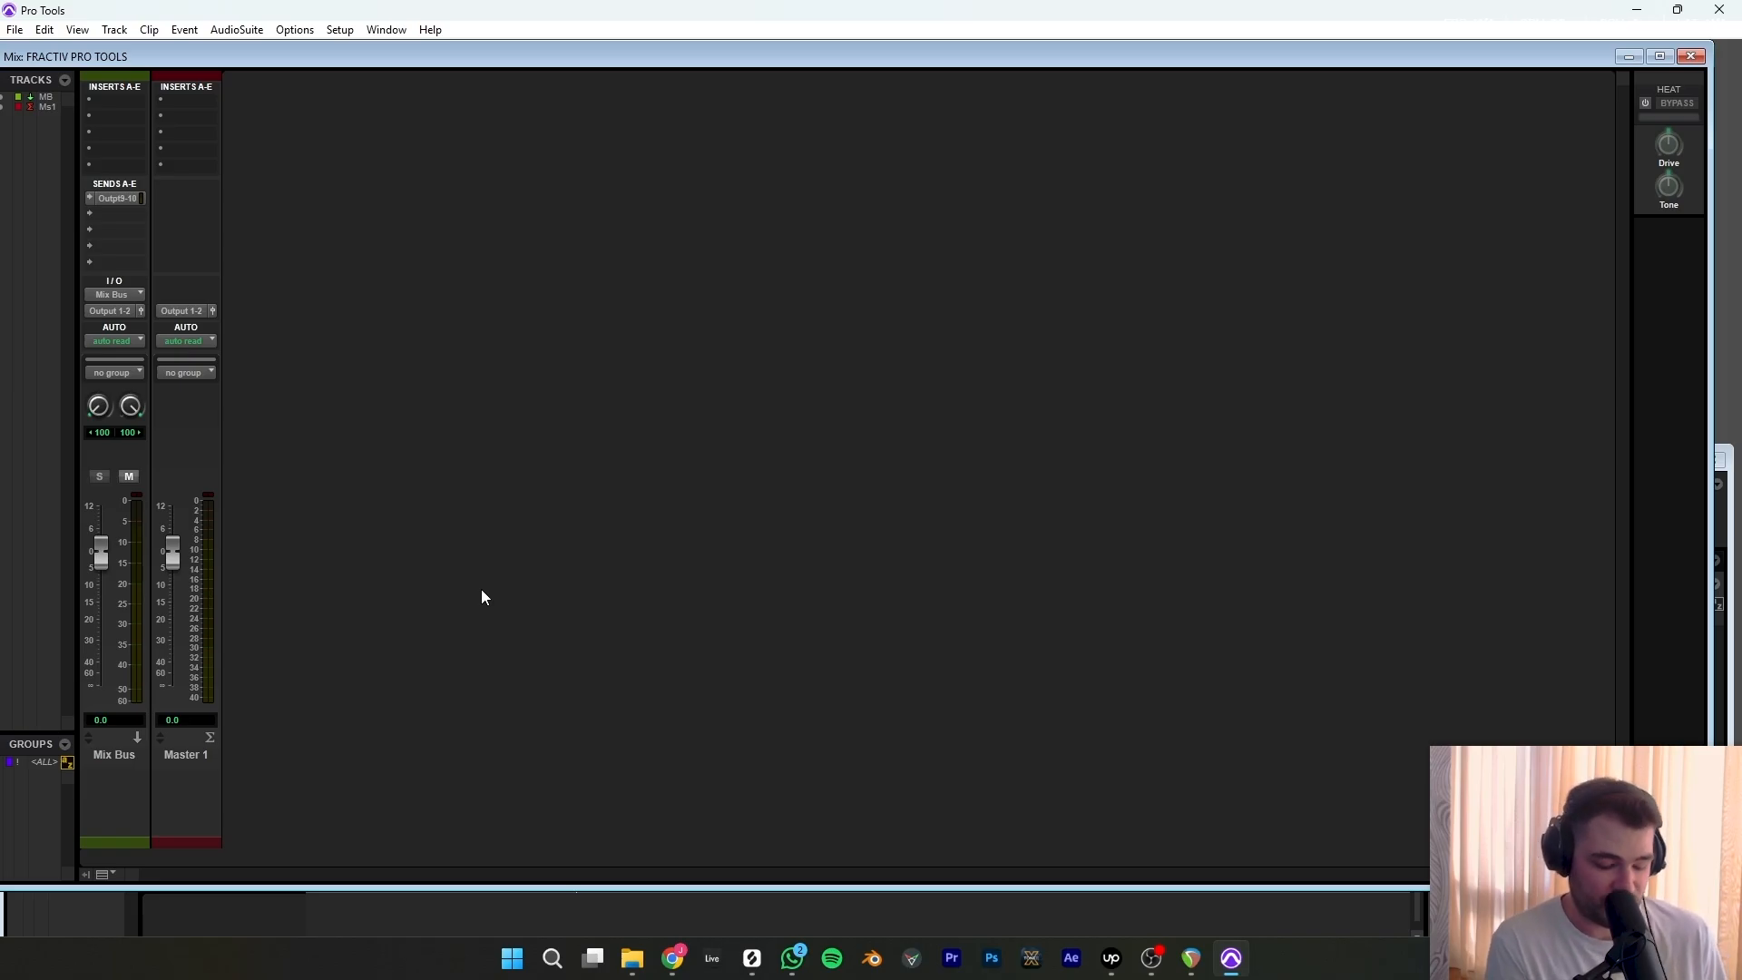
{"action": "key", "text": "ctrl+shift+n"}
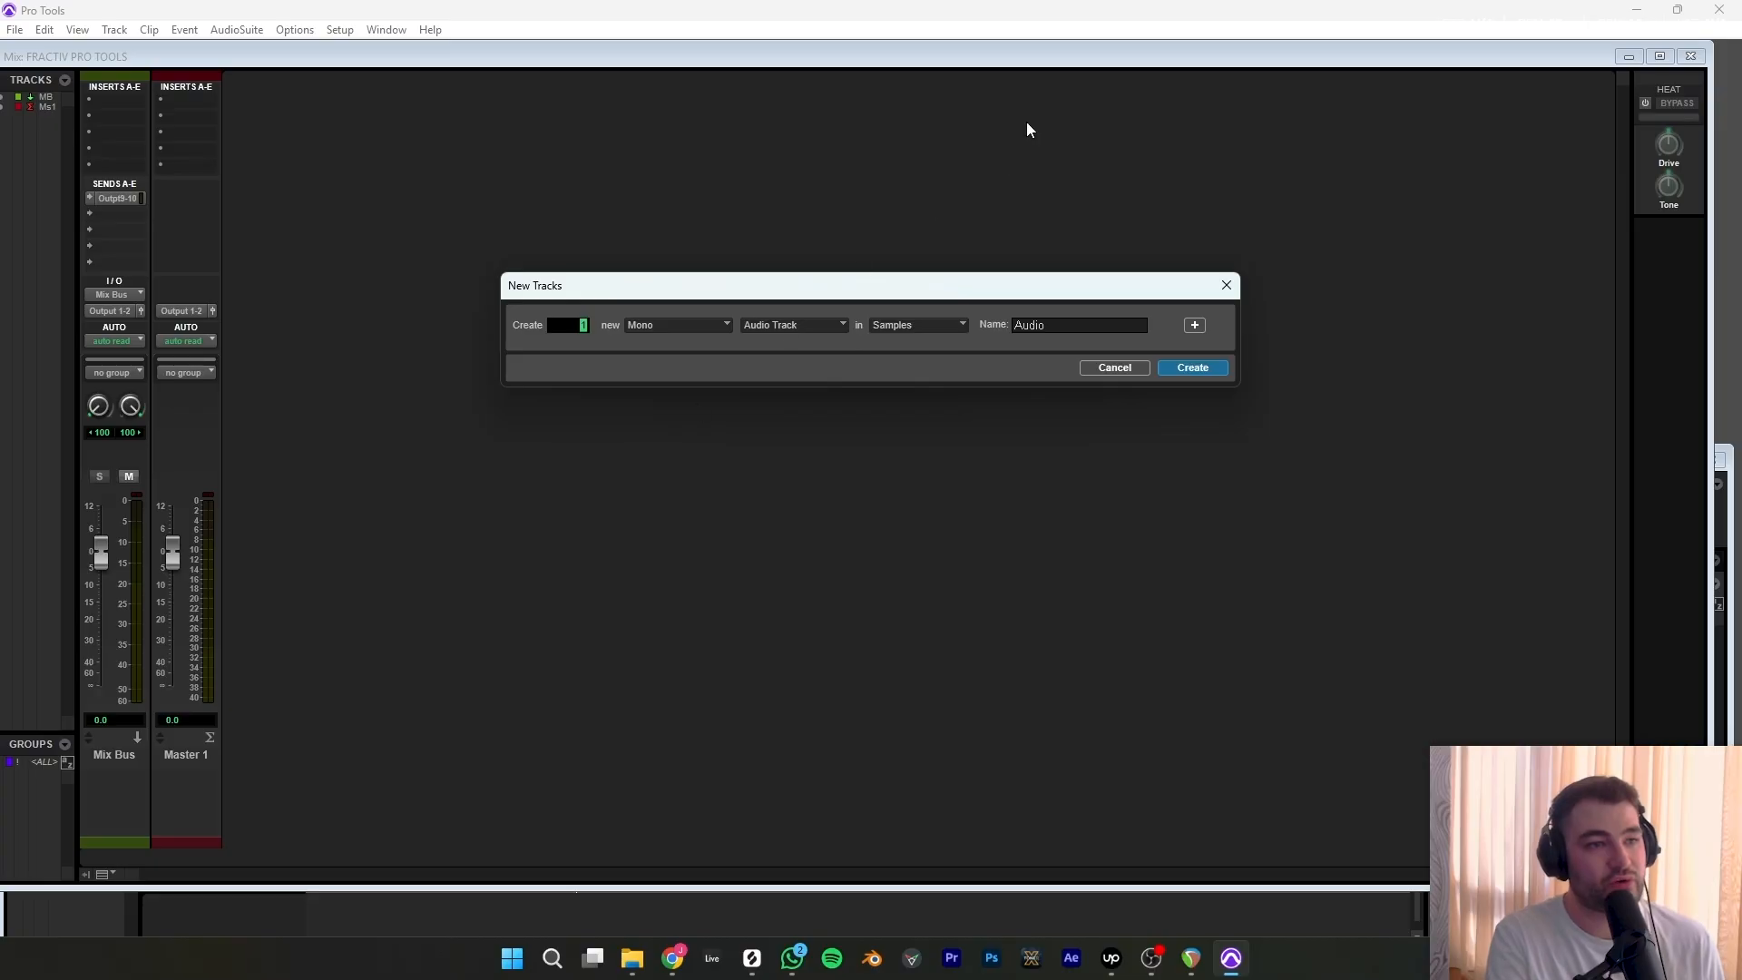
{"action": "left_click", "coordinate": [689, 325]}
{"action": "left_click", "coordinate": [672, 347]}
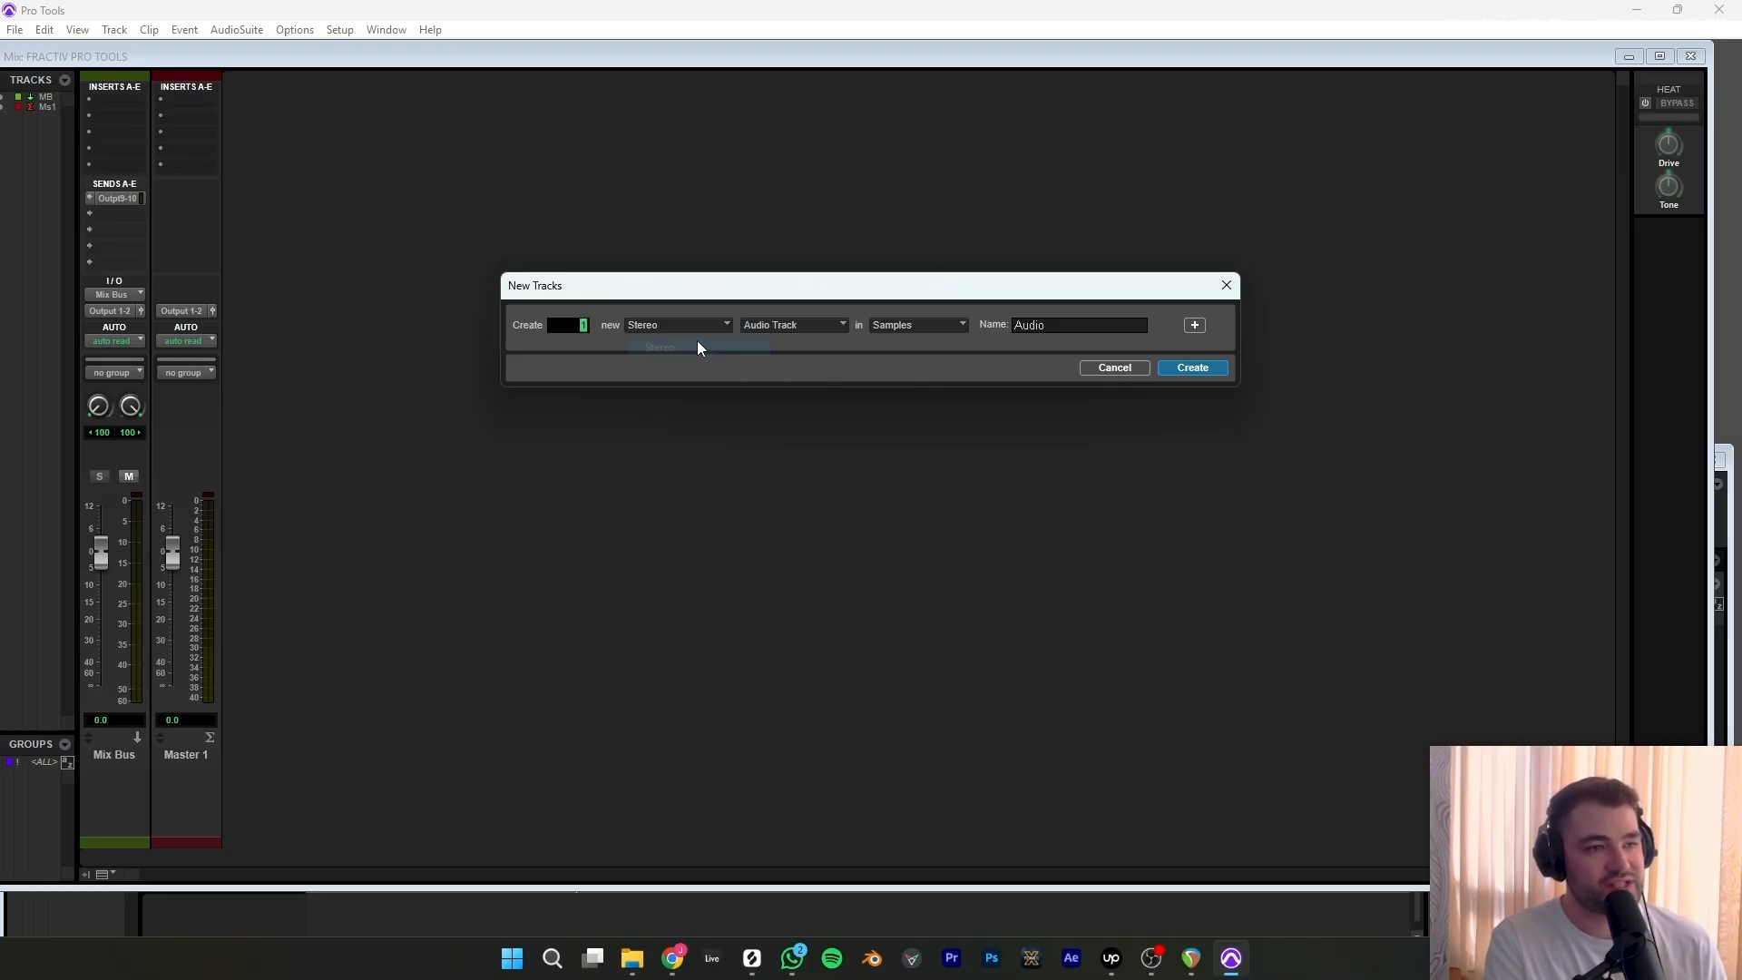
{"action": "left_click", "coordinate": [780, 331]}
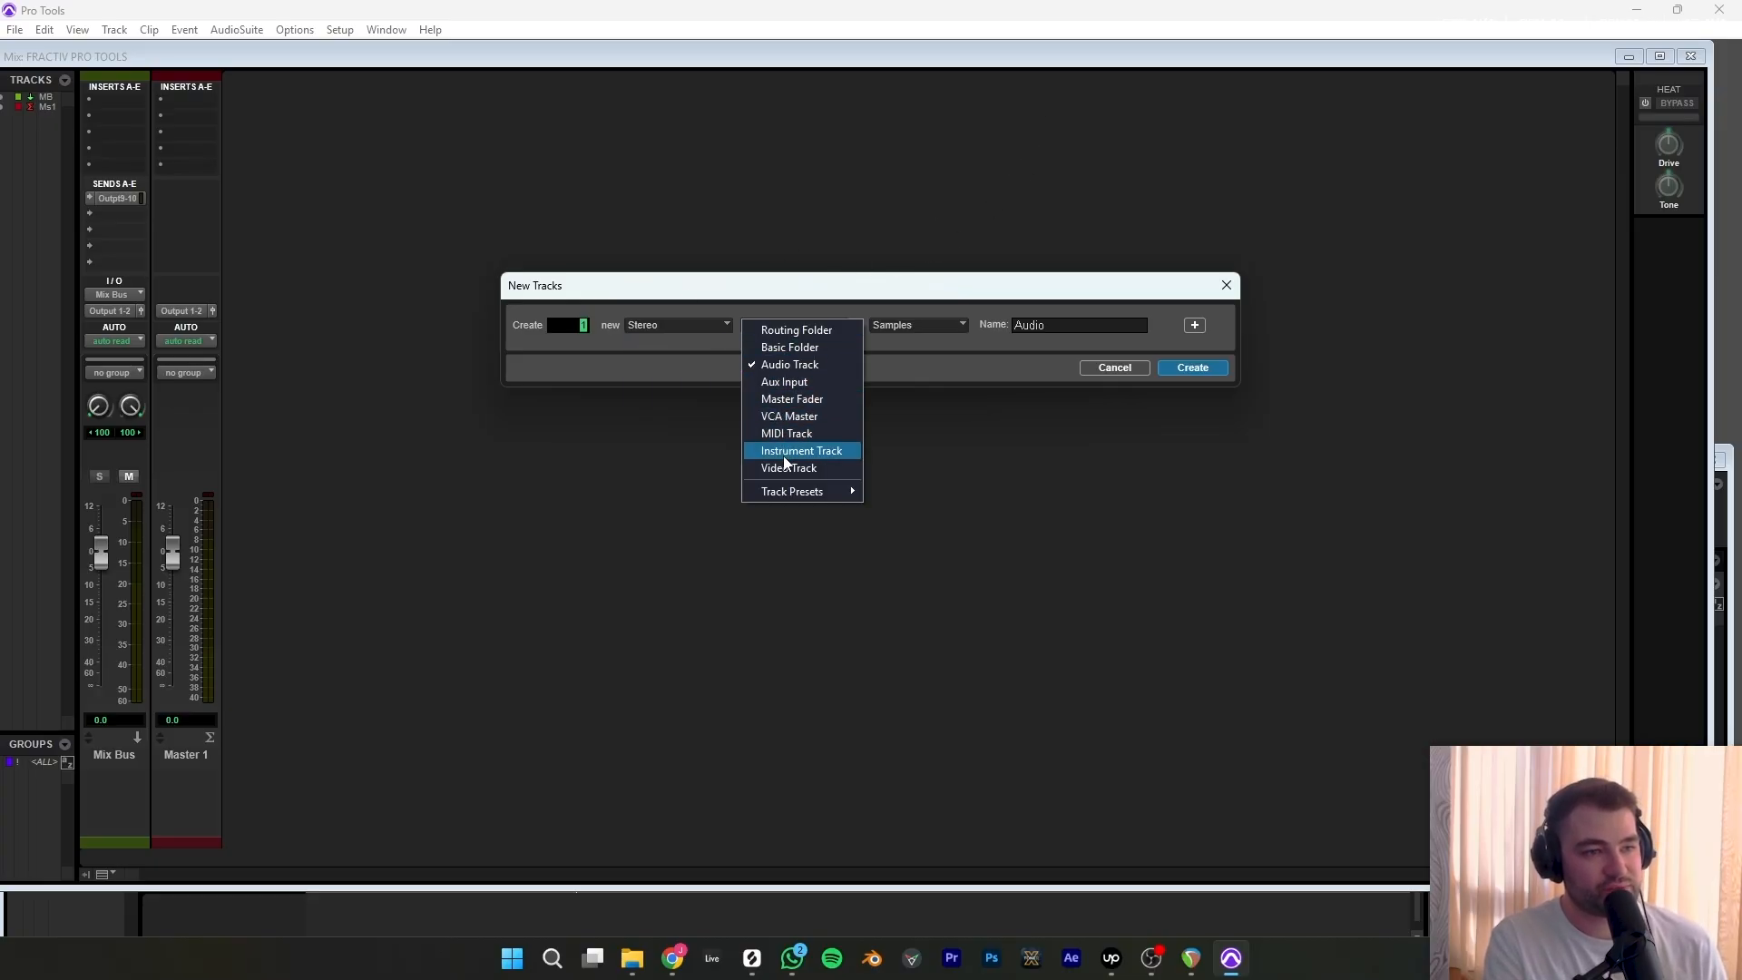
{"action": "left_click", "coordinate": [842, 451]}
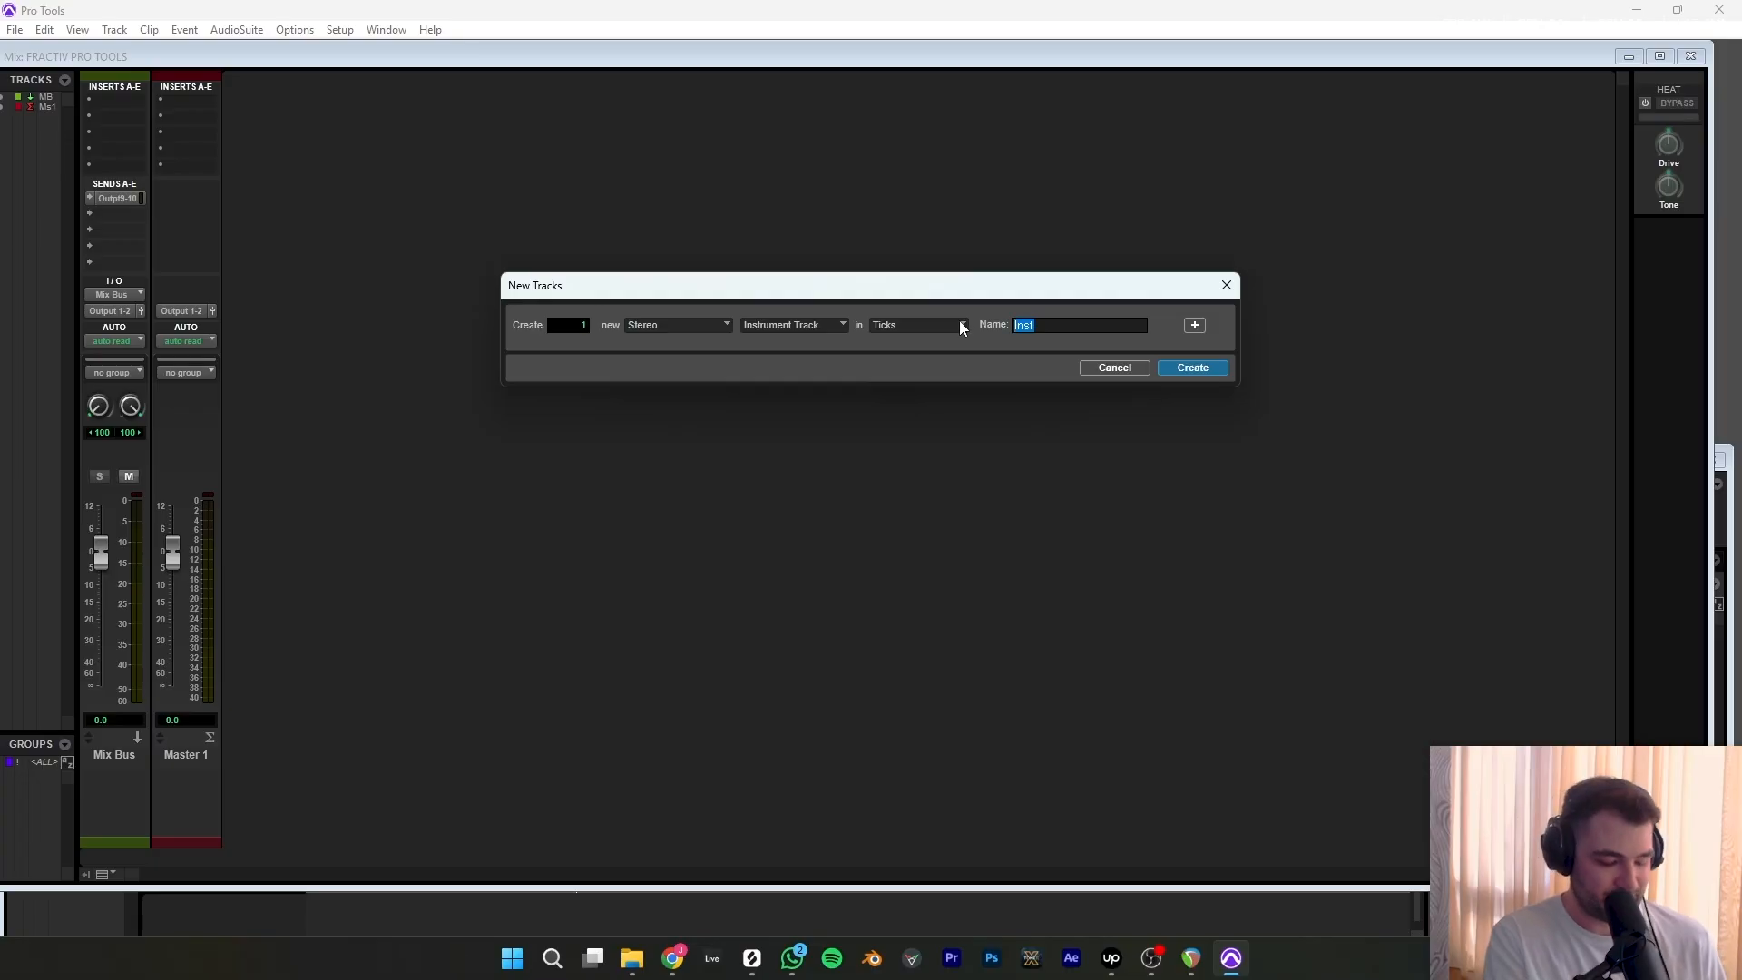
{"action": "type", "text": "Fractiv"}
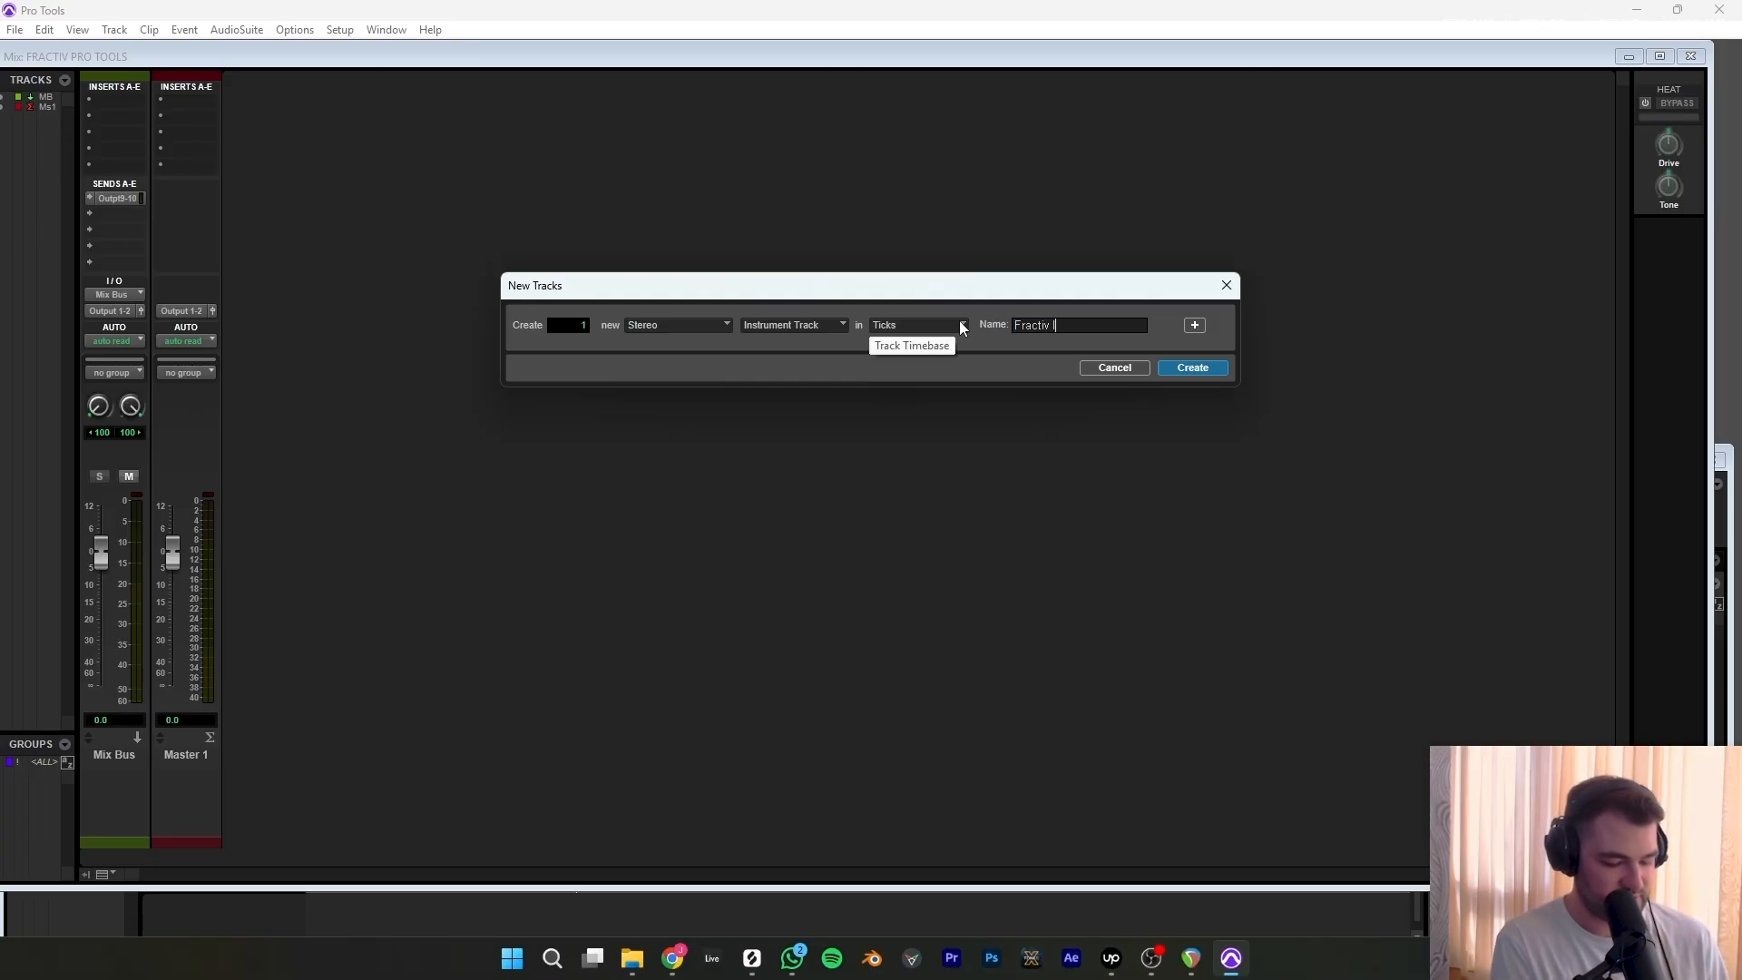
{"action": "key", "text": "Return"}
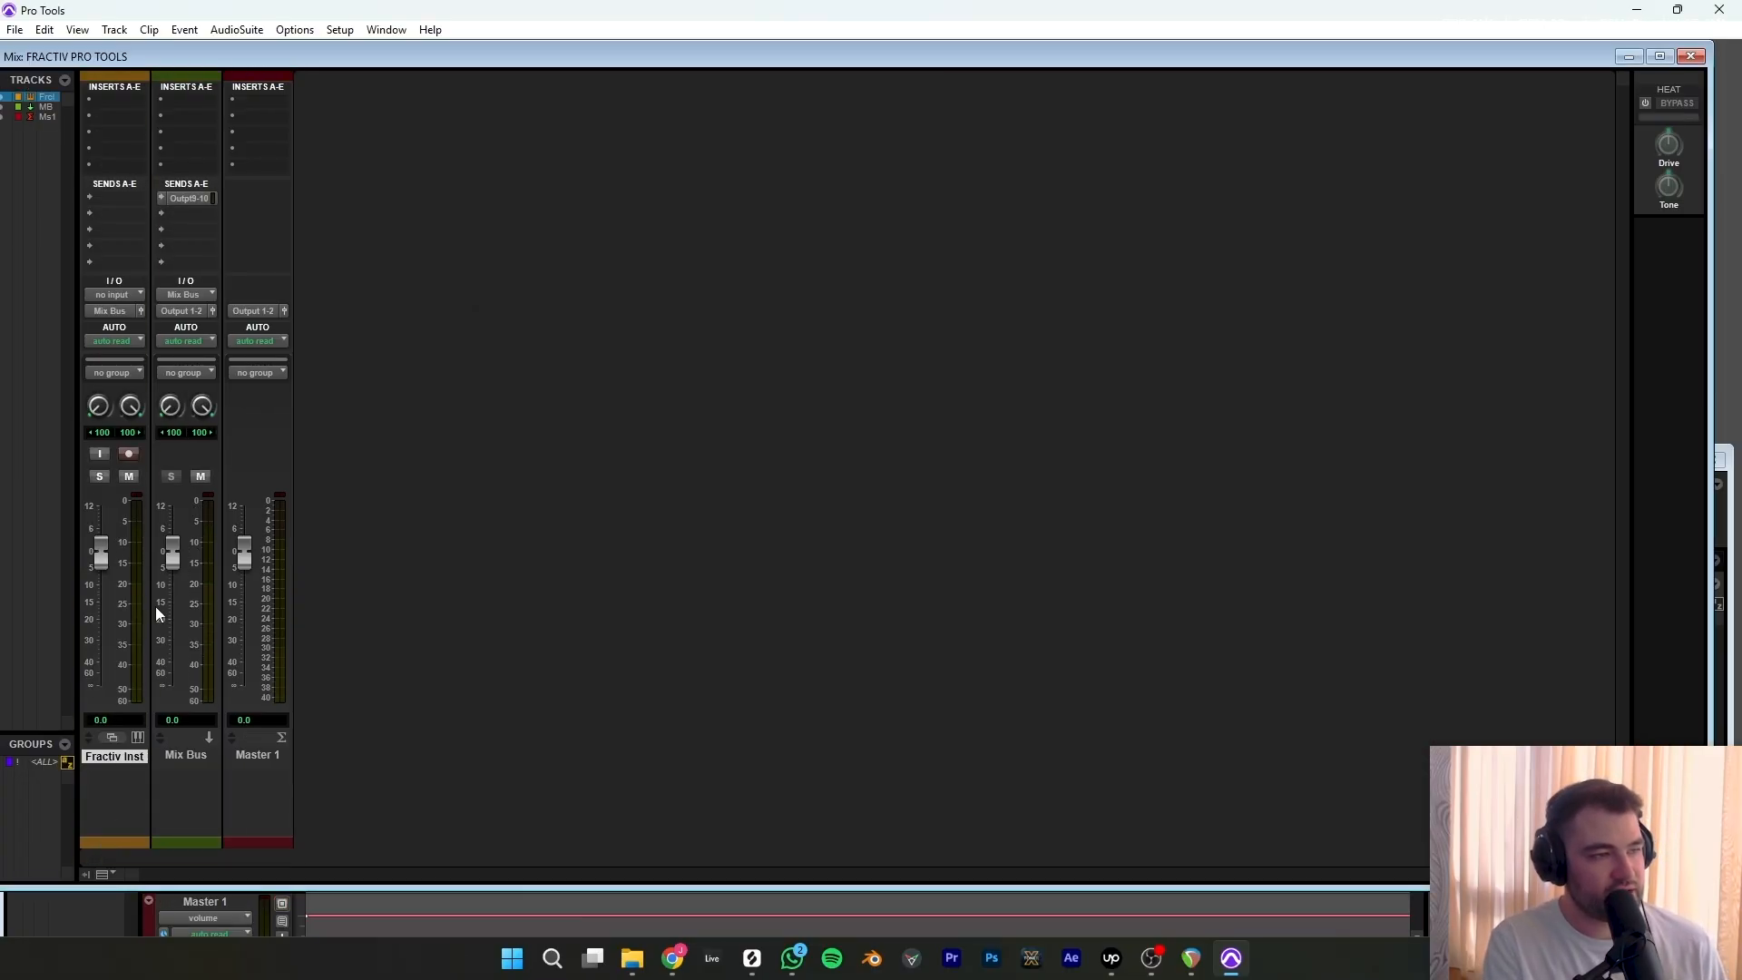
Insert the multichannel Fractiv (stereo) instrument on the Fractiv Inst track and record-arm the track.
{"action": "left_click", "coordinate": [115, 109]}
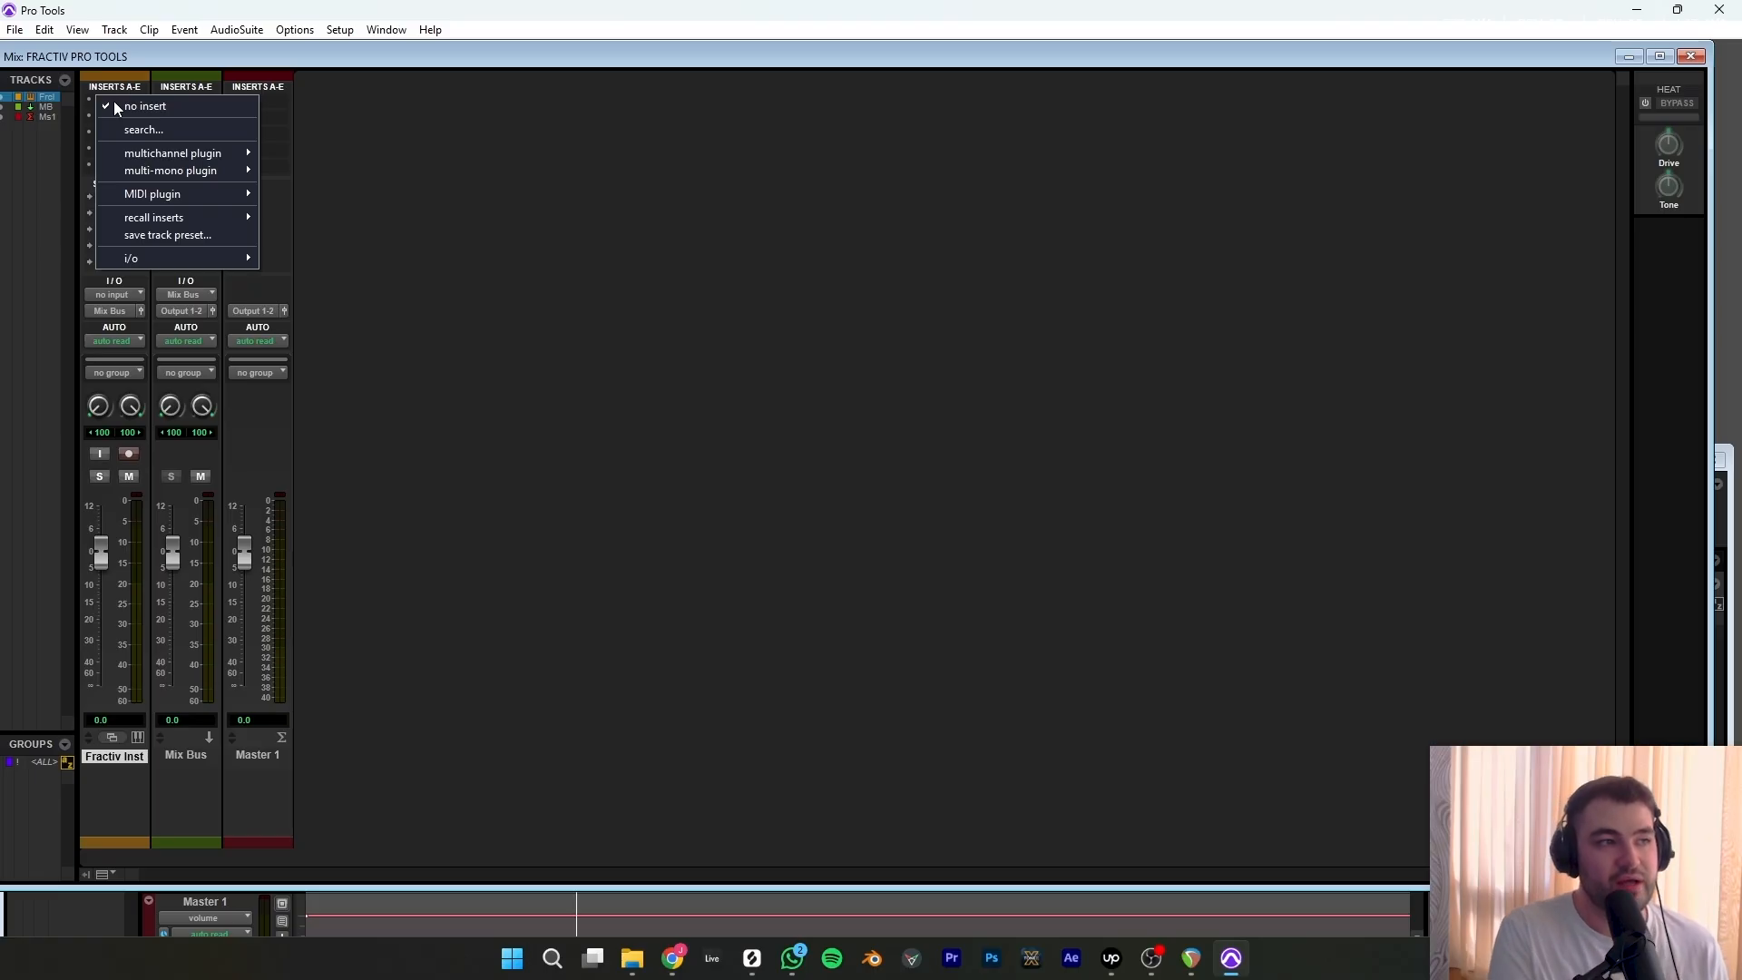
{"action": "mouse_move", "coordinate": [139, 154]}
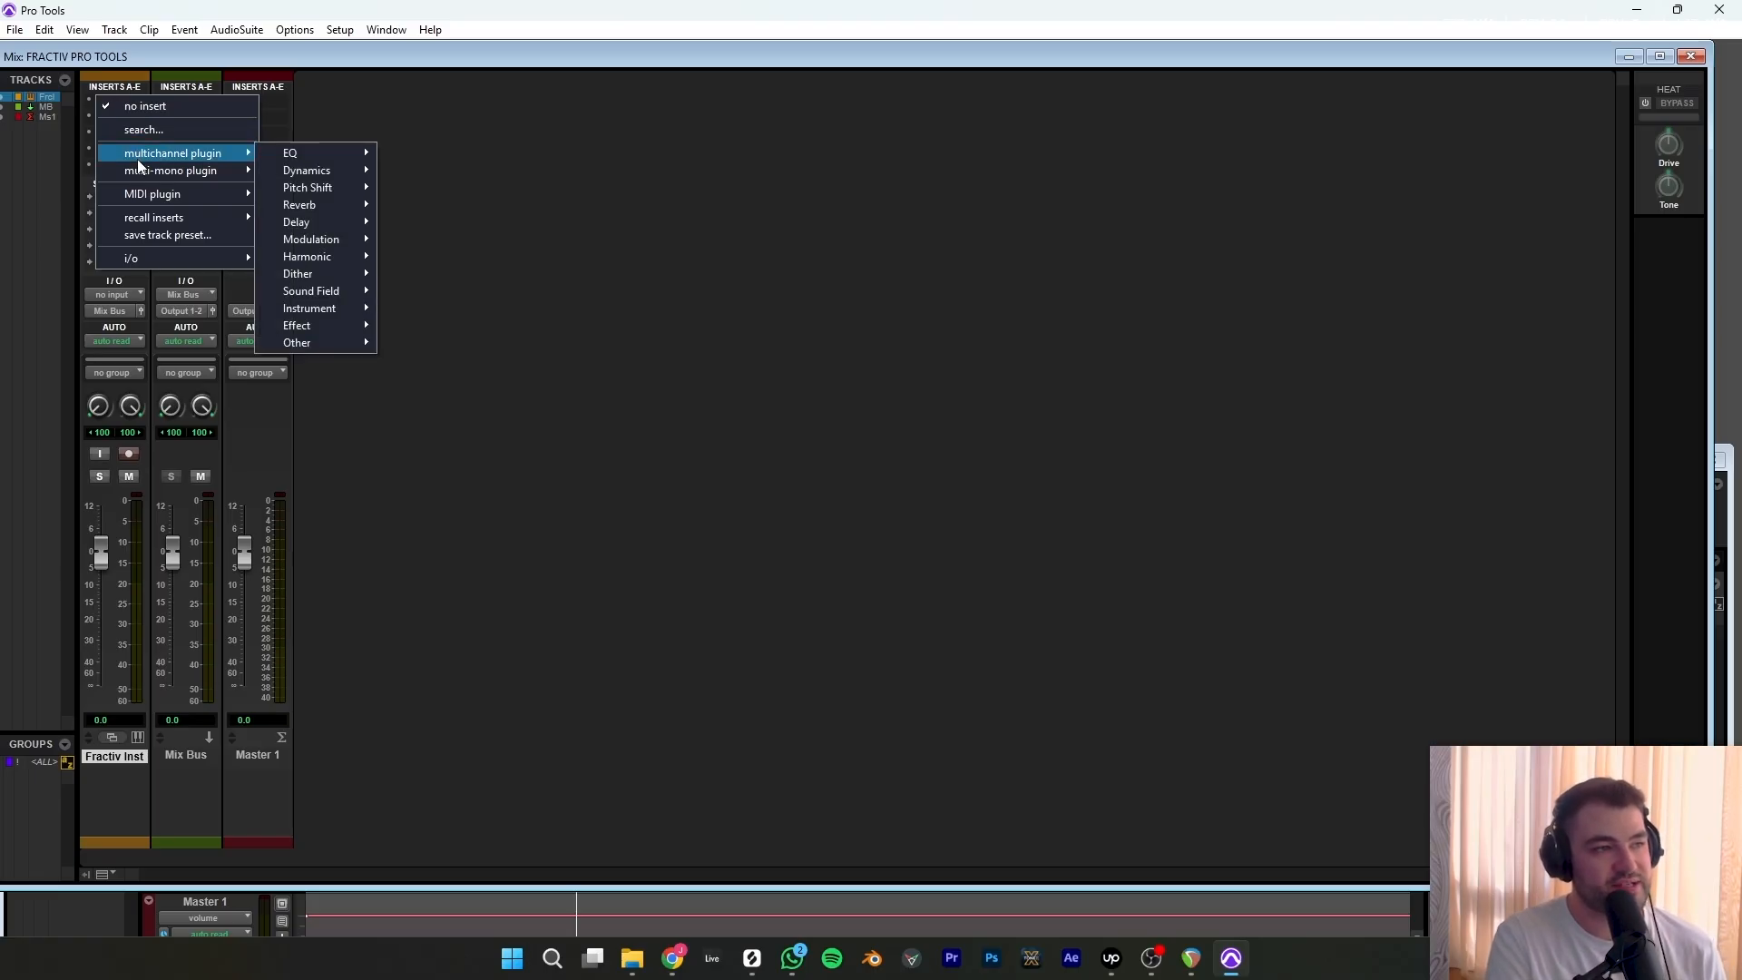
{"action": "mouse_move", "coordinate": [327, 308]}
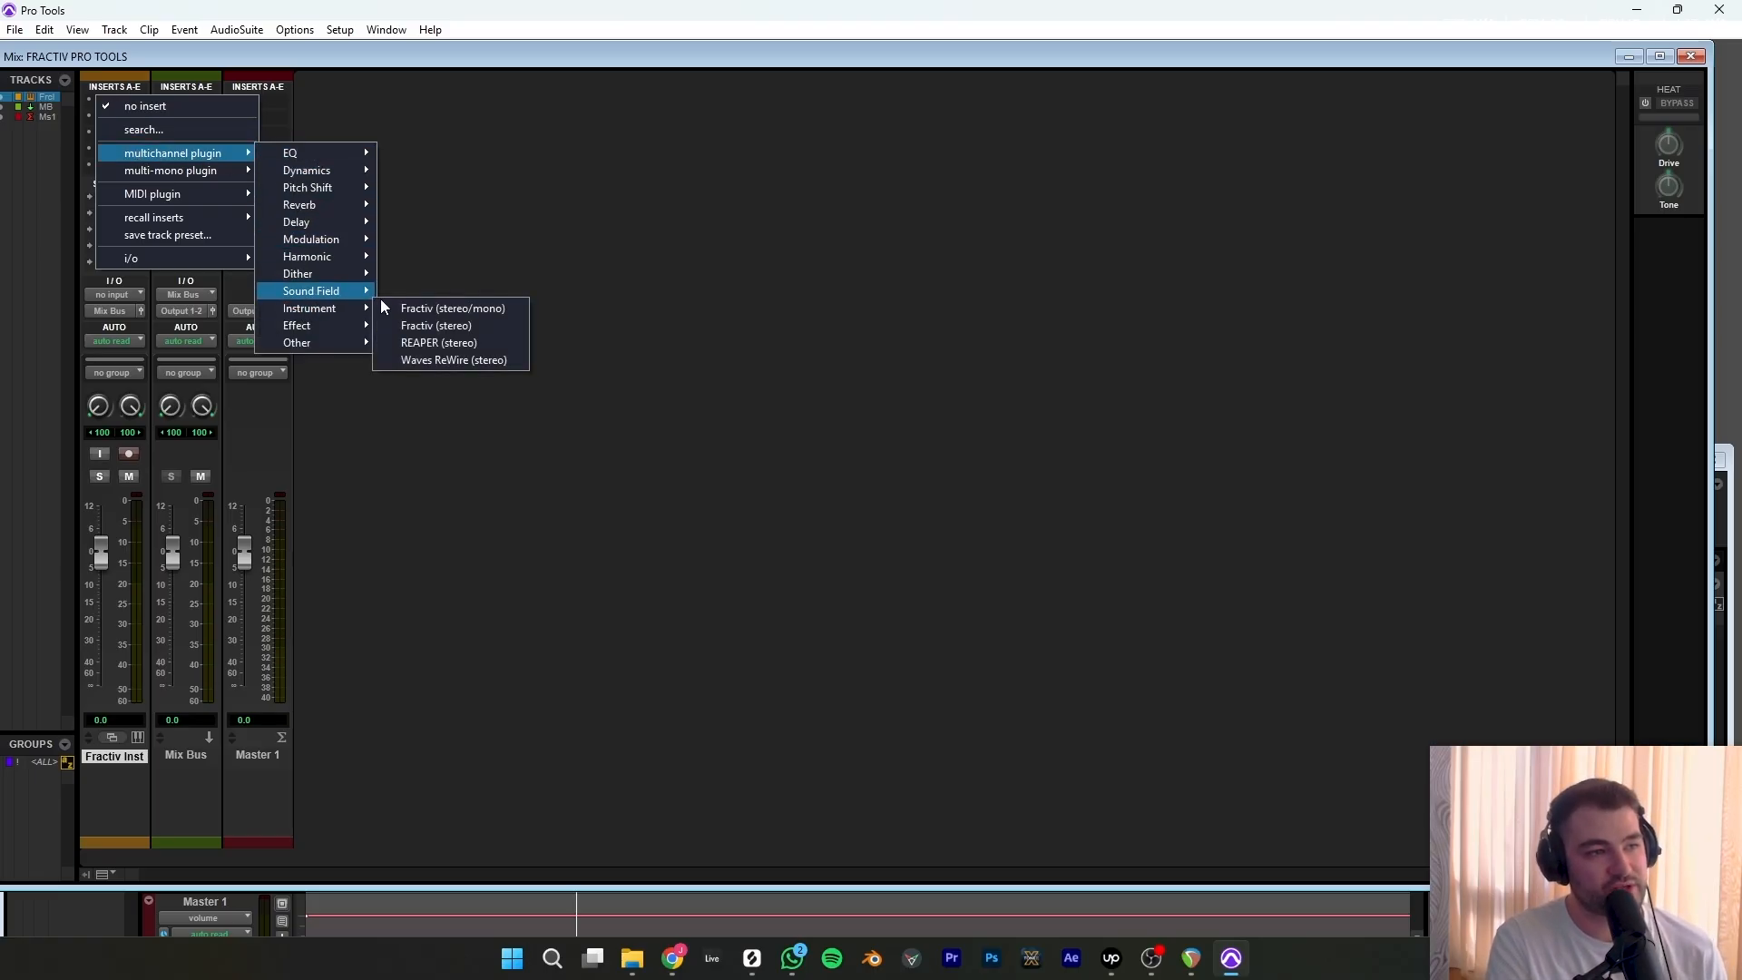
{"action": "left_click", "coordinate": [434, 333]}
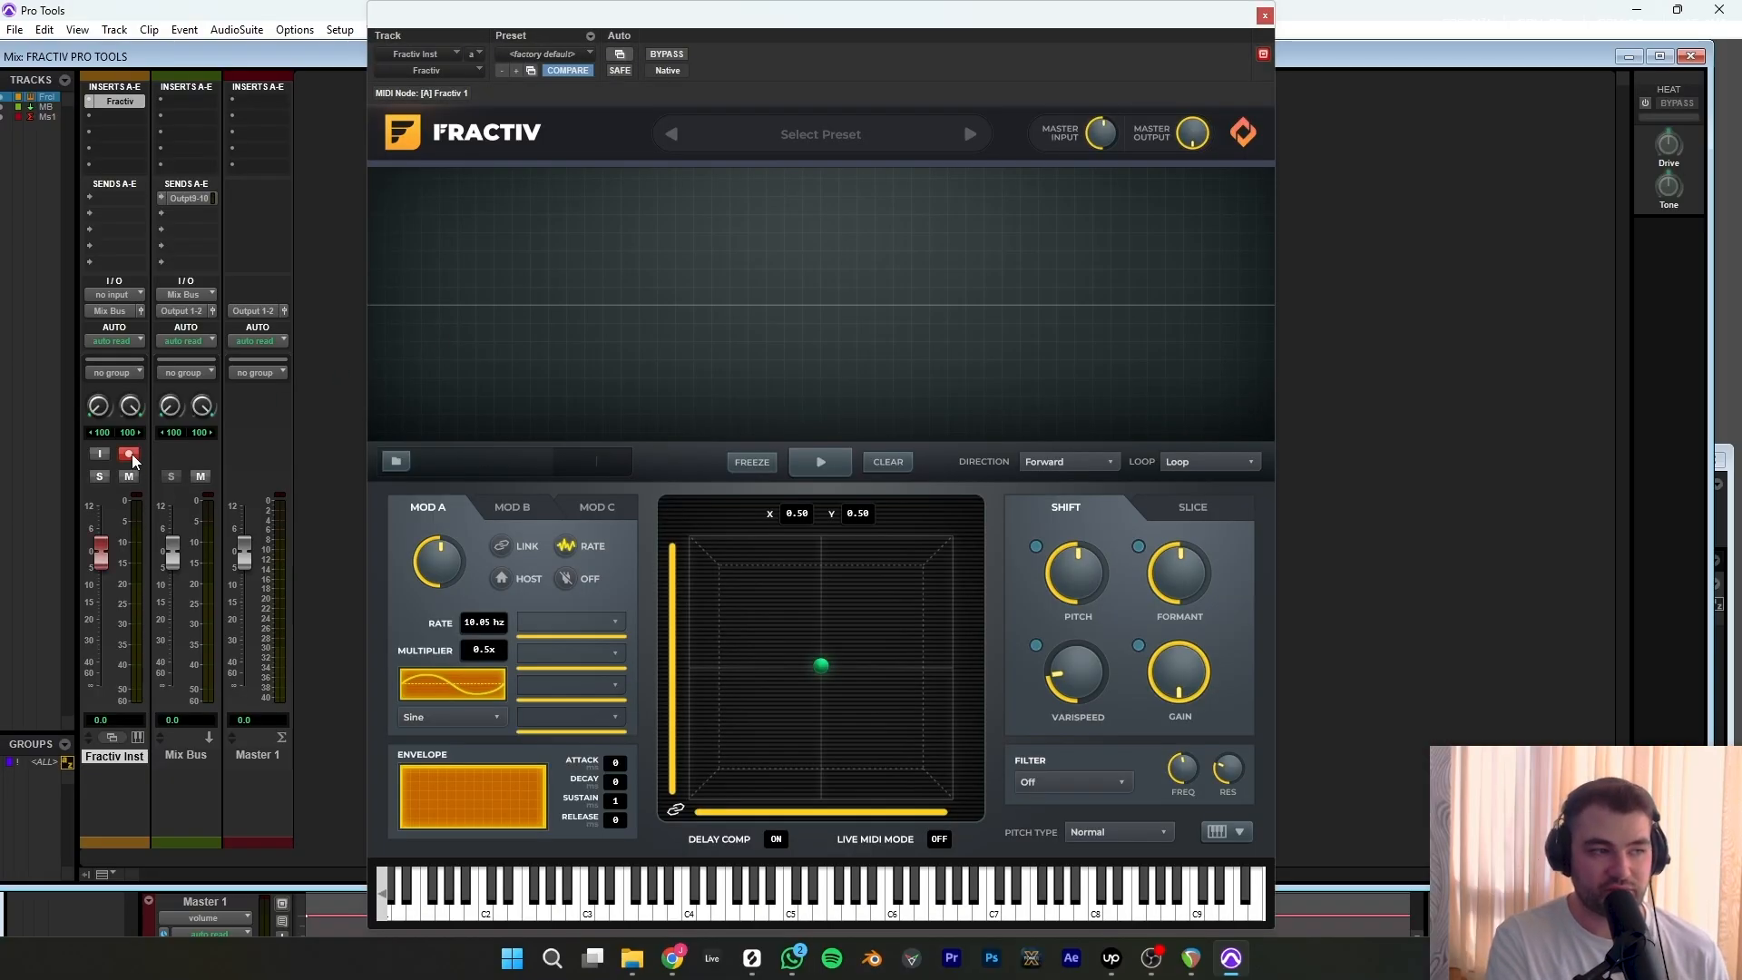
{"action": "left_click", "coordinate": [130, 456]}
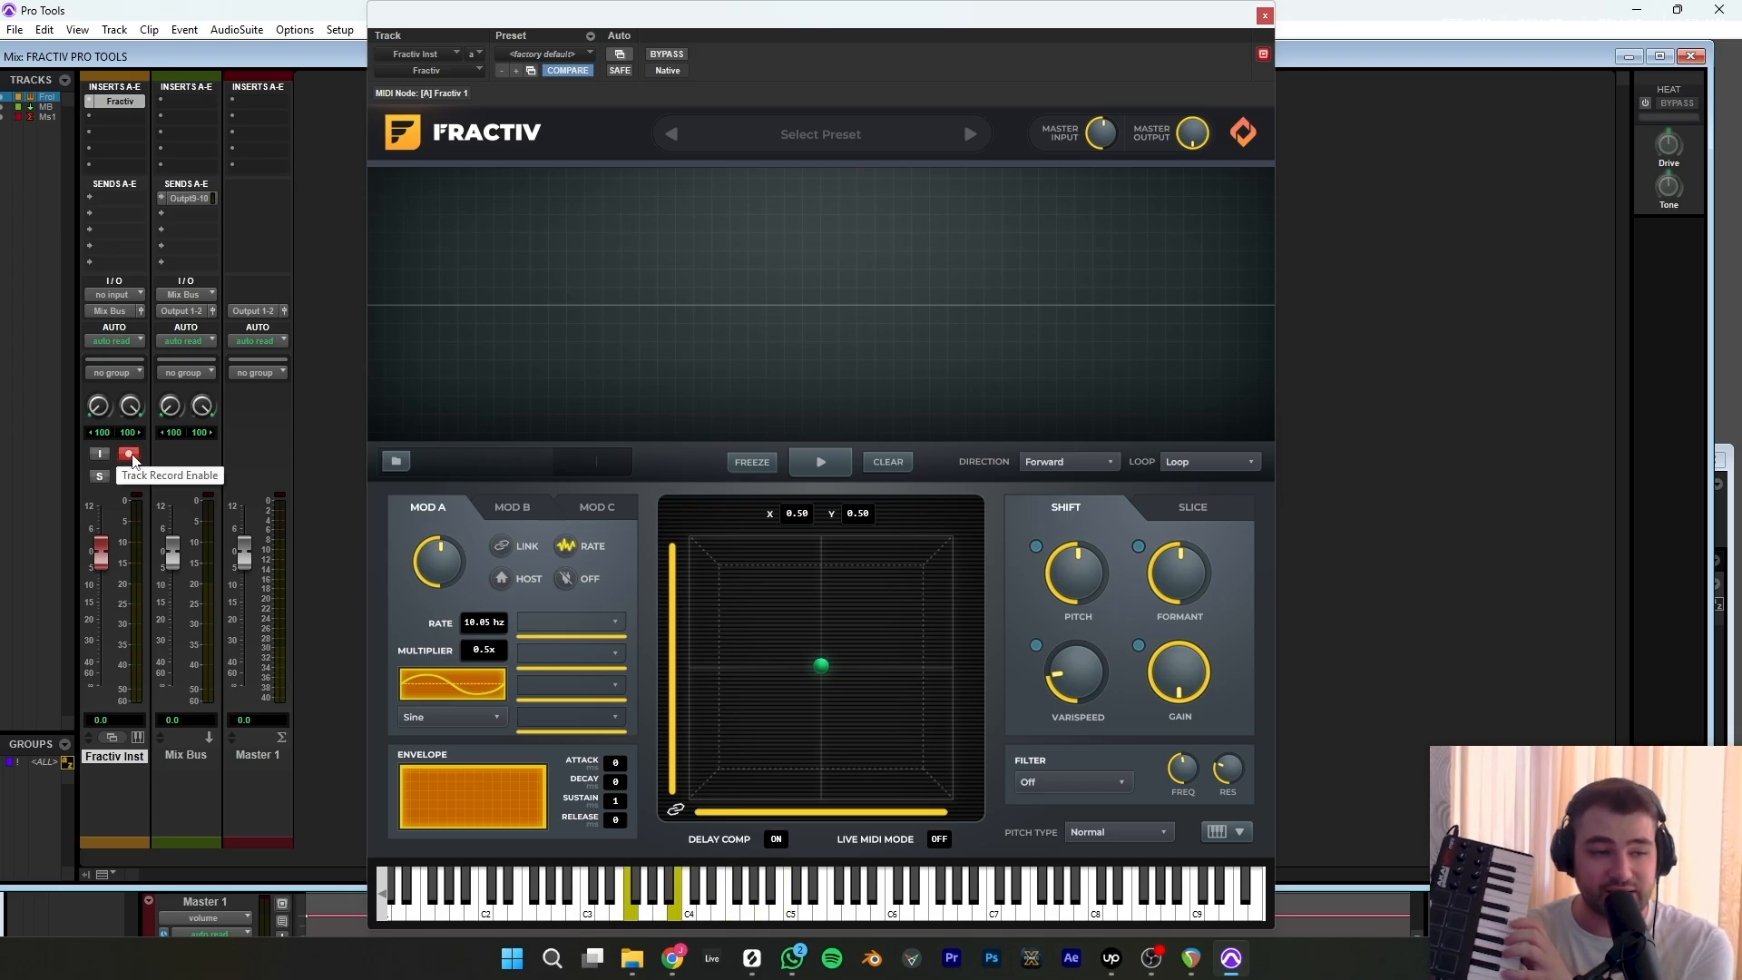
{"action": "left_click", "coordinate": [132, 458]}
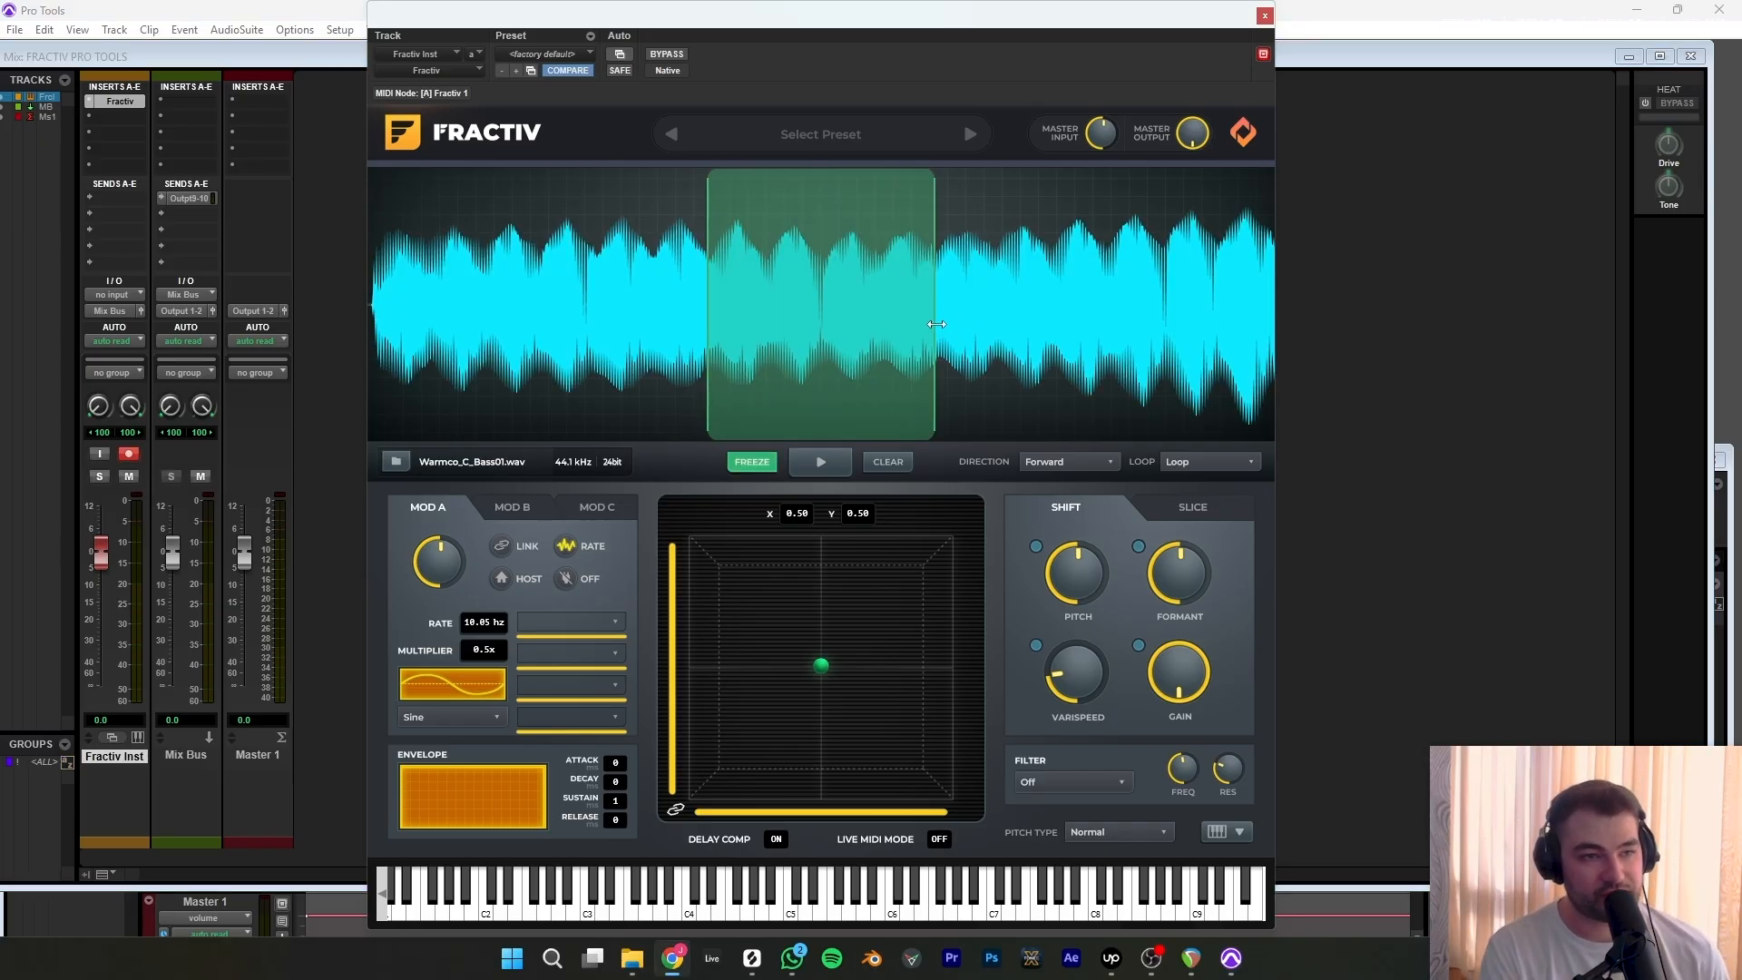
Extend the slice region over the whole Warmco_C_Bass01.wav waveform and audition it briefly.
{"action": "left_click_drag", "start_coordinate": [943, 319], "coordinate": [1270, 309]}
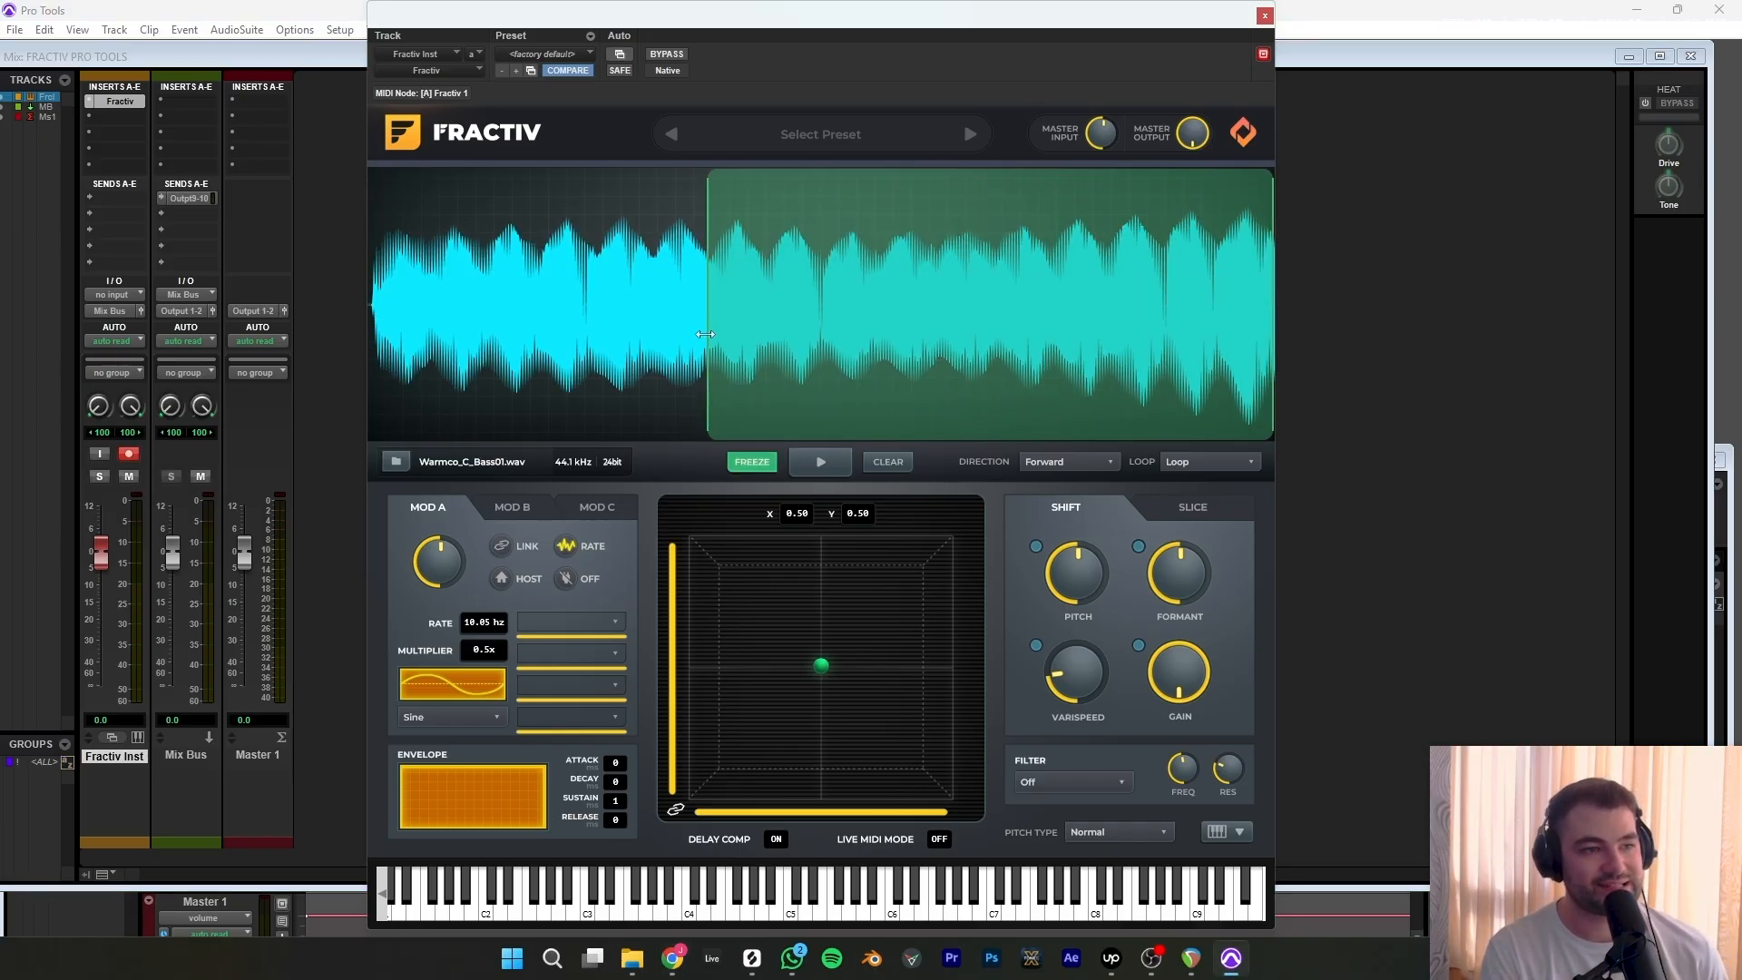
{"action": "left_click_drag", "start_coordinate": [708, 329], "coordinate": [362, 337]}
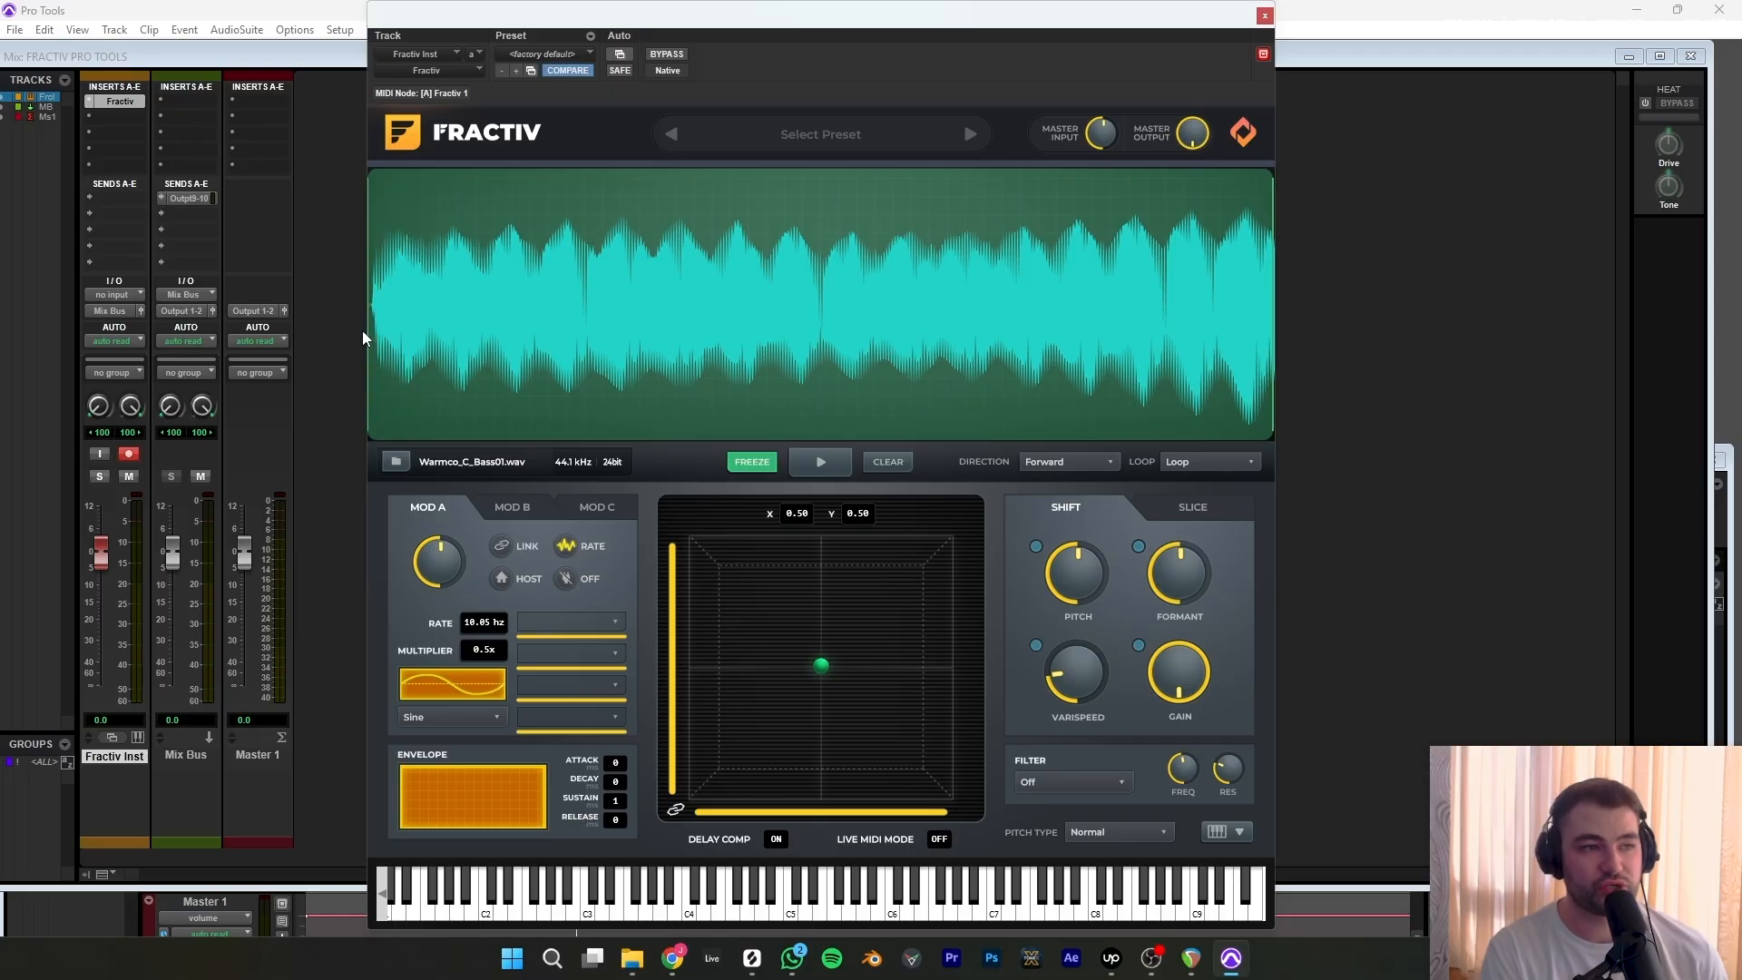
{"action": "left_click", "coordinate": [831, 468]}
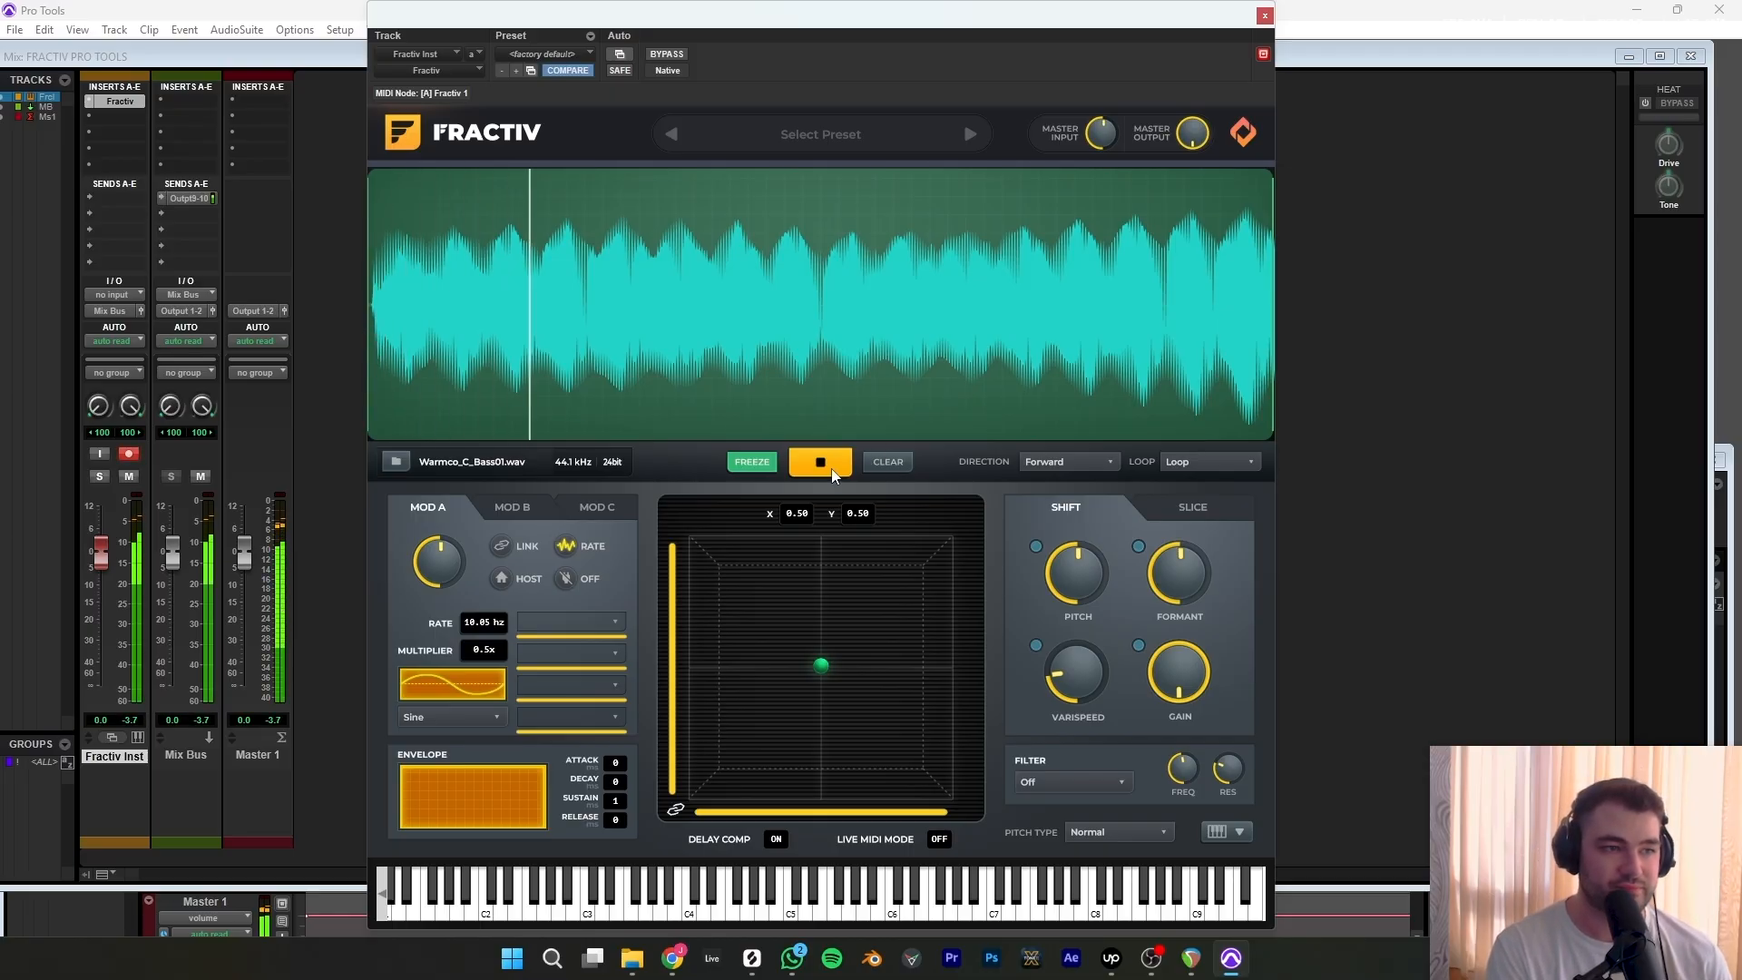
{"action": "left_click", "coordinate": [831, 467]}
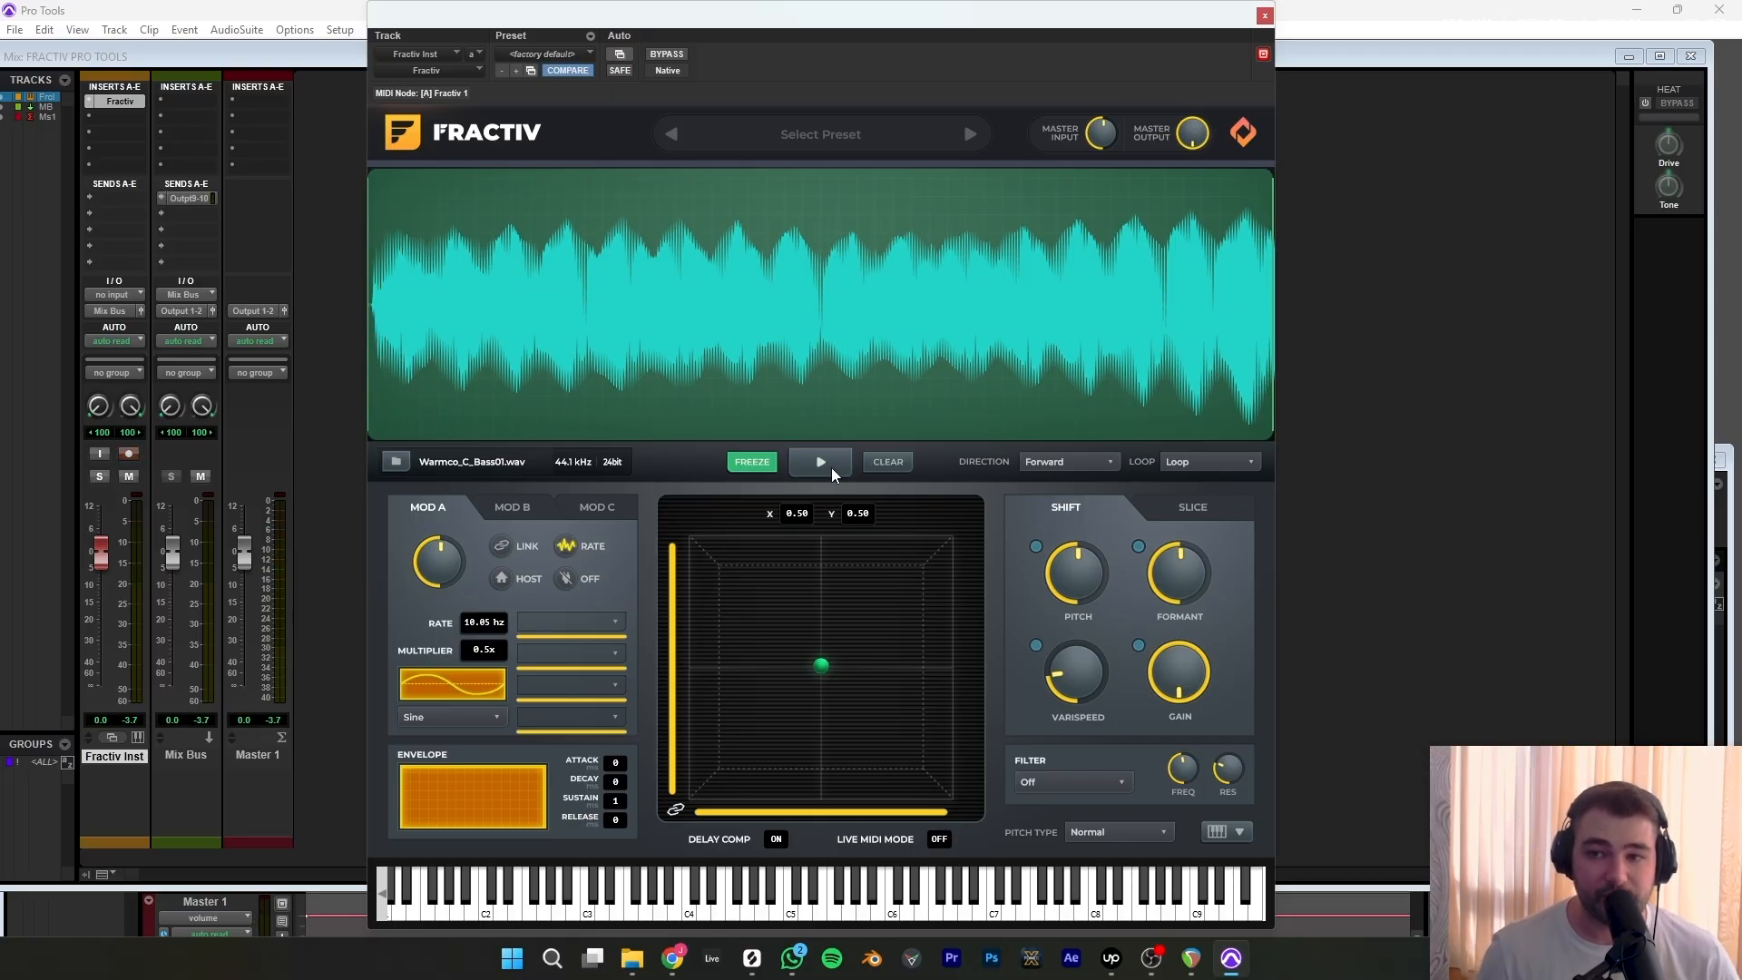
Audition the full Warmco_C_Bass01.wav sample in Fractiv and stop its playback.
{"action": "left_click", "coordinate": [831, 467]}
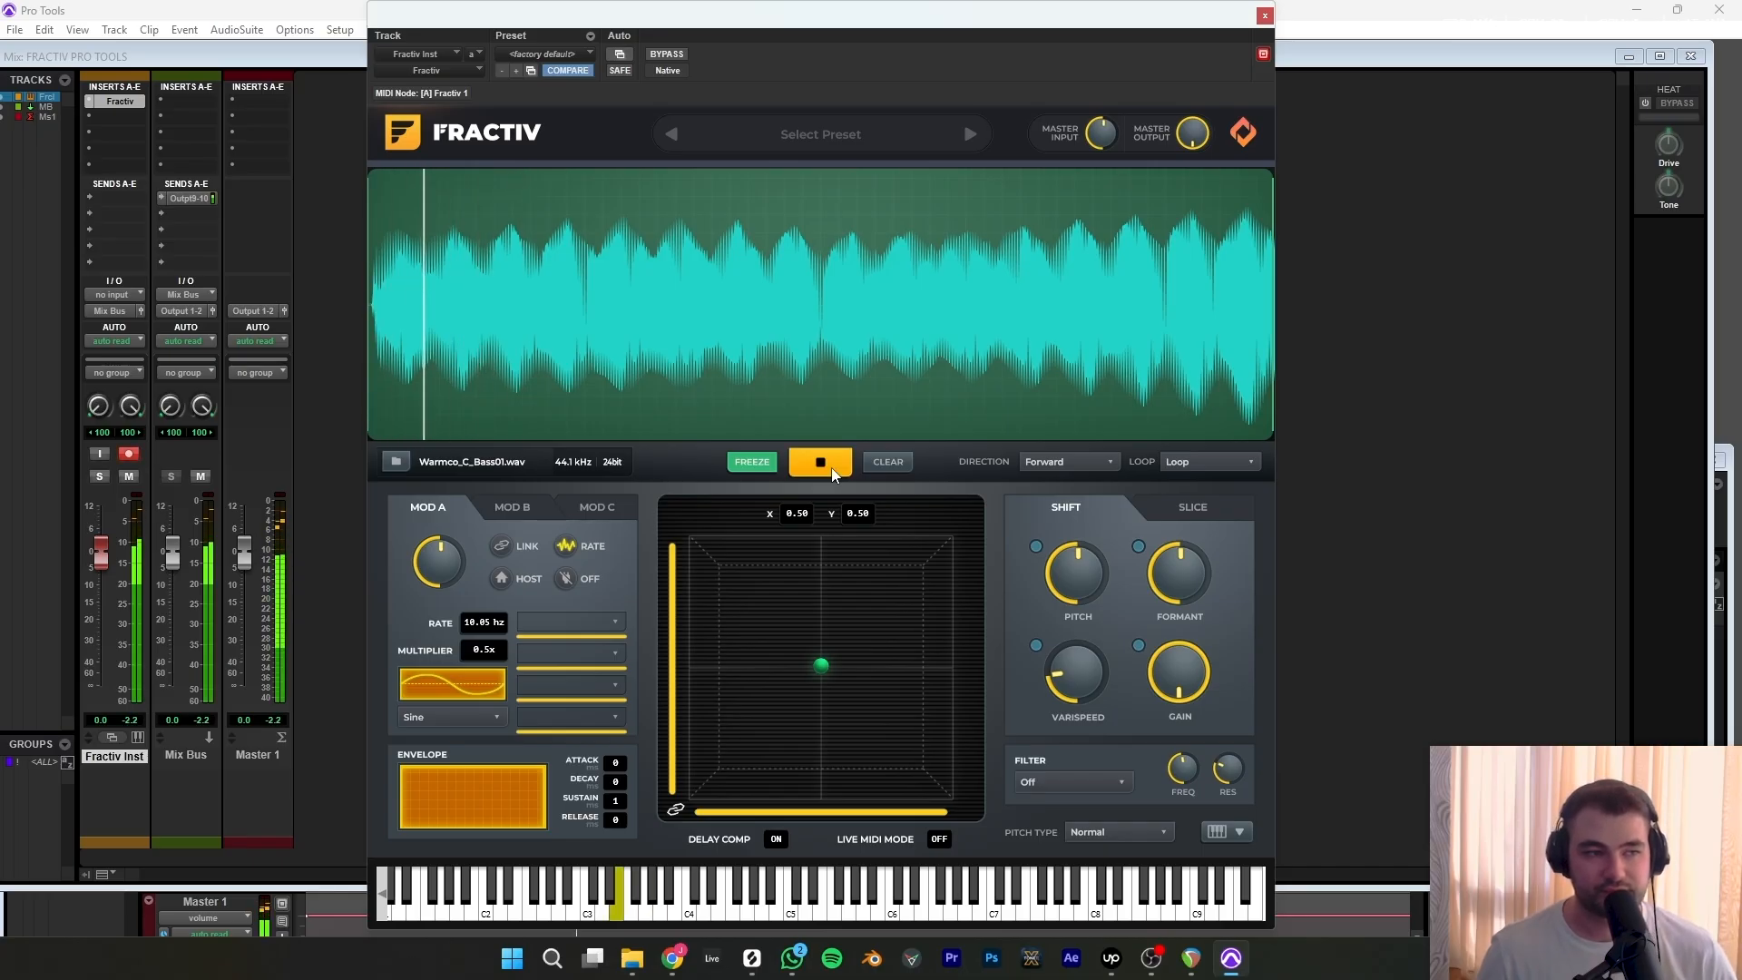
{"action": "left_click", "coordinate": [831, 466]}
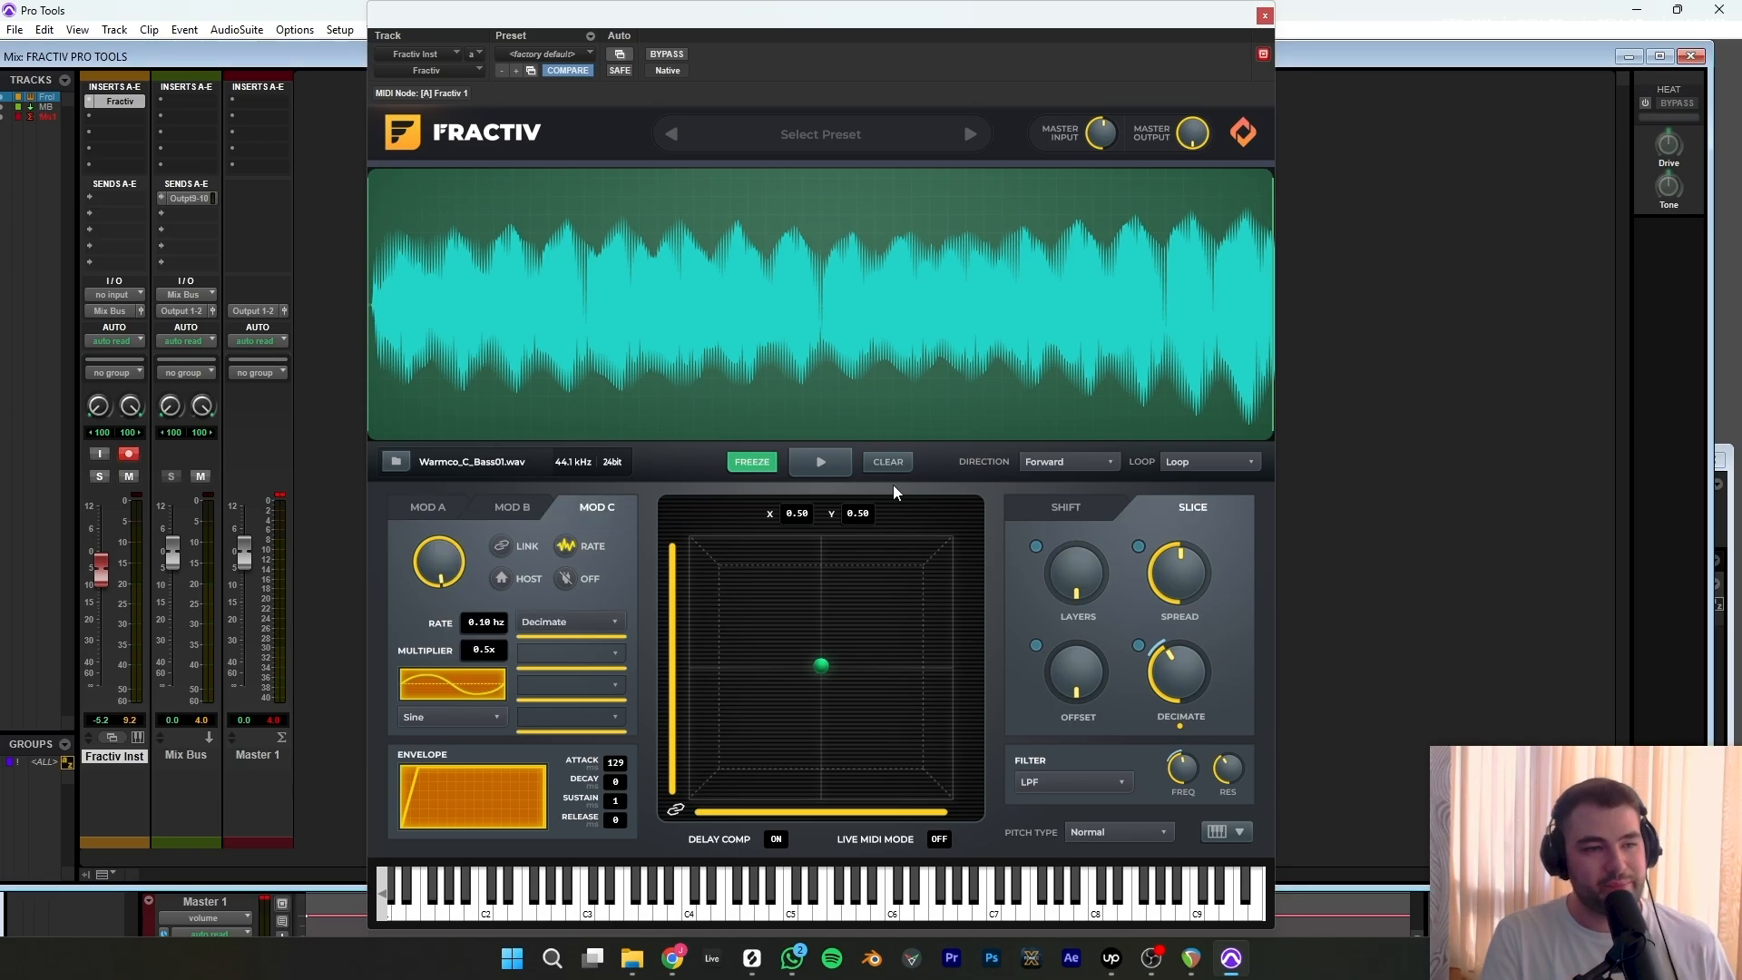
Review the Mod A, Mod B and Mod C assignments alongside the Shift and Slice parameters they modulate and the envelope settings.
{"action": "left_click", "coordinate": [445, 506]}
{"action": "left_click", "coordinate": [513, 509]}
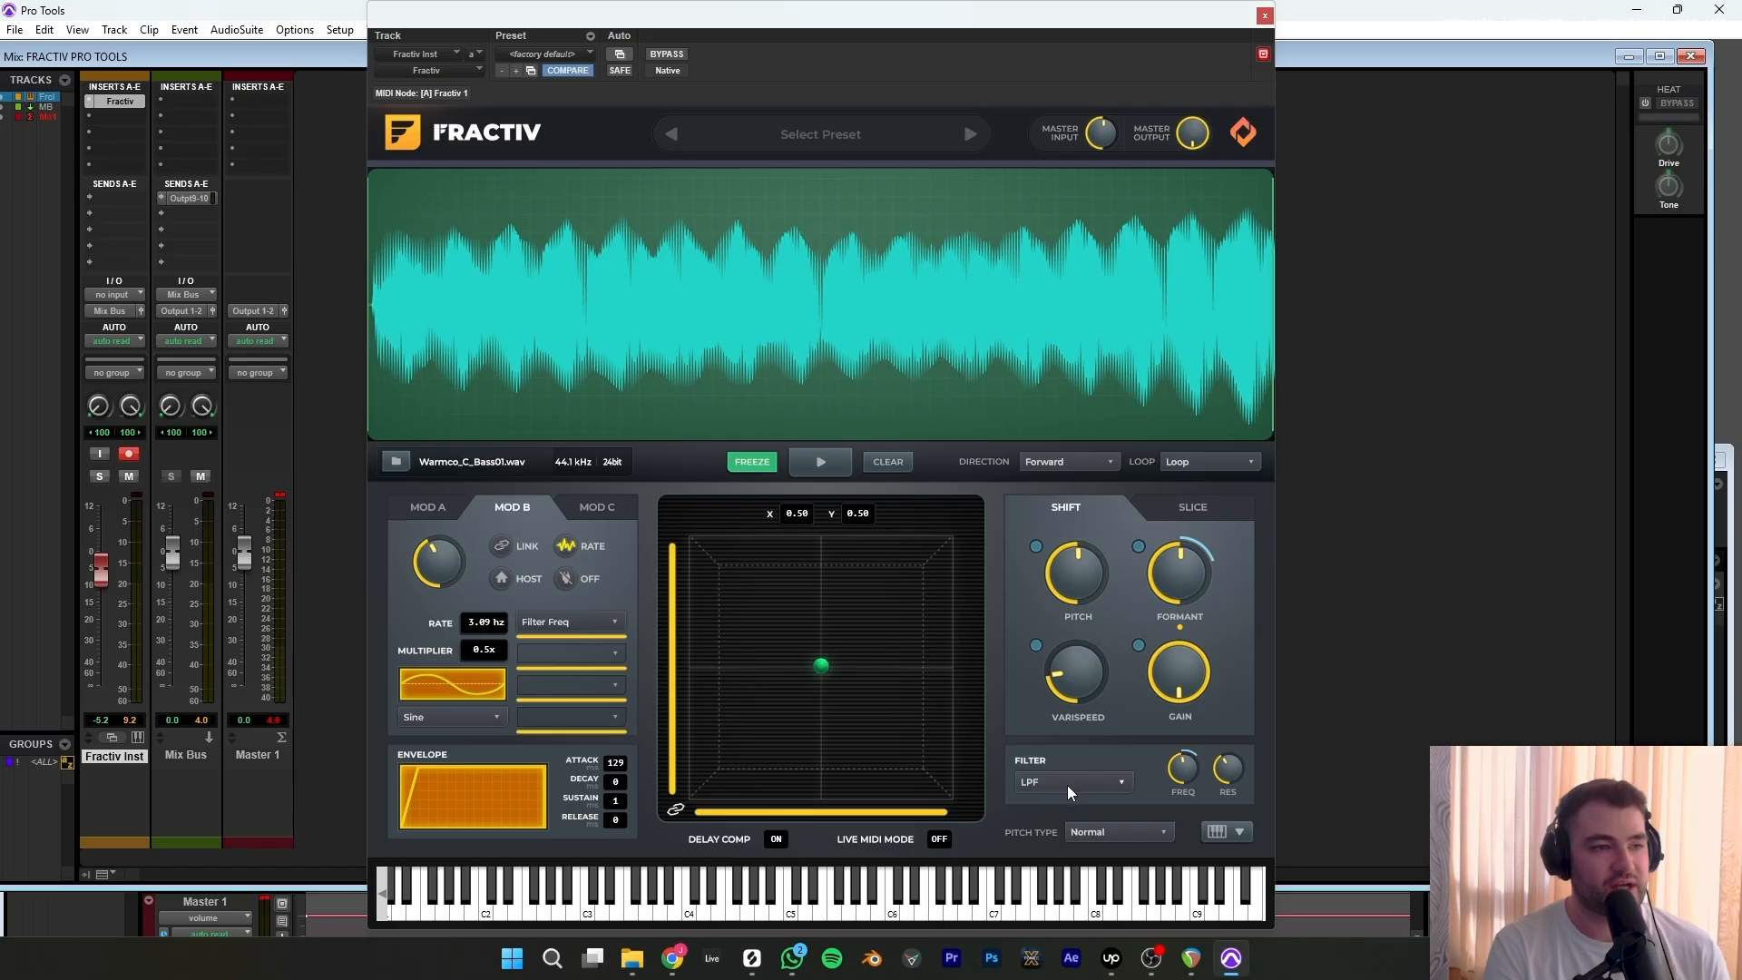
{"action": "left_click", "coordinate": [596, 509]}
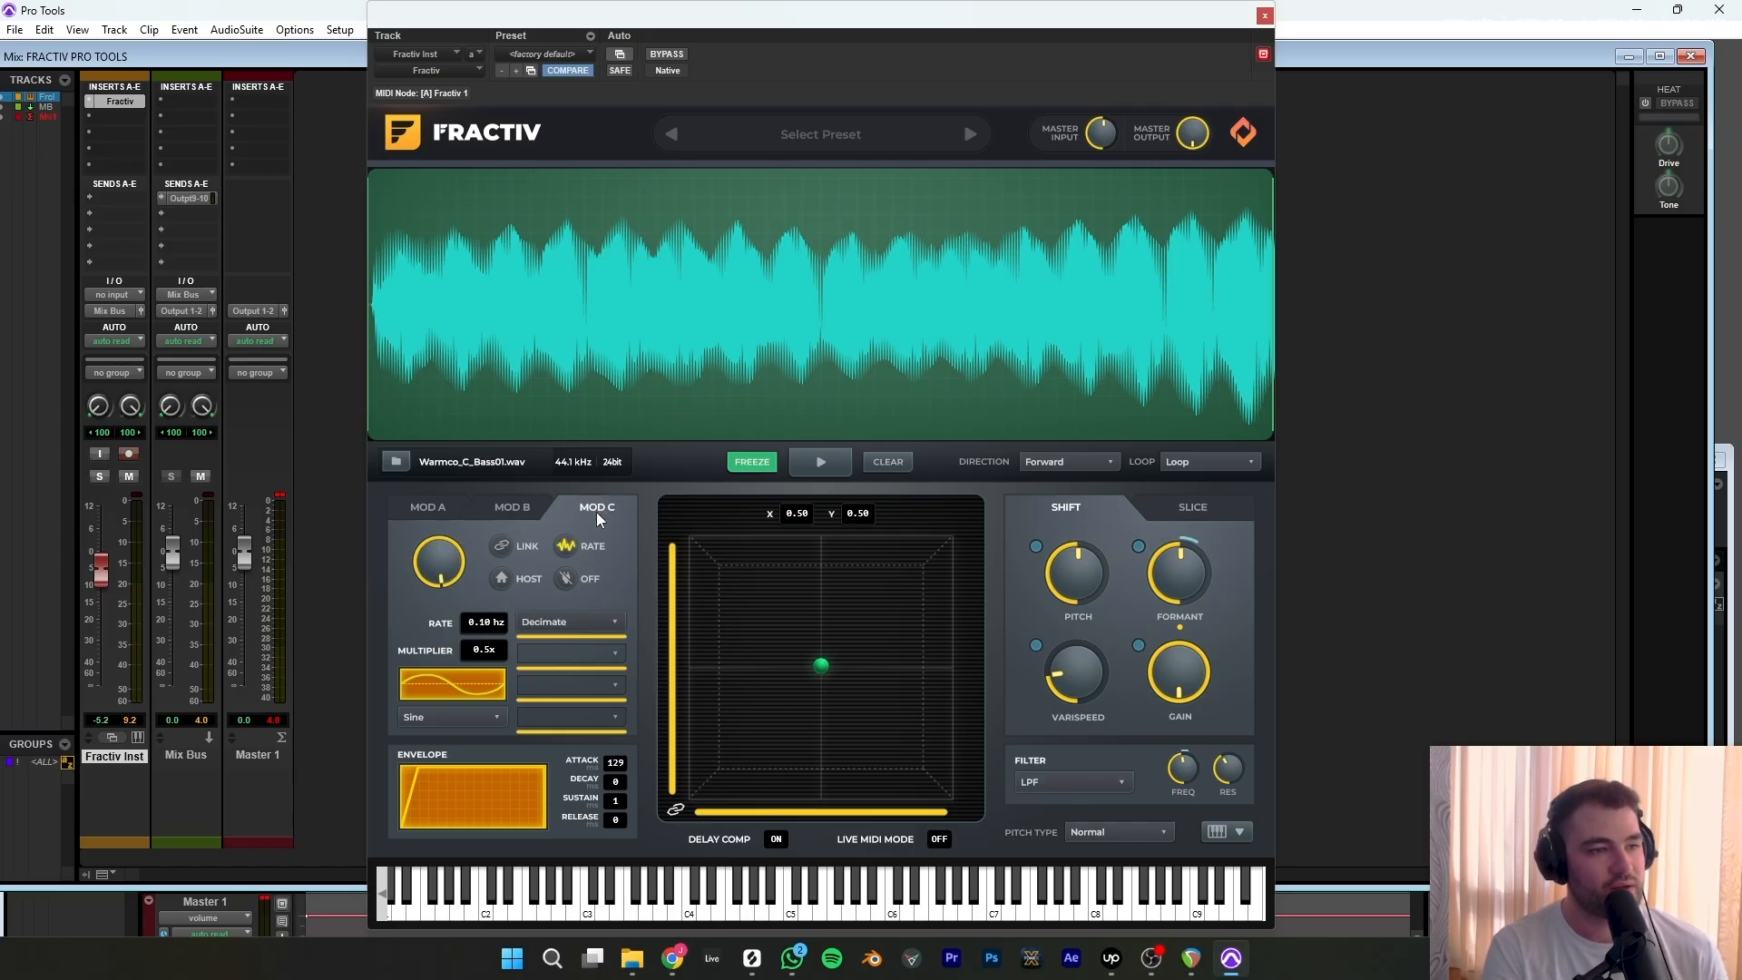
{"action": "left_click", "coordinate": [1205, 510]}
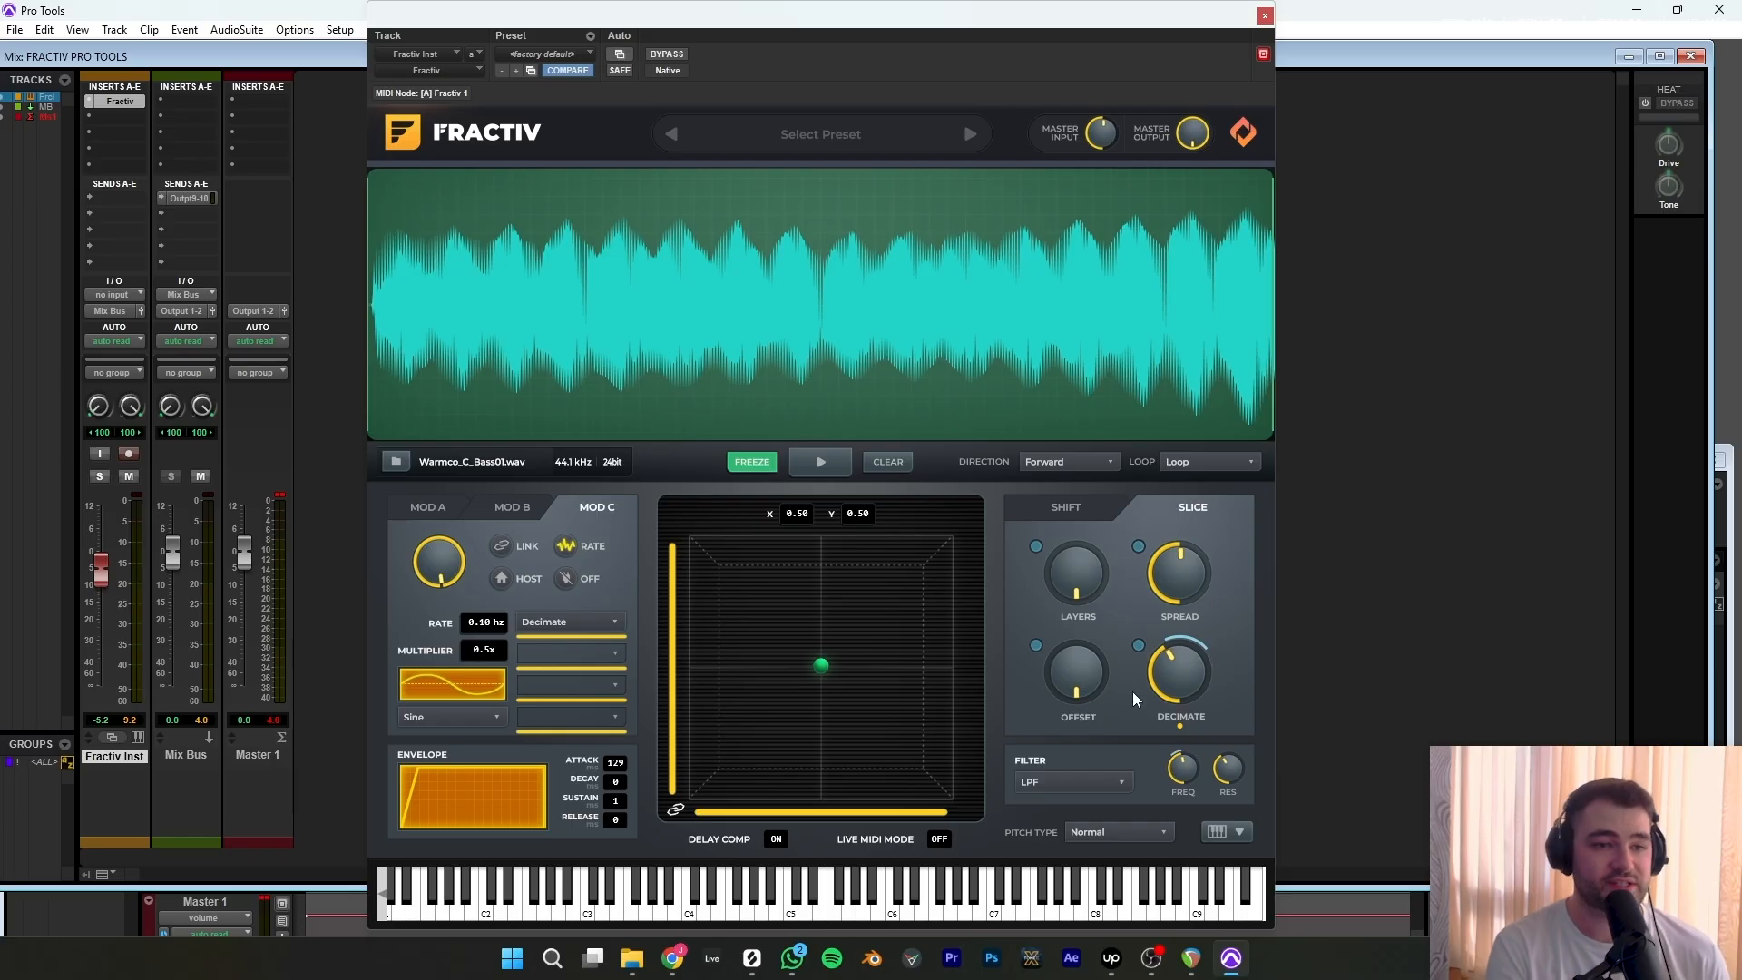
{"action": "left_click_drag", "start_coordinate": [616, 762], "coordinate": [589, 789]}
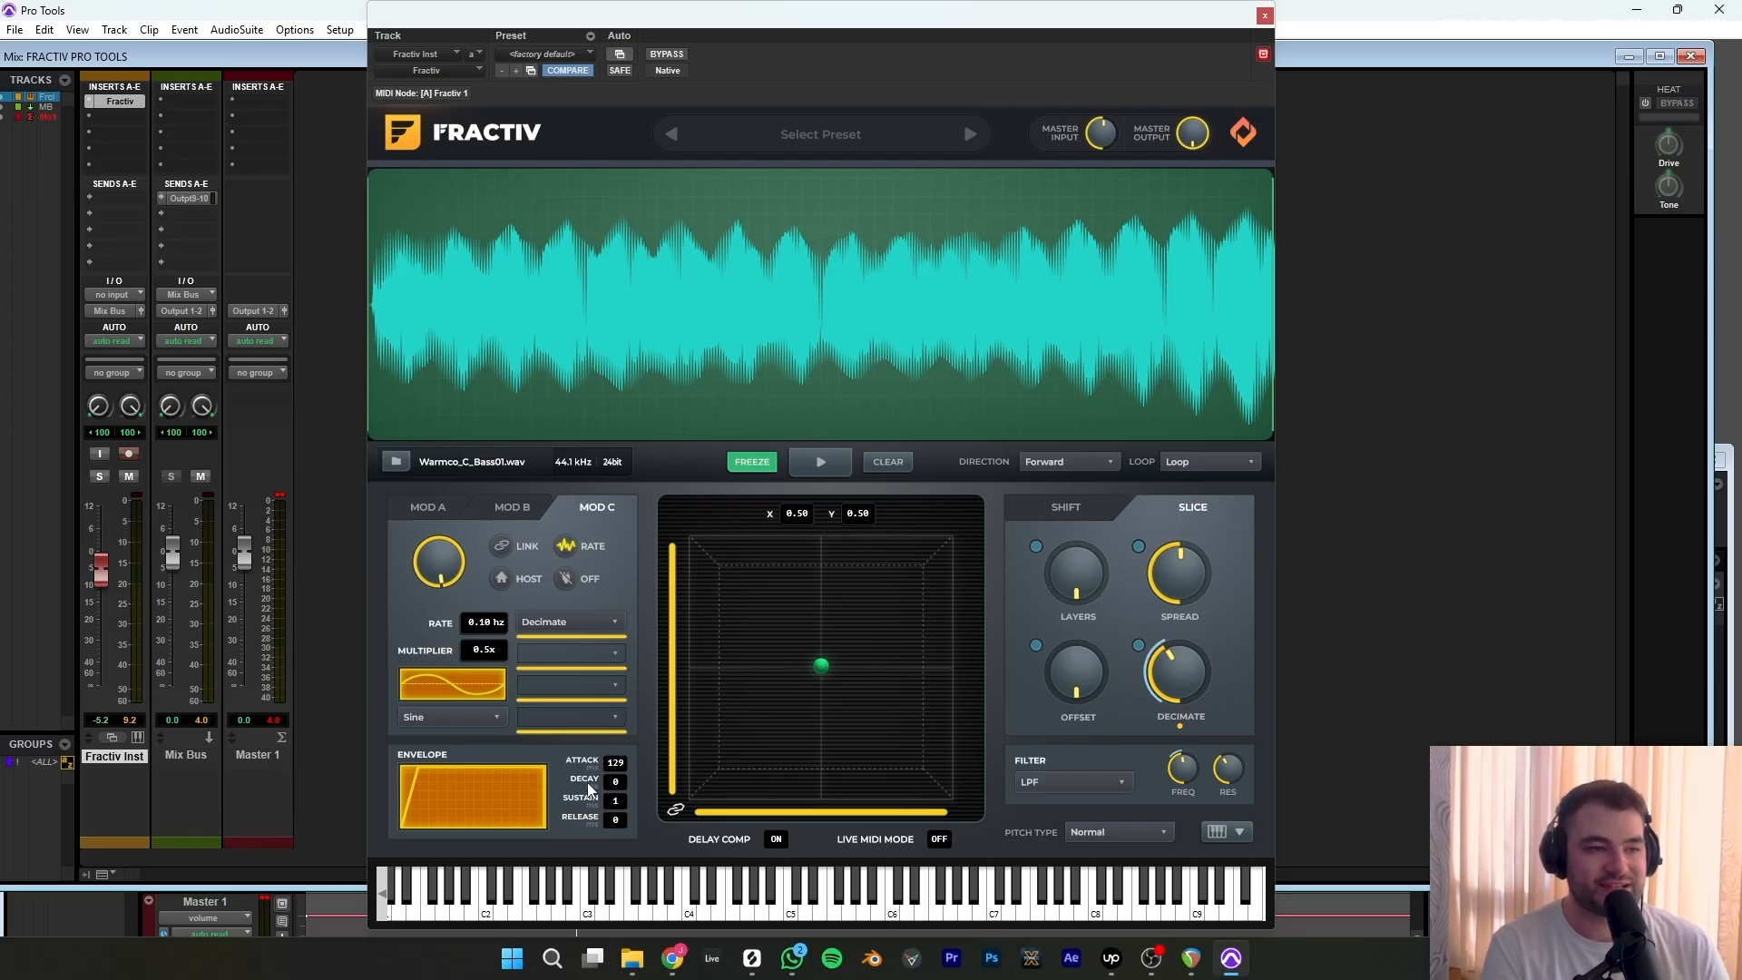